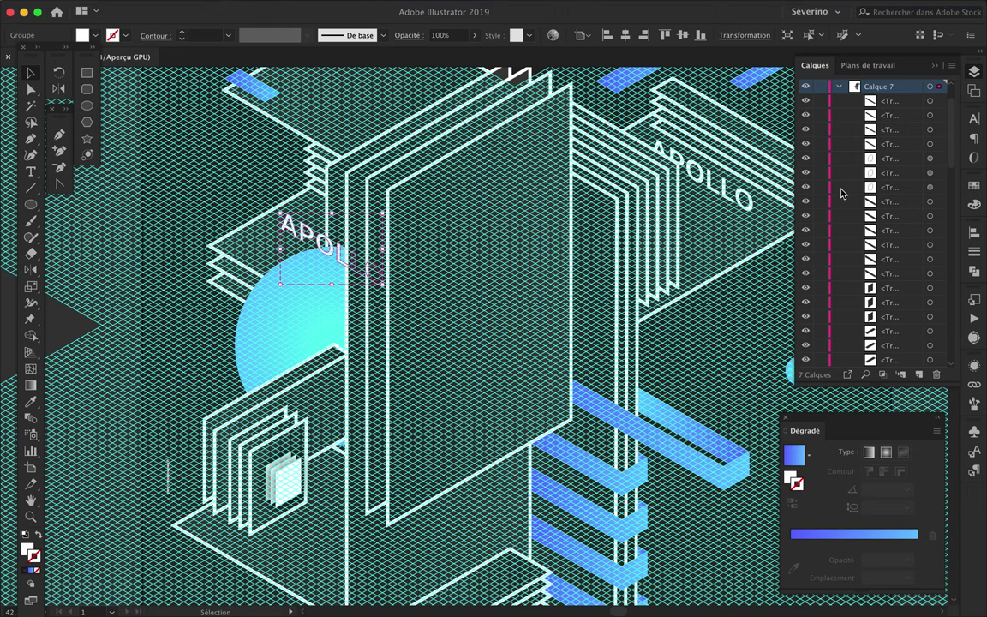
Place a new APOLLO text on the front panel with no stroke, in Compressed-Bold style.
drag(841, 194, 894, 308)
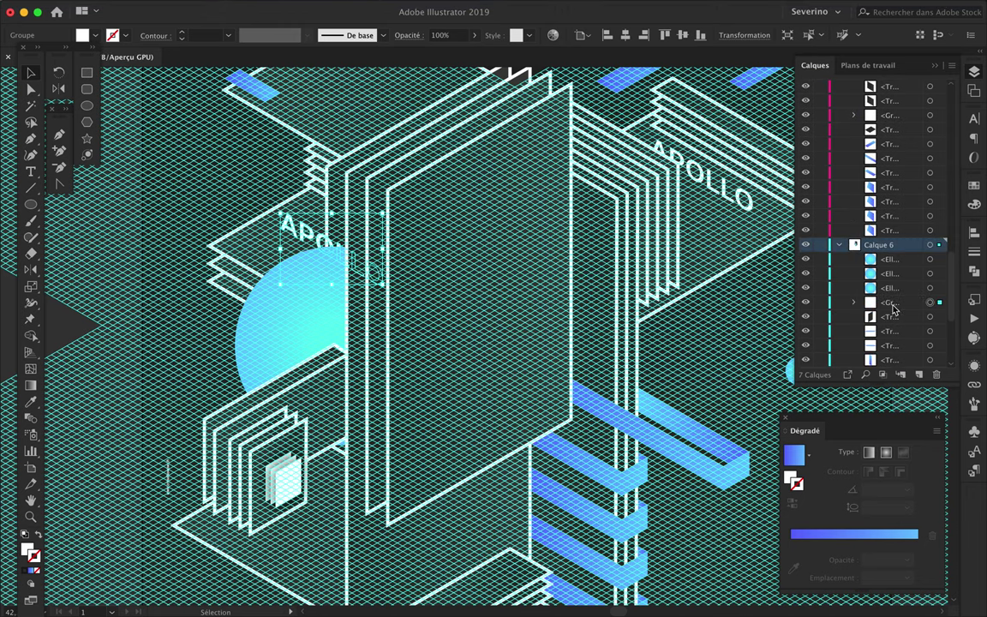
scroll(525, 227, down, 2)
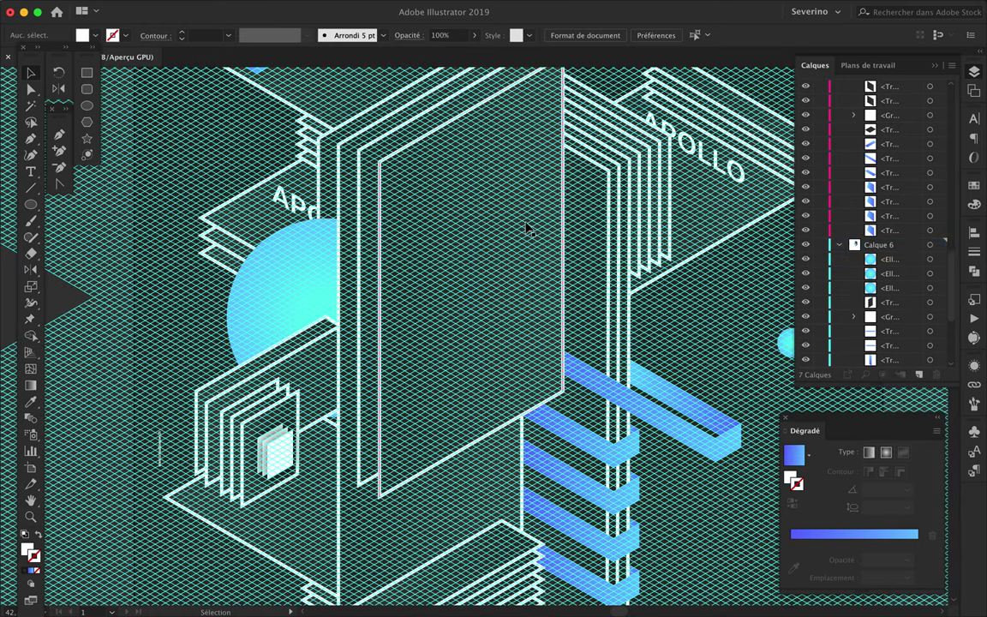
click(718, 164)
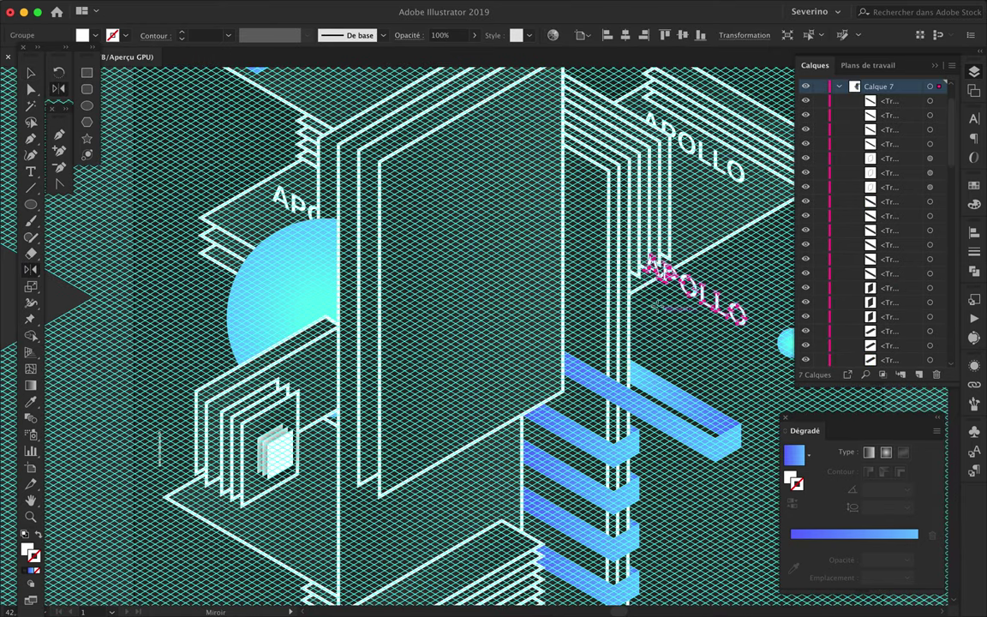
key(v)
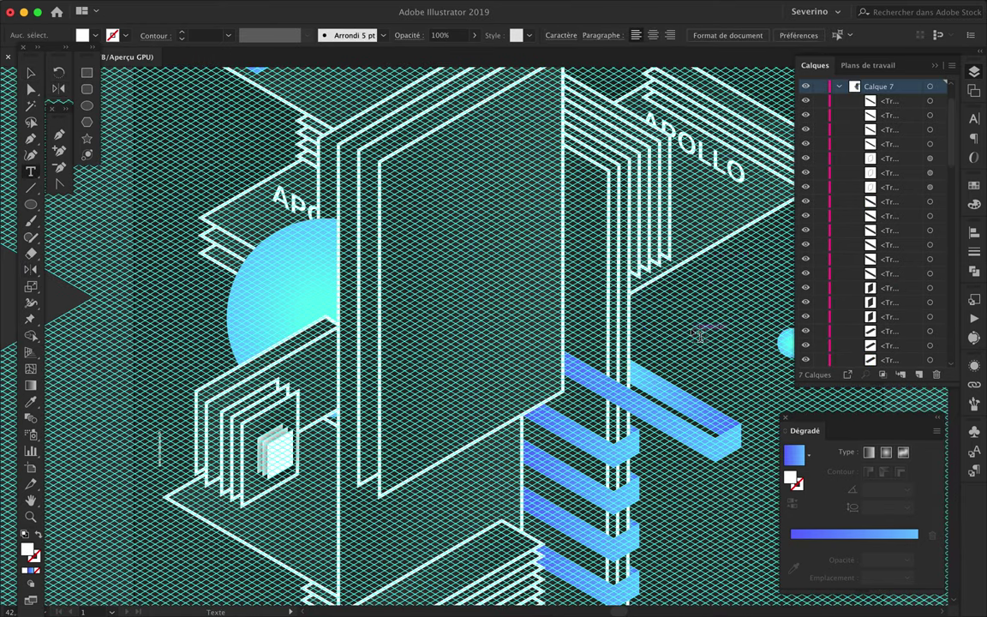
drag(693, 287, 719, 341)
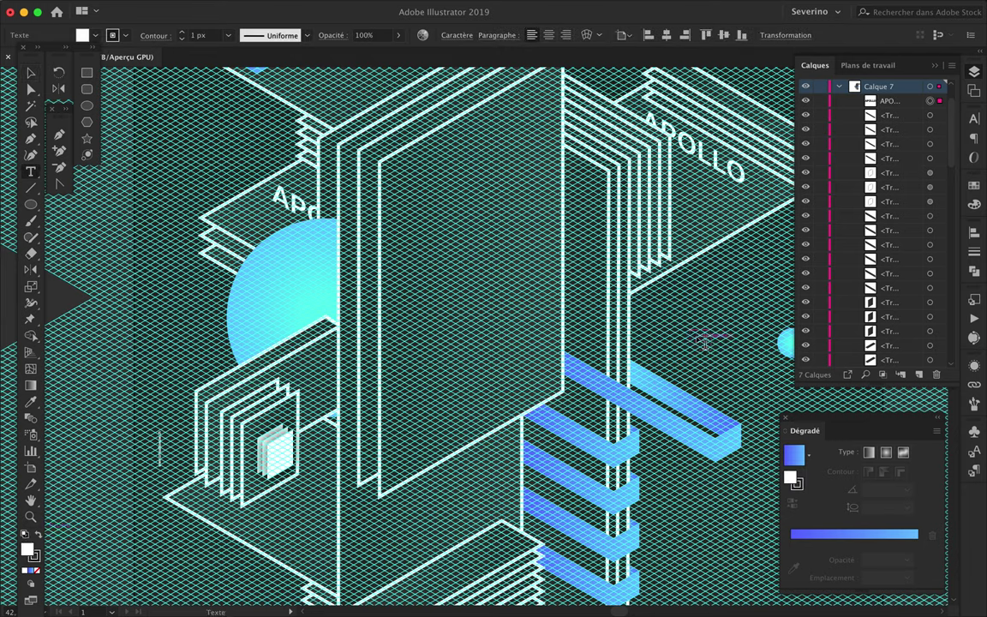
click(27, 570)
click(974, 118)
click(948, 170)
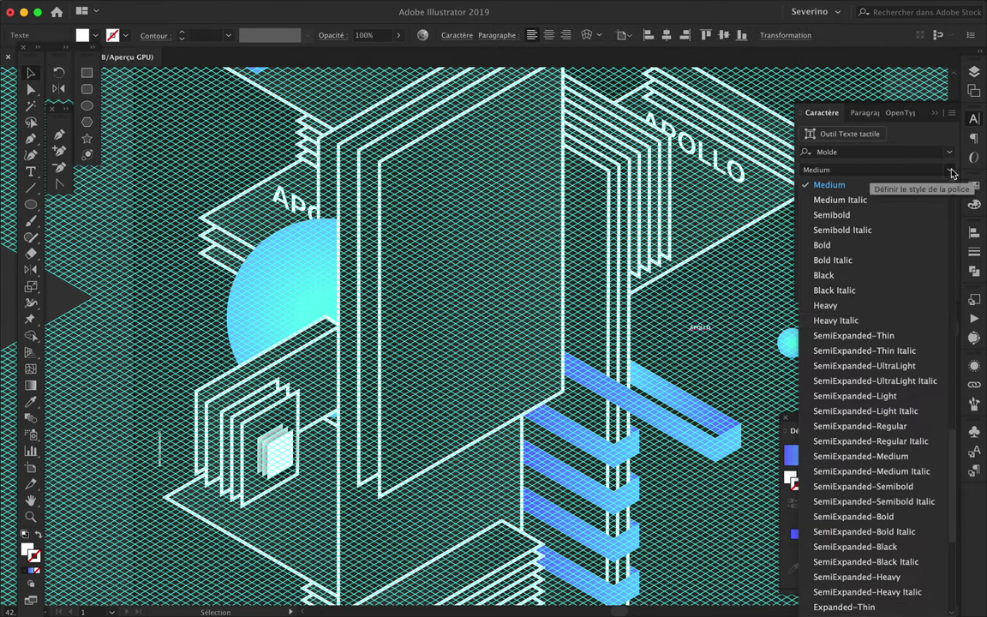
scroll(863, 432, up, 5)
click(852, 335)
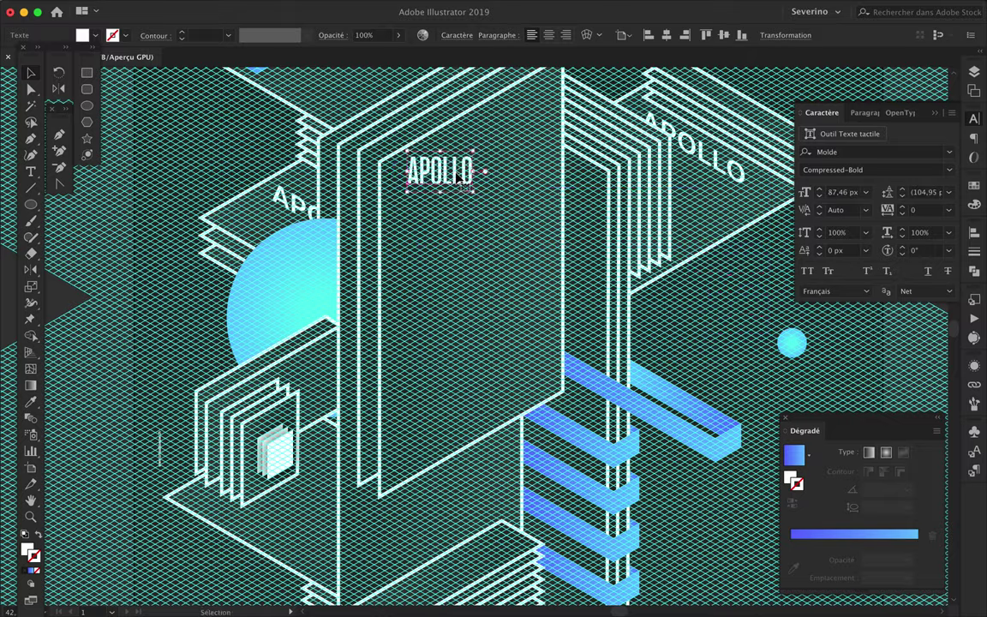
key(super+plus)
Shear the APOLLO text by -30° on a 270° axis.
click(195, 7)
mouse_move(223, 24)
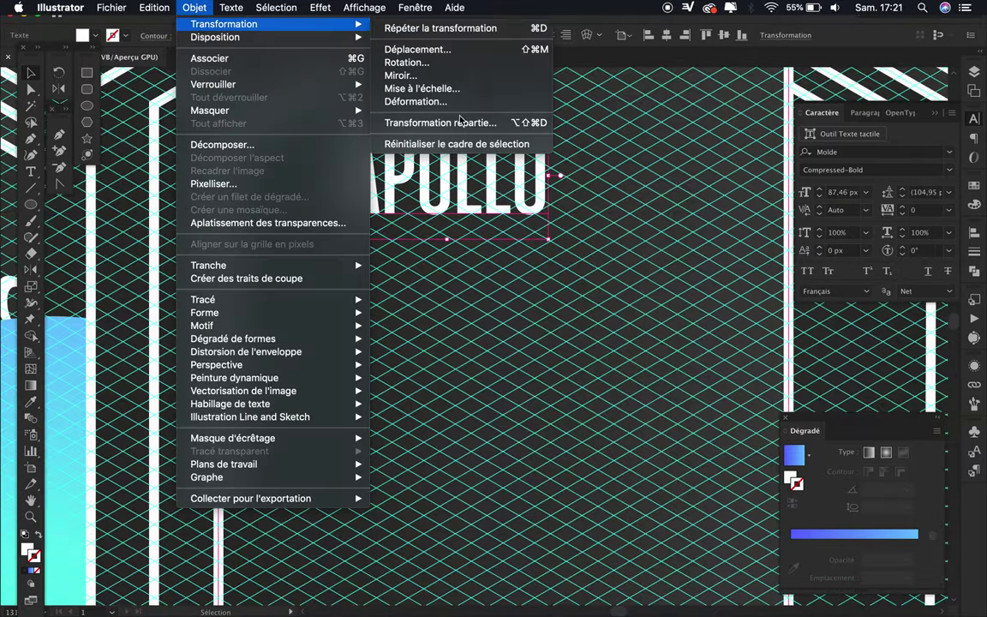
click(460, 102)
click(879, 451)
key(super+f)
click(194, 7)
click(414, 105)
click(730, 247)
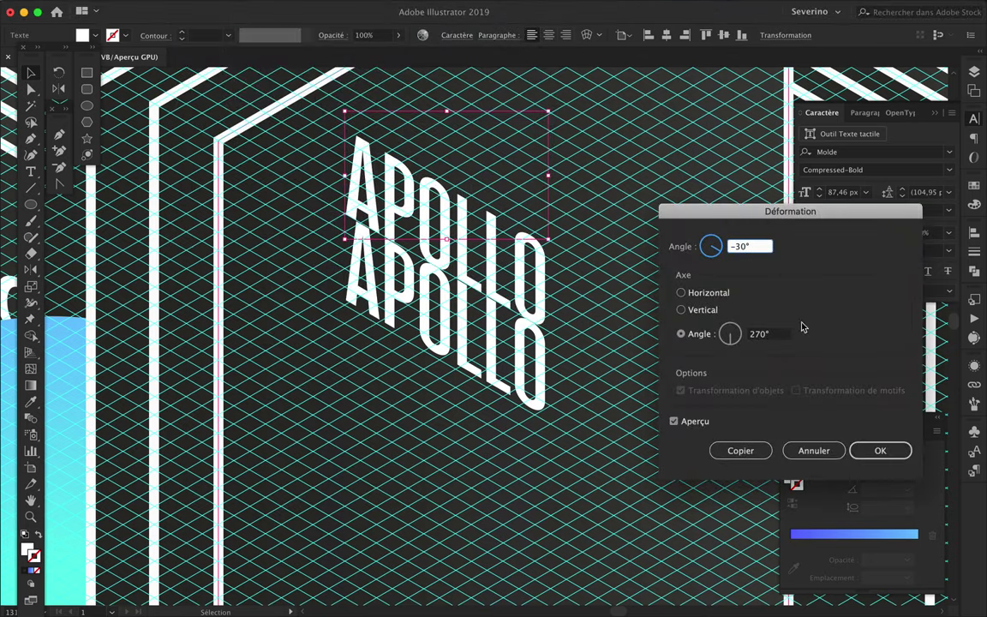
key(Tab)
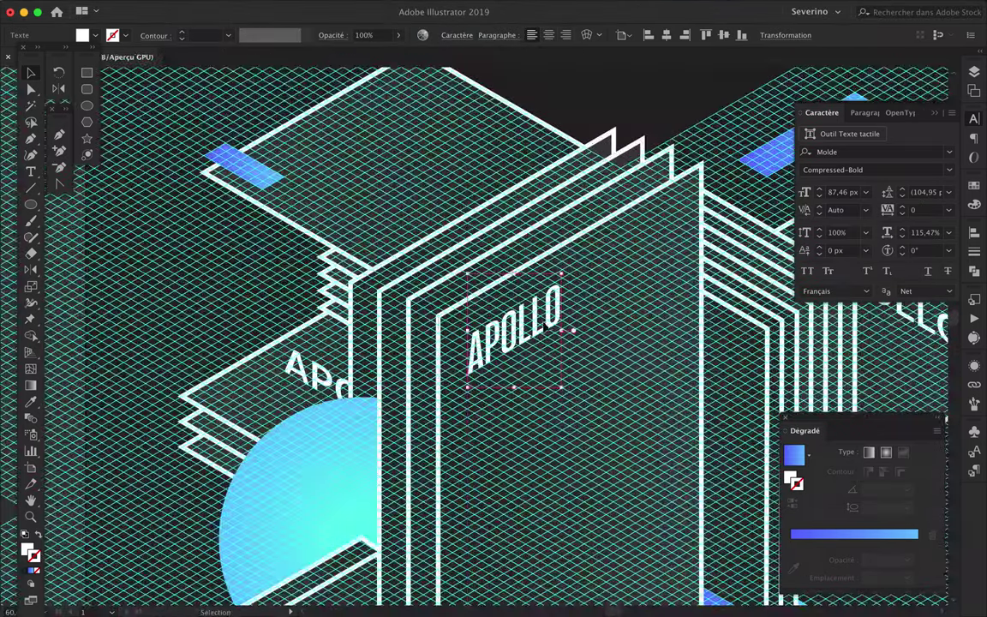
Enlarge APOLLO to about double size, move it up the panel, and add a drop shadow.
drag(561, 388, 670, 518)
drag(518, 433, 517, 351)
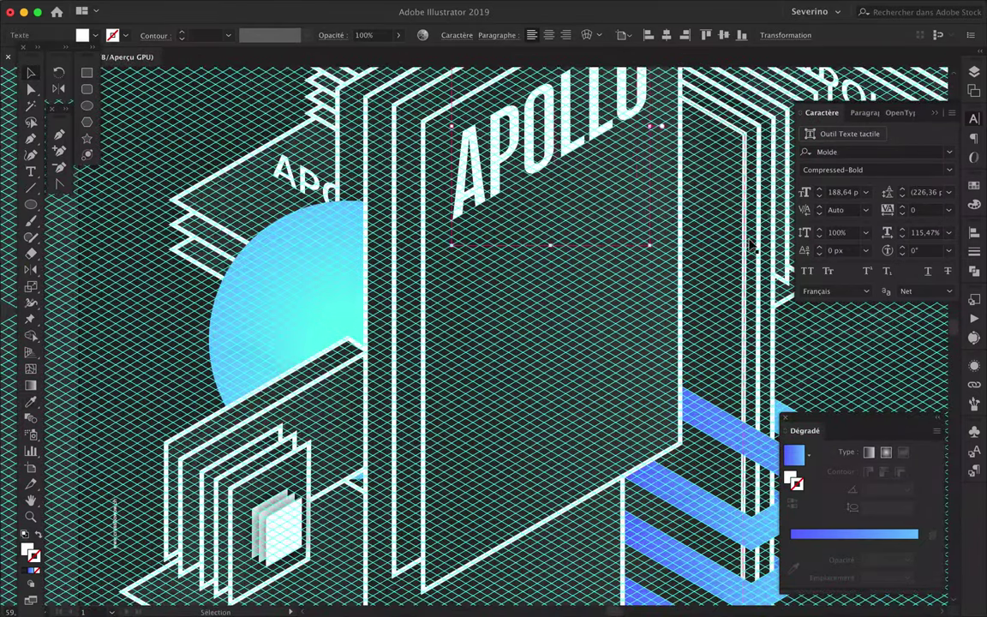
click(974, 366)
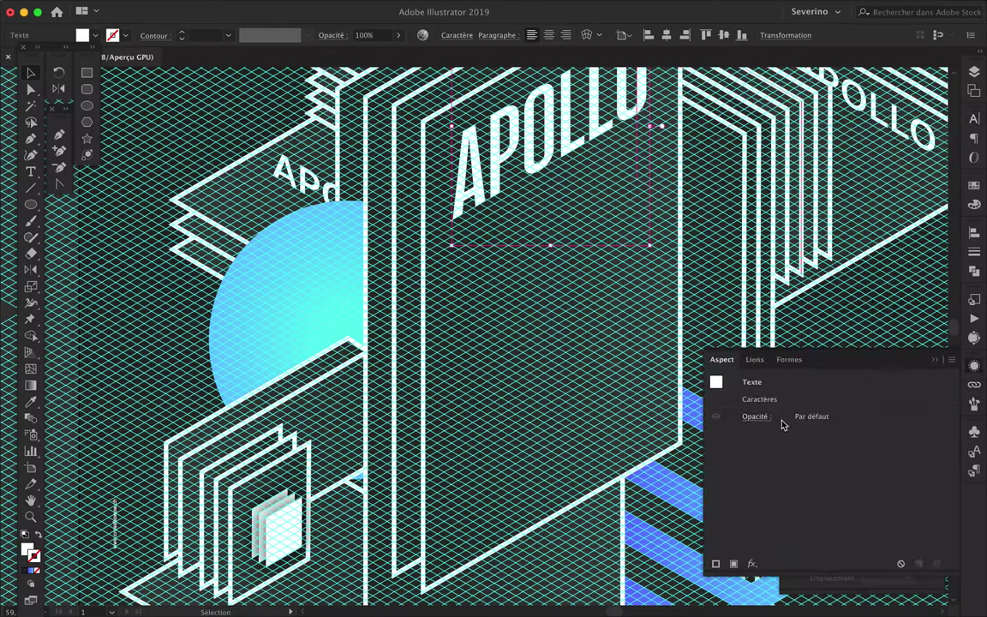
click(752, 563)
click(664, 487)
click(385, 294)
Offset two APOLLO copies to build extruded depth, then zoom out and deselect.
drag(502, 194, 483, 205)
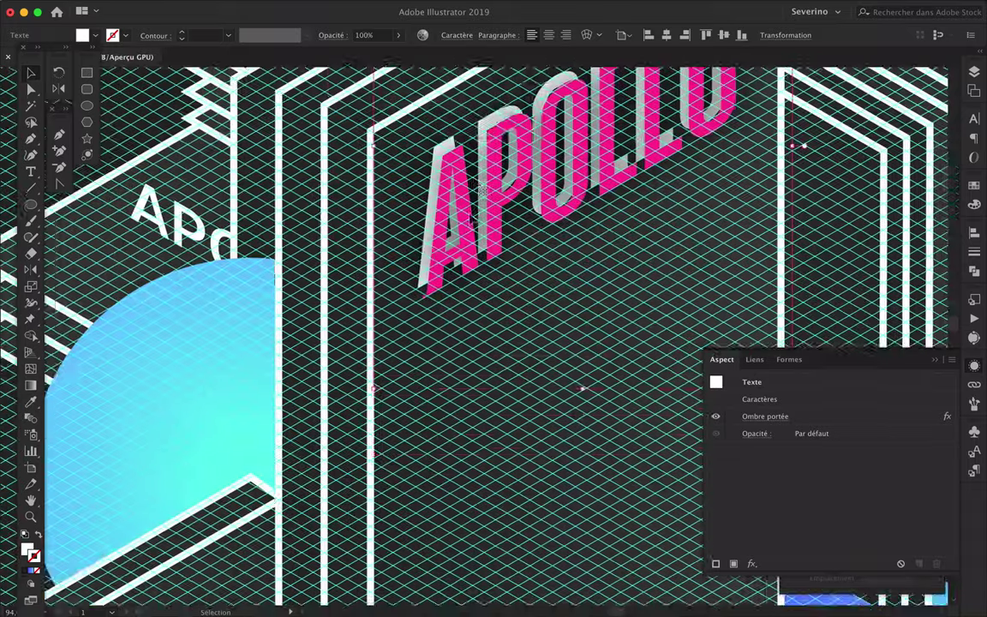
drag(482, 206, 468, 259)
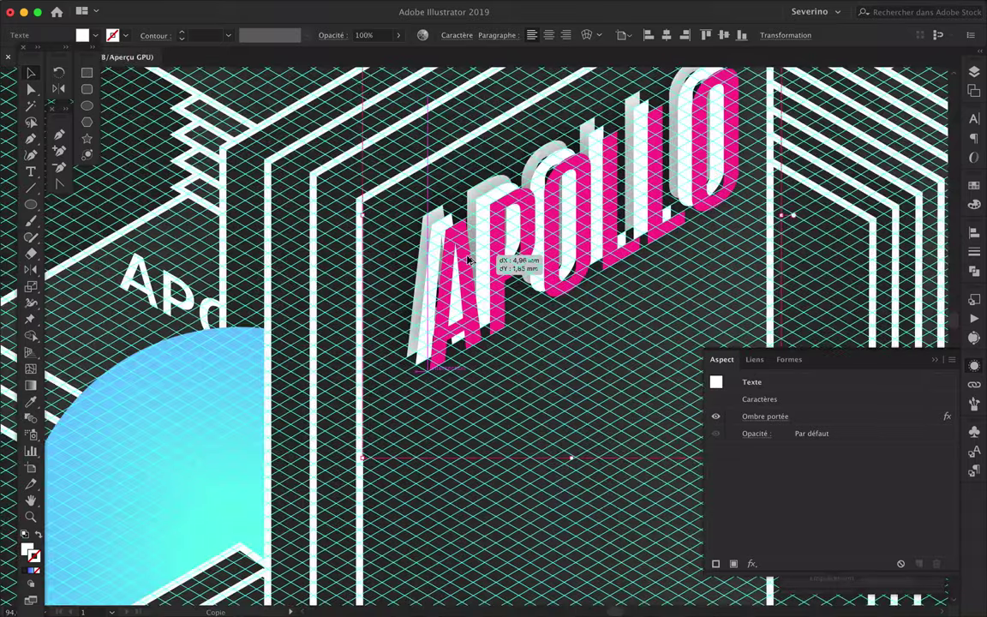
key(ctrl+0)
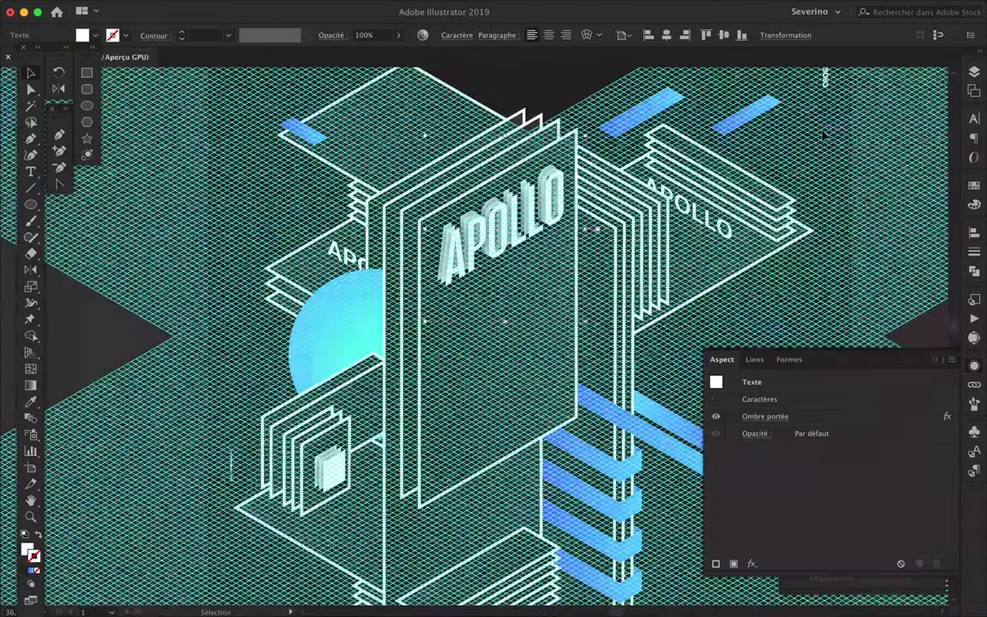
key(ctrl+shift+a)
scroll(612, 222, up, 3)
scroll(614, 230, up, 3)
Check paths on the artwork and hide the Grid layer.
click(611, 229)
click(386, 364)
click(320, 473)
click(360, 377)
scroll(360, 377, down, 5)
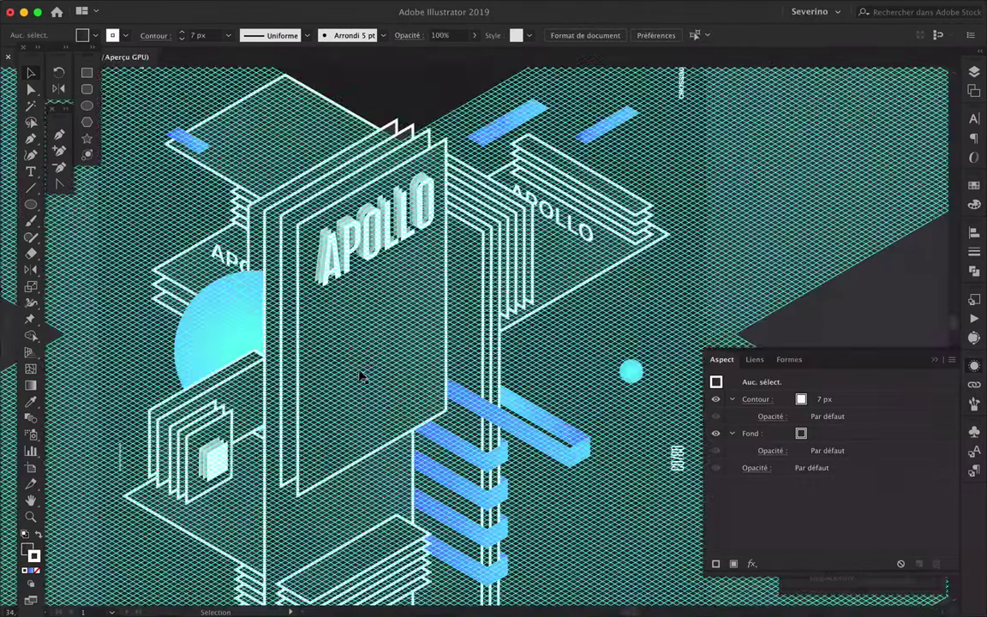
scroll(360, 377, up, 2)
scroll(360, 377, up, 2)
click(805, 345)
key(ctrl+0)
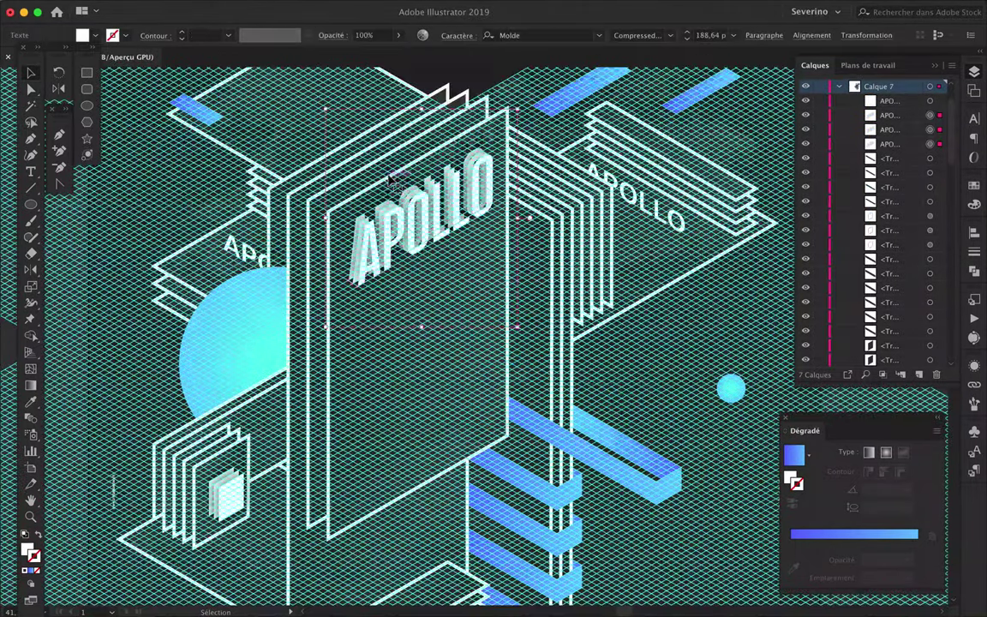
Duplicate APOLLO directly below itself and retype the copy as 365°.
drag(388, 246, 388, 320)
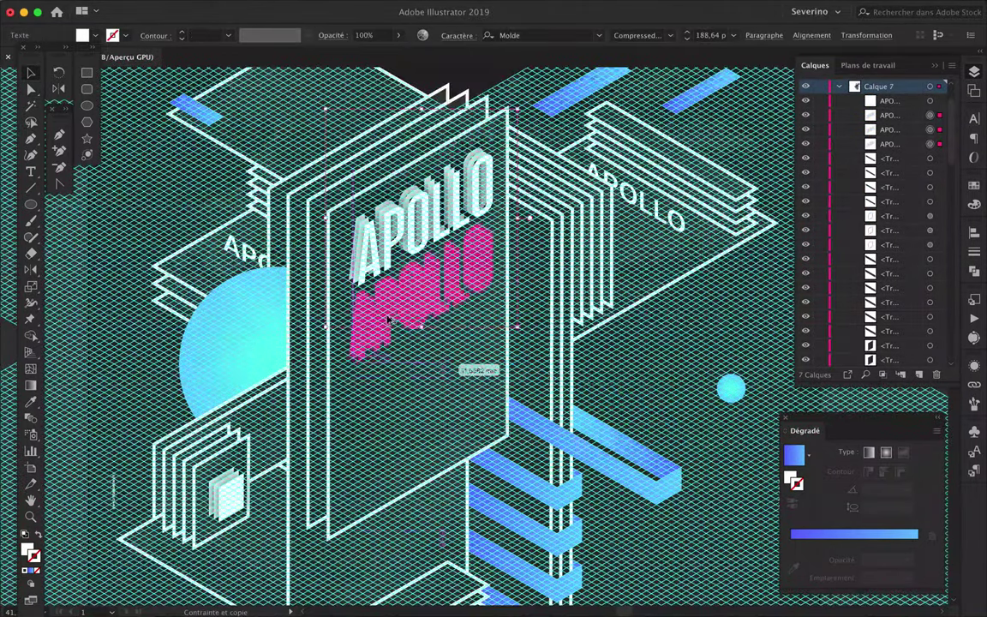
text(365°)
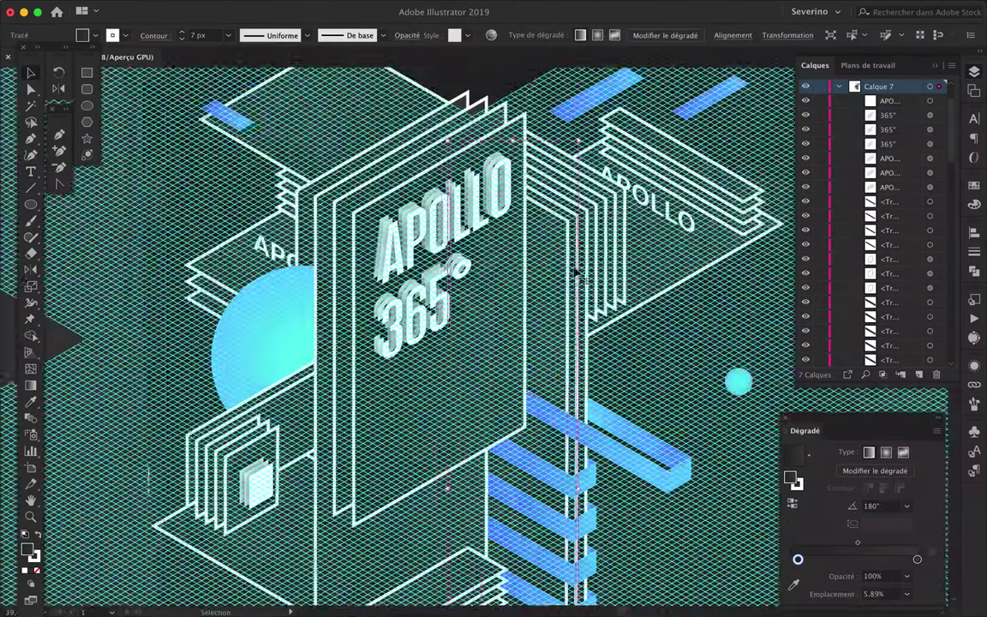
scroll(567, 227, up, 3)
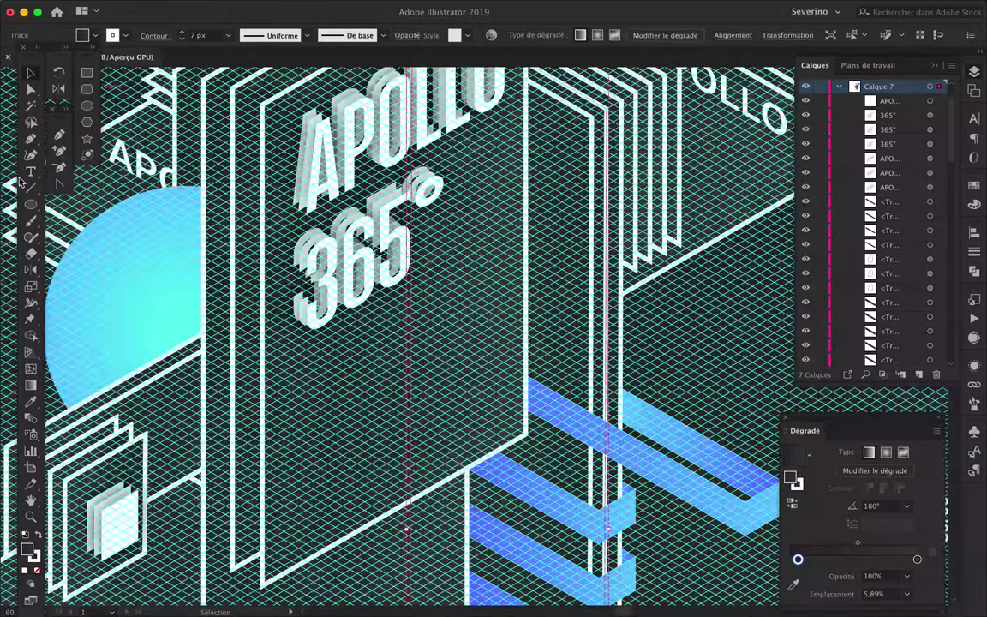
Draw a parallelogram band beneath 365° with the Pen tool and align one corner point.
click(31, 137)
scroll(300, 360, up, 2)
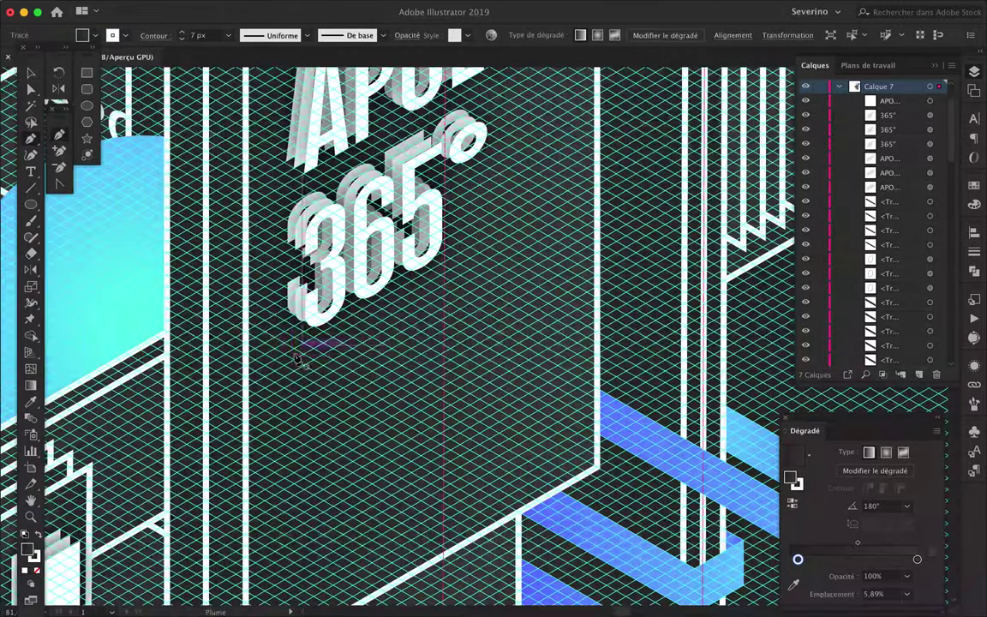
click(558, 210)
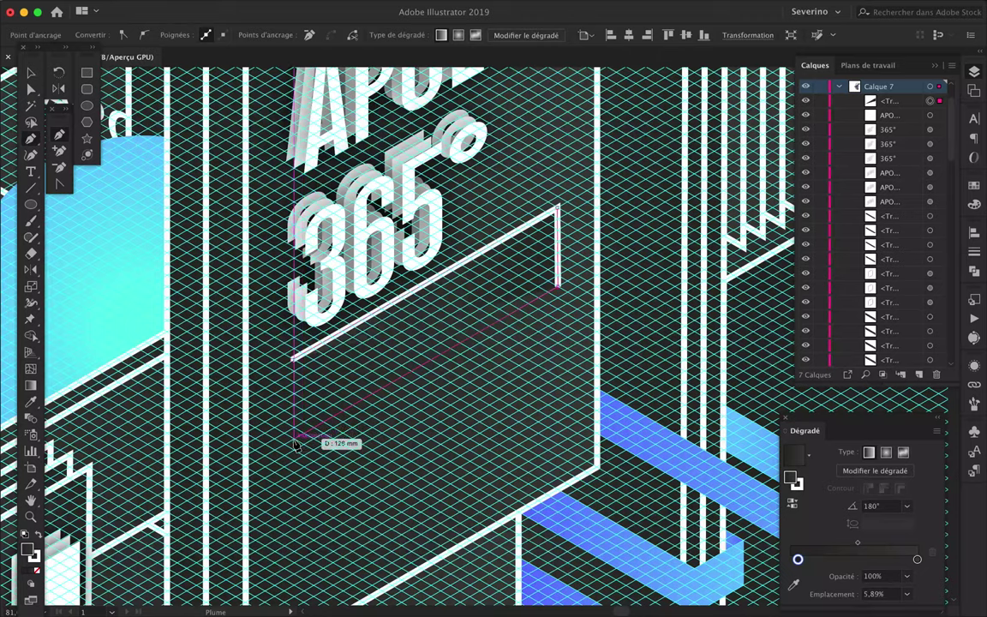
click(295, 443)
scroll(293, 360, up, 3)
scroll(293, 359, up, 2)
drag(297, 386, 351, 377)
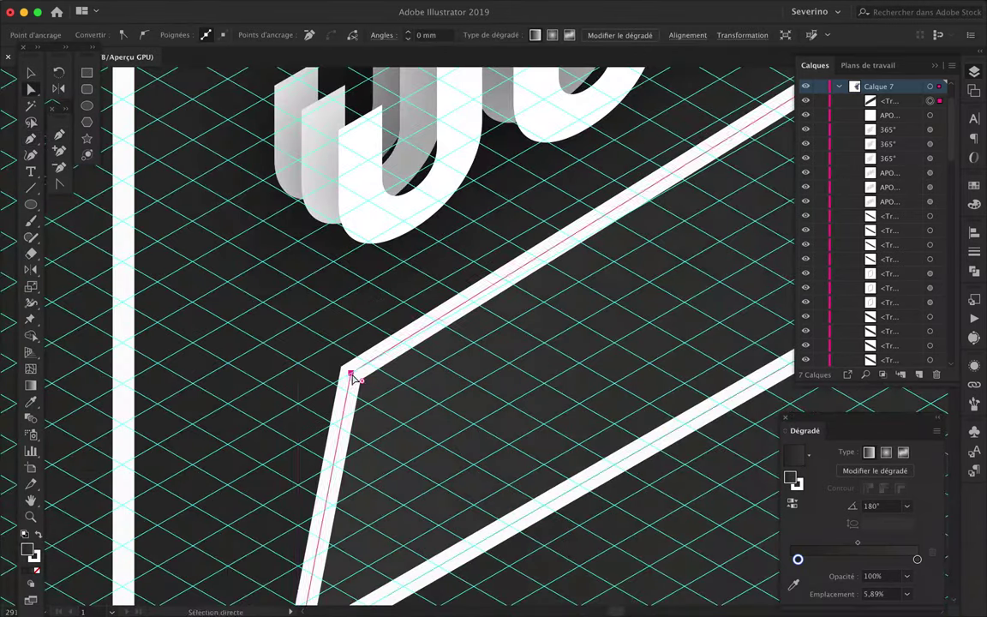
scroll(351, 377, down, 2)
scroll(507, 351, down, 3)
scroll(507, 351, down, 3)
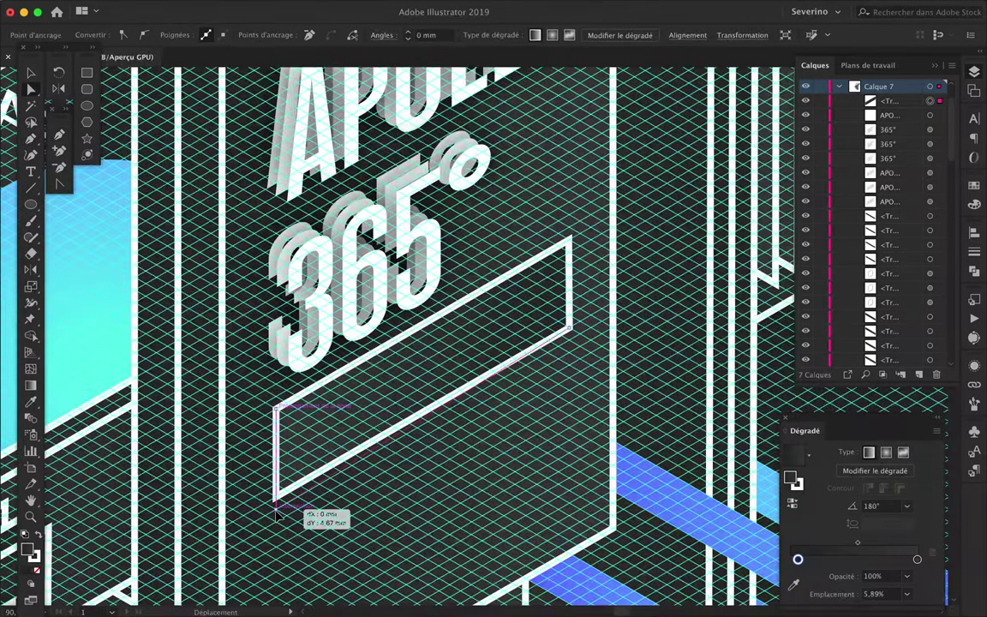
Fill the band with the blue gradient and duplicate it twice below.
key(v)
key(period)
scroll(446, 394, down, 3)
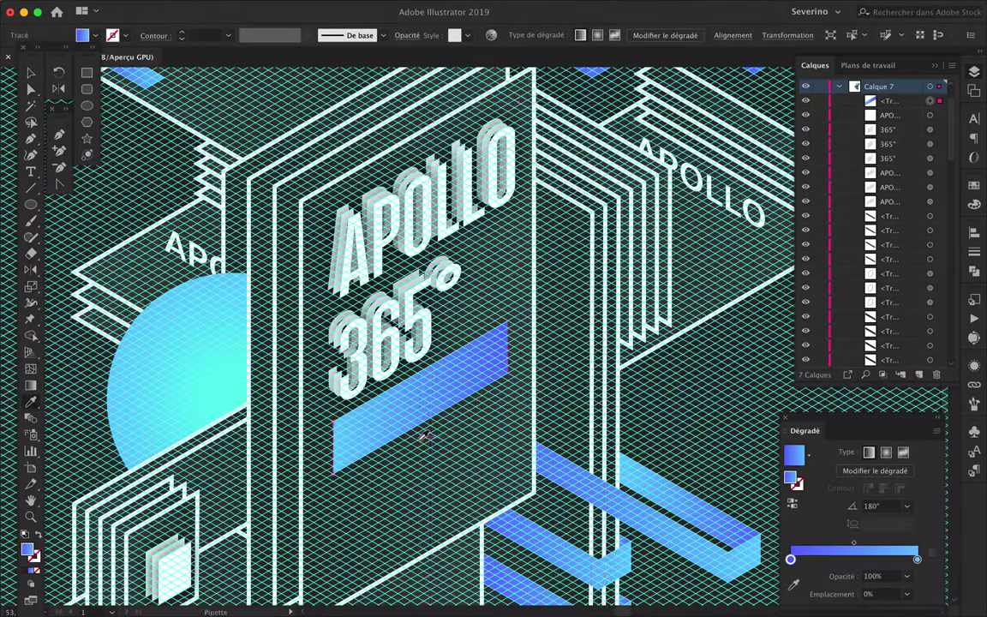
drag(431, 462, 430, 464)
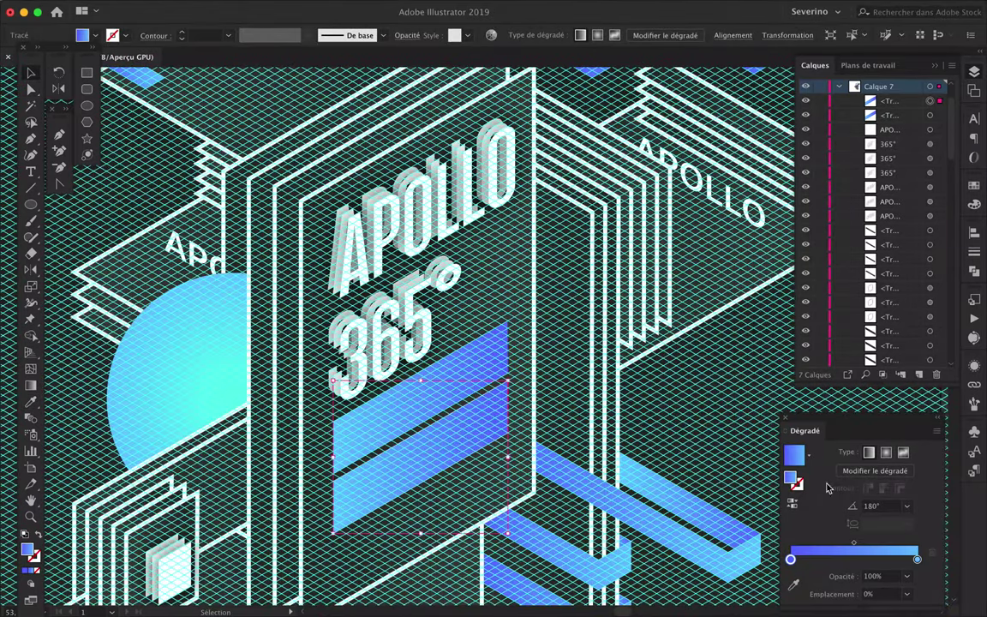
drag(390, 544, 390, 545)
click(474, 471)
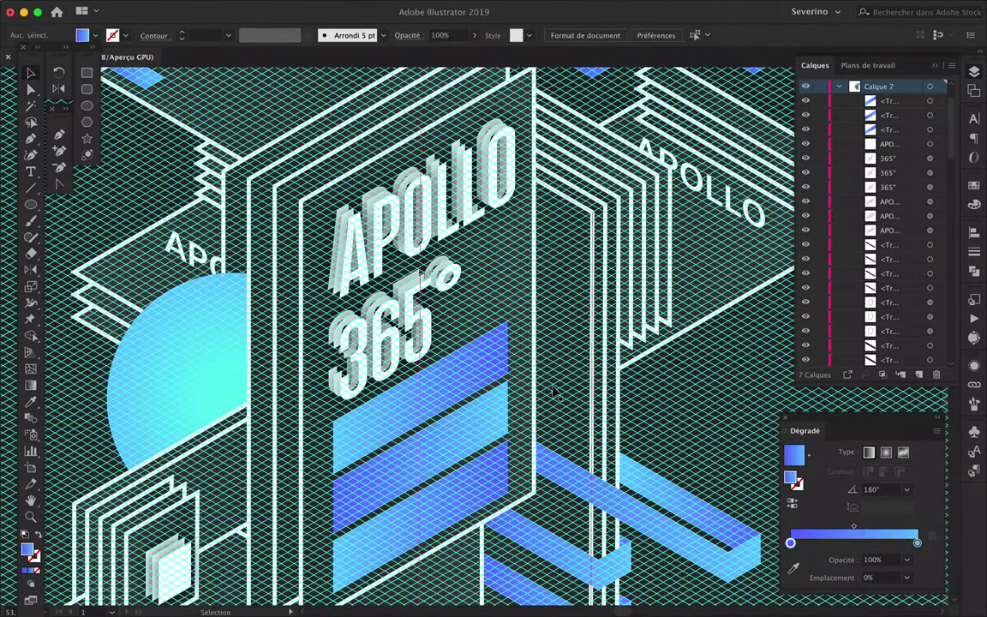
scroll(474, 472, down, 3)
scroll(474, 471, up, 2)
scroll(482, 321, up, 2)
scroll(454, 366, down, 2)
scroll(454, 365, up, 3)
scroll(454, 366, down, 4)
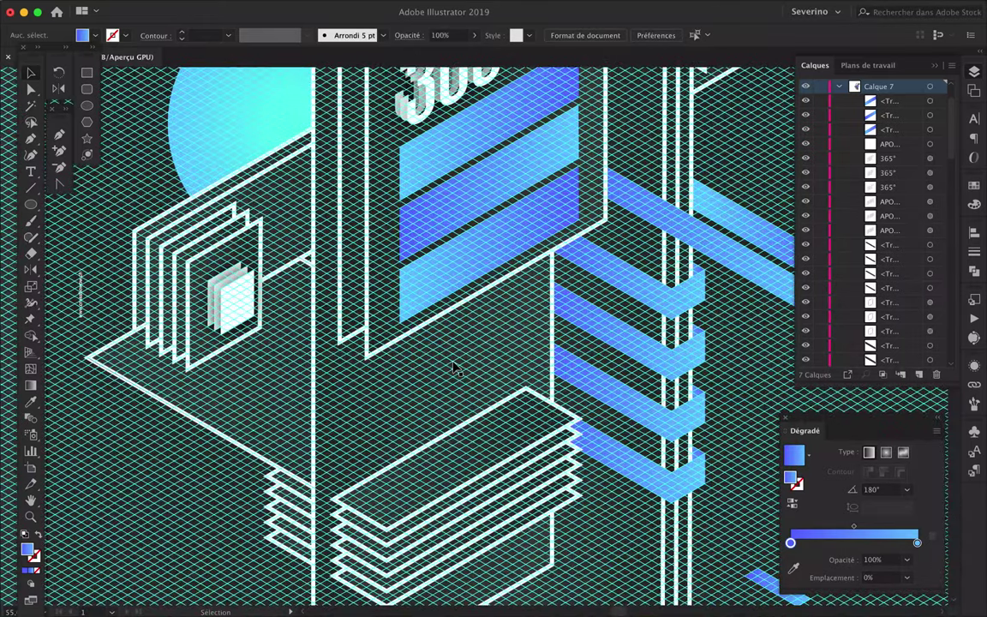
scroll(454, 366, down, 3)
scroll(454, 366, down, 2)
scroll(388, 402, up, 3)
Draw the L-shaped blue fin paths over the stacked plates and reorder the new shape in Layers.
key(p)
drag(428, 384, 451, 404)
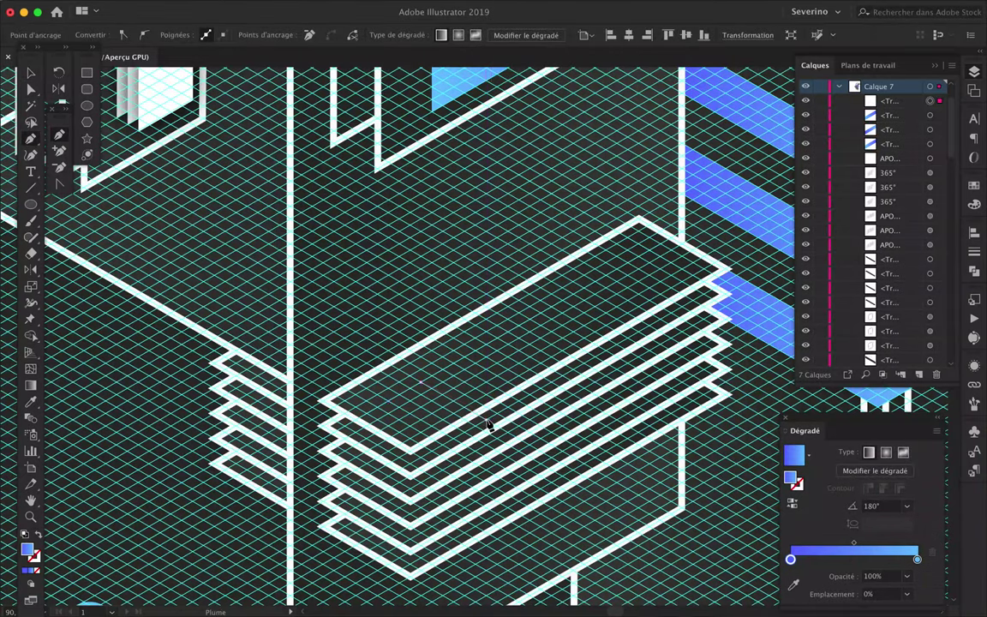
click(487, 557)
click(512, 544)
click(509, 405)
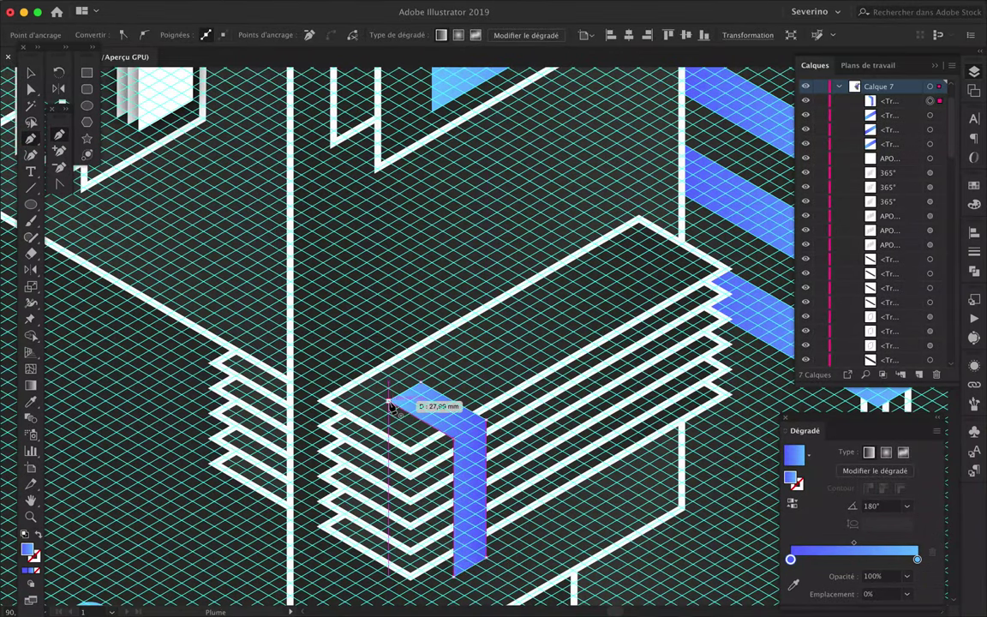
click(419, 385)
scroll(474, 514, up, 2)
click(420, 447)
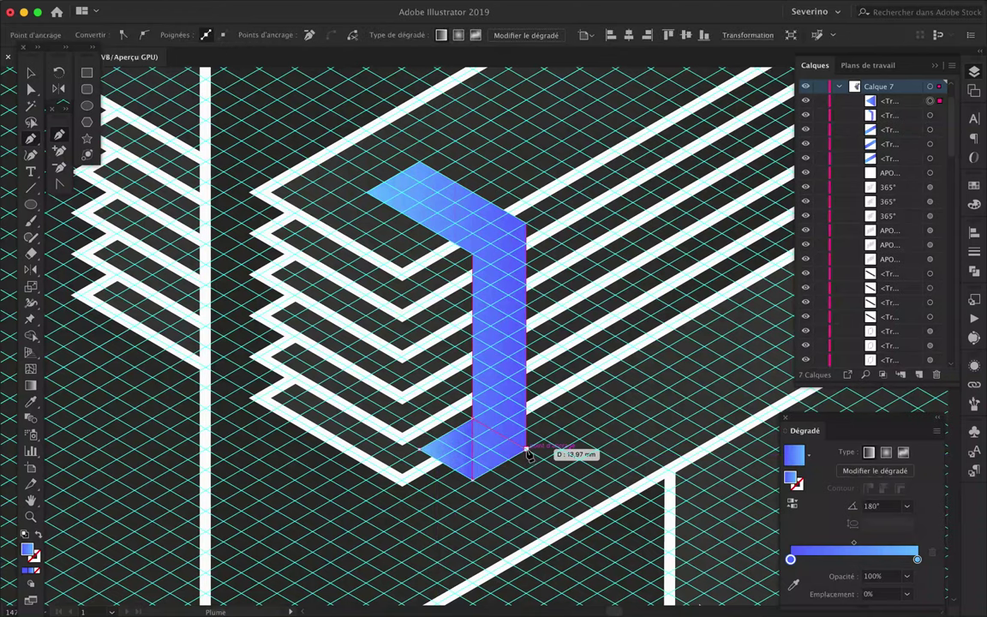
click(474, 482)
key(v)
scroll(891, 214, down, 5)
scroll(882, 278, down, 1)
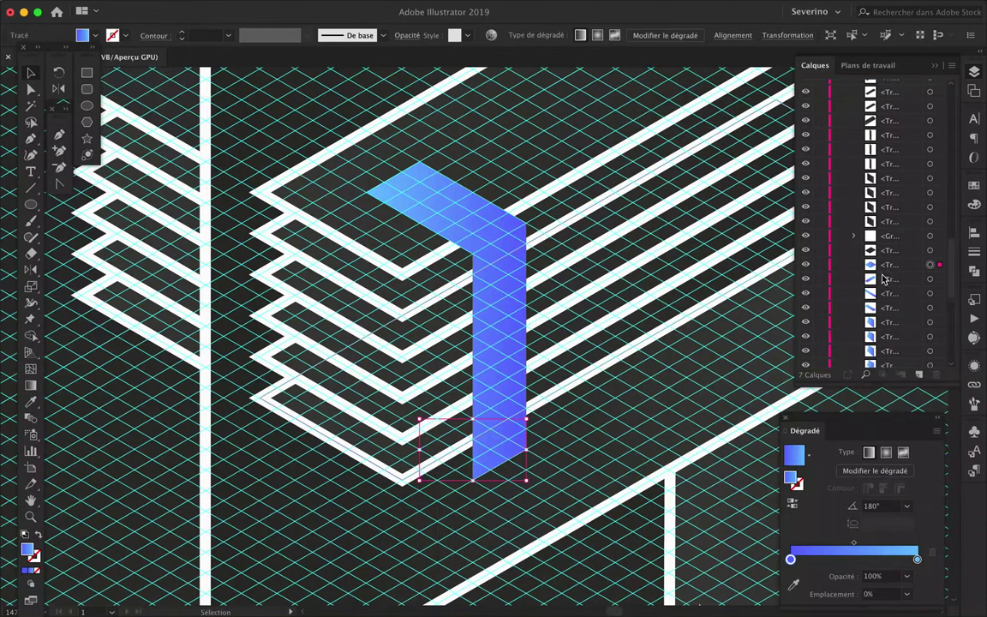
drag(887, 167, 887, 243)
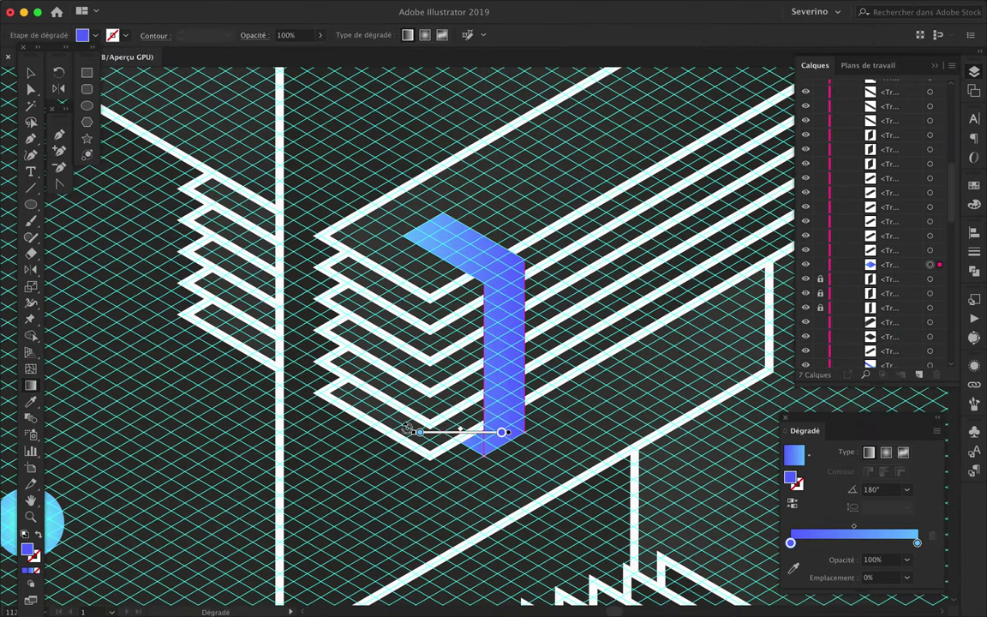
Position the blue fin on the plates and duplicate both fins further along to make four.
key(v)
drag(513, 352, 560, 322)
shift+click(532, 367)
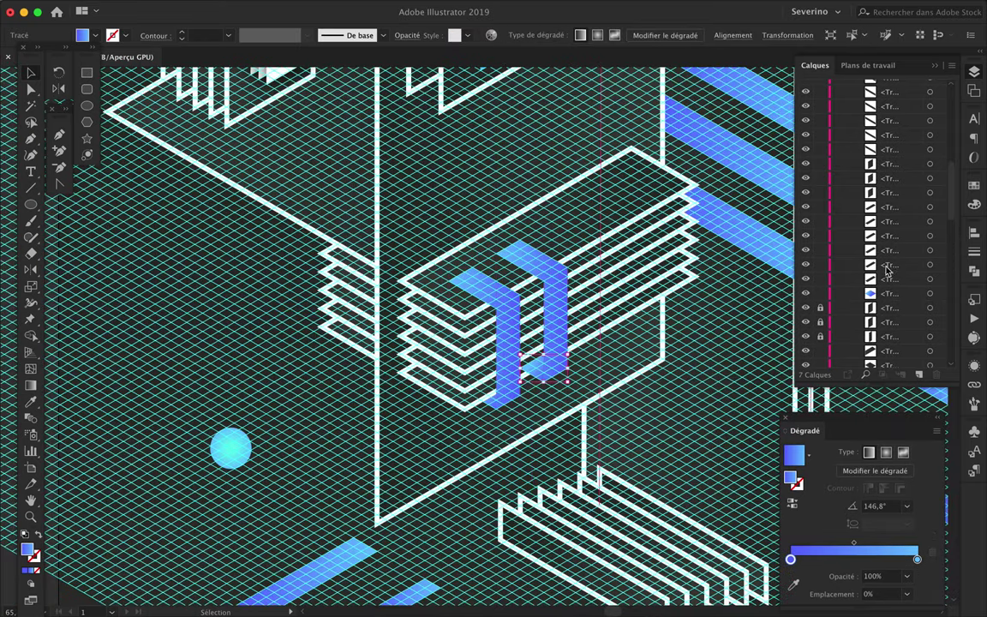
shift+click(522, 333)
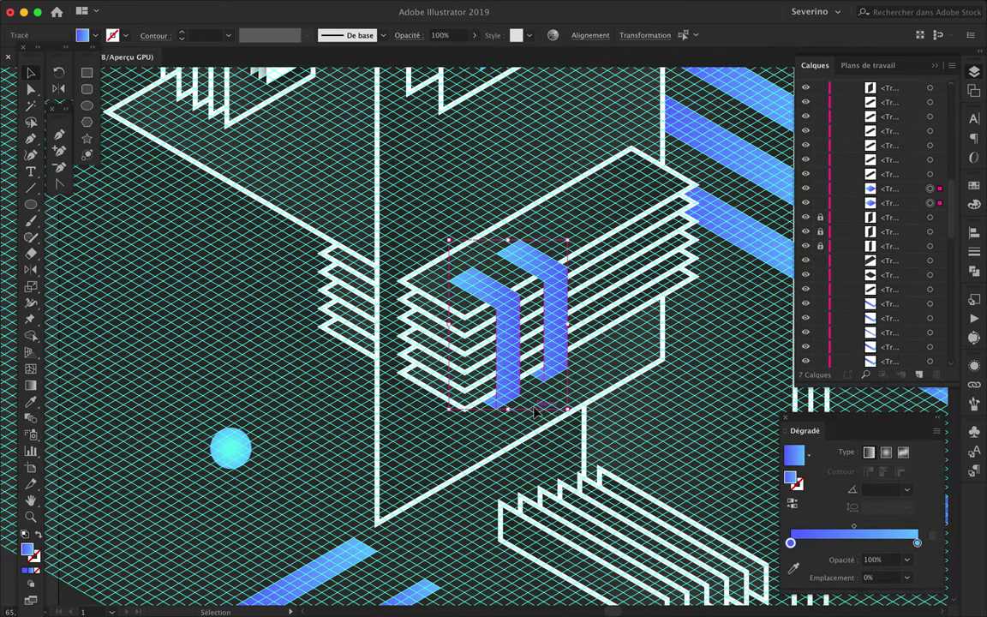
drag(535, 412, 616, 336)
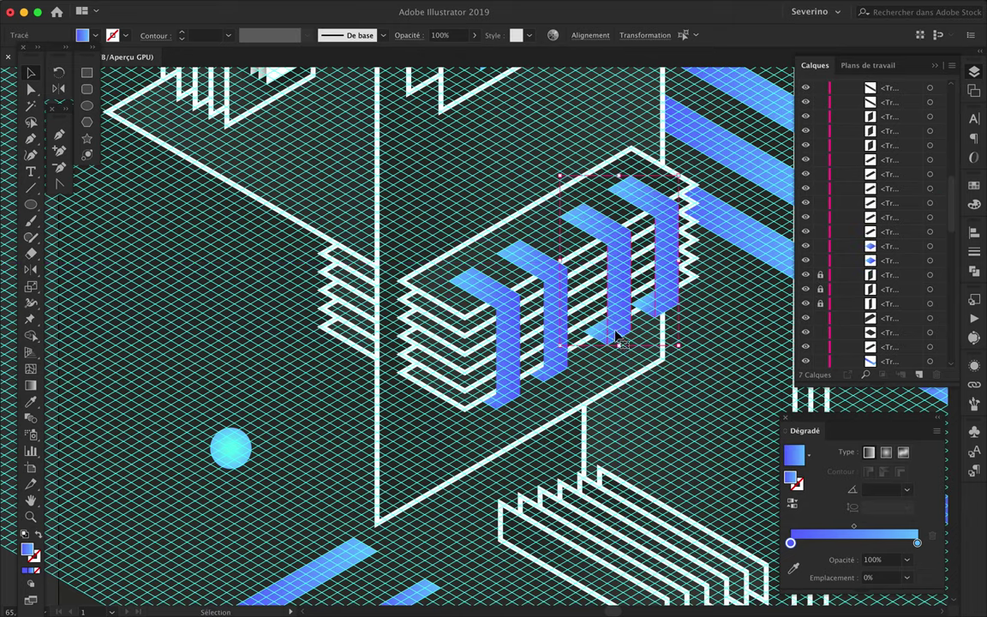
scroll(600, 319, up, 2)
scroll(890, 177, down, 5)
scroll(705, 328, down, 3)
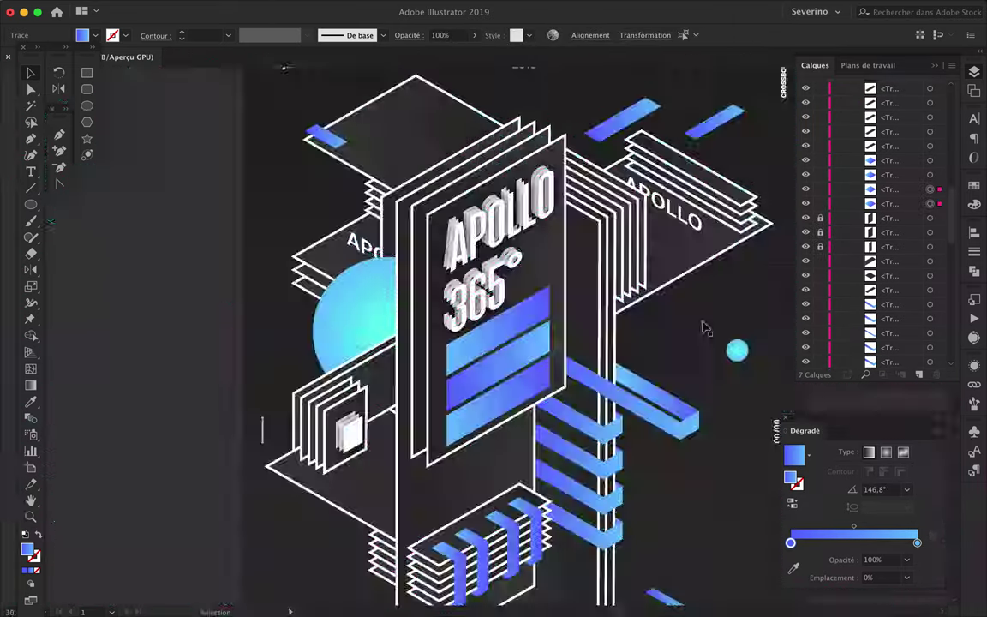
Paste the APOLLO text, set it to Bold at 55 px, and nudge it onto the top-left plate.
scroll(502, 140, up, 5)
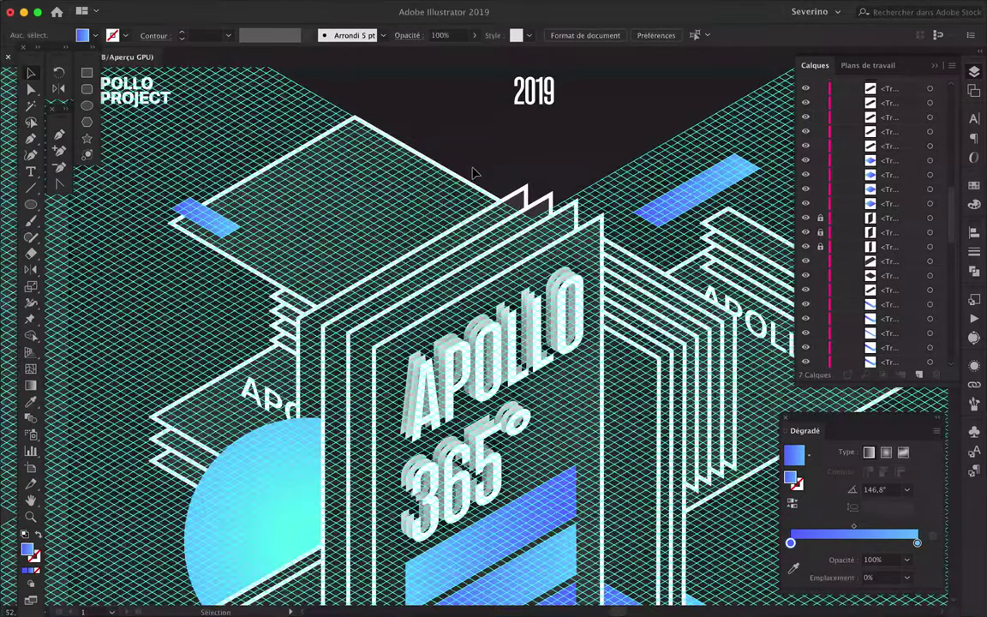
scroll(476, 173, down, 2)
key(ctrl+v)
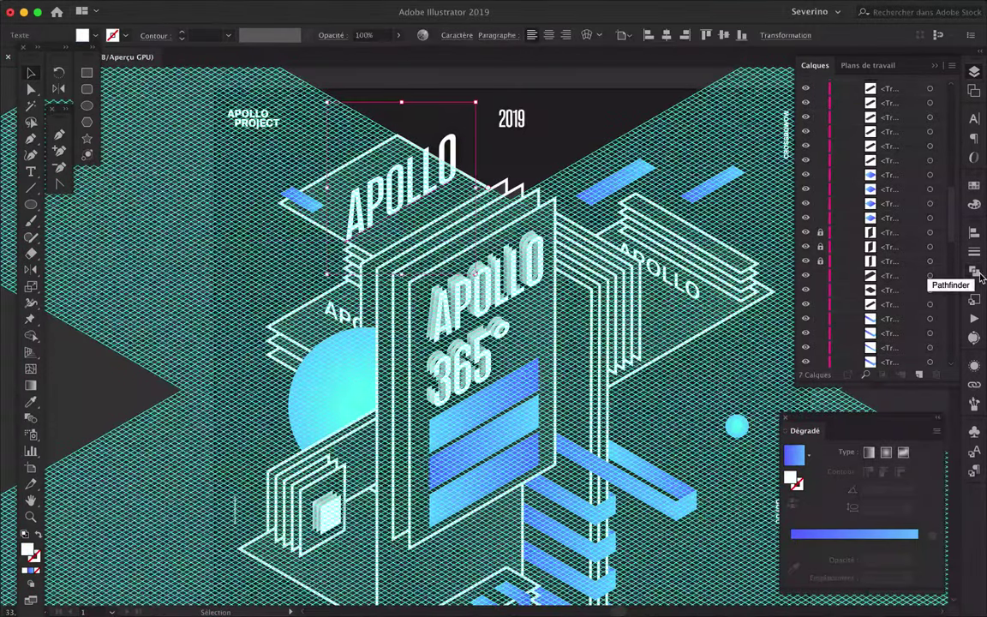
click(973, 118)
click(948, 169)
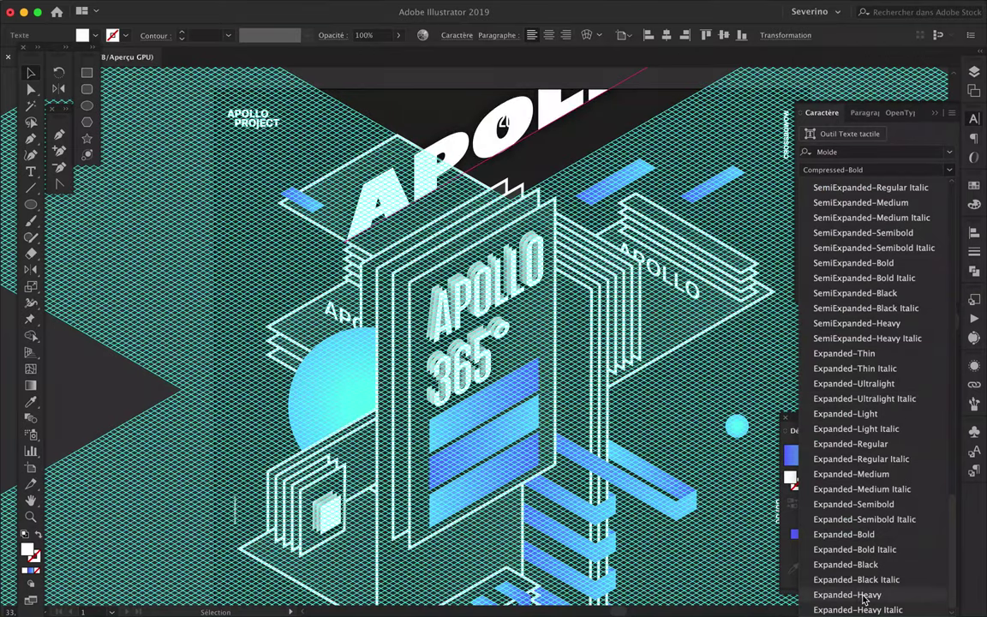
key(Return)
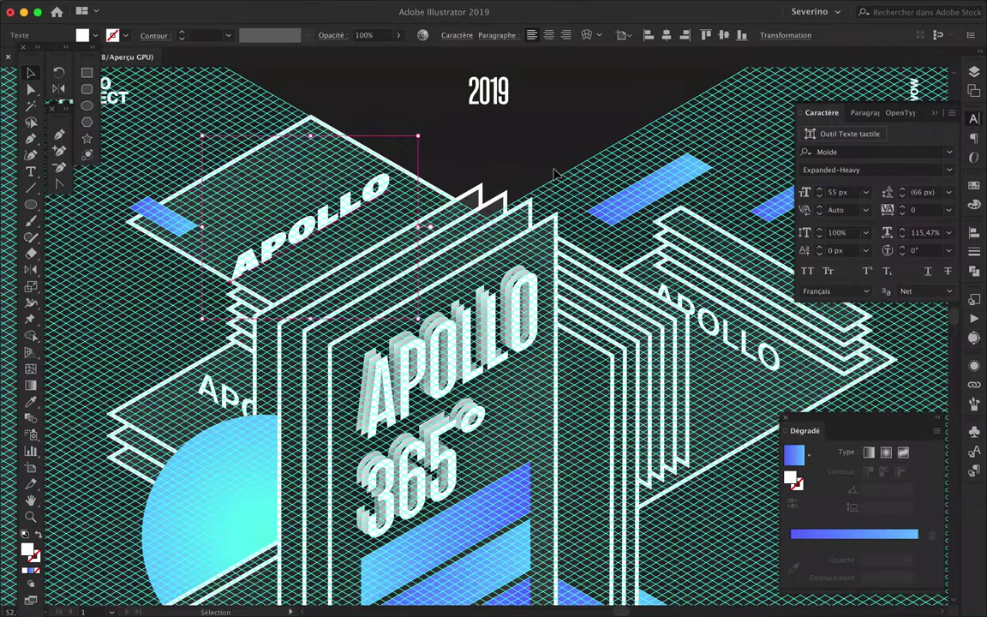
click(948, 169)
key(Return)
click(954, 174)
click(872, 300)
drag(244, 233, 231, 211)
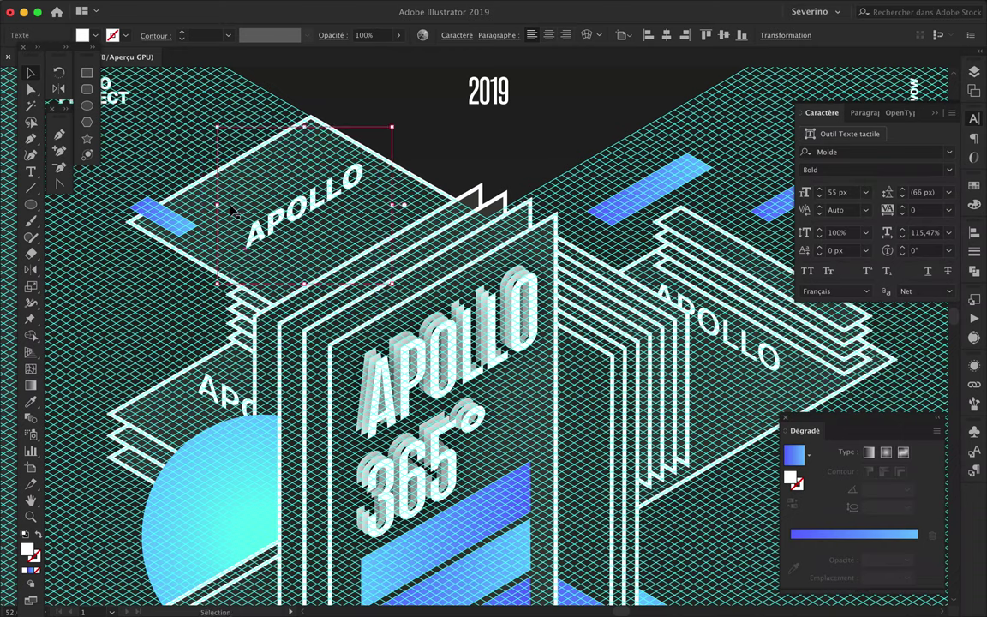
Sample the blue band gradient onto APOLLO, undo it, and check its appearance settings.
key(i)
click(153, 200)
key(super+z)
click(193, 8)
click(236, 135)
click(974, 366)
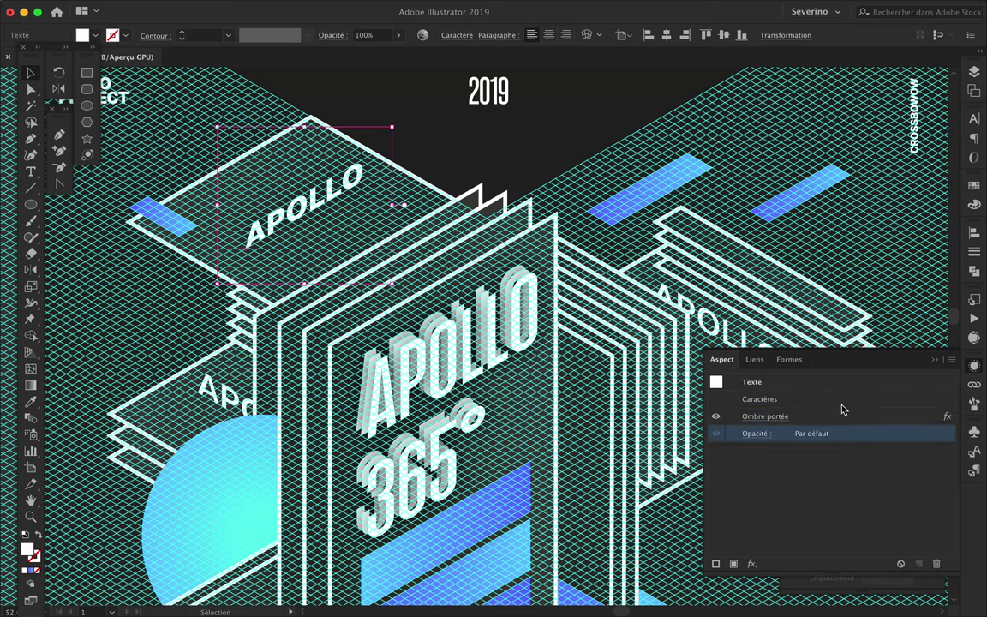
click(193, 8)
Expand the APOLLO label into shapes and clear the selection.
click(222, 146)
click(216, 329)
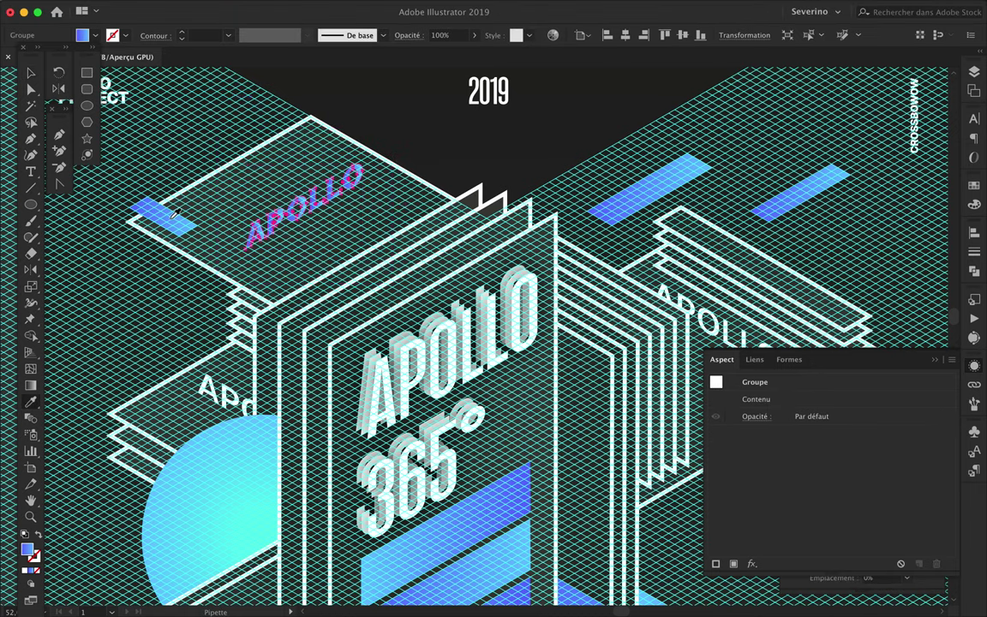
click(419, 158)
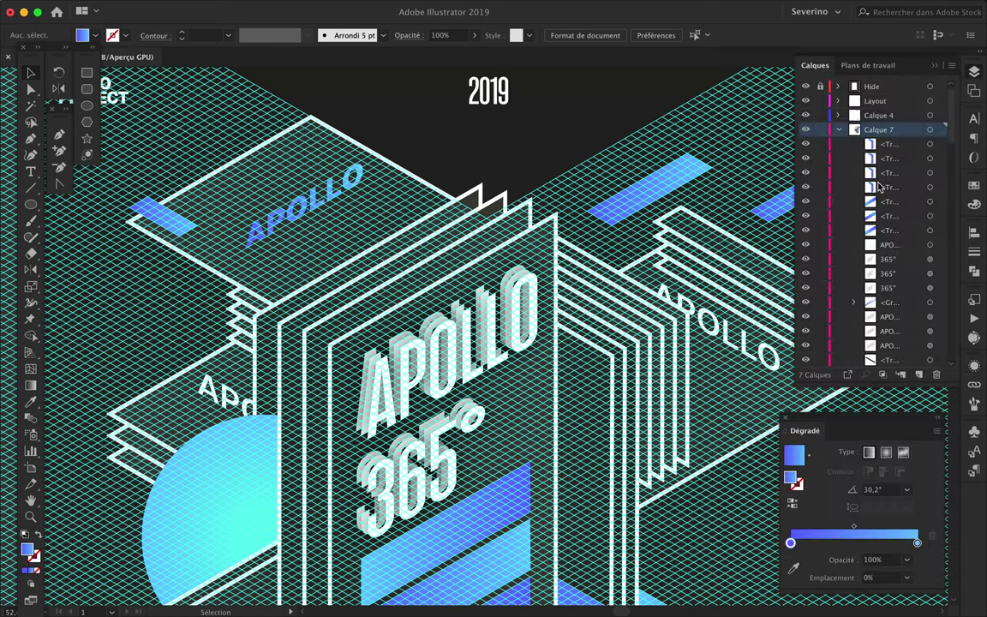
key(ctrl+minus)
scroll(351, 88, down, 3)
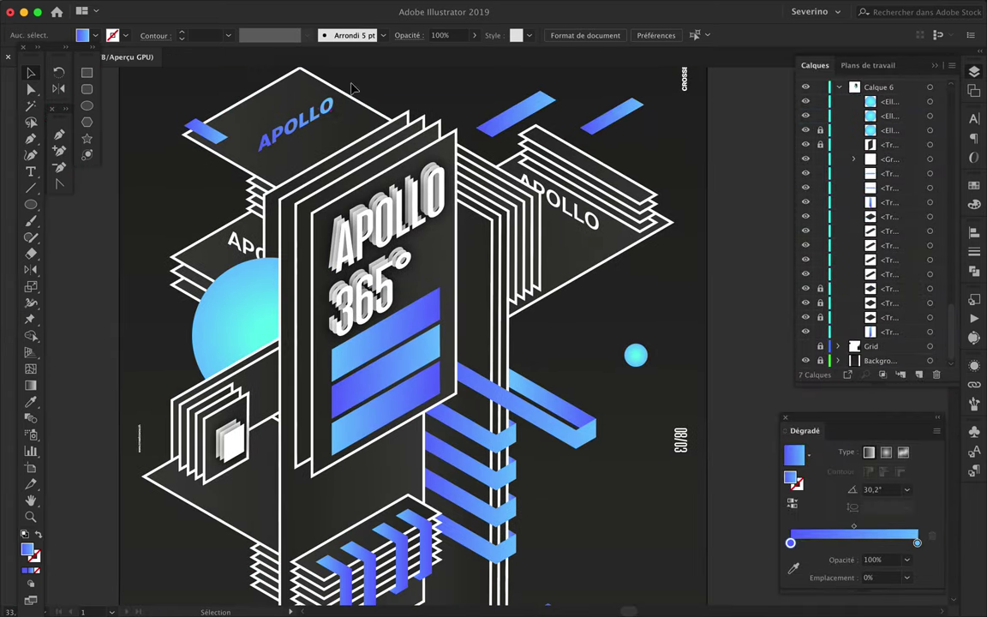
scroll(518, 131, down, 3)
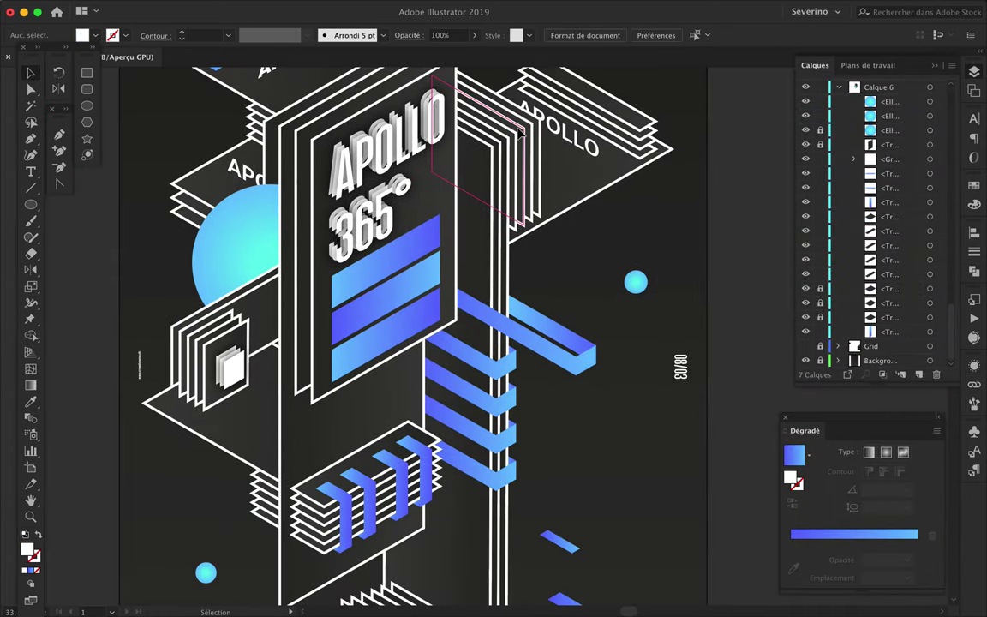
scroll(268, 143, up, 3)
Place an APOLLO copy on the lower-left plate and move its group lower in the layer stack.
alt+drag(242, 485, 245, 482)
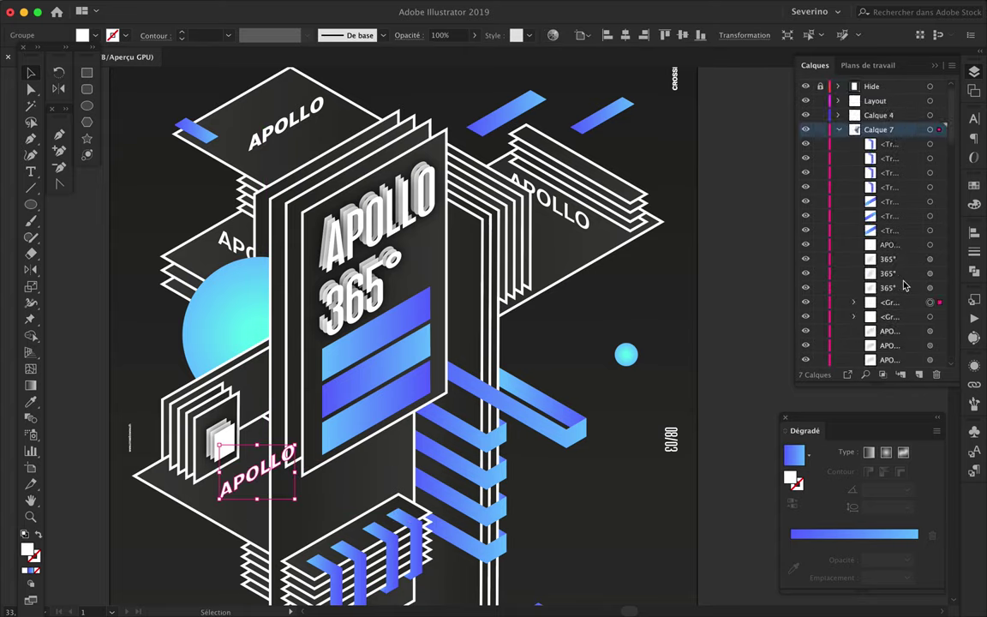
drag(894, 218, 891, 343)
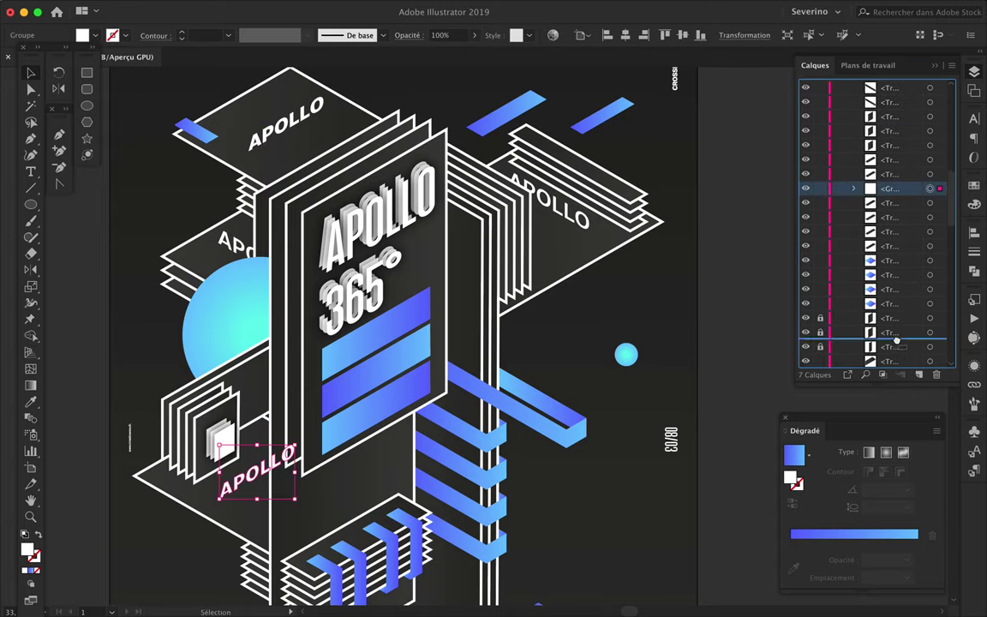
mouse_move(895, 269)
mouse_down()
mouse_move(903, 335)
mouse_move(888, 235)
mouse_up()
click(544, 355)
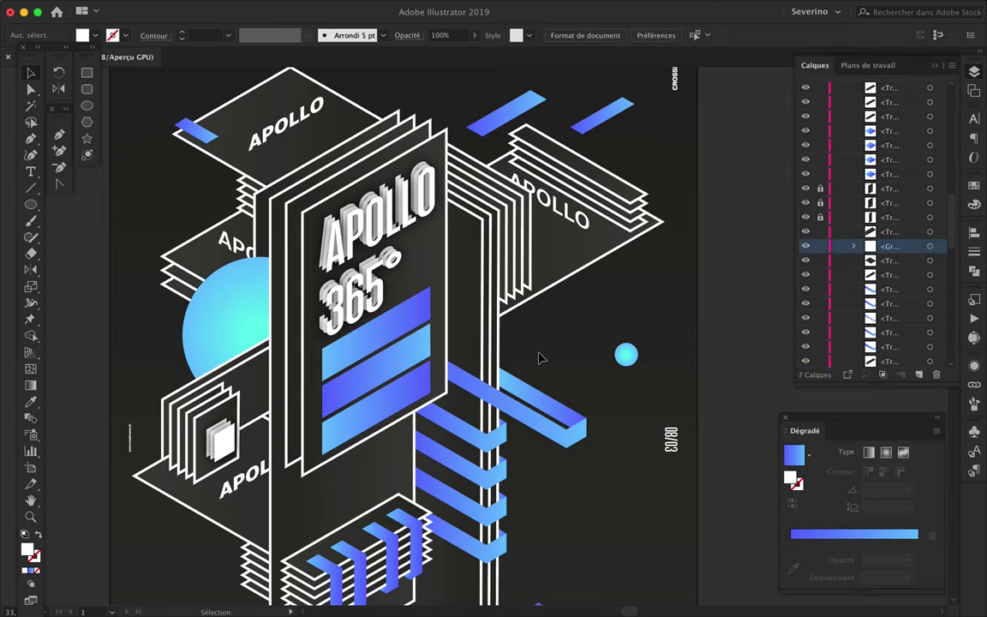
key(ctrl+plus)
key(ctrl+plus)
key(ctrl+0)
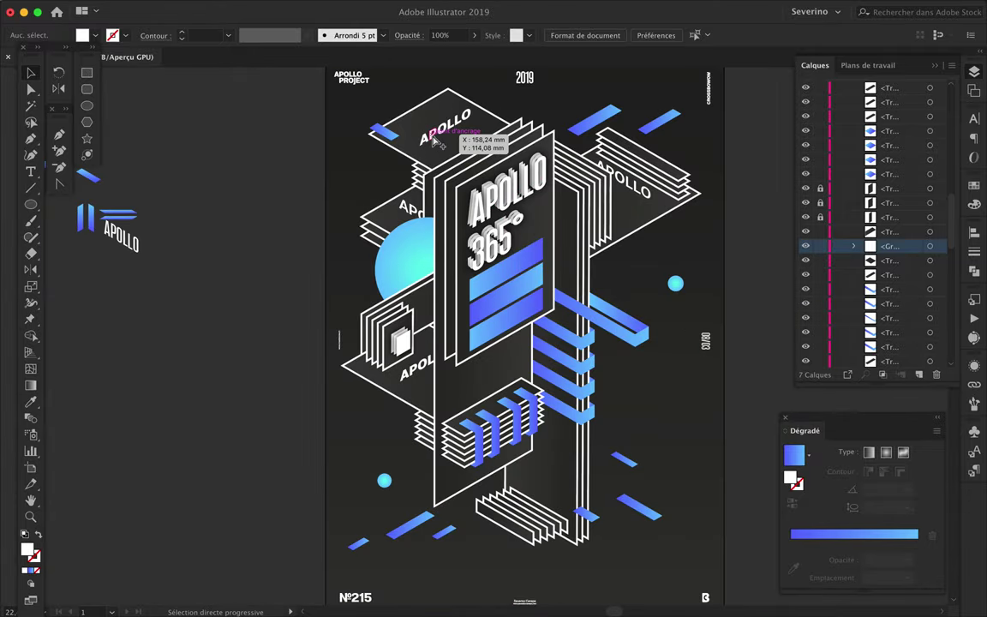
Create an offset copy of the top APOLLO letters to build depth.
click(435, 140)
scroll(435, 140, up, 2)
scroll(429, 145, up, 2)
scroll(379, 157, up, 2)
scroll(380, 157, up, 2)
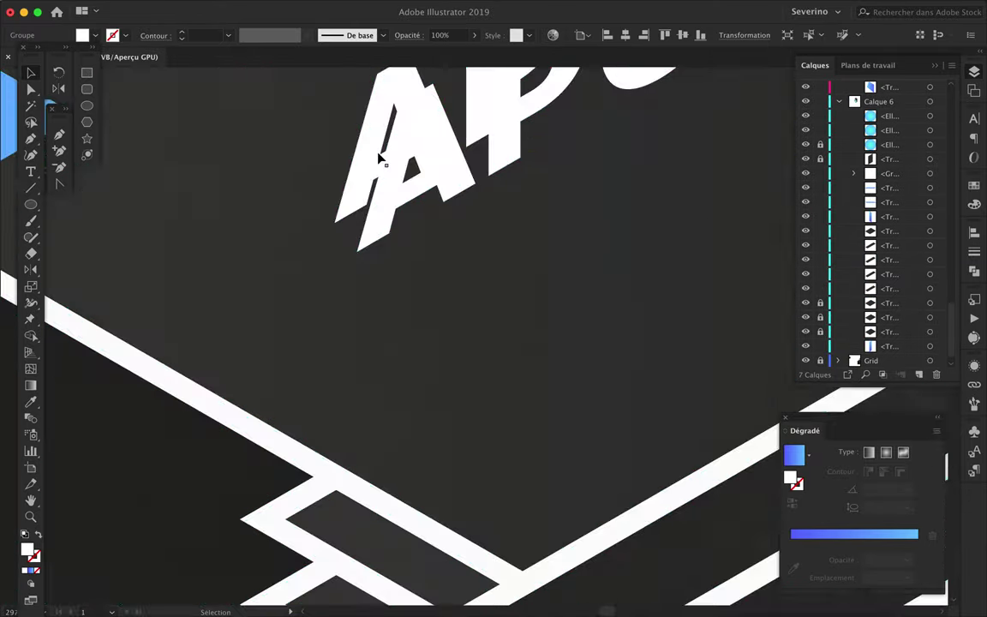
scroll(360, 195, up, 2)
scroll(390, 236, up, 2)
drag(390, 235, 351, 257)
scroll(451, 275, down, 4)
scroll(363, 242, up, 4)
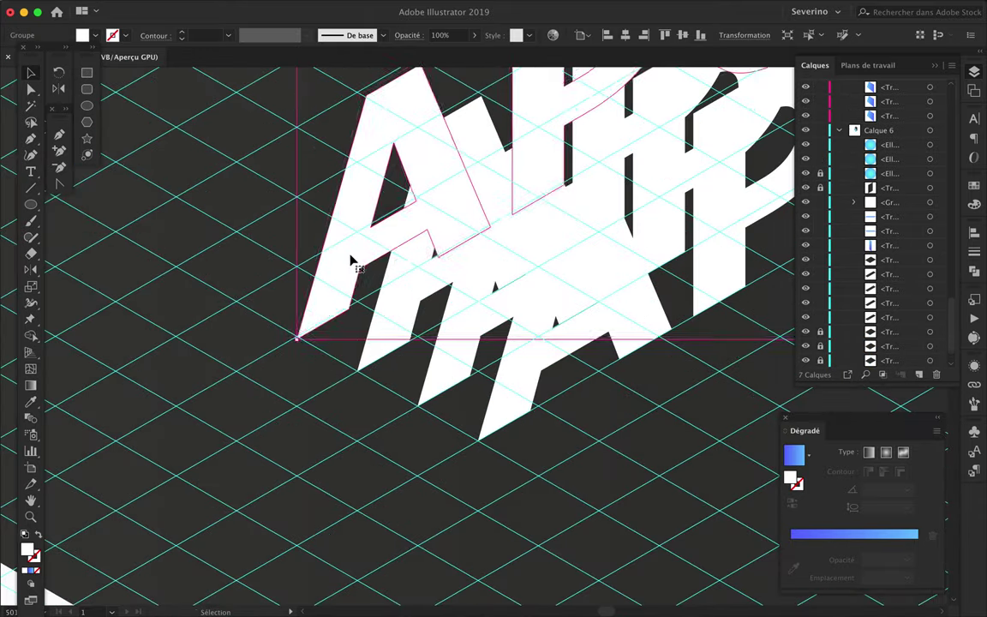
scroll(351, 257, down, 3)
scroll(351, 257, down, 3)
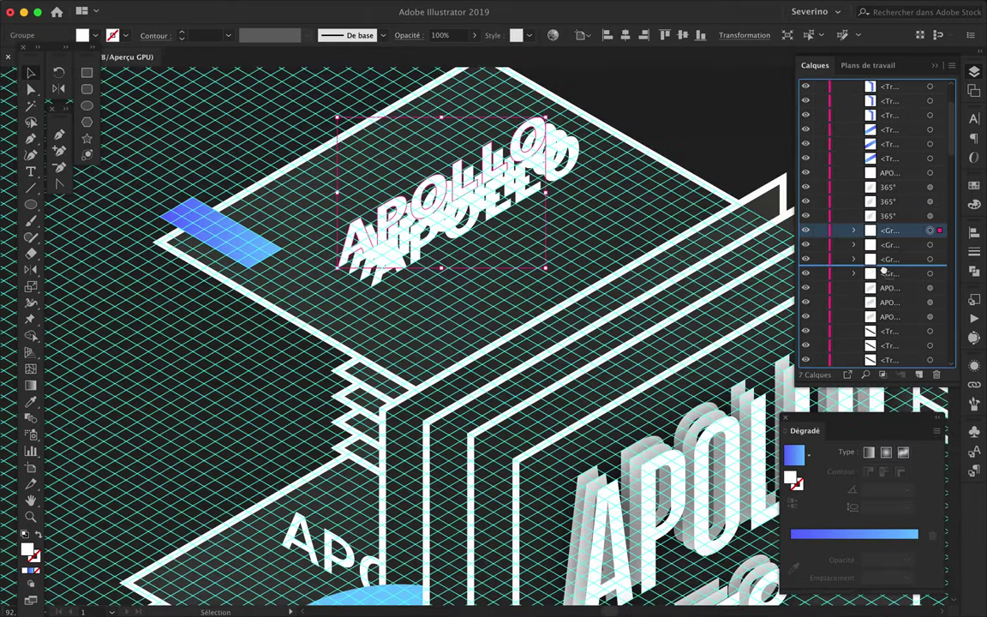
Apply a drop shadow to both APOLLO letter groups.
click(505, 209)
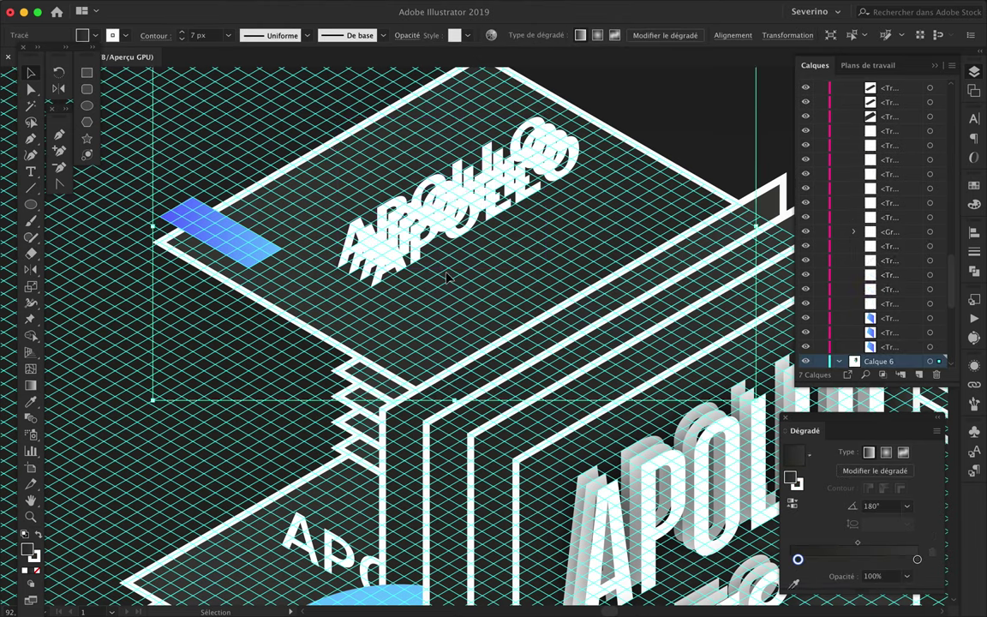
click(396, 162)
click(973, 340)
click(747, 562)
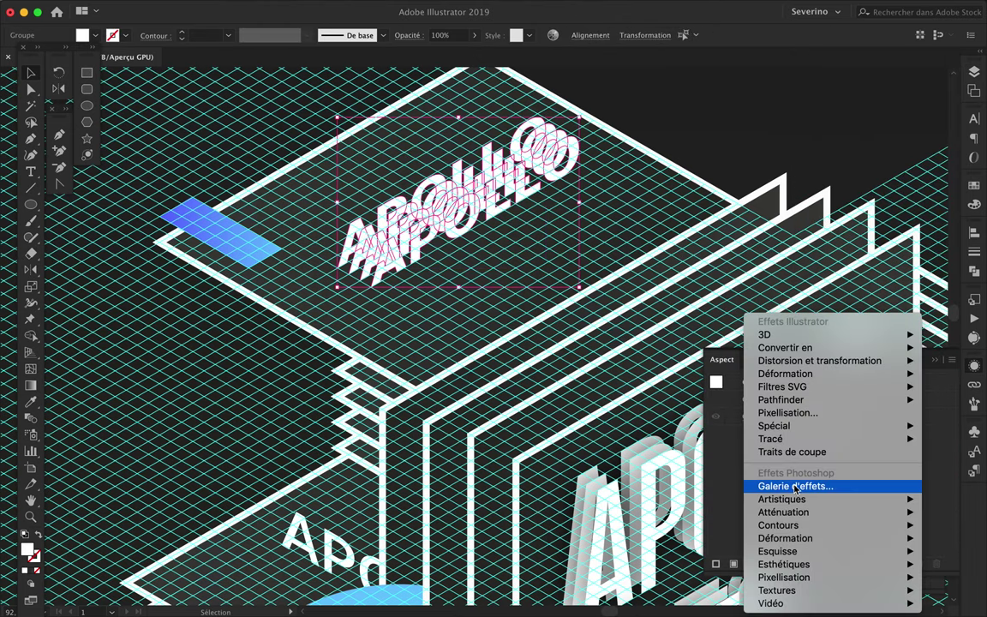
click(673, 490)
click(390, 286)
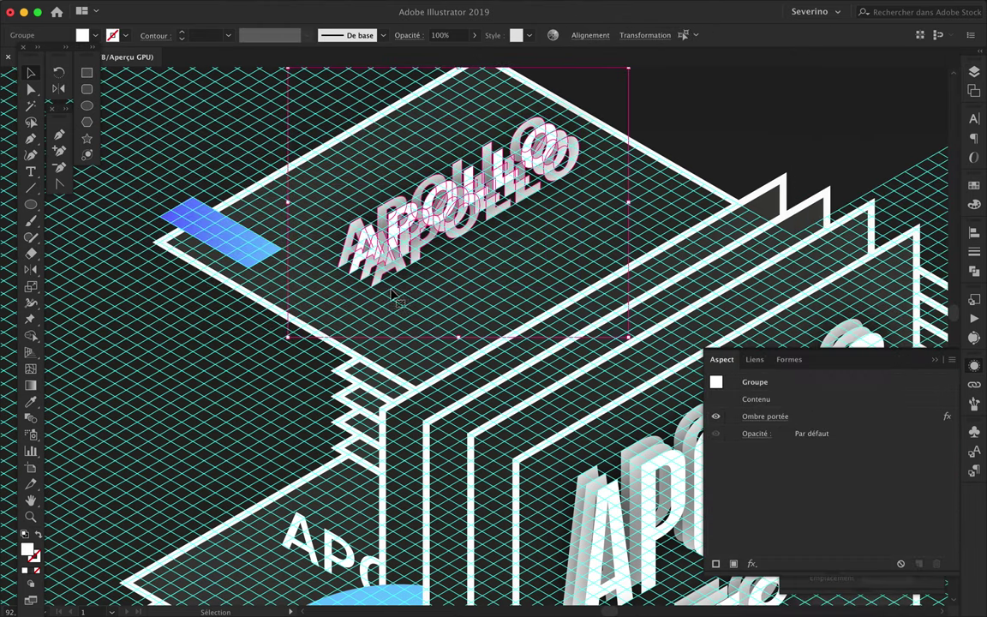
click(969, 90)
scroll(908, 257, down, 1)
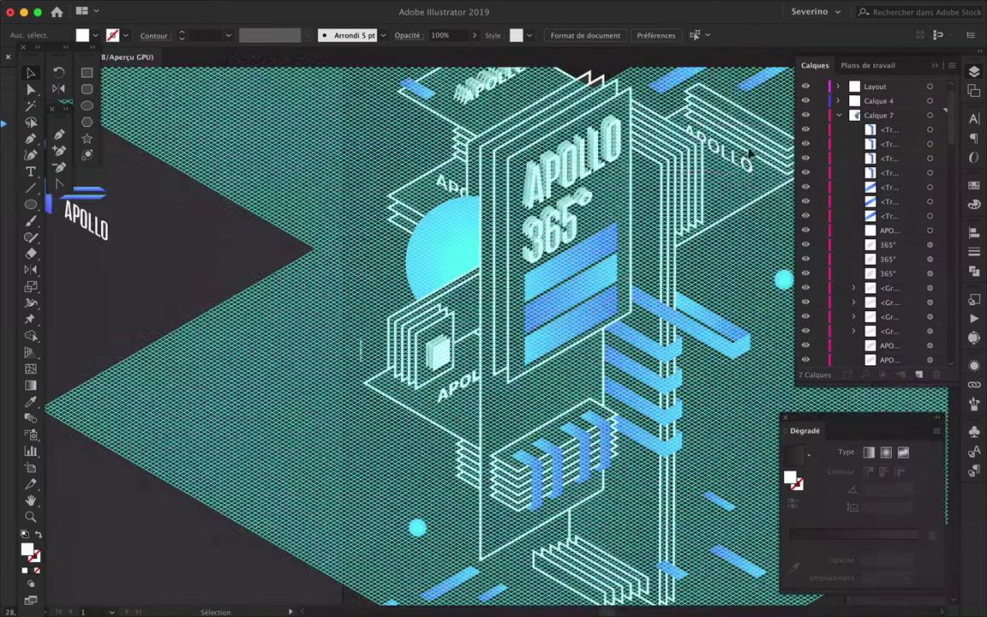
Move the APOLLO text into position and zoom in on it.
drag(647, 546, 529, 459)
key(ctrl+plus)
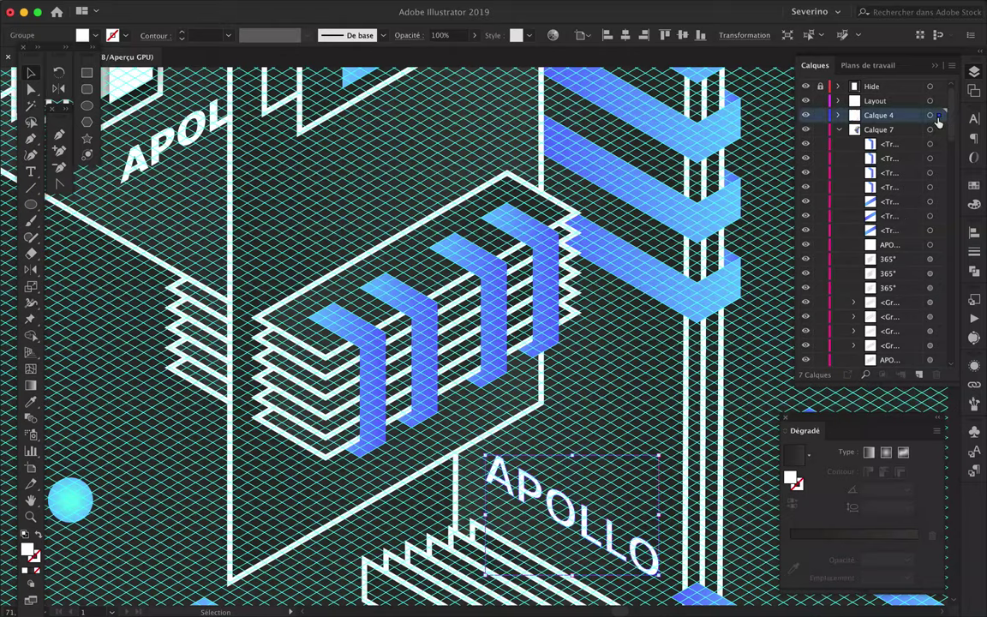
key(ctrl+plus)
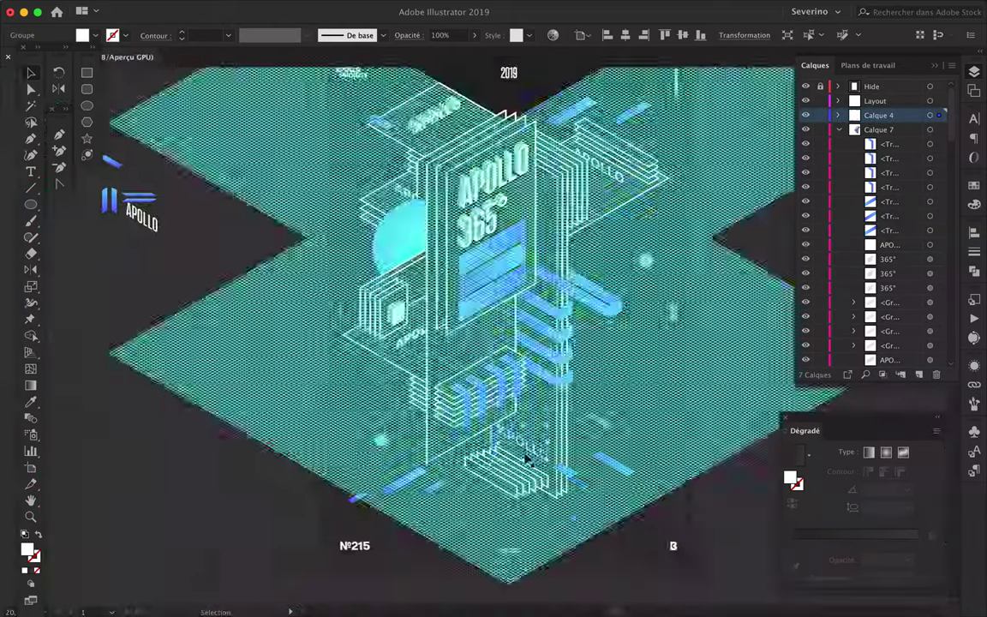
scroll(529, 418, up, 2)
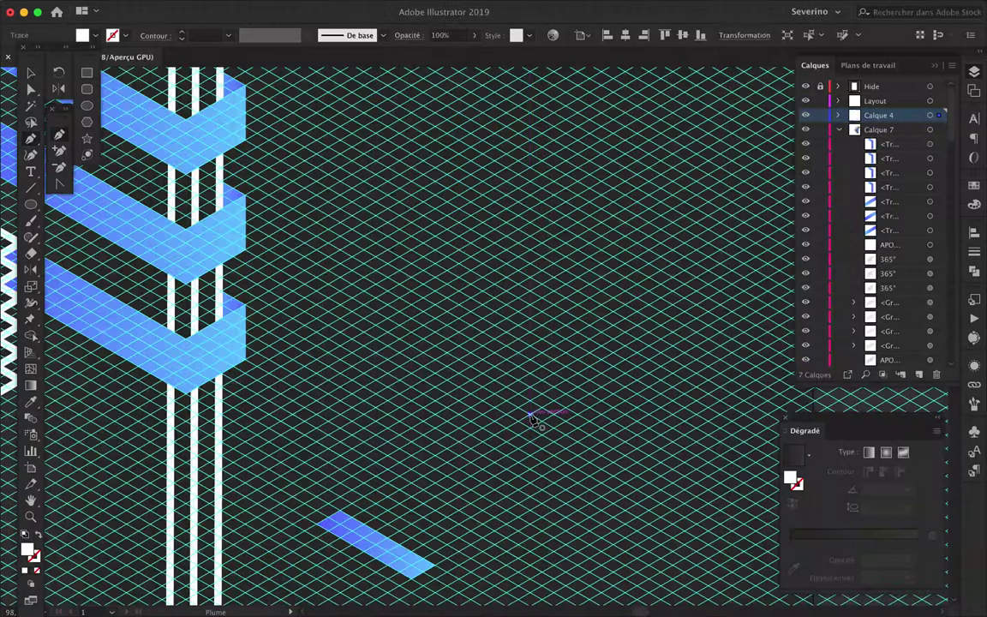
Draw a parallelogram strip on the grid, fill it with the blue gradient, and reposition it.
click(684, 503)
click(742, 469)
click(589, 379)
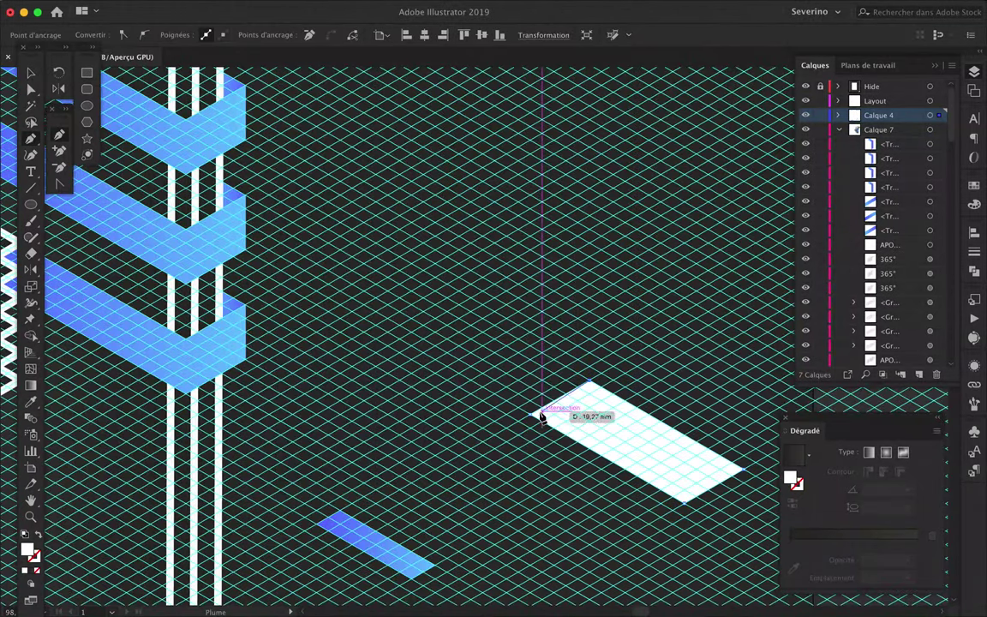
click(528, 415)
key(i)
click(370, 528)
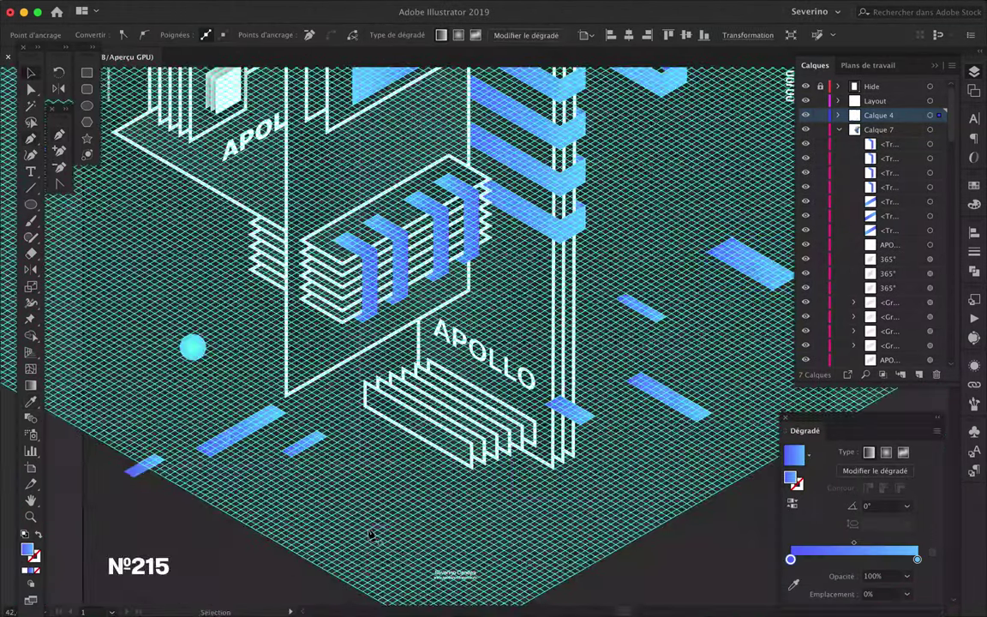
drag(304, 452, 349, 520)
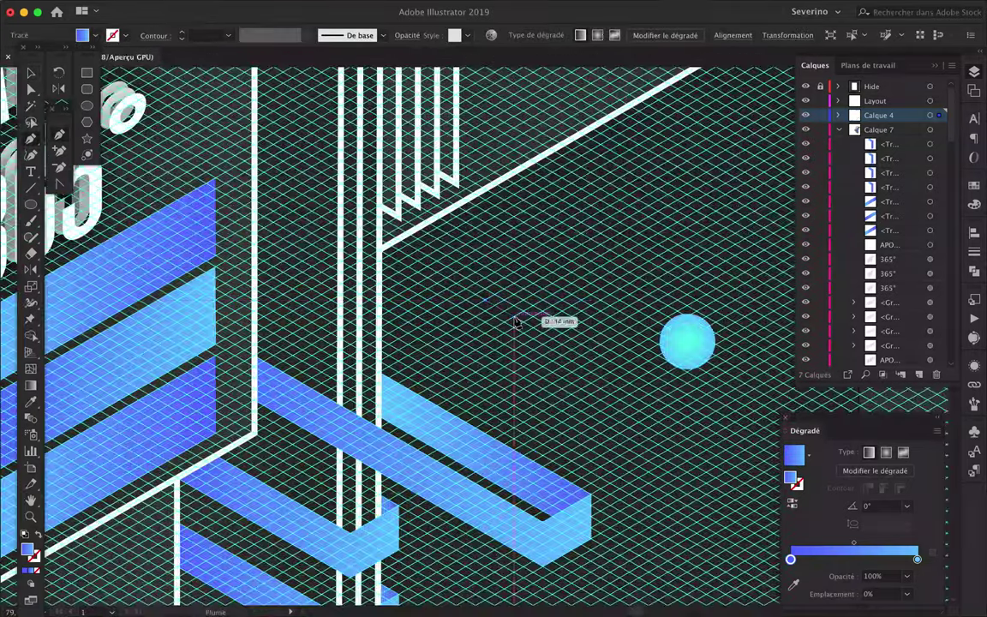
Draw a new blue gradient sliver in the upper right of the poster.
click(514, 319)
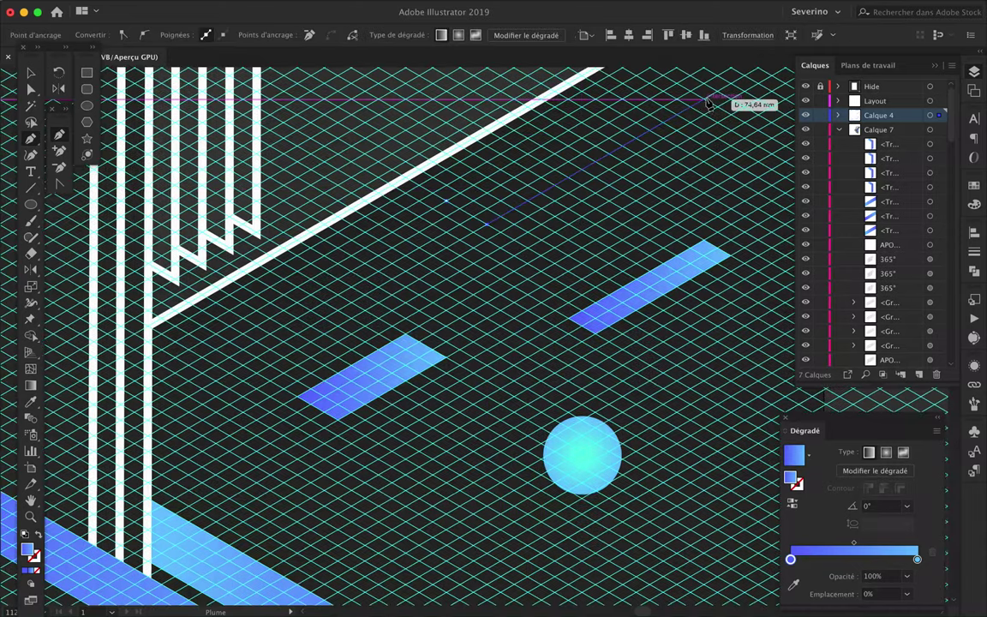
click(702, 101)
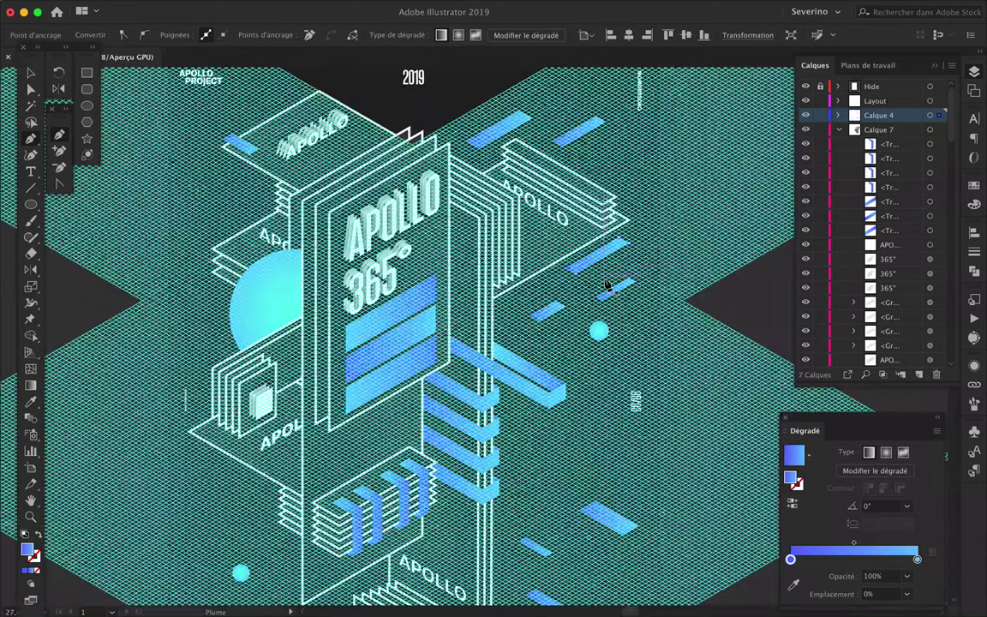
scroll(163, 351, up, 2)
scroll(163, 351, up, 2)
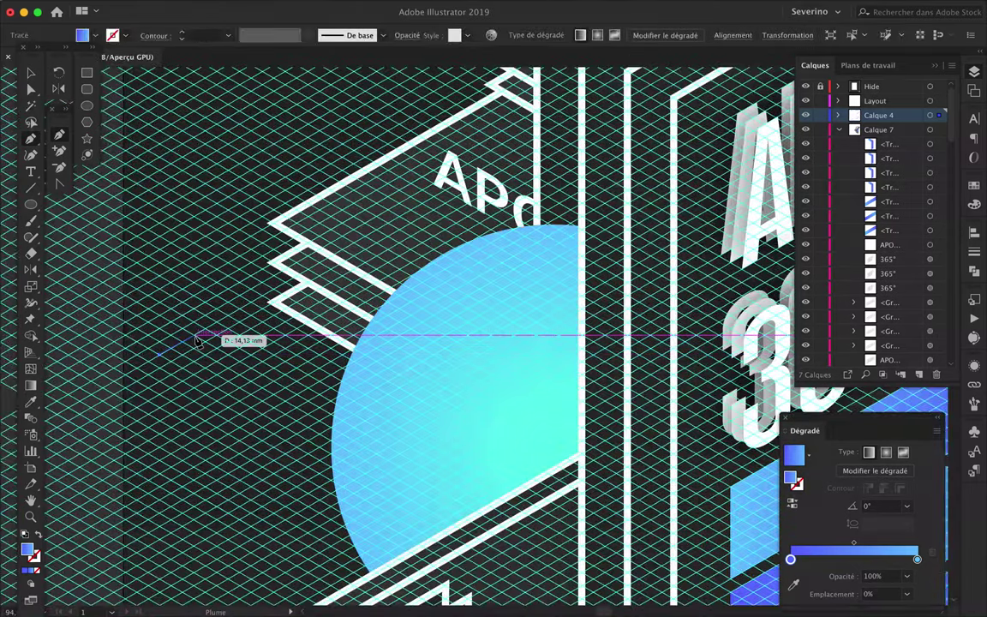
scroll(142, 381, up, 2)
Draw another four-point blue parallelogram on the grid and toggle the grid display.
click(222, 324)
click(374, 414)
click(275, 473)
click(132, 379)
key(ctrl+quotedbl)
scroll(240, 319, up, 1)
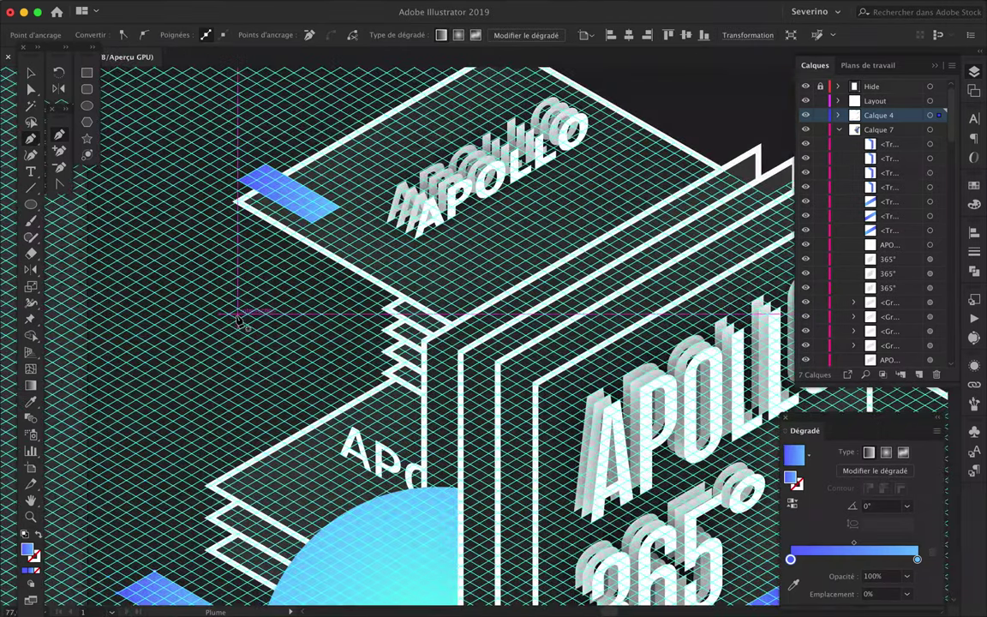
scroll(206, 315, up, 2)
Place a blue sliver near the APOLLO PROJECT title and lengthen its end point.
click(311, 372)
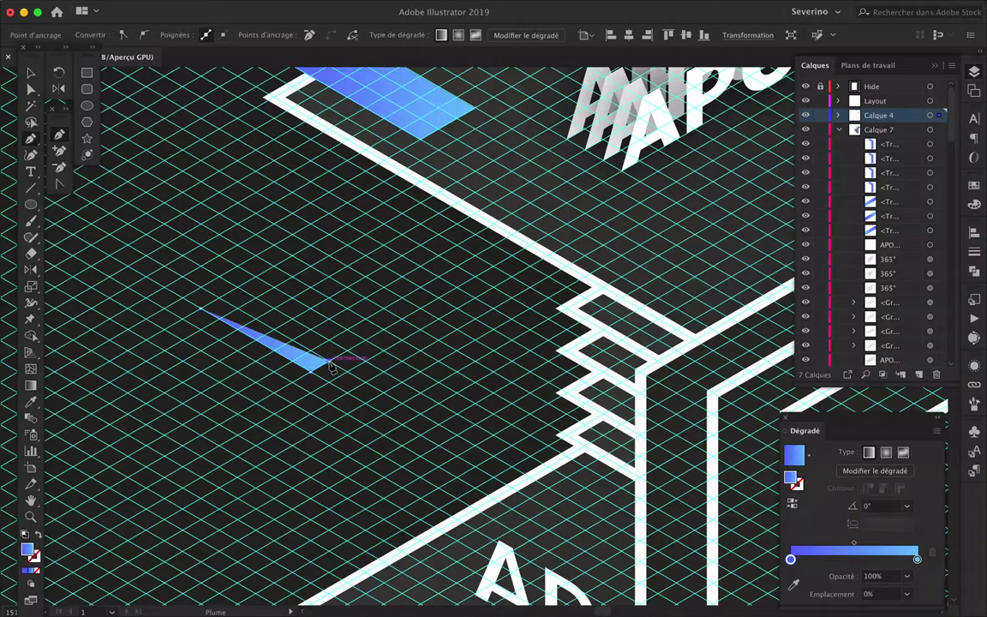
scroll(95, 527, down, 3)
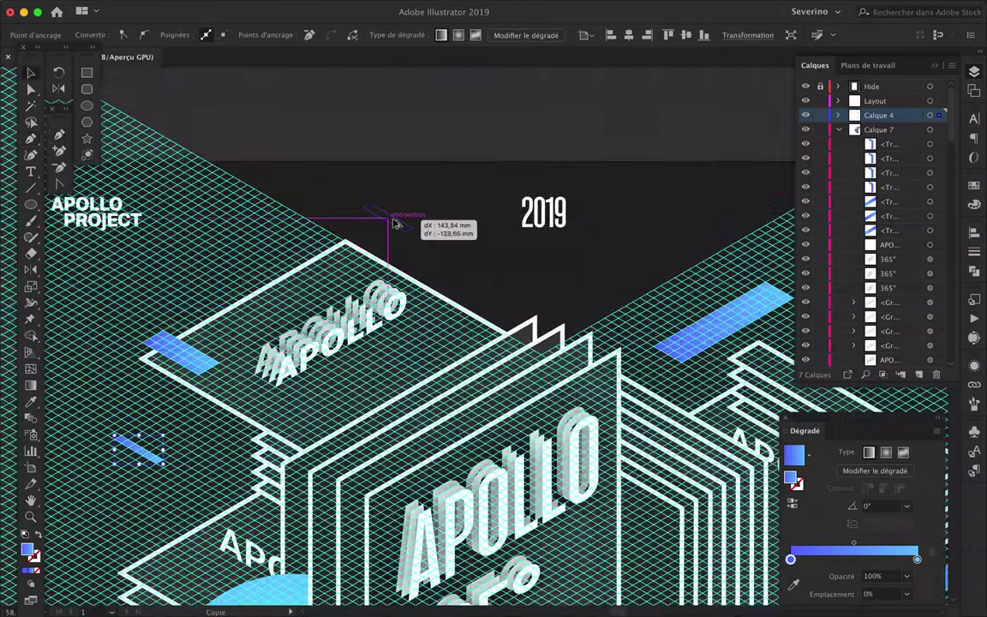
scroll(394, 229, down, 3)
scroll(343, 249, up, 5)
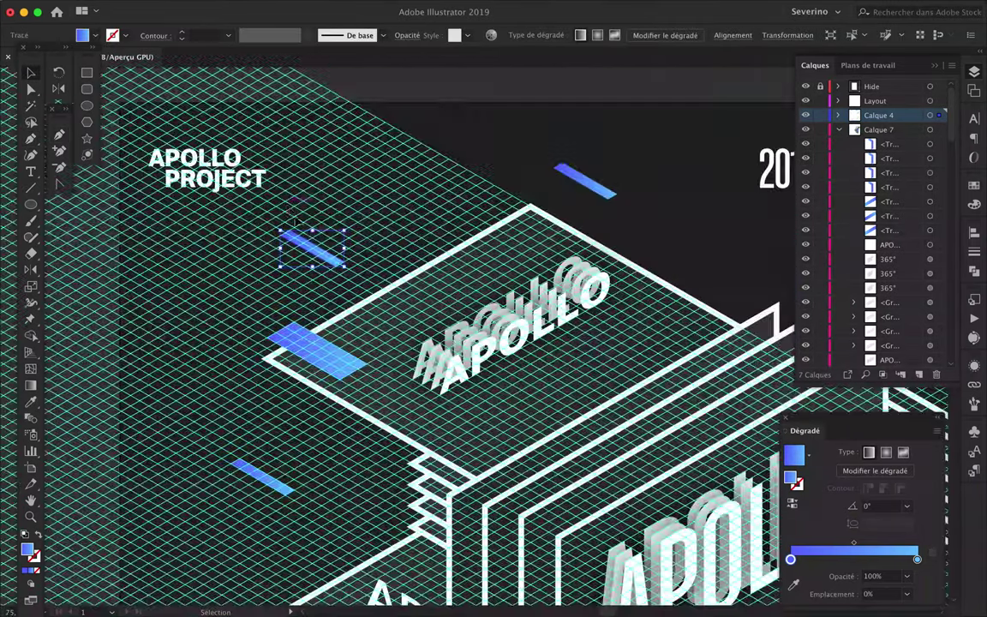
drag(287, 295, 427, 216)
key(a)
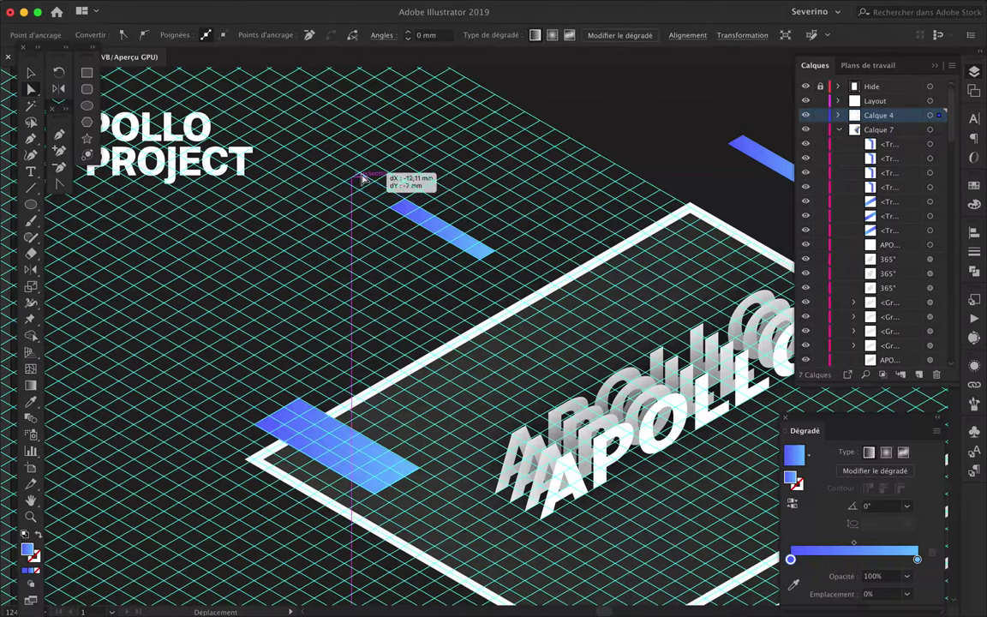
drag(361, 179, 338, 172)
scroll(490, 197, down, 5)
Hide the isometric grid to preview the poster, then show it again.
click(806, 343)
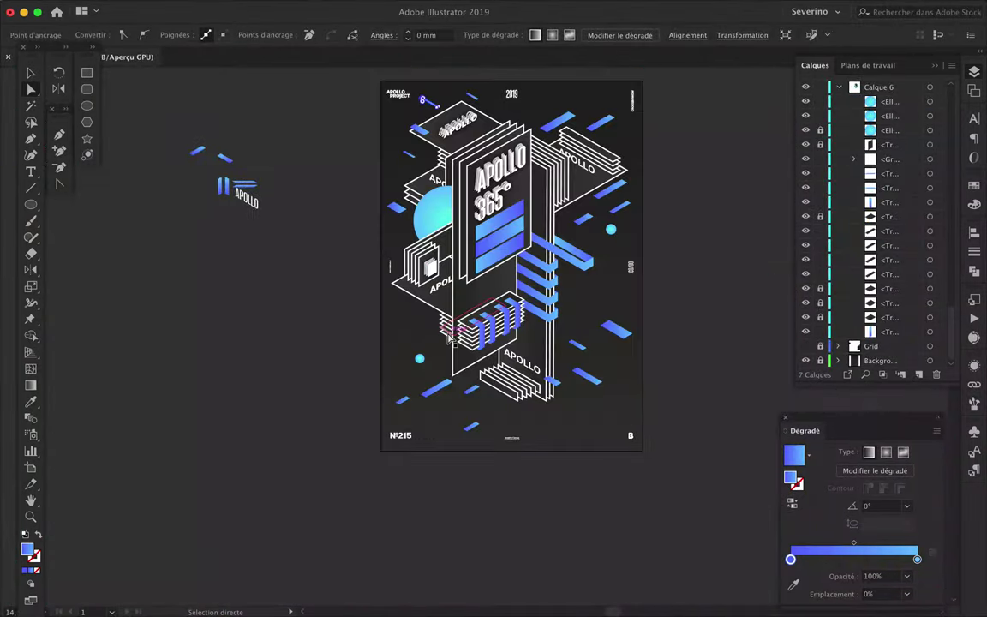
scroll(655, 304, up, 5)
click(805, 350)
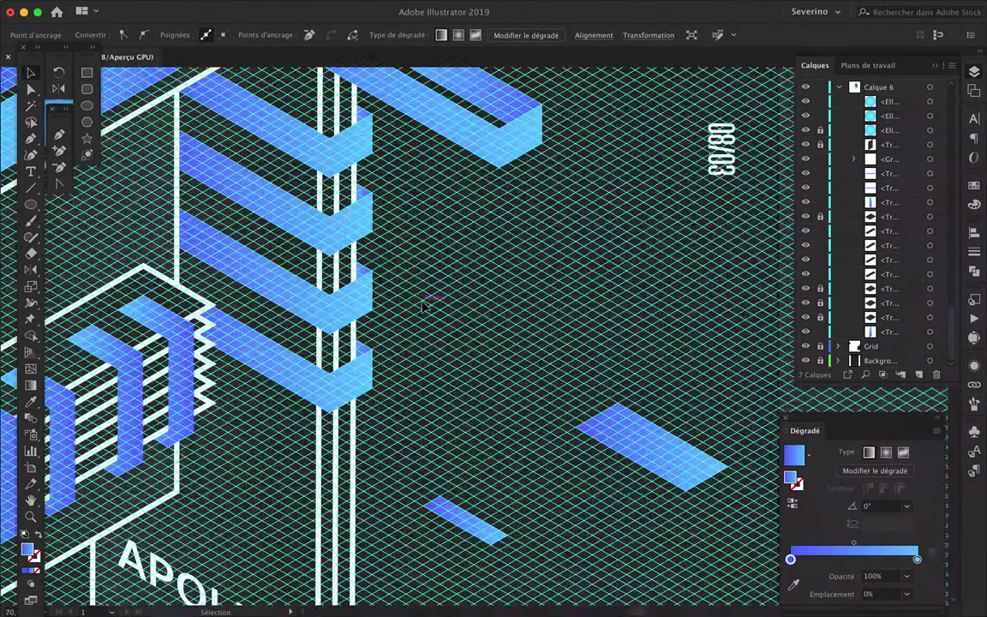
scroll(429, 296, up, 3)
Draw a four-point blue gradient strip near the bottom of the poster with the Pen tool.
key(p)
click(397, 273)
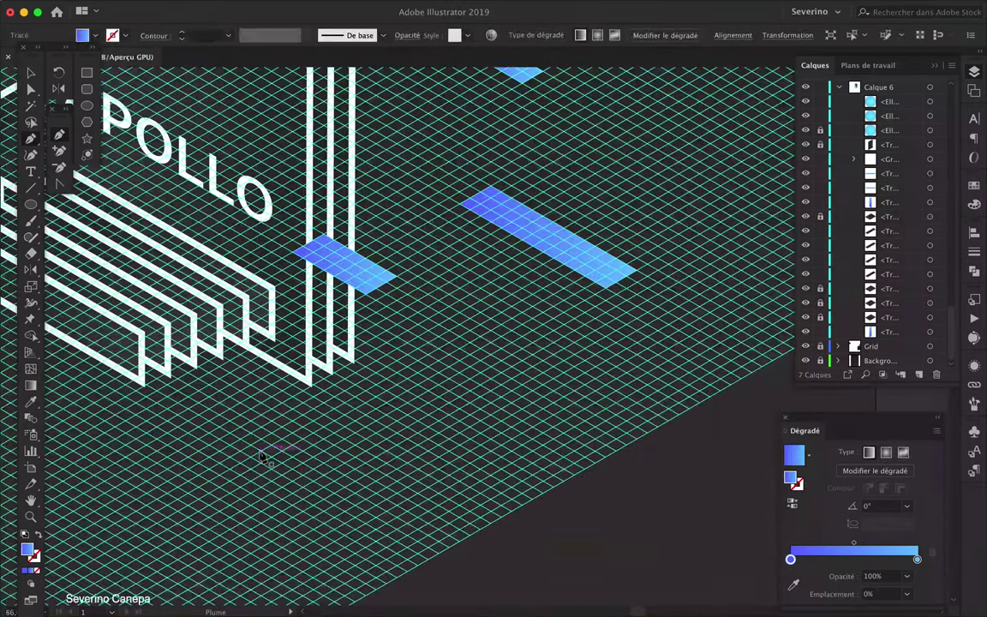
click(241, 464)
click(356, 528)
click(377, 519)
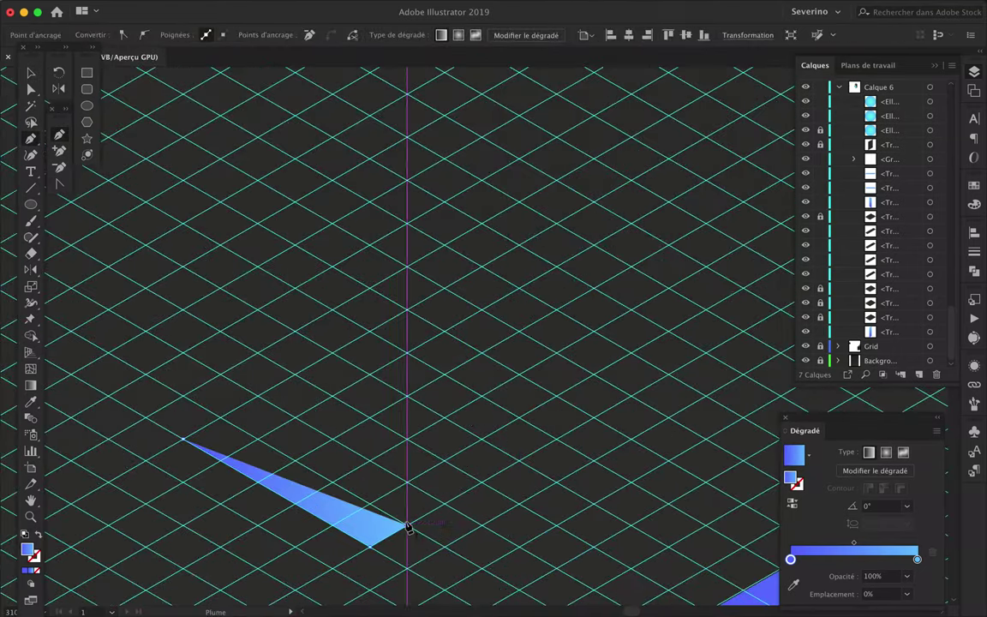
click(408, 529)
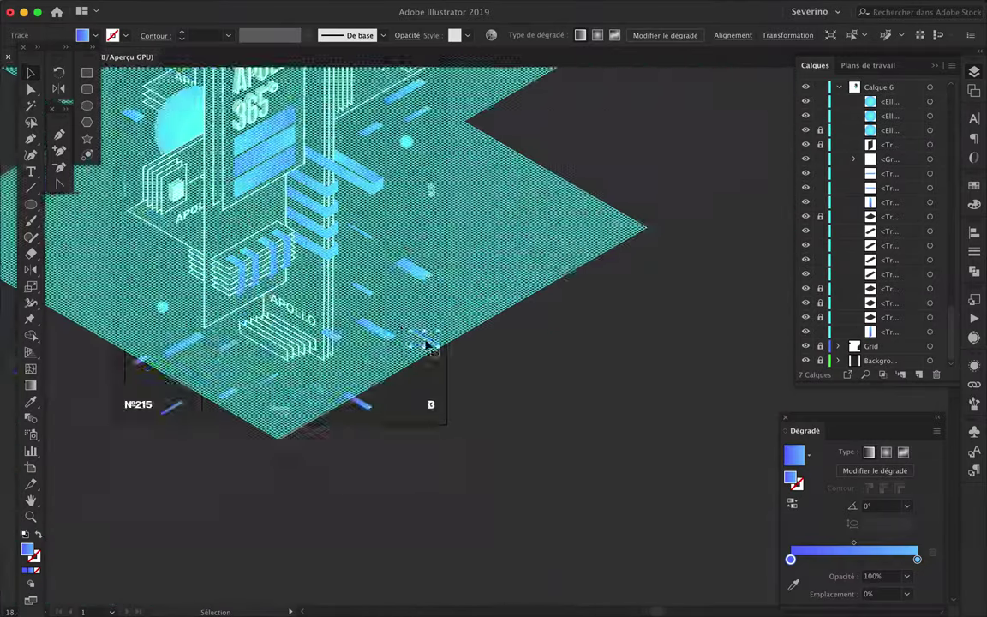
Zoom out to the whole poster and move a blue bar to a new spot.
scroll(566, 245, down, 2)
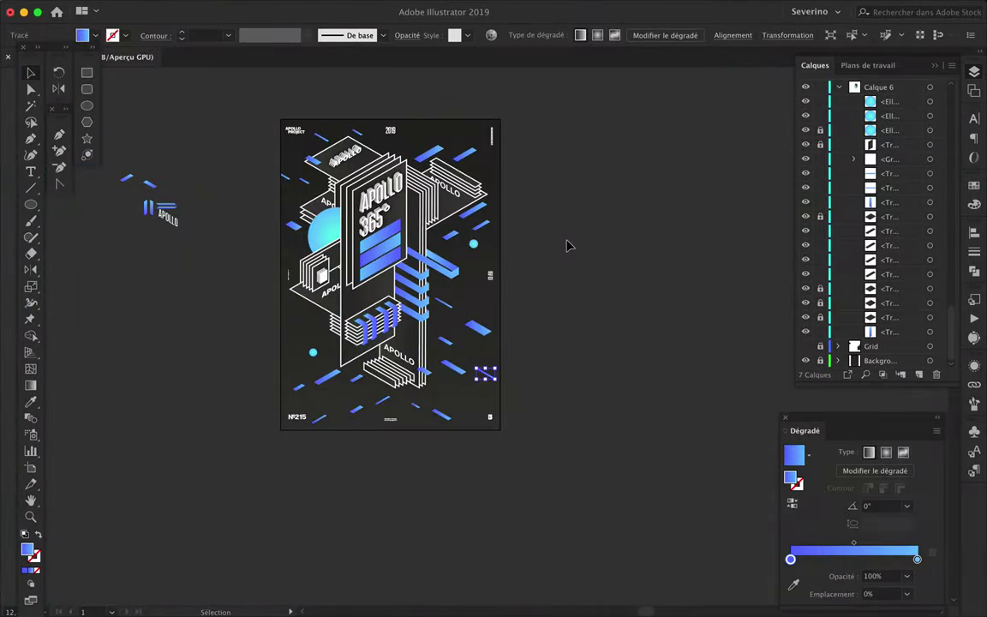
scroll(373, 332, up, 5)
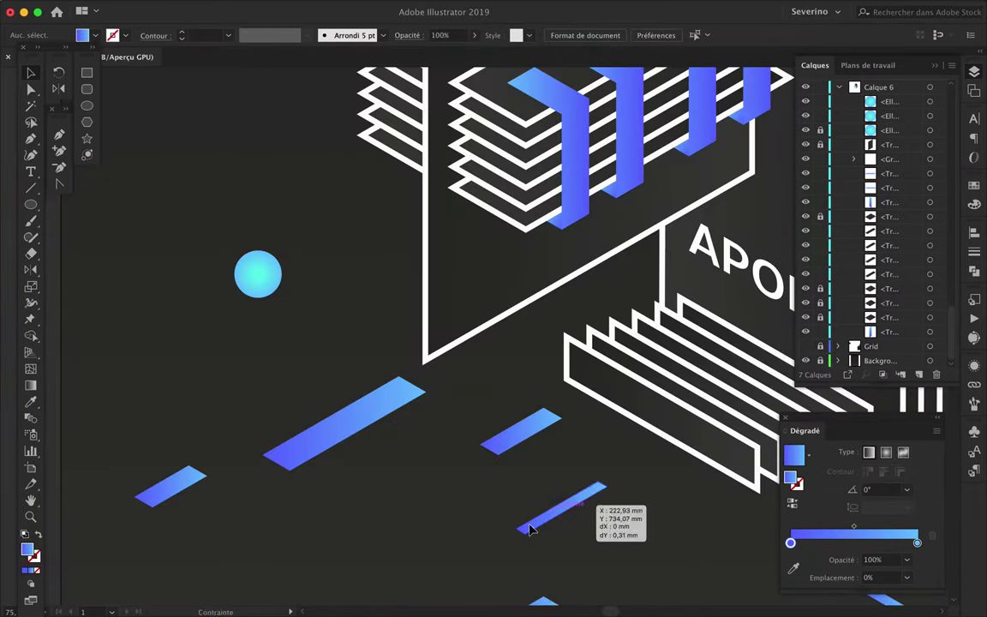
key(ctrl+0)
drag(504, 546, 383, 384)
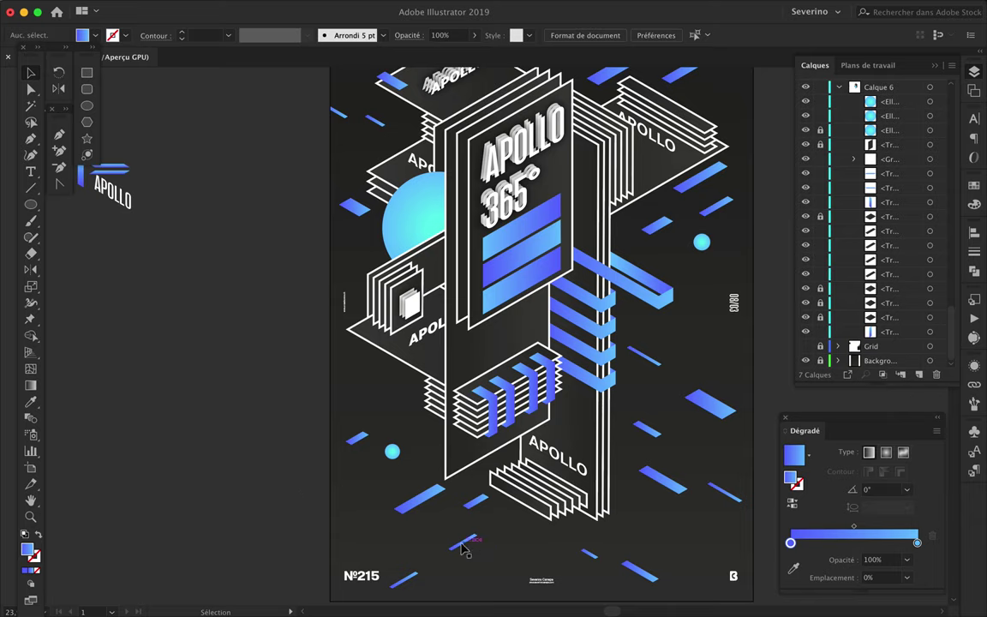
Move a blue bar near the poster top and nudge its anchor slightly down.
scroll(433, 343, up, 5)
drag(347, 248, 369, 270)
key(a)
scroll(325, 235, up, 3)
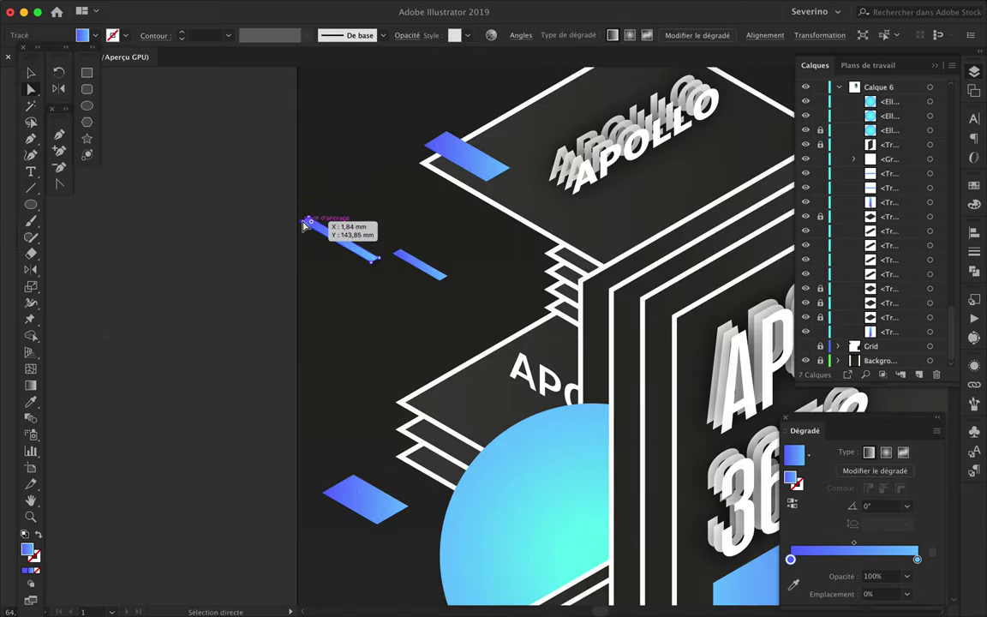
scroll(341, 227, down, 5)
drag(426, 202, 426, 214)
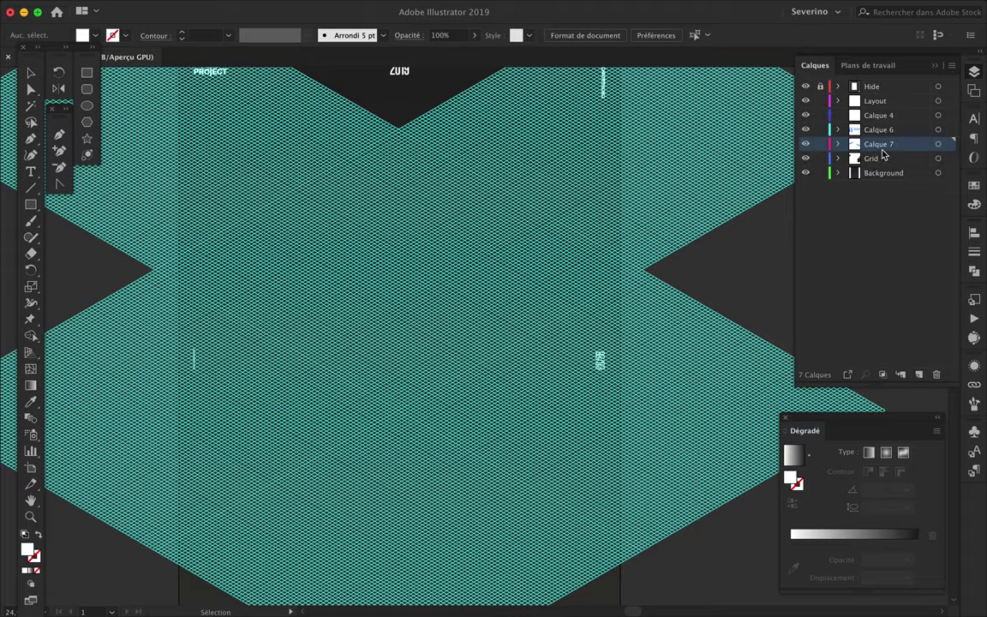
Draw a large four-point parallelogram plane in the upper middle of the poster.
key(p)
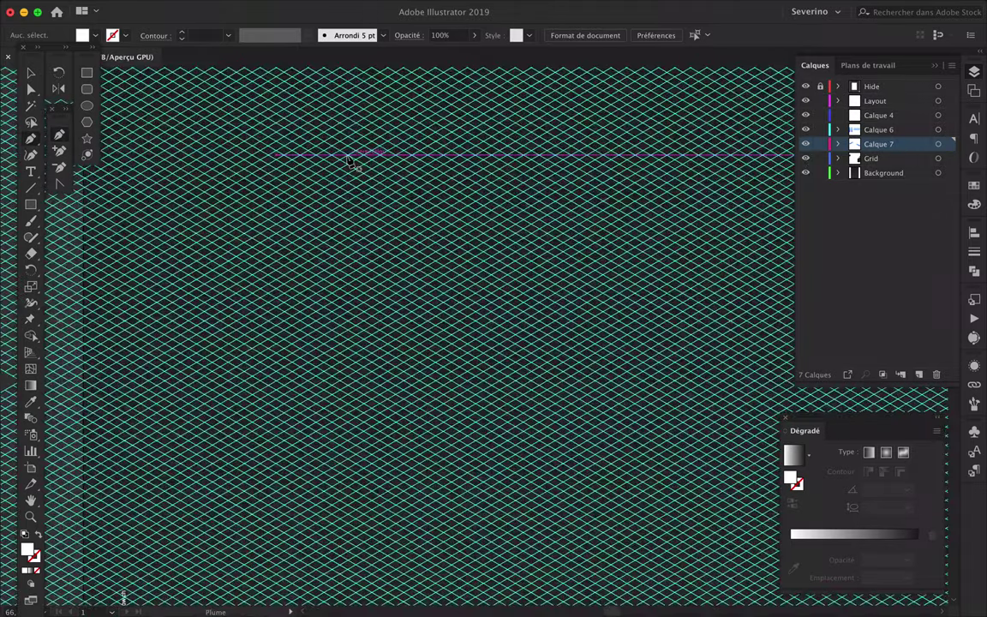
click(242, 220)
scroll(486, 90, down, 3)
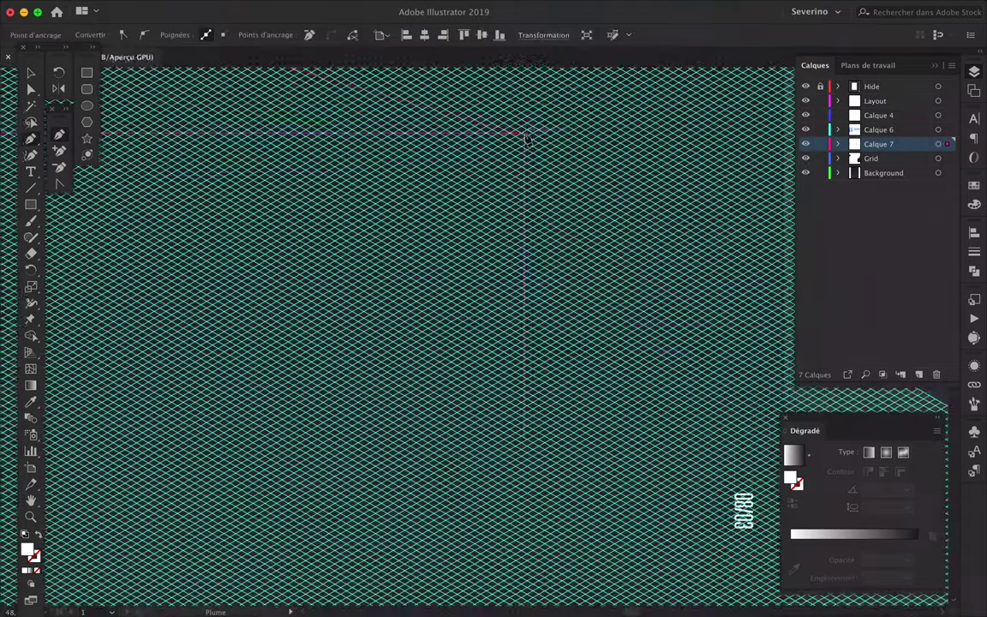
click(705, 326)
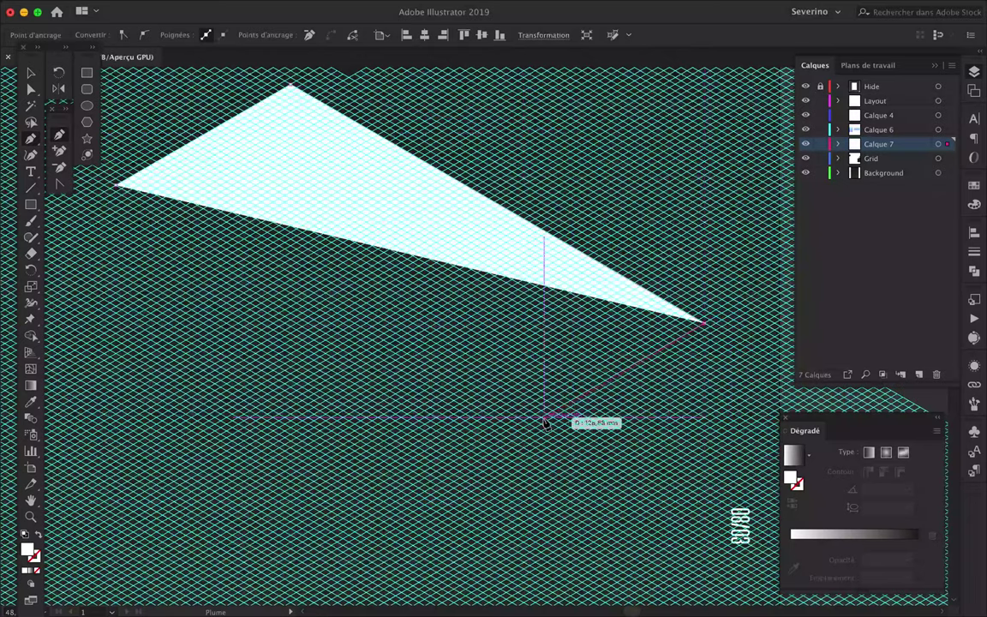
scroll(544, 424, up, 2)
click(513, 429)
scroll(165, 224, up, 2)
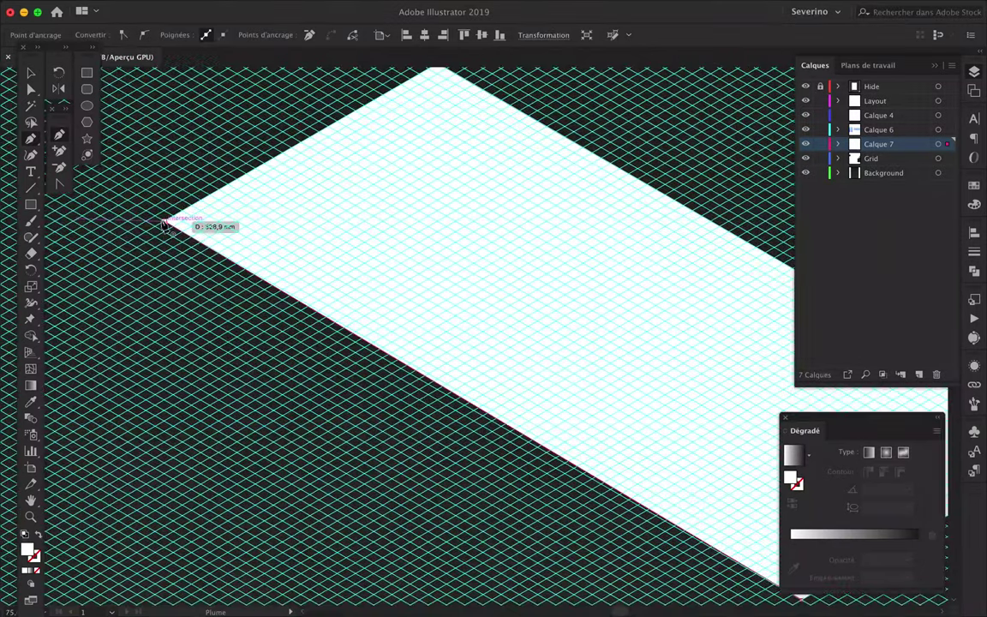
click(165, 224)
scroll(622, 482, down, 2)
scroll(458, 229, down, 2)
Fill the plane with the white fading gradient.
key(v)
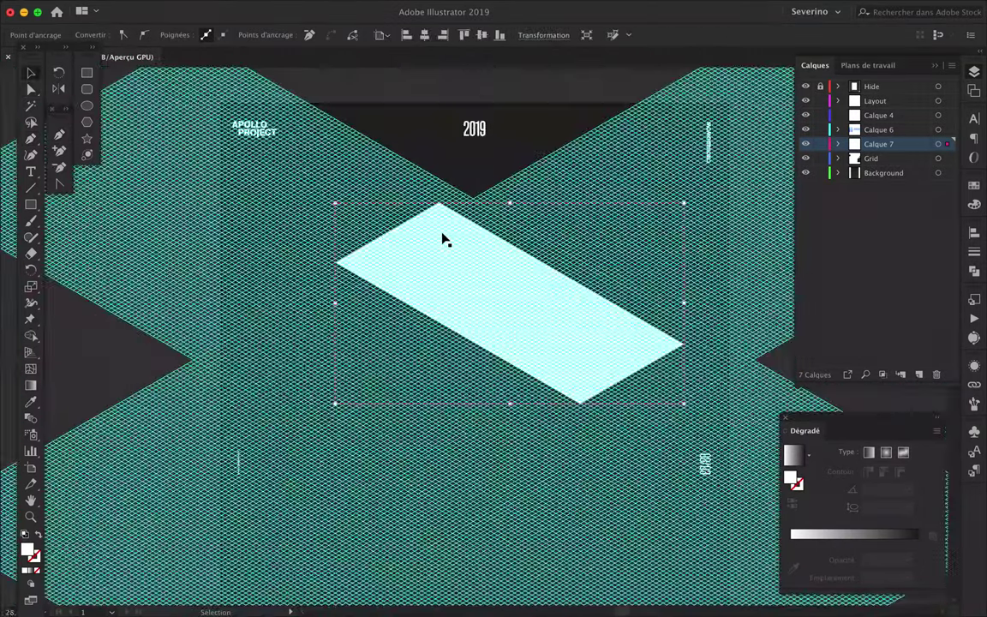
click(975, 87)
click(891, 535)
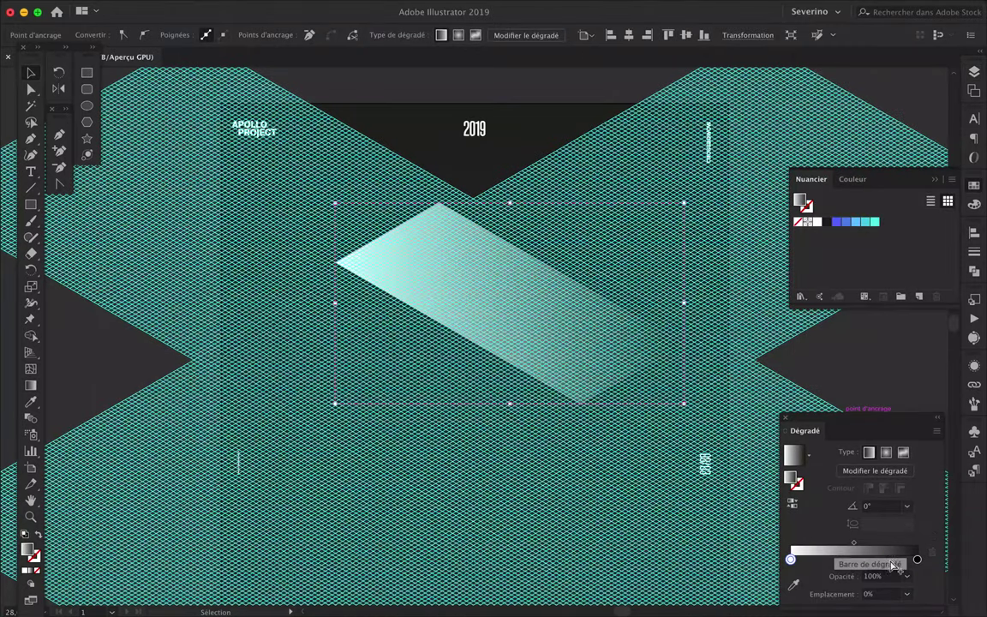
Shift the gradient stops to darken the plane and hide the isometric grid.
scroll(549, 320, up, 2)
drag(786, 561, 786, 562)
click(975, 72)
click(806, 159)
scroll(610, 183, down, 2)
scroll(622, 197, down, 2)
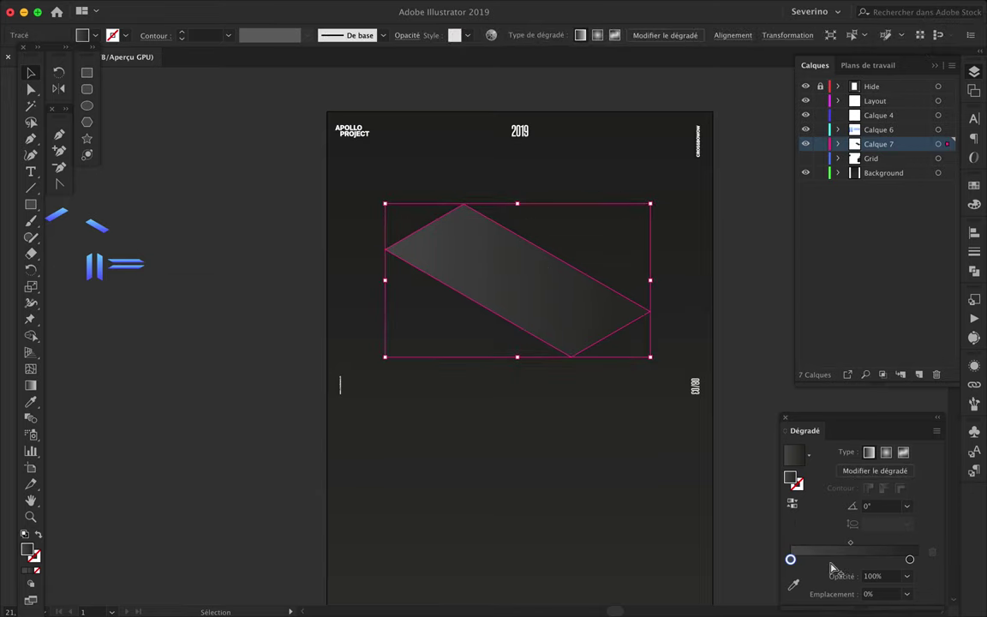
drag(790, 559, 847, 560)
click(698, 253)
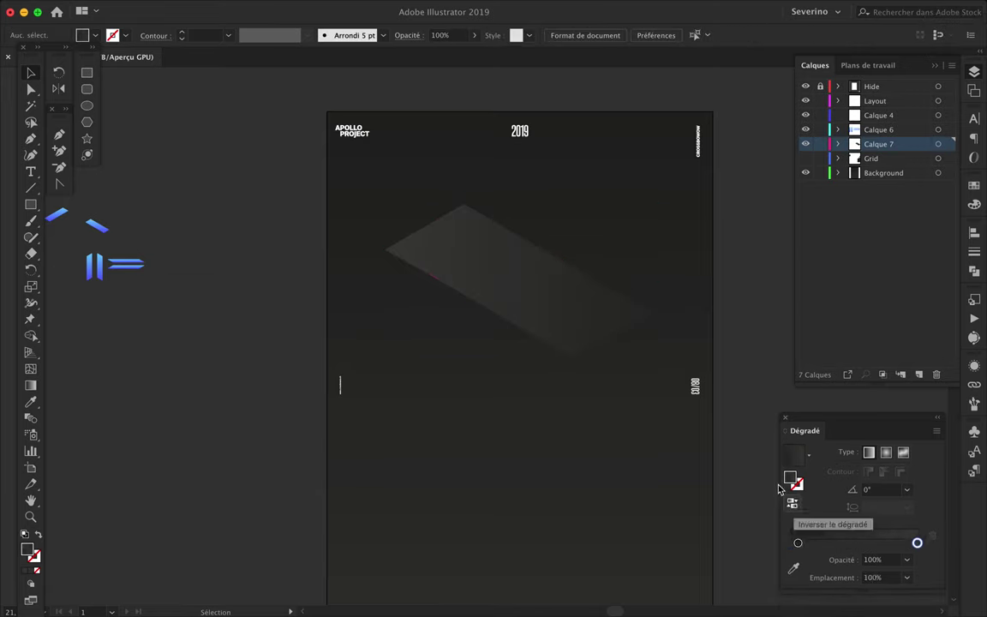
click(556, 282)
Give the plane a white stroke with 7 px weight.
double_click(34, 556)
click(771, 304)
click(974, 251)
click(649, 264)
scroll(503, 395, up, 2)
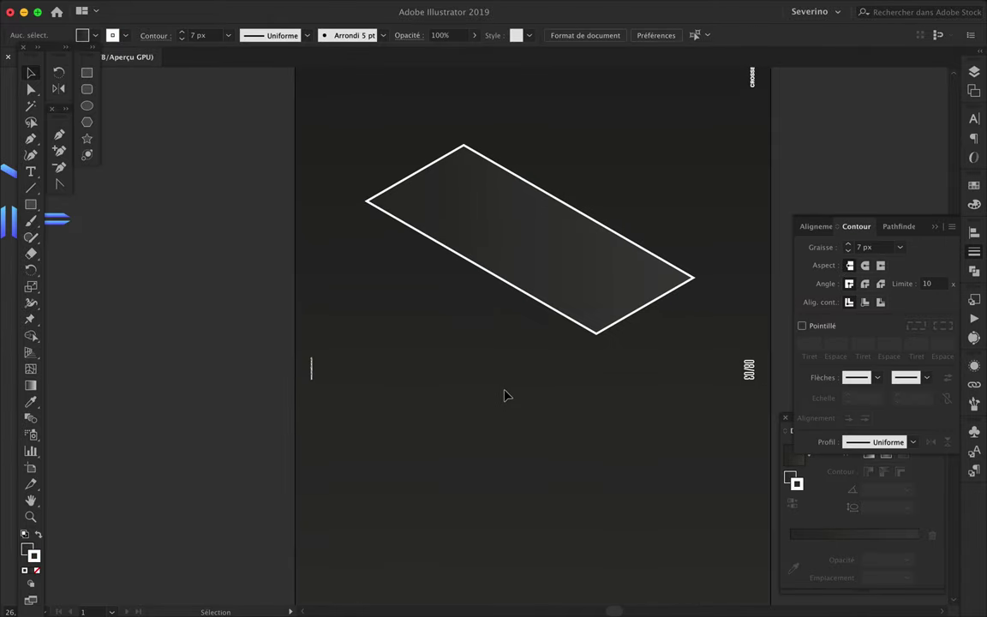
Show the isometric grid again and start a second plane, snapping a corner onto the grid.
click(974, 72)
click(805, 158)
scroll(553, 343, up, 1)
scroll(711, 311, up, 1)
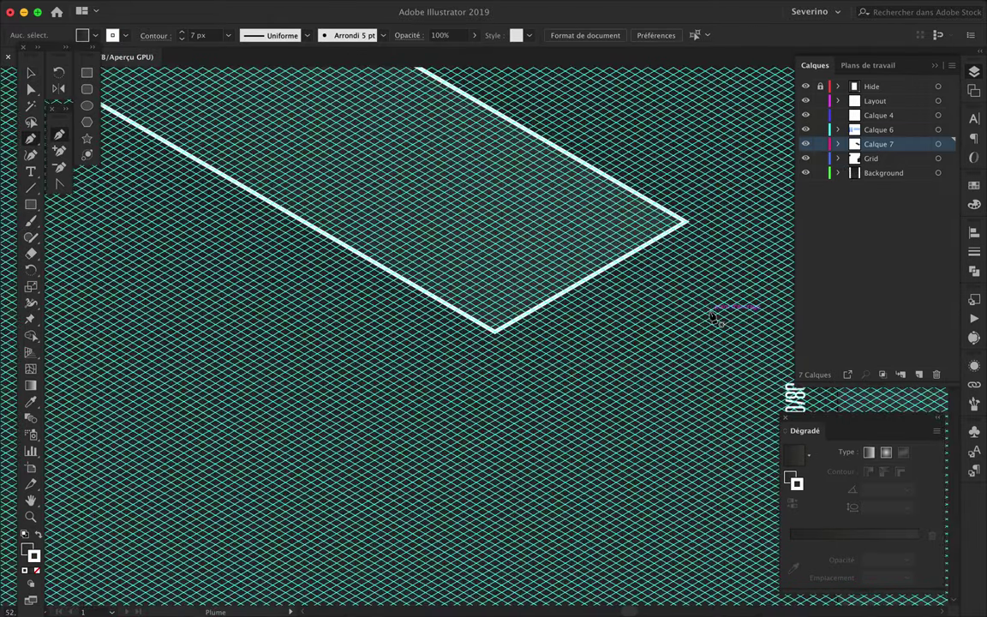
click(711, 310)
click(507, 196)
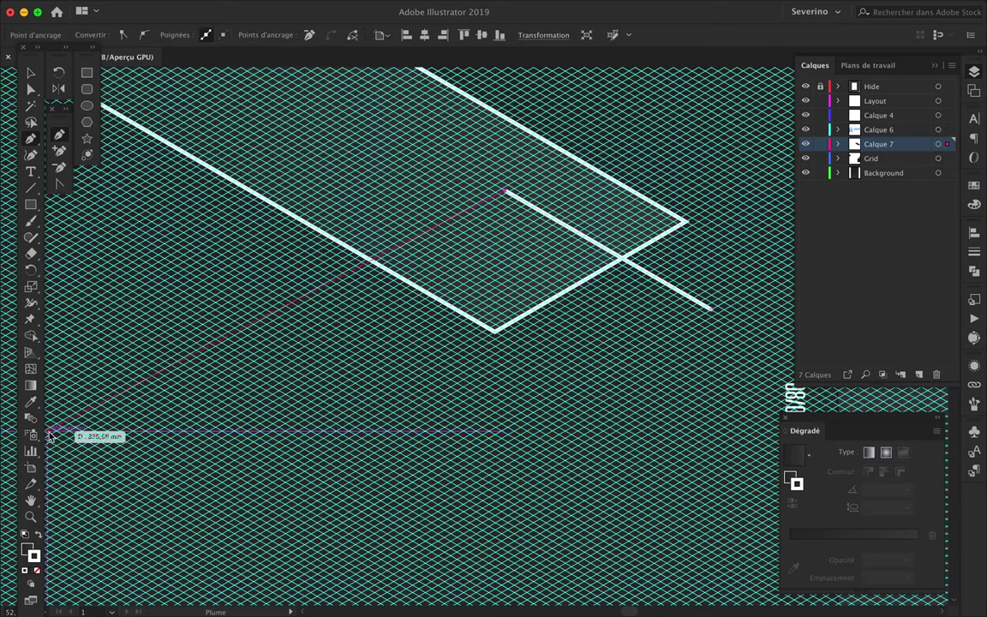
scroll(507, 192, up, 1)
key(a)
drag(507, 191, 499, 191)
Finish the second plane's outline below the first and adjust its lower corner.
key(p)
scroll(491, 186, down, 1)
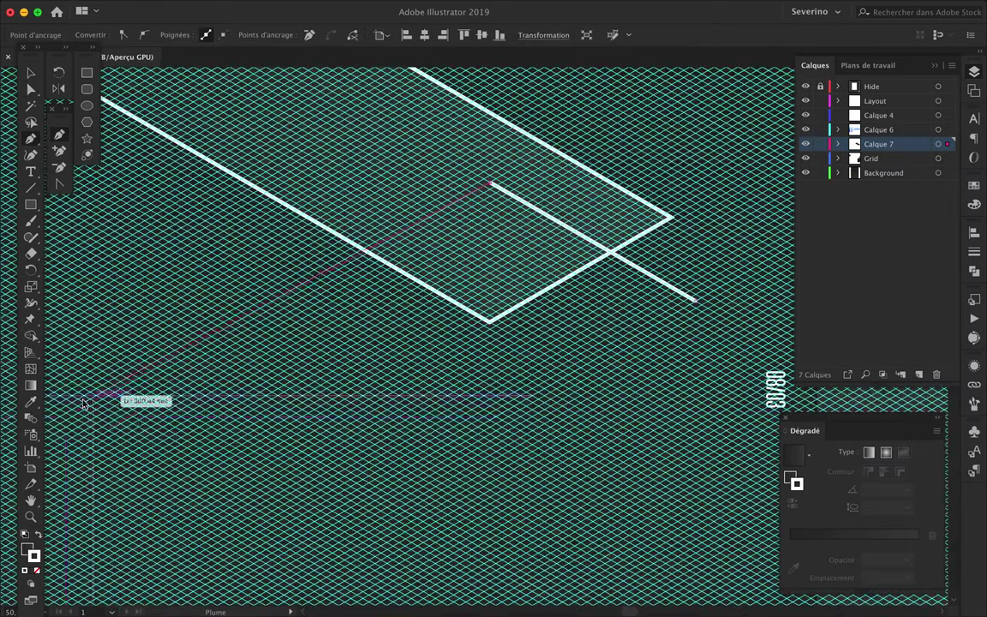
click(58, 432)
scroll(59, 433, down, 1)
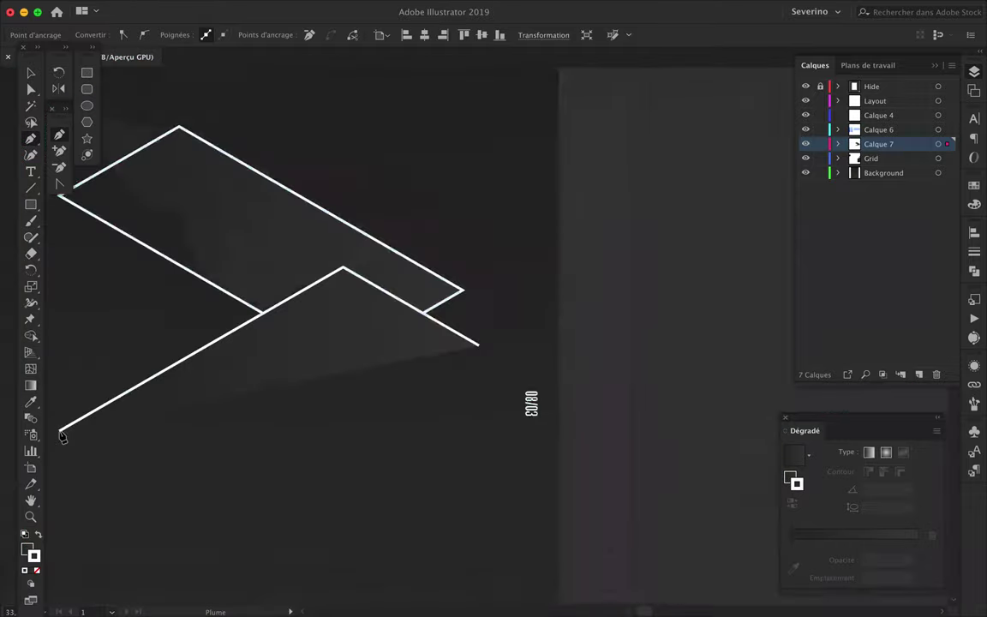
click(176, 501)
scroll(176, 501, up, 3)
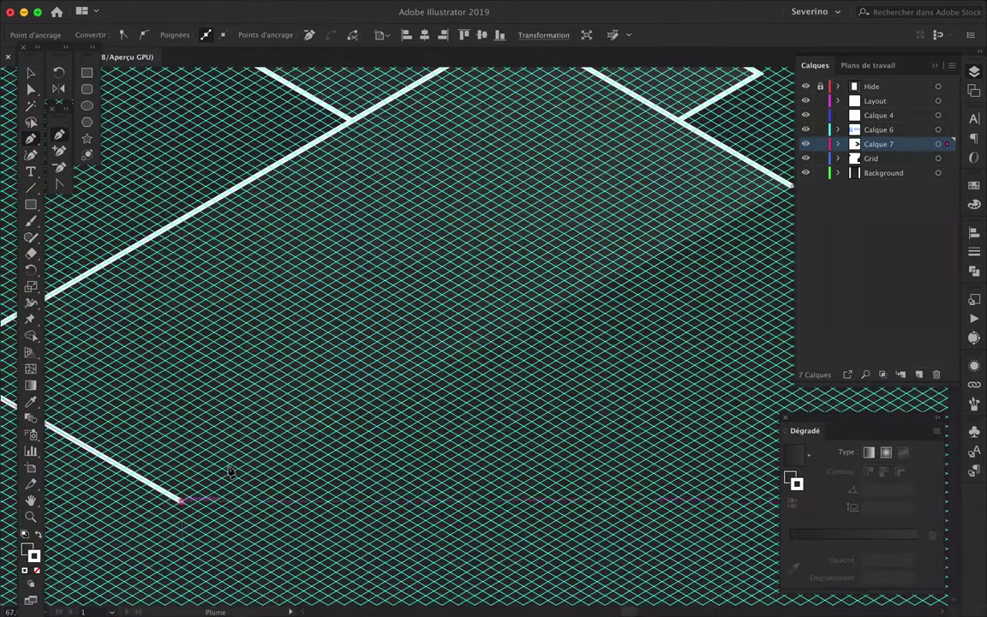
mouse_move(177, 498)
mouse_down()
mouse_move(230, 535)
mouse_move(203, 531)
mouse_up()
scroll(364, 396, down, 3)
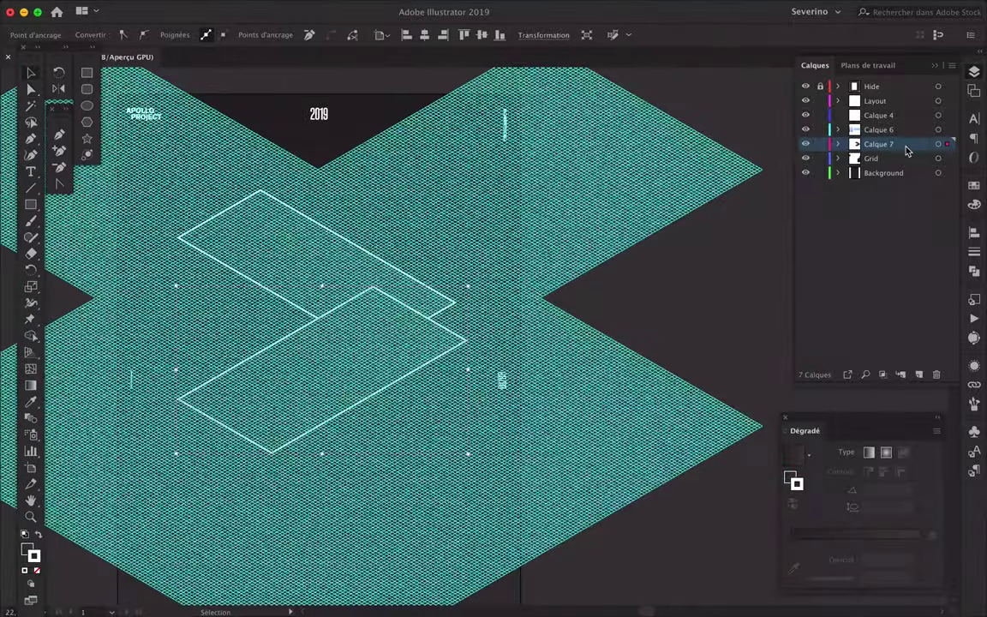
Select both overlapping plane outlines, then zoom in on the lower plane.
click(895, 187)
shift+click(906, 201)
key(ctrl+minus)
key(ctrl+plus)
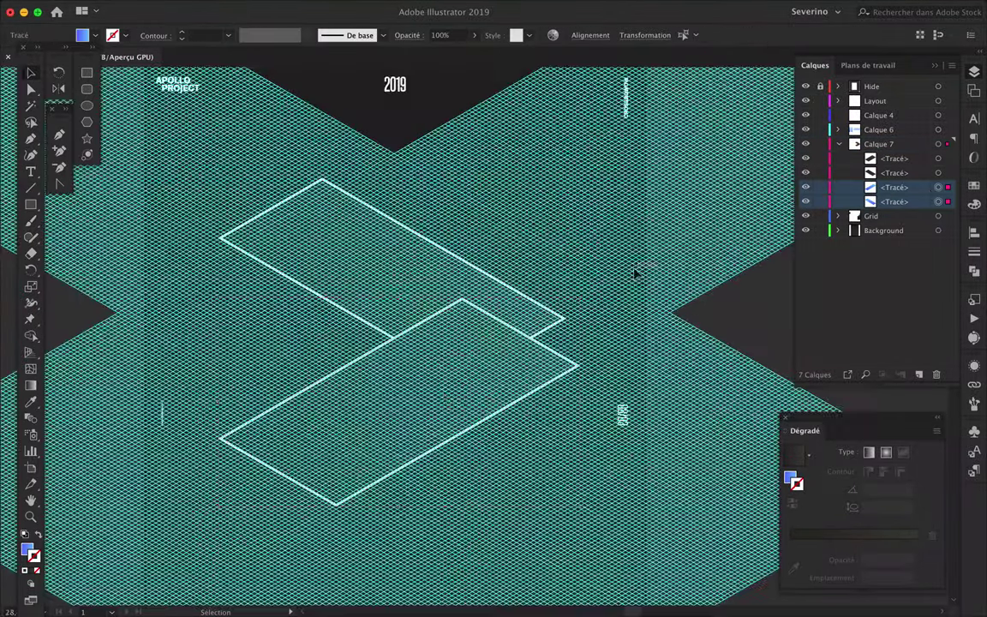
click(556, 276)
key(ctrl+plus)
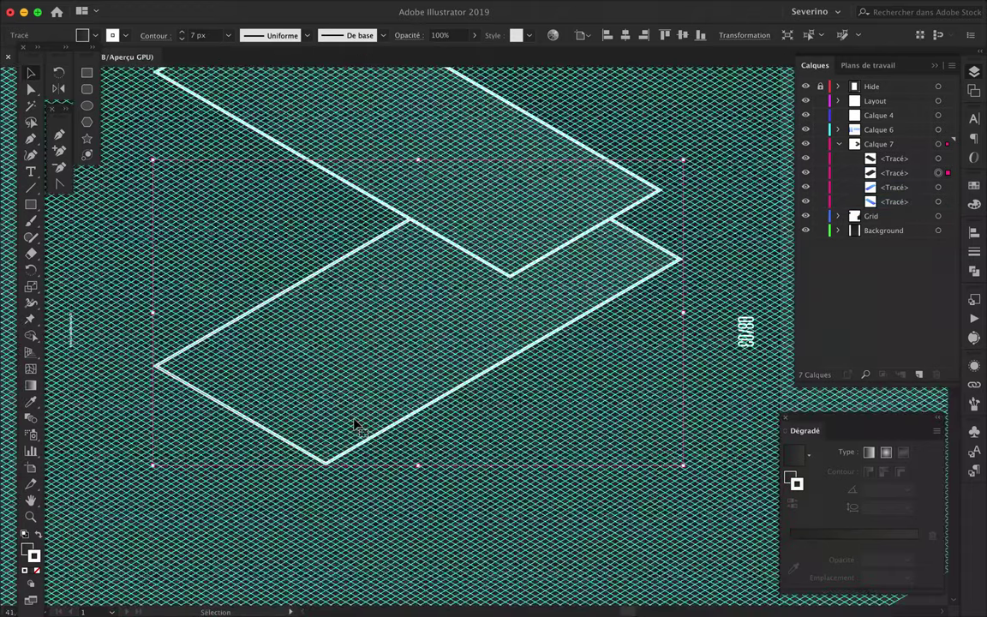
scroll(354, 423, down, 2)
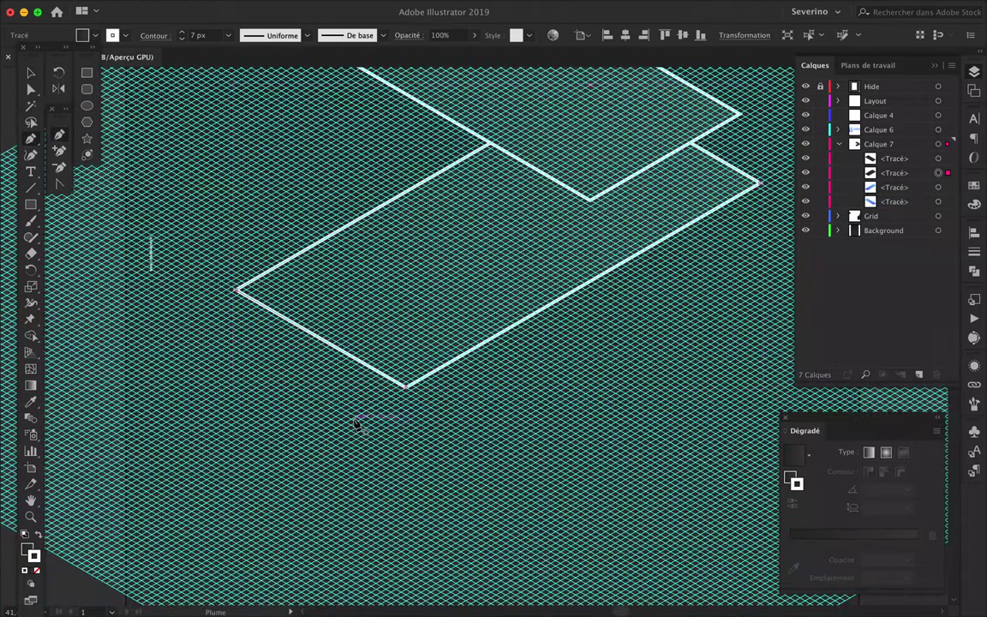
scroll(195, 401, up, 1)
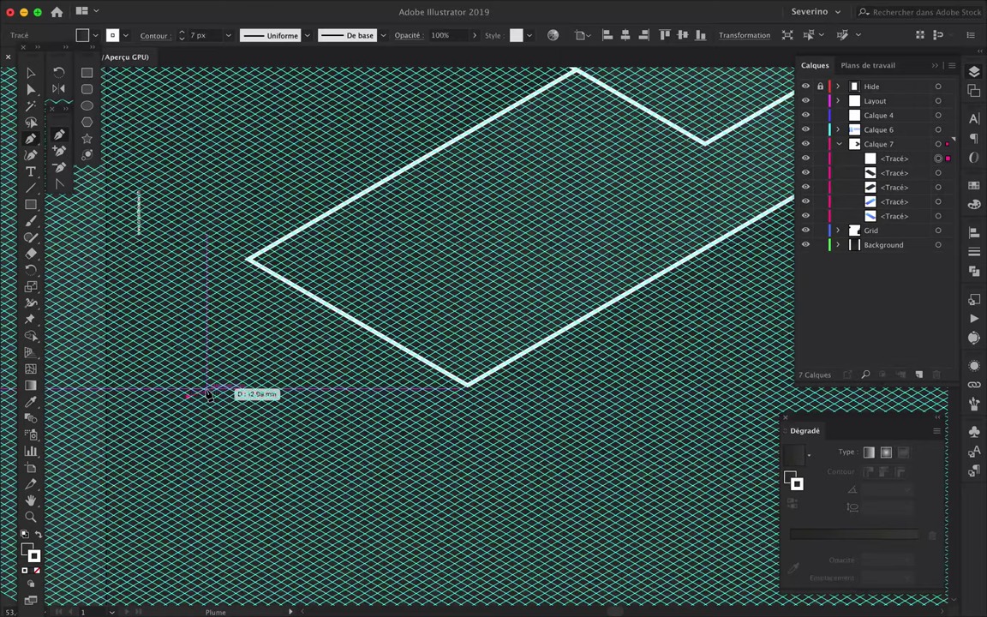
scroll(176, 411, up, 2)
Draw a third plane outline stepping down below the others, aligning a corner to the grid.
click(686, 116)
scroll(769, 413, down, 5)
scroll(768, 413, right, 4)
scroll(763, 402, down, 1)
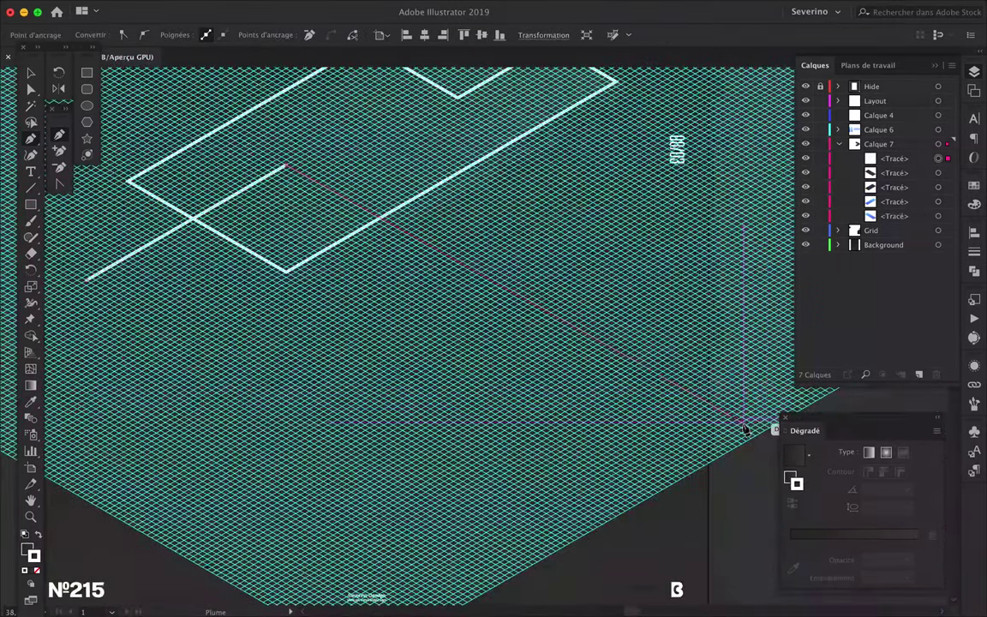
click(741, 428)
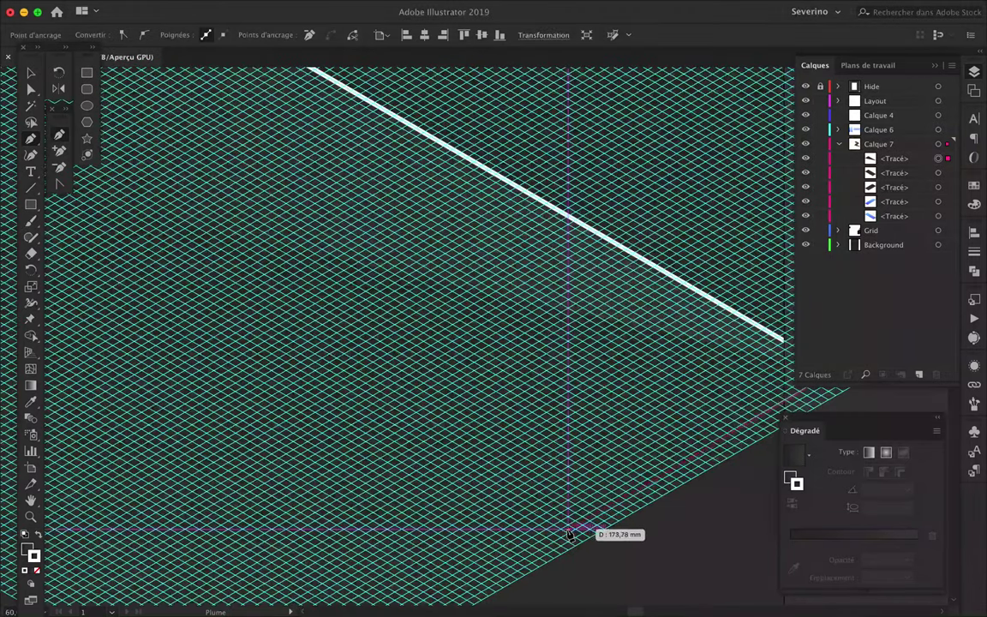
click(570, 536)
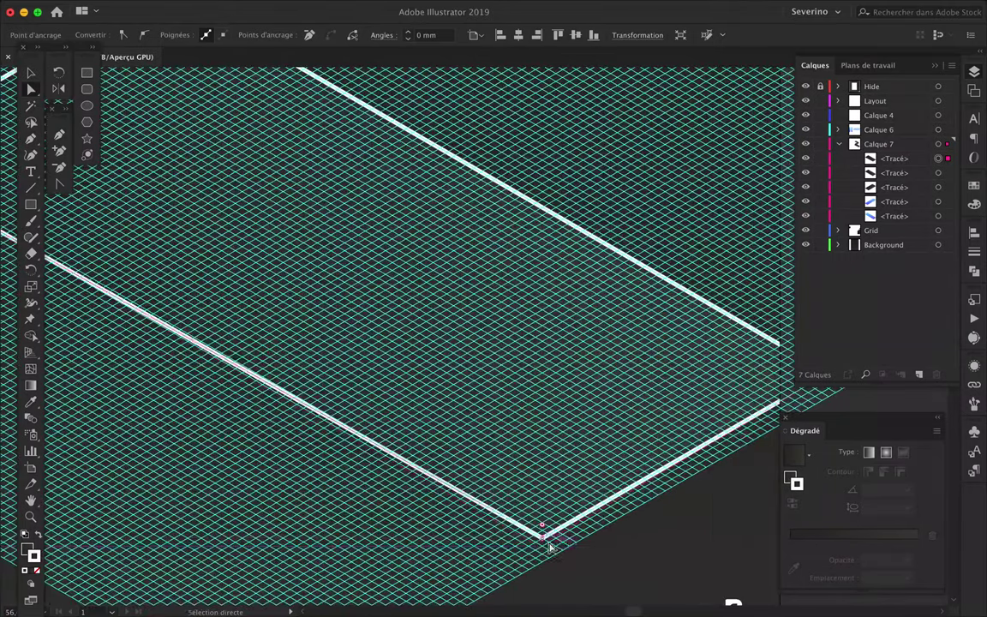
drag(545, 547, 540, 544)
click(571, 403)
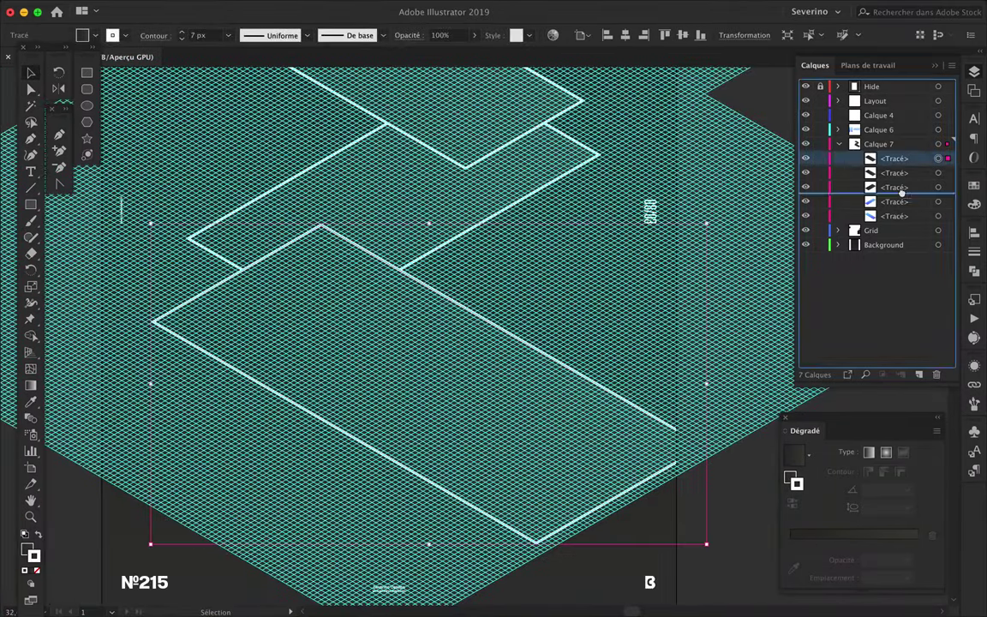
Pen-draw a new isometric parallelogram plane near the top of the poster.
scroll(366, 269, down, 5)
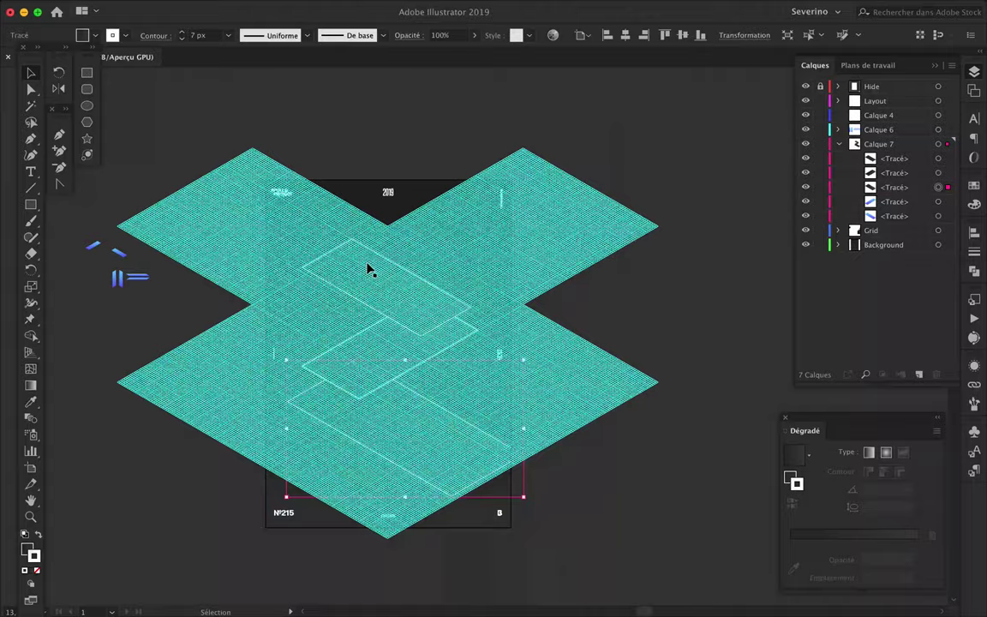
scroll(381, 282, up, 8)
key(p)
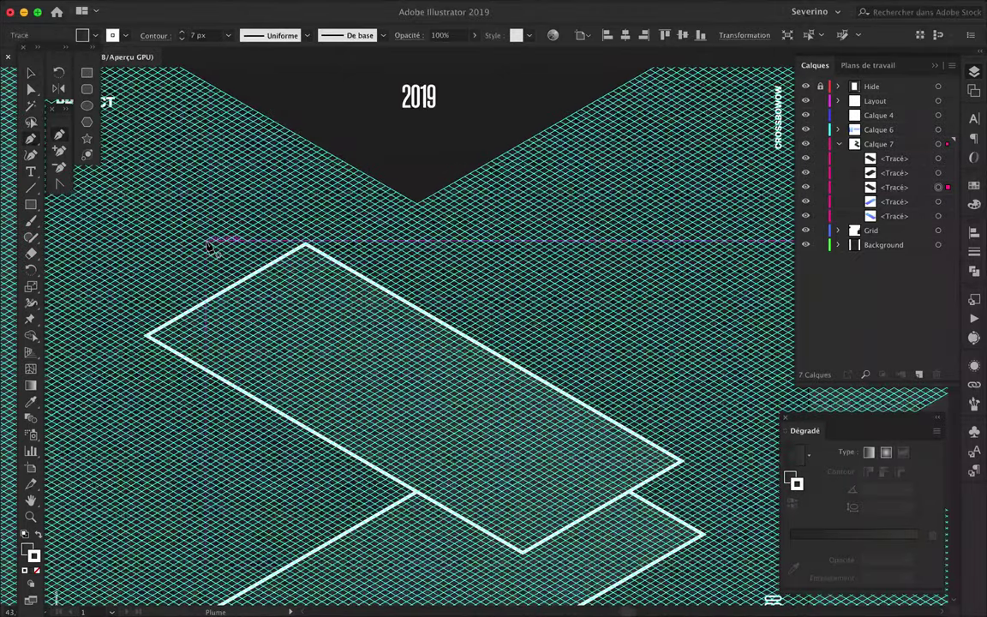
scroll(301, 311, up, 3)
click(143, 202)
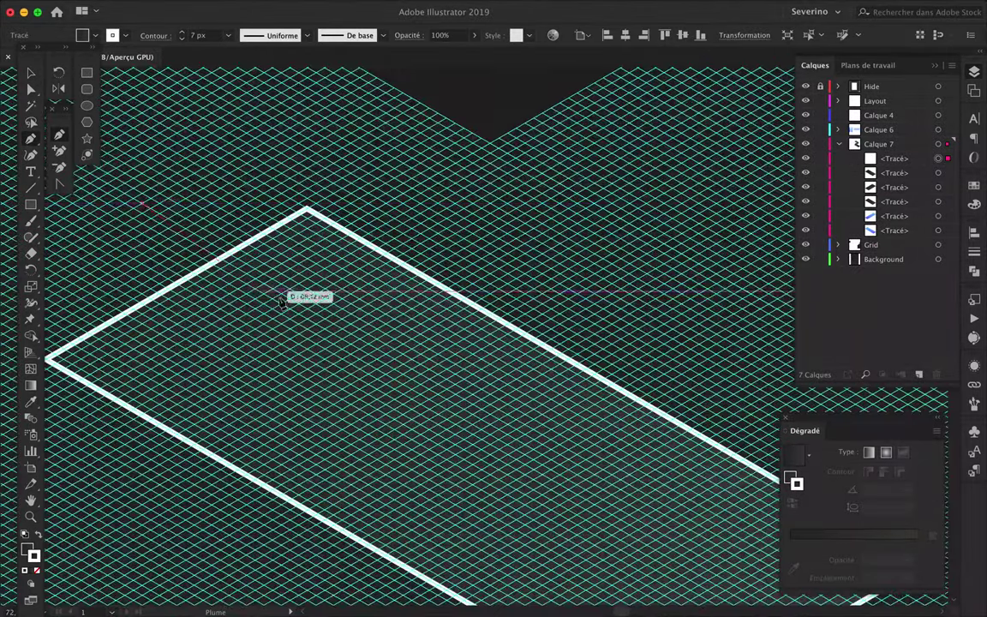
click(352, 319)
scroll(342, 326, down, 3)
scroll(342, 325, down, 1)
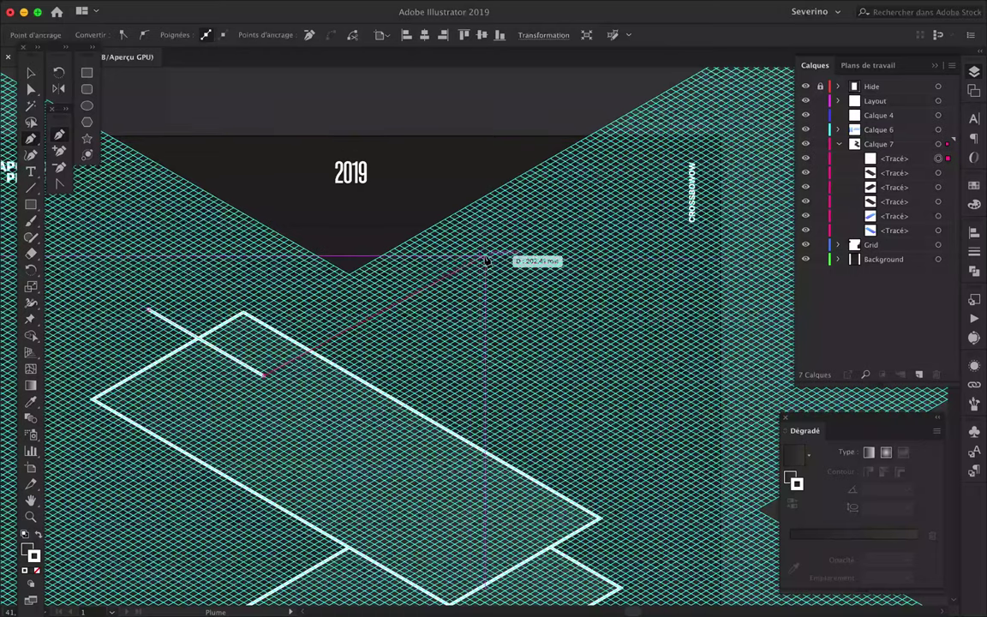
scroll(480, 255, up, 2)
click(471, 257)
click(154, 104)
click(54, 341)
Reshape the plane by pulling its top corner up beneath the 2019 heading.
scroll(79, 341, up, 2)
scroll(172, 345, down, 1)
key(a)
drag(540, 103, 691, 214)
scroll(693, 216, right, 5)
drag(505, 191, 509, 188)
scroll(512, 187, down, 3)
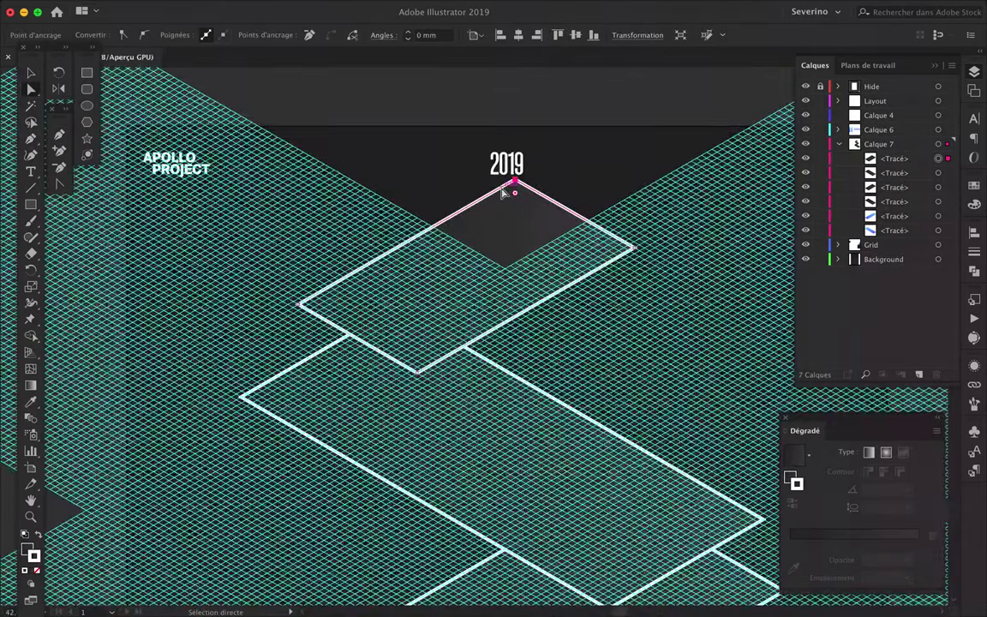
Pen-draw another four-corner parallelogram plane starting from that corner.
key(p)
click(507, 187)
scroll(638, 187, up, 2)
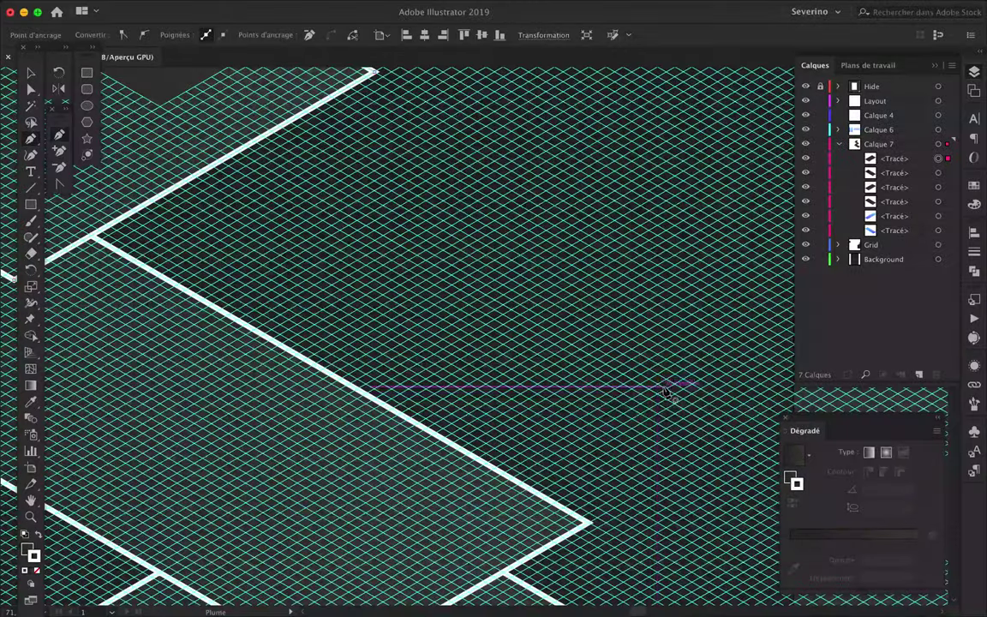
scroll(655, 383, up, 2)
click(699, 357)
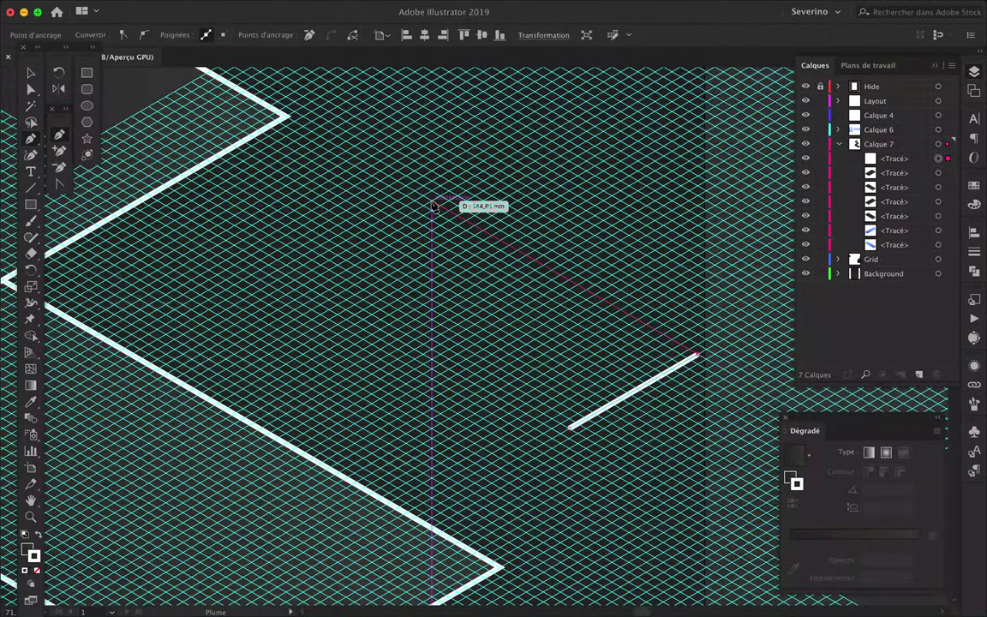
click(434, 205)
click(315, 274)
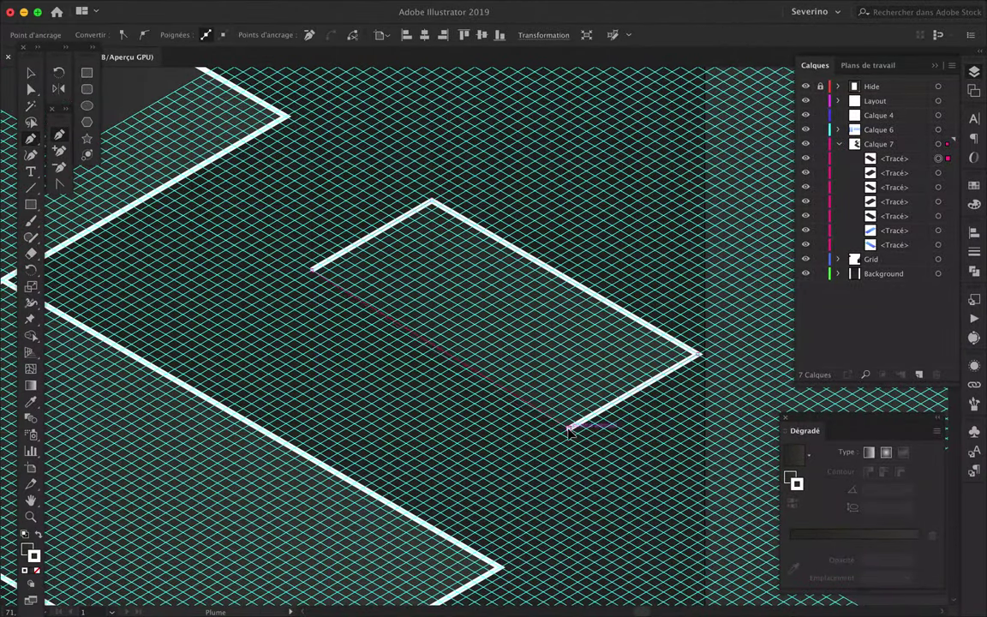
Move the finished plane up under the 2019 heading.
click(570, 426)
key(v)
scroll(326, 278, down, 2)
drag(478, 363, 247, 168)
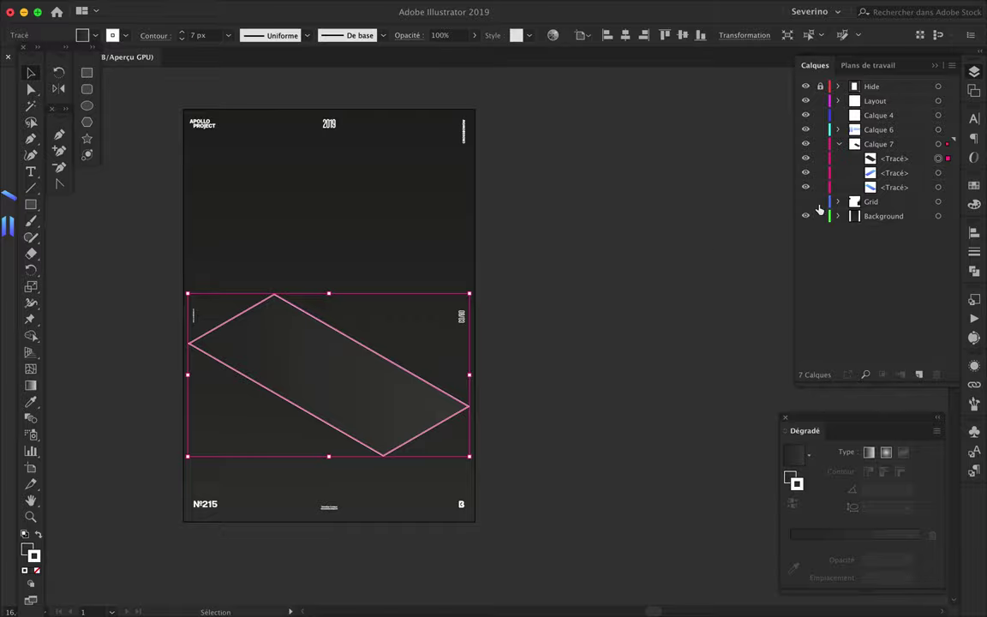
Show the isometric grid again and shift the large plane to a new spot.
click(805, 201)
drag(363, 320, 374, 303)
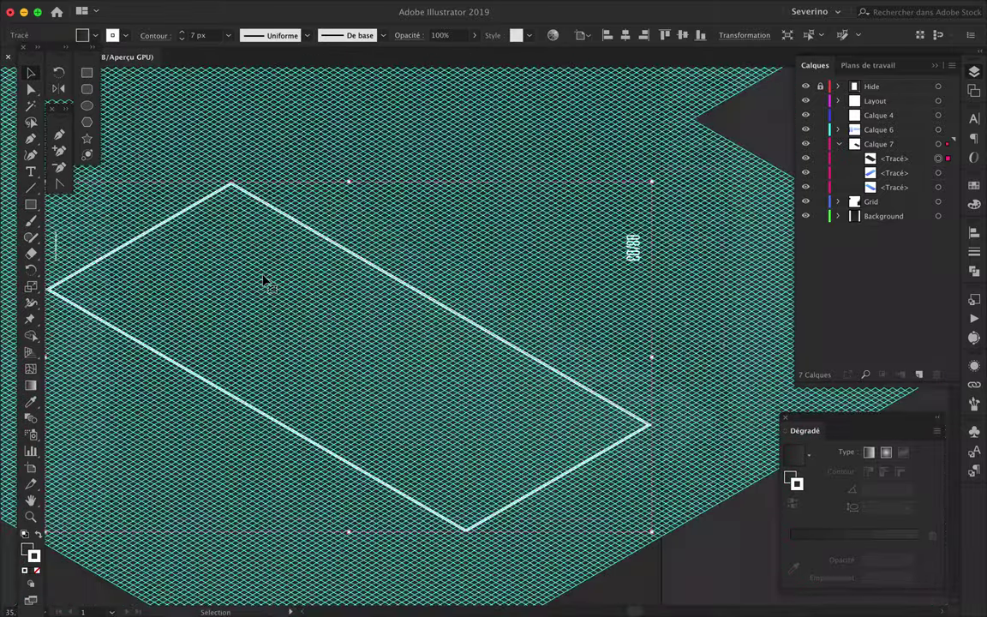
drag(374, 302, 443, 274)
Draw an upright fin panel on the floor plane with a vertical left edge.
key(p)
scroll(460, 417, up, 2)
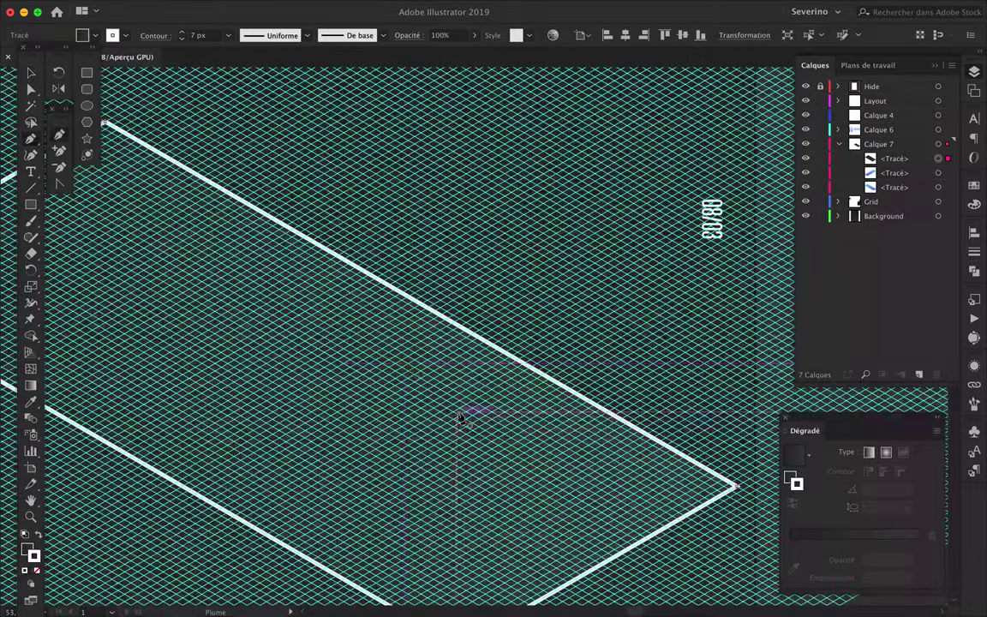
click(542, 433)
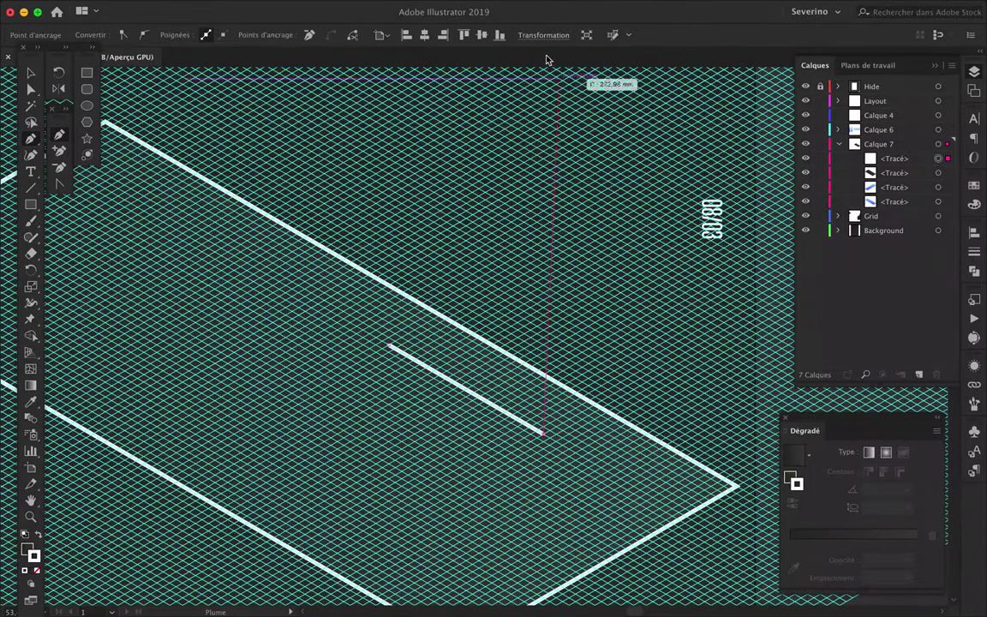
click(544, 81)
scroll(542, 126, up, 2)
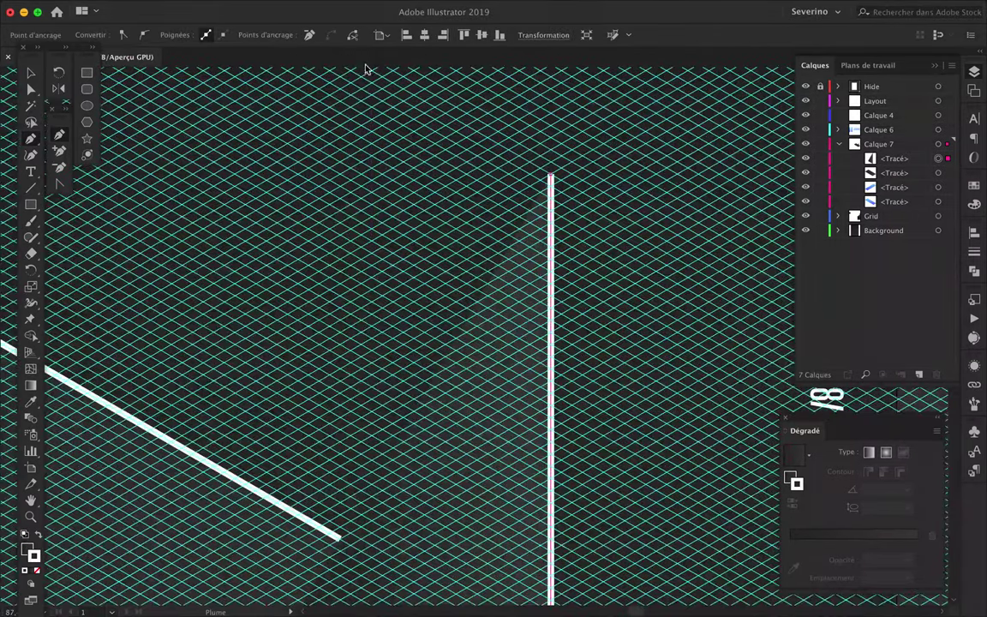
scroll(365, 68, down, 2)
scroll(368, 98, down, 2)
scroll(375, 125, up, 3)
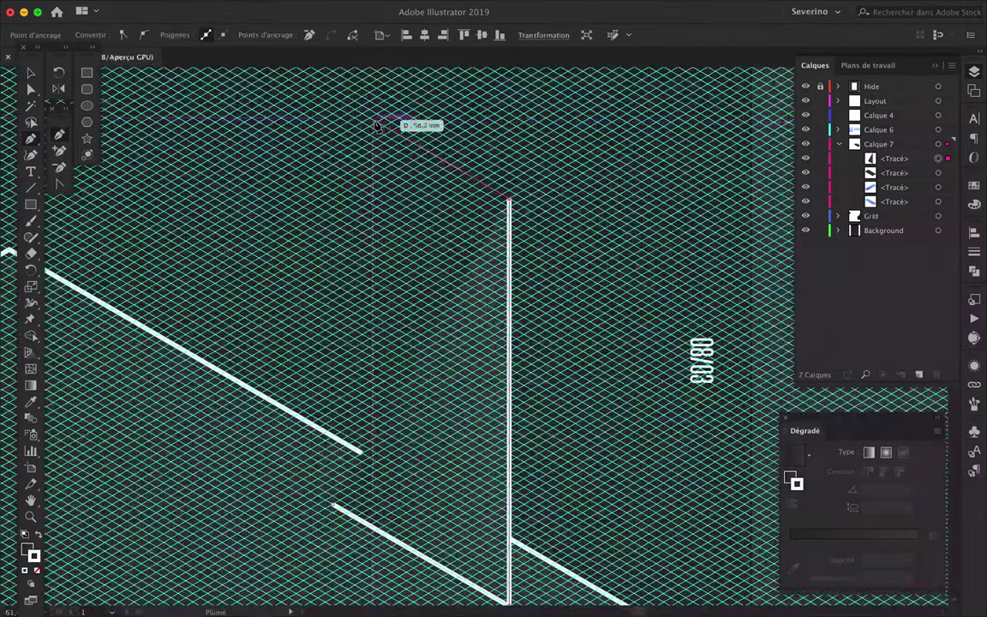
click(369, 118)
drag(370, 118, 334, 97)
scroll(335, 100, down, 2)
scroll(392, 200, up, 2)
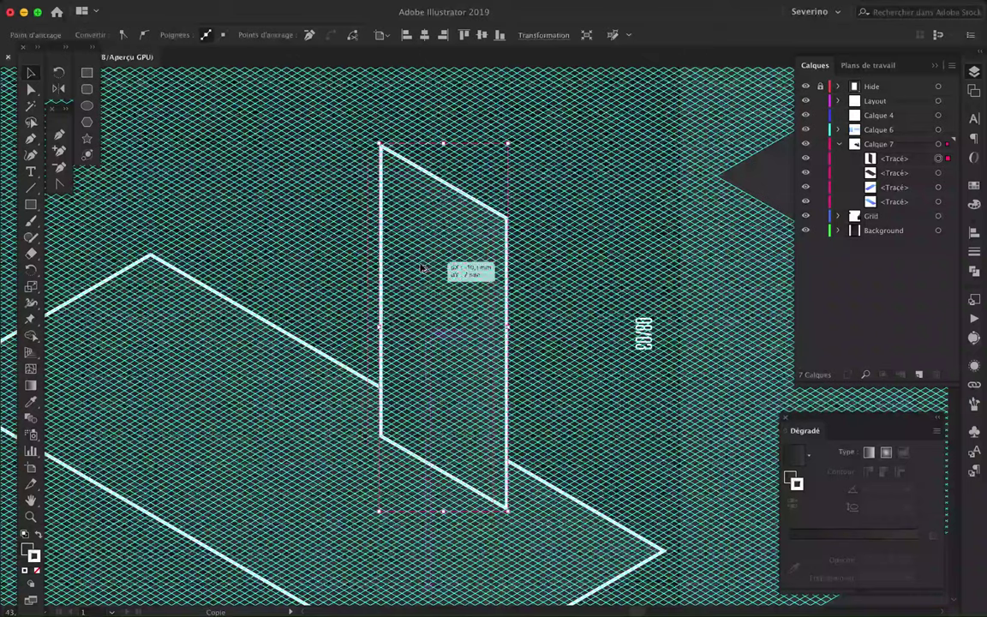
Build a row of fins from offset copies of the panel, repeated with Ctrl+D.
drag(422, 268, 409, 275)
key(ctrl+d)
key(ctrl+d)
key(ctrl+d)
key(ctrl+d)
key(ctrl+d)
key(ctrl+d)
key(ctrl+d)
key(ctrl+d)
scroll(224, 262, down, 2)
scroll(390, 357, up, 1)
scroll(383, 409, up, 2)
scroll(537, 379, up, 2)
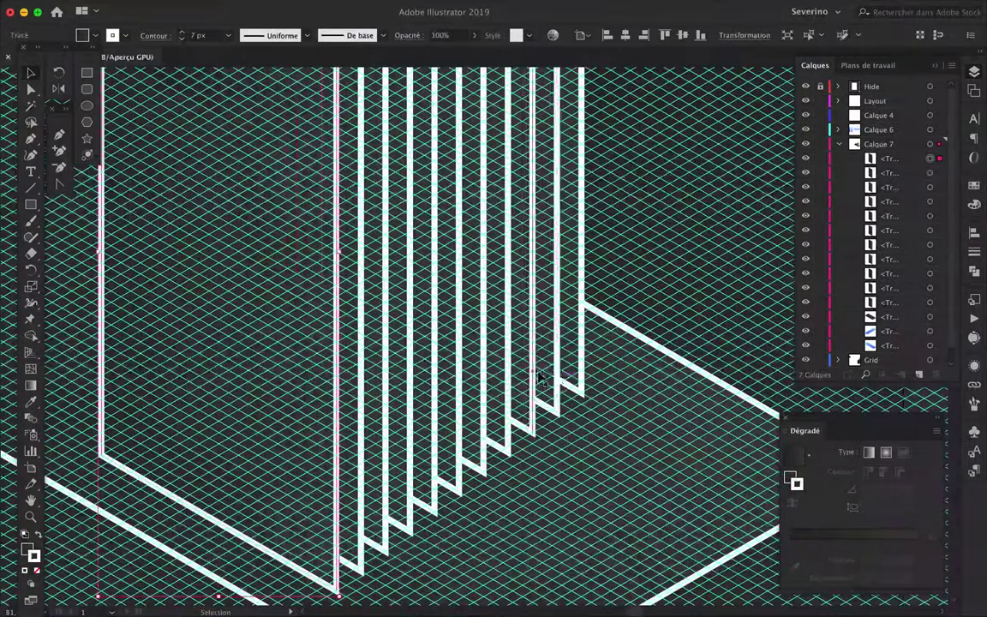
scroll(537, 378, down, 2)
Select the fins and slide them down-left along the floor plane.
drag(220, 536, 540, 220)
scroll(740, 415, up, 2)
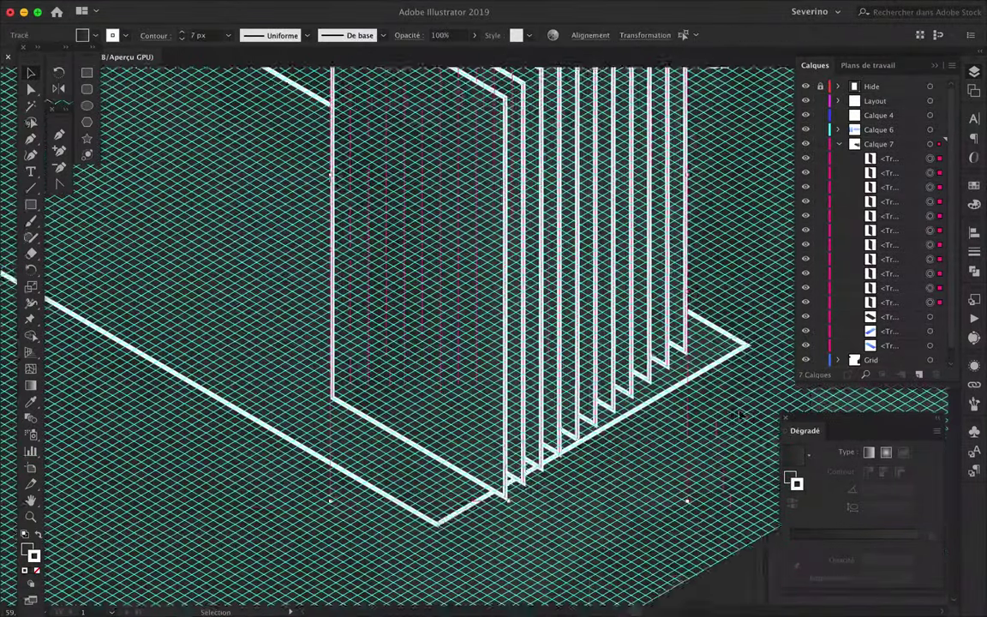
click(741, 415)
scroll(740, 415, up, 2)
click(251, 337)
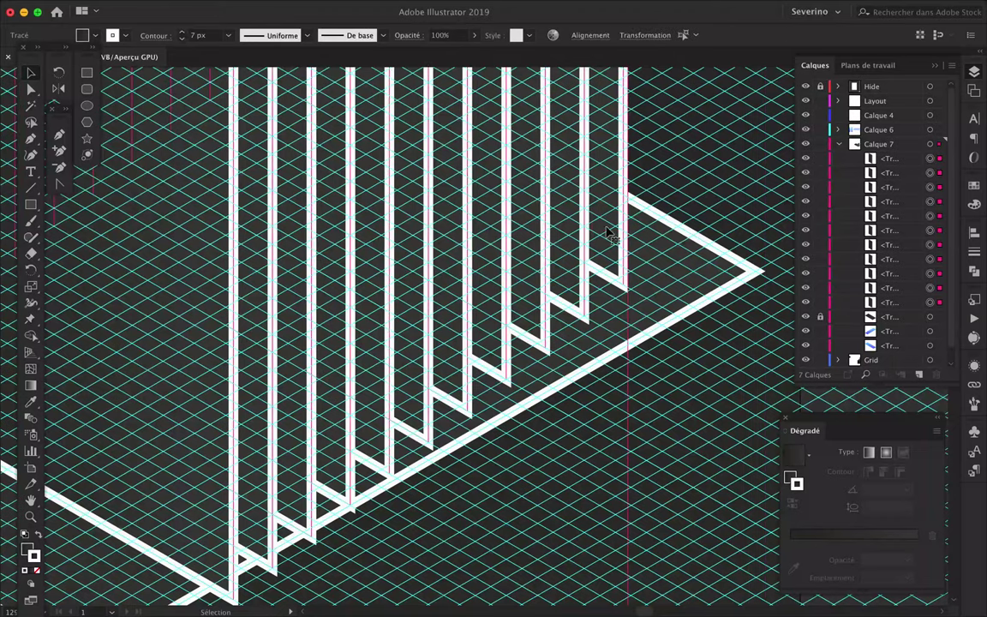
mouse_move(629, 283)
mouse_down()
mouse_move(625, 321)
mouse_move(566, 351)
mouse_up()
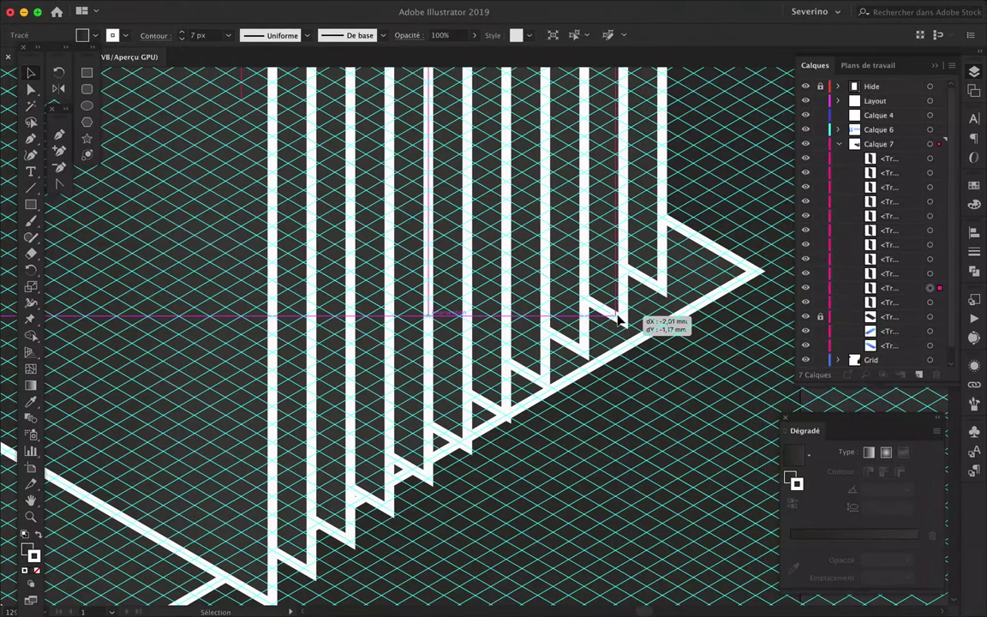
scroll(586, 343, up, 3)
scroll(567, 351, down, 2)
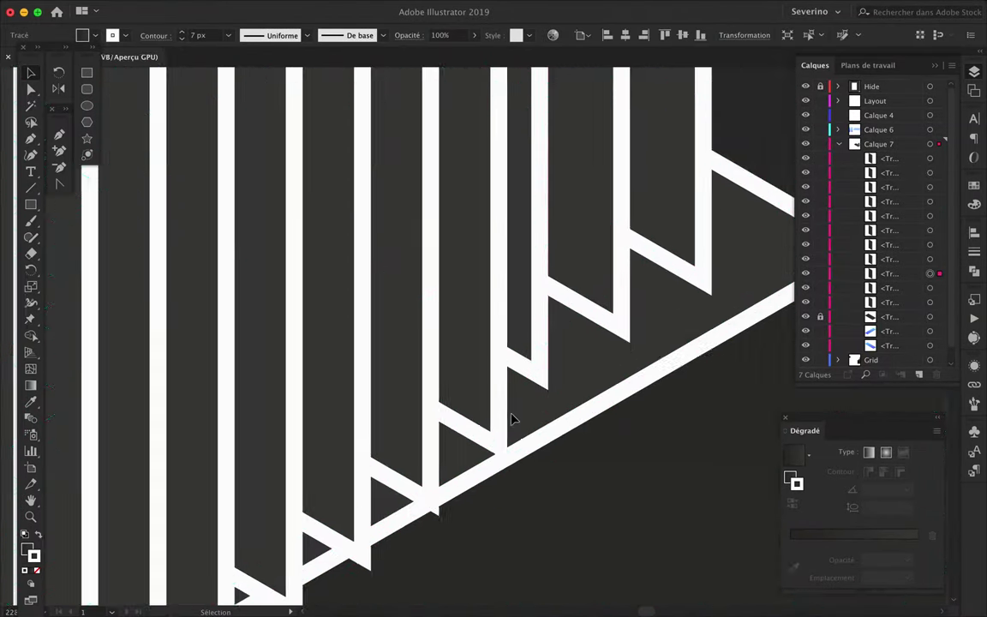
mouse_move(566, 351)
mouse_down()
mouse_move(434, 489)
mouse_move(296, 490)
mouse_up()
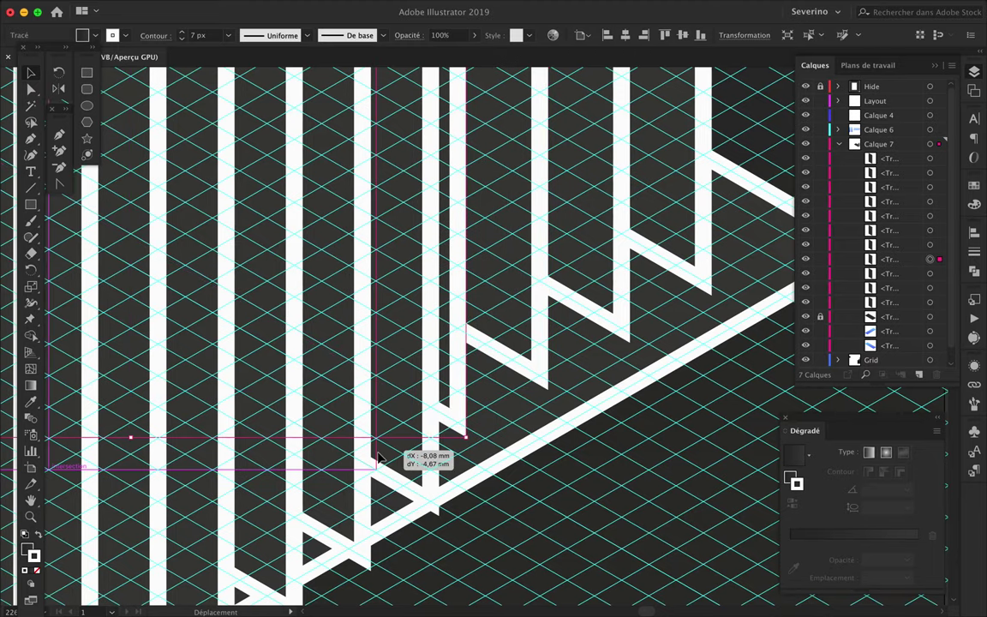
scroll(295, 490, down, 2)
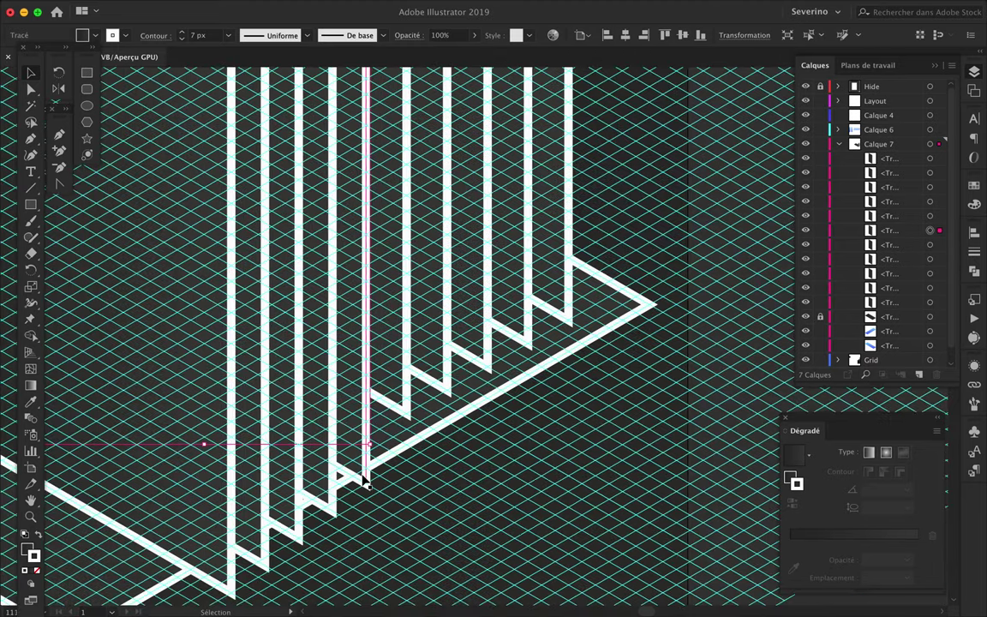
drag(296, 490, 229, 590)
Undo the stacked duplicates, then re-copy the fin one step along and repeat.
key(ctrl+z)
scroll(293, 428, up, 2)
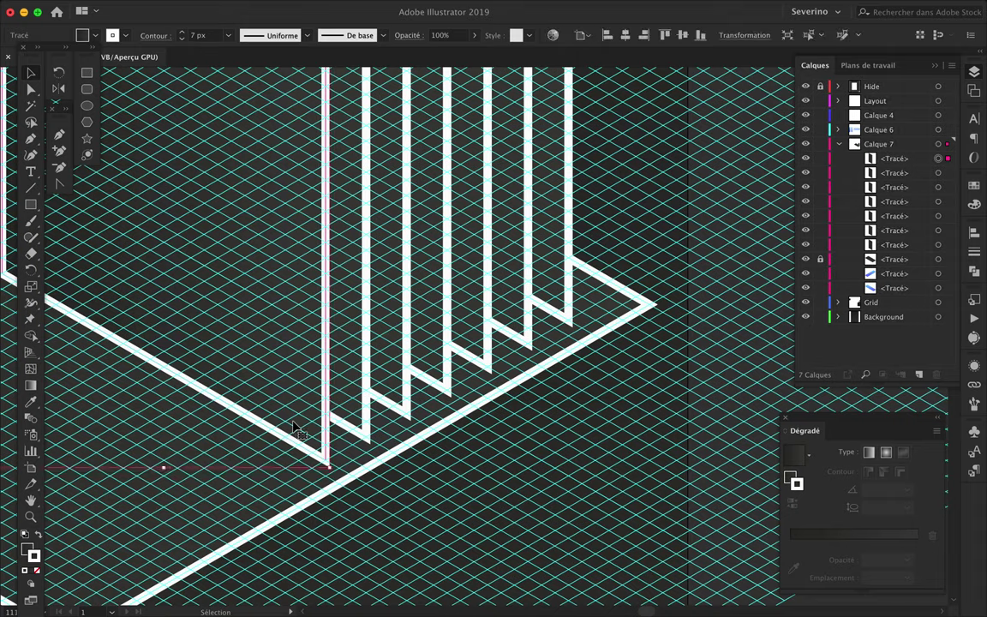
drag(268, 464, 268, 467)
scroll(429, 512, down, 3)
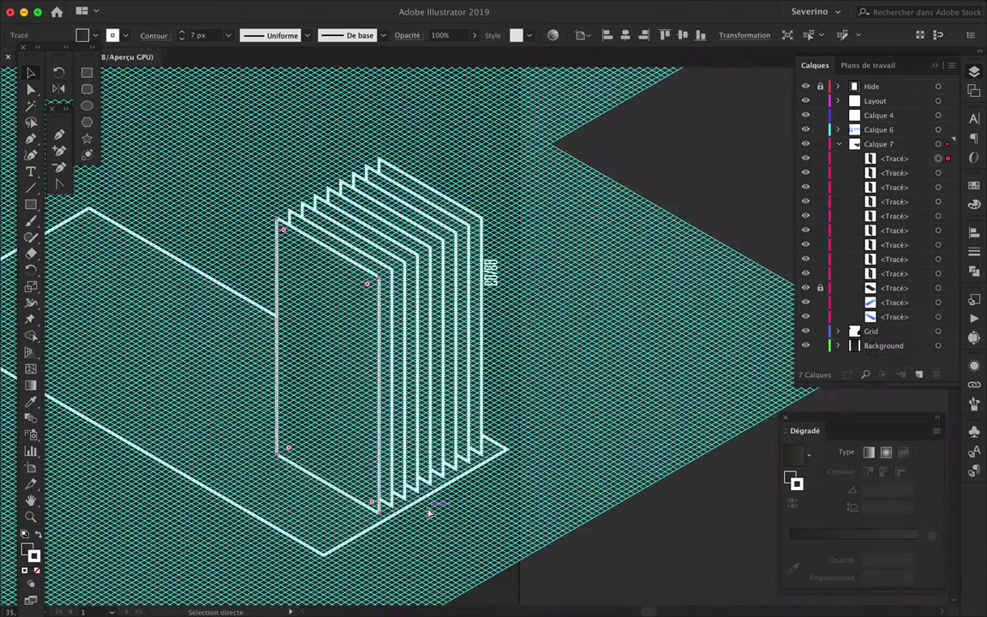
key(ctrl+d)
key(ctrl+d)
key(ctrl+d)
key(ctrl+d)
Move the whole fin stack up-left on the plane and hide the Grid layer.
mouse_move(405, 335)
mouse_down()
mouse_move(433, 381)
mouse_move(312, 331)
mouse_up()
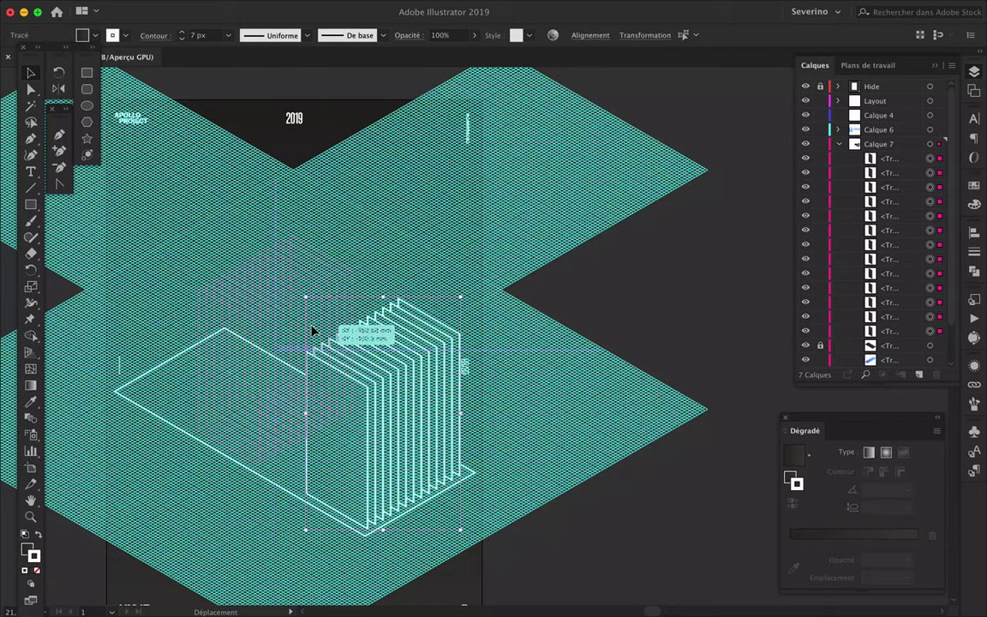
scroll(312, 330, up, 5)
drag(232, 370, 286, 407)
scroll(248, 423, down, 5)
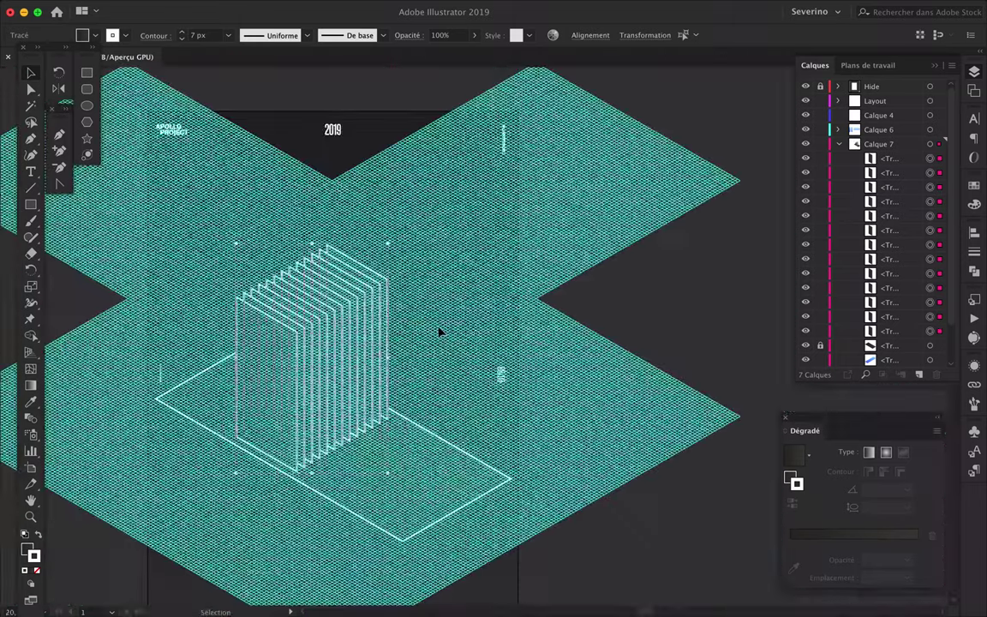
scroll(782, 331, down, 3)
click(805, 346)
scroll(432, 447, up, 2)
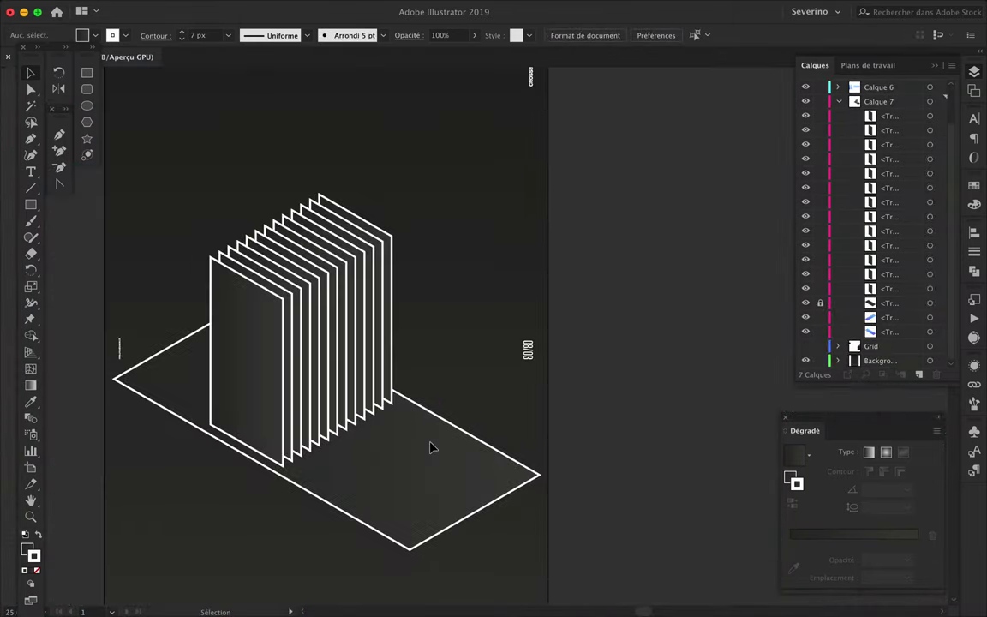
Show the Grid layer, lock the selection, and drag an offset copy of the floor plane below.
click(807, 346)
key(ctrl+a)
key(ctrl+2)
mouse_move(451, 462)
mouse_down()
mouse_move(410, 477)
mouse_move(410, 497)
mouse_up()
scroll(196, 433, up, 5)
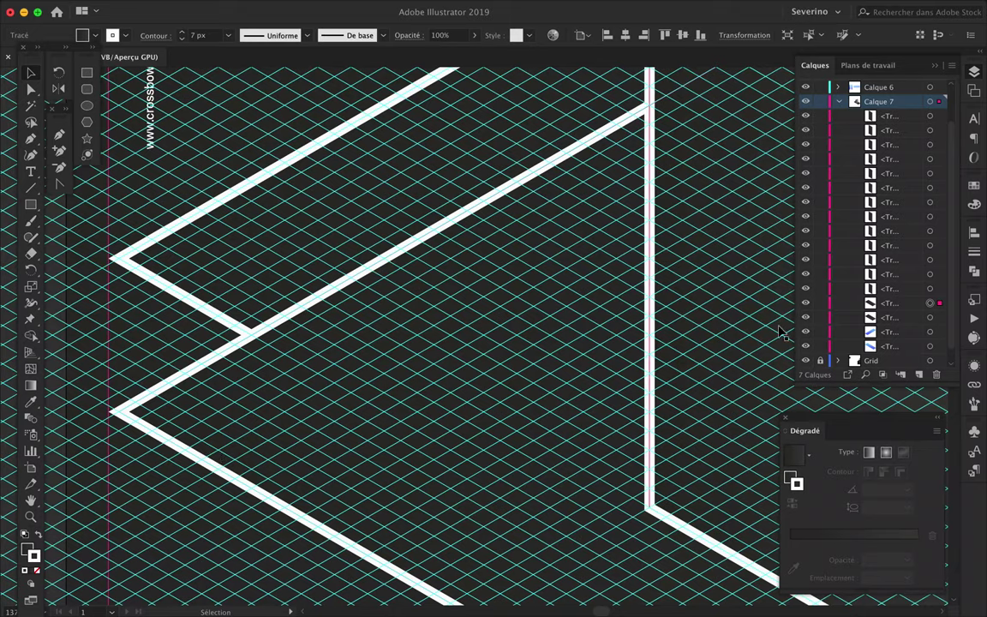
scroll(388, 366, down, 3)
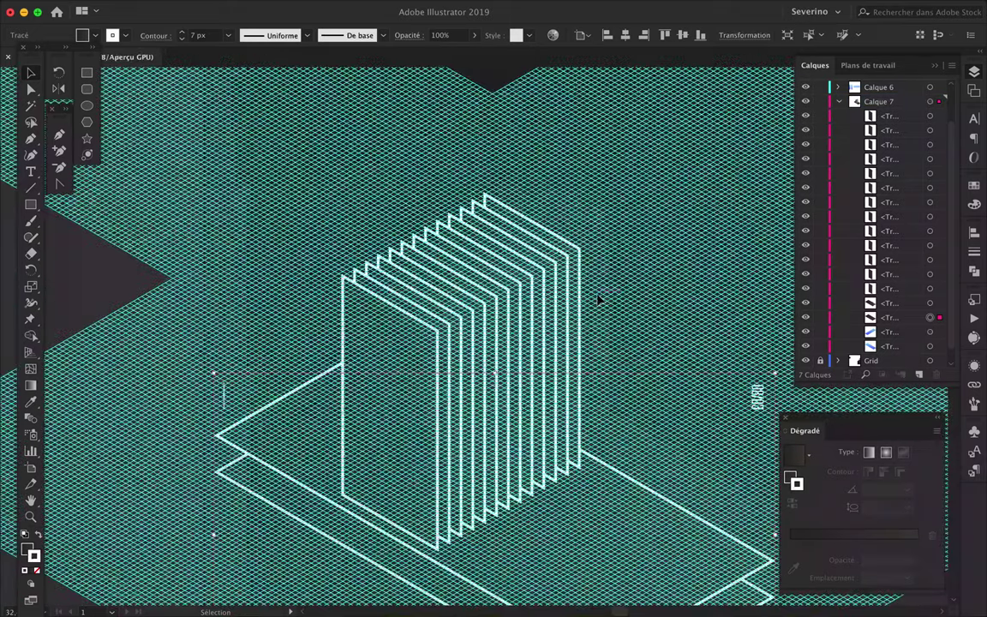
scroll(598, 298, down, 2)
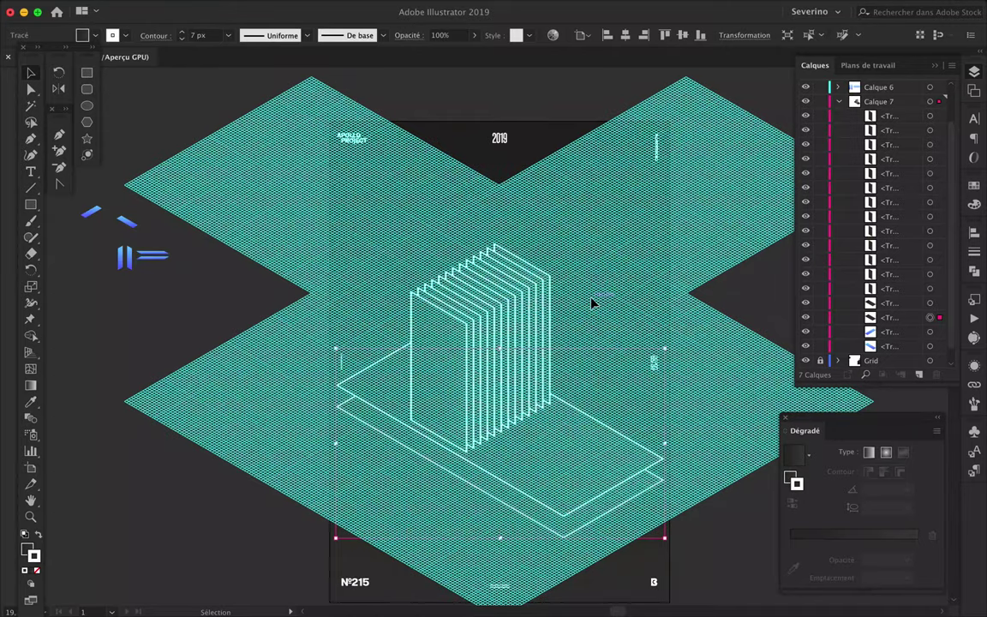
scroll(531, 338, up, 3)
scroll(467, 382, up, 2)
scroll(454, 388, up, 2)
Pen-draw the six-corner arch-shaped strip outline over the fins, plus its inner edge.
key(p)
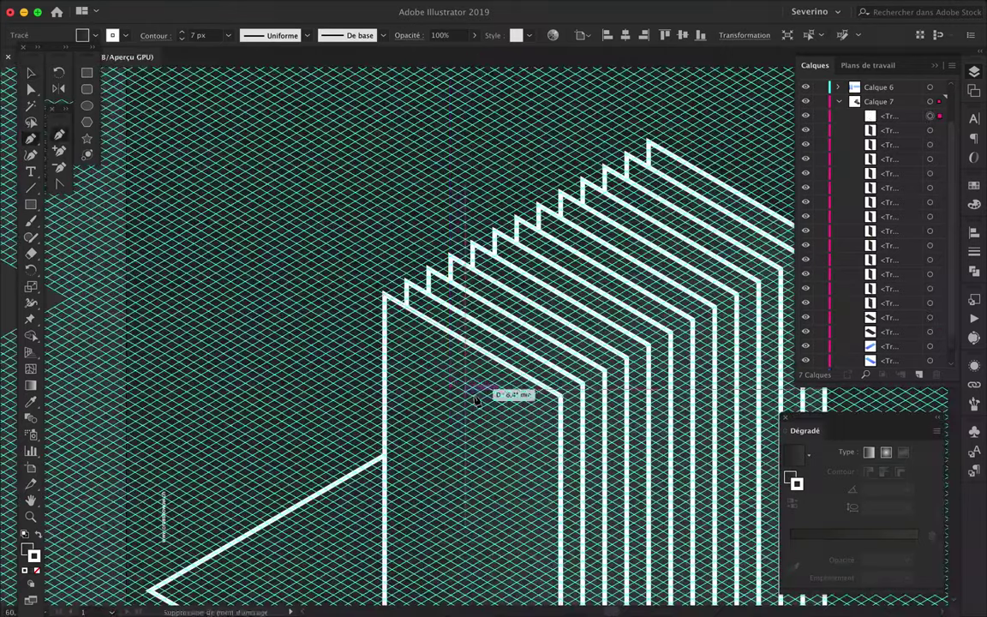
drag(495, 414, 494, 411)
scroll(494, 410, down, 2)
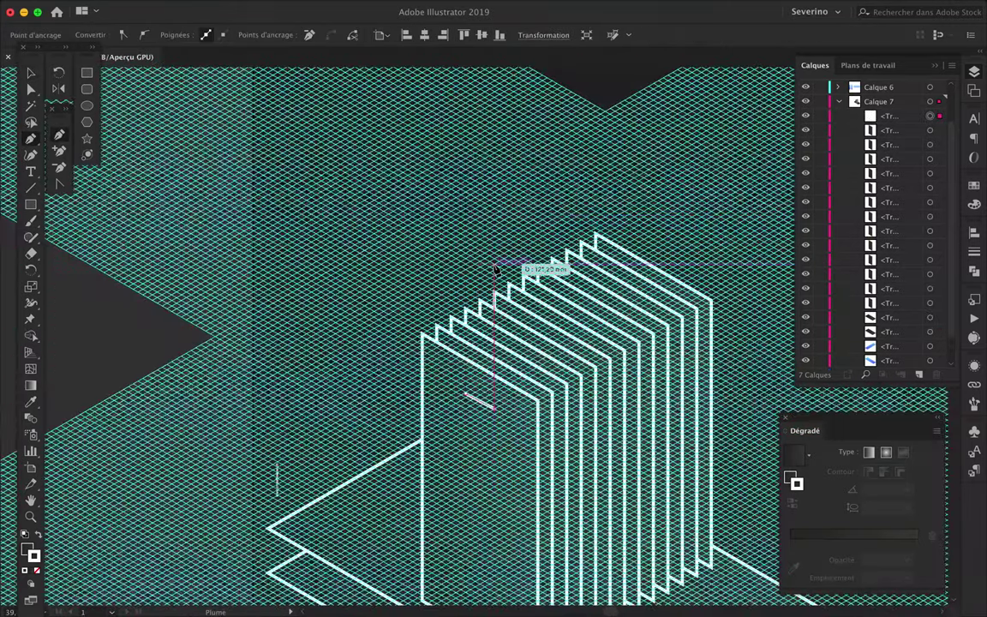
click(494, 265)
scroll(495, 266, up, 3)
click(672, 164)
click(566, 107)
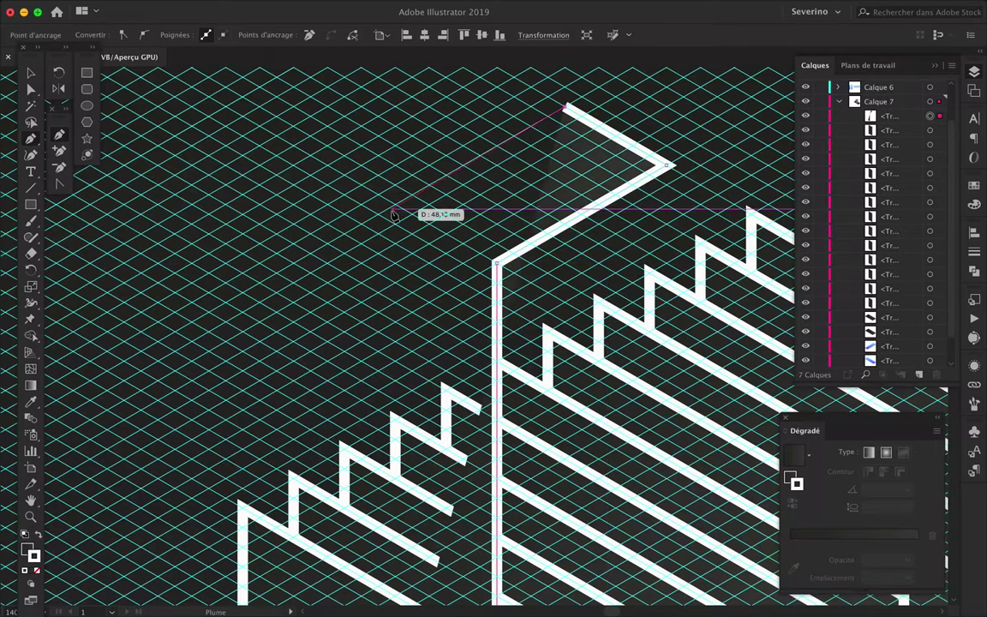
click(390, 217)
scroll(403, 215, down, 1)
click(396, 582)
scroll(266, 317, down, 2)
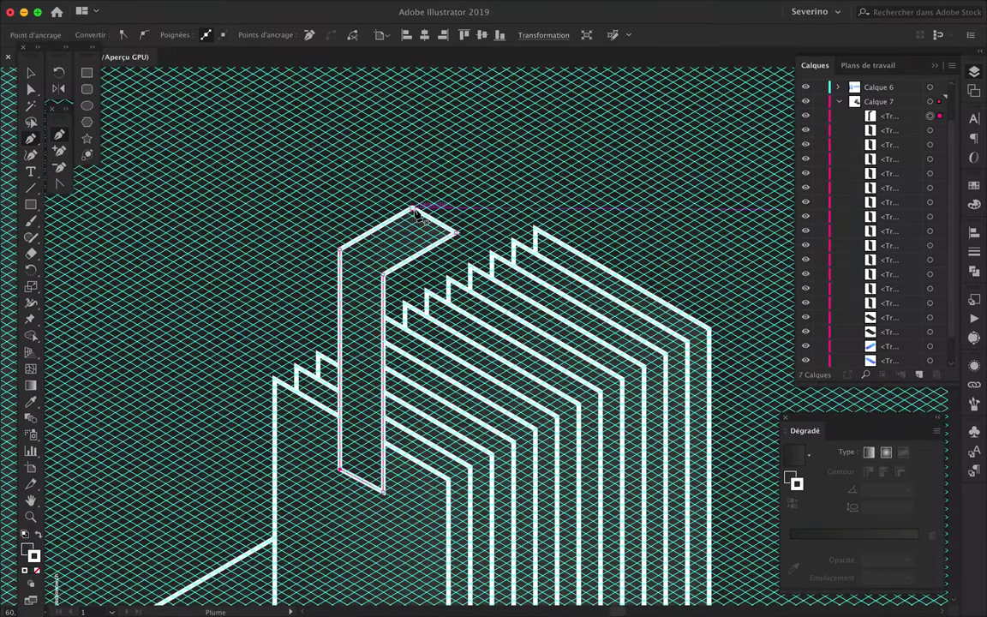
key(ctrl+shift+a)
click(413, 351)
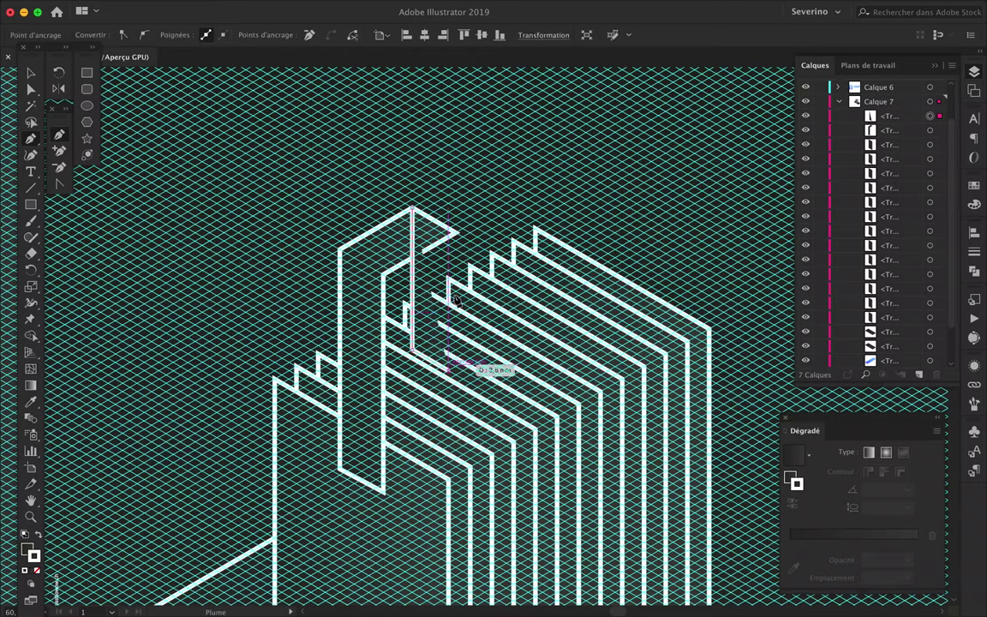
click(464, 373)
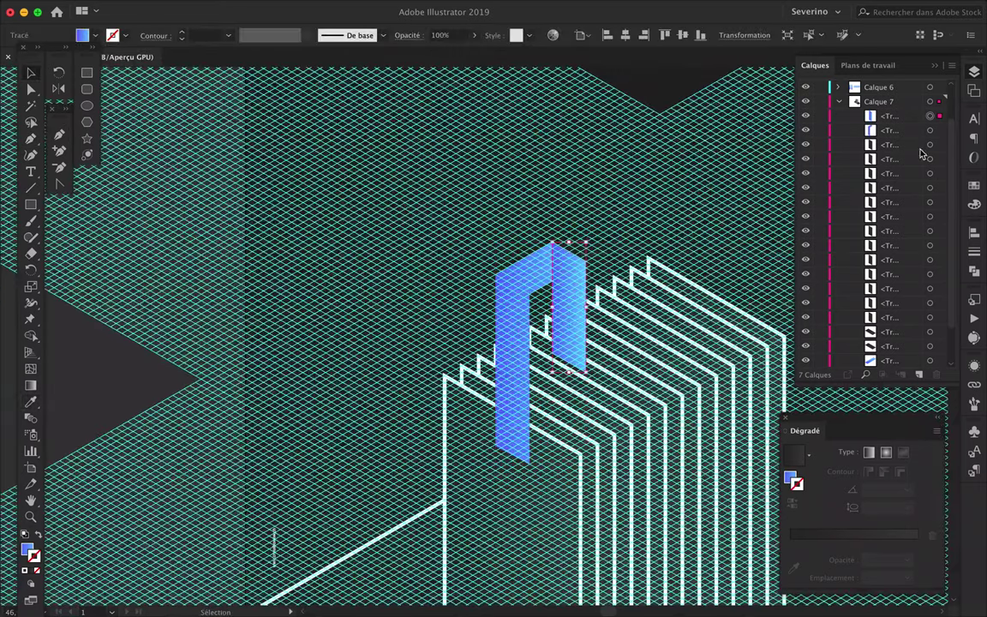
key(ctrl+shift+a)
Bring the front fin in front of the blue strip and reorder it in Layers.
click(513, 374)
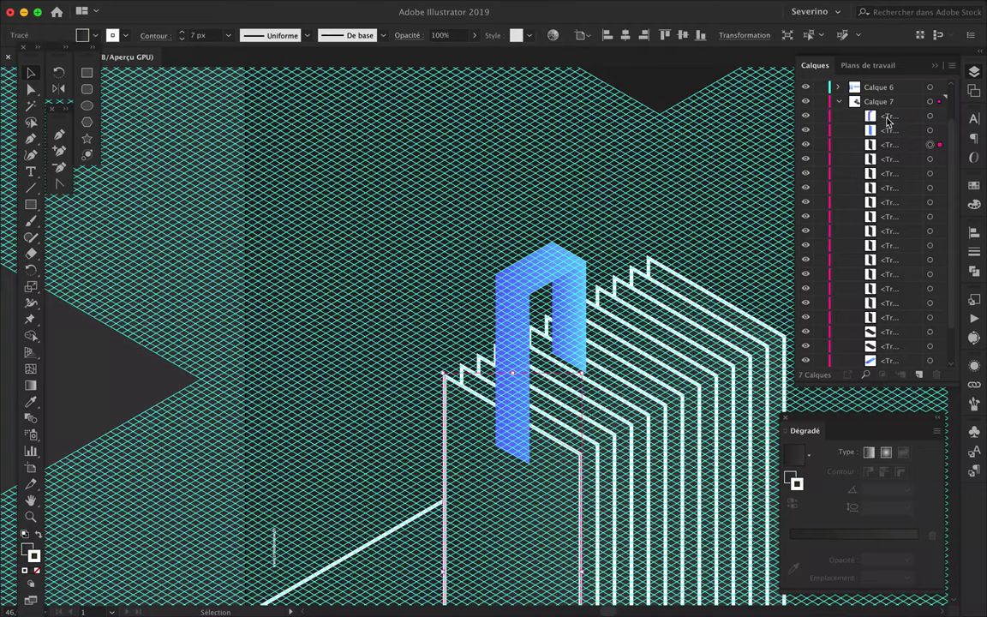
key(ctrl+shift+bracketright)
drag(896, 196, 892, 225)
click(505, 190)
scroll(506, 188, down, 3)
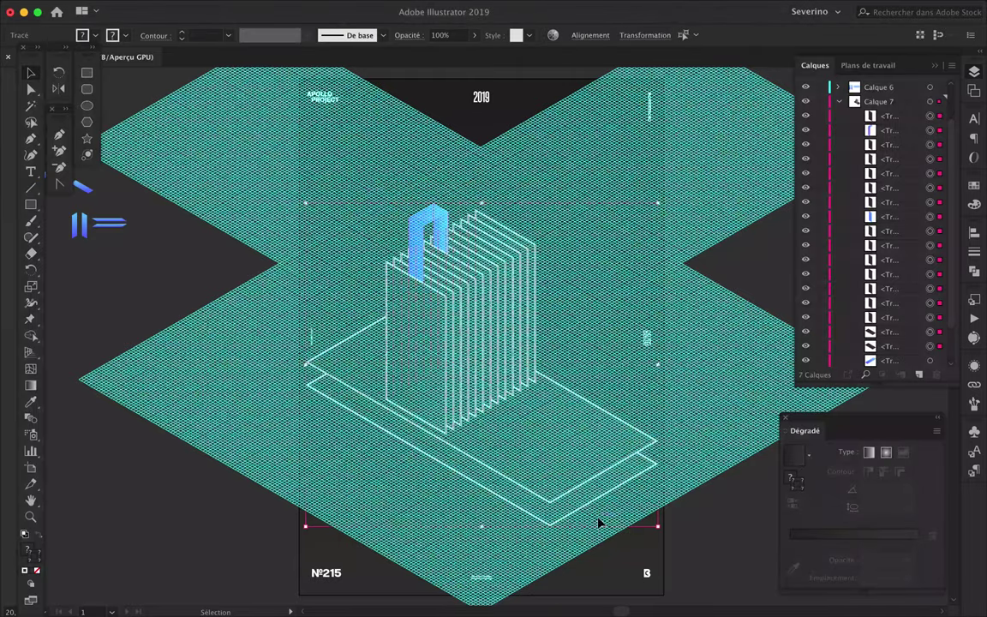
Zoom in and pen-draw a tall upright panel outline spanning the artboard.
key(ctrl+plus)
key(ctrl+plus)
key(p)
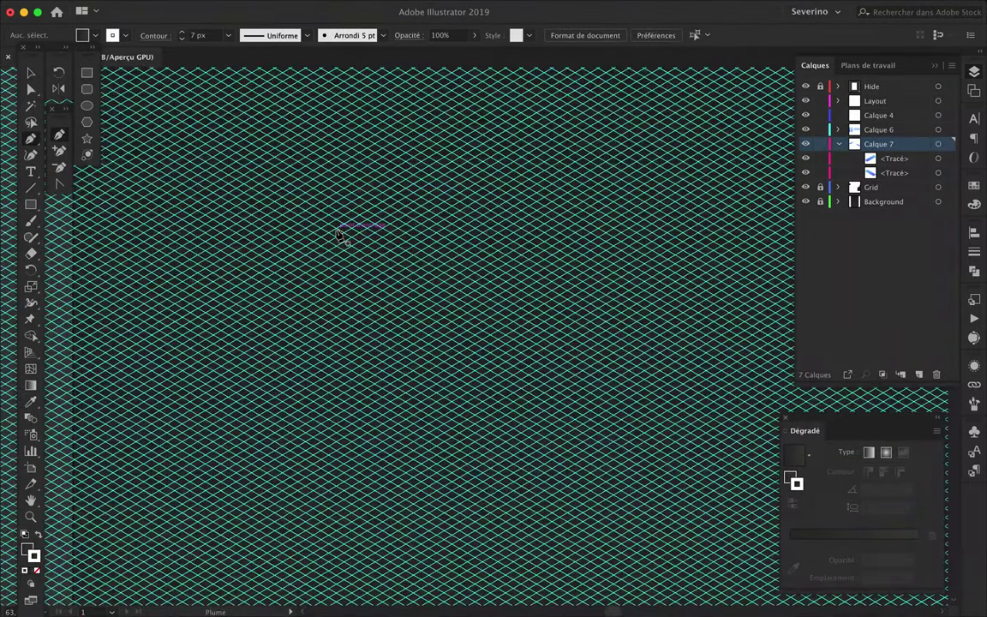
click(336, 228)
click(589, 77)
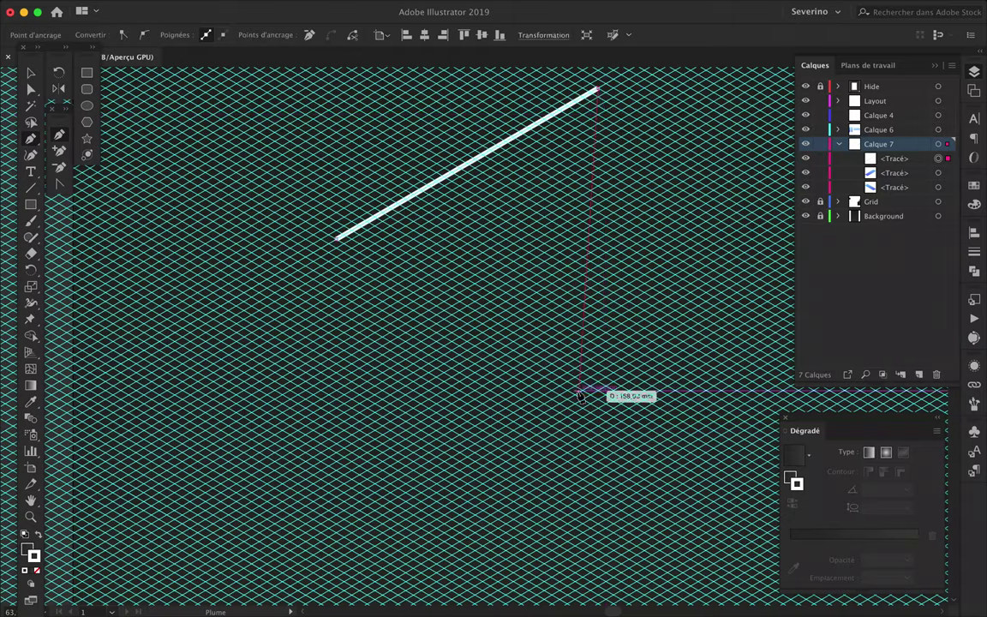
scroll(583, 395, down, 5)
scroll(599, 591, down, 5)
scroll(591, 587, down, 3)
scroll(516, 502, up, 1)
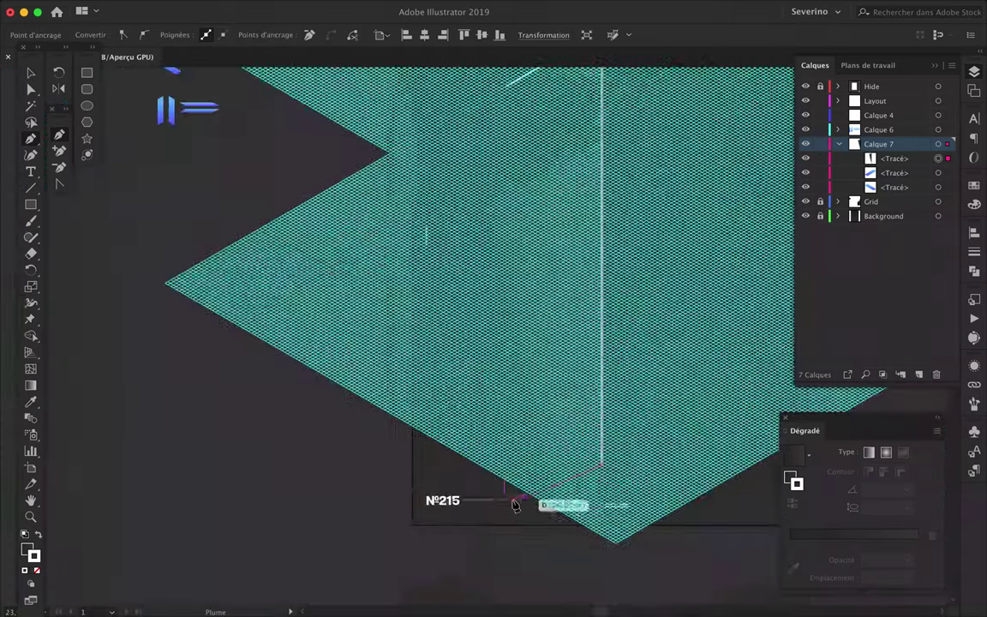
scroll(456, 516, up, 1)
click(437, 525)
scroll(440, 524, down, 3)
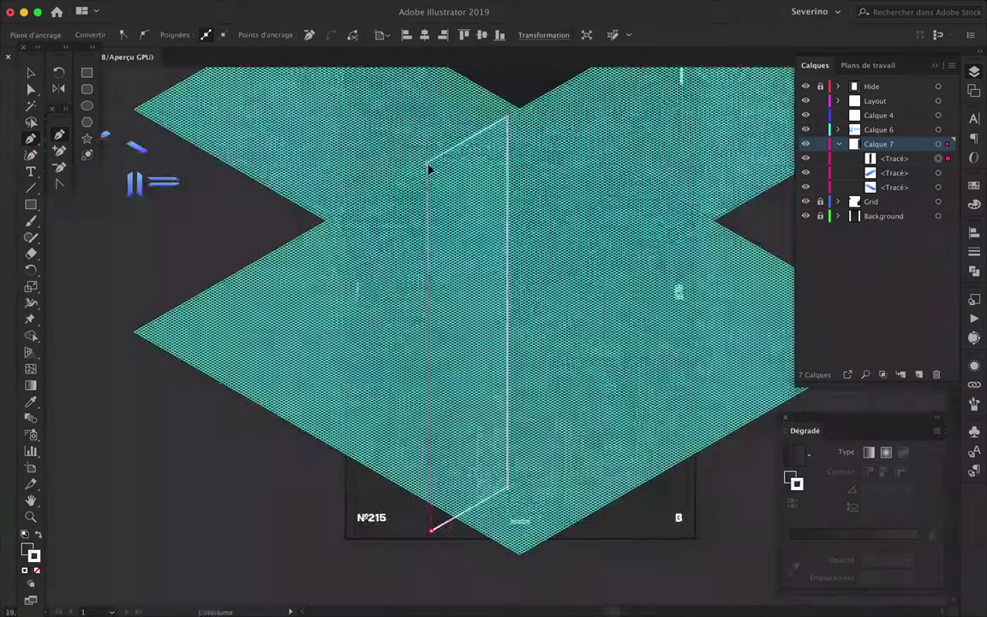
scroll(429, 166, up, 4)
Nudge the panel's bottom corner anchor to the left.
key(a)
drag(443, 504, 424, 514)
scroll(426, 514, down, 3)
scroll(427, 512, up, 2)
scroll(491, 412, down, 1)
Place a copy of the panel to the right and mirror it with the Reflect tool.
key(v)
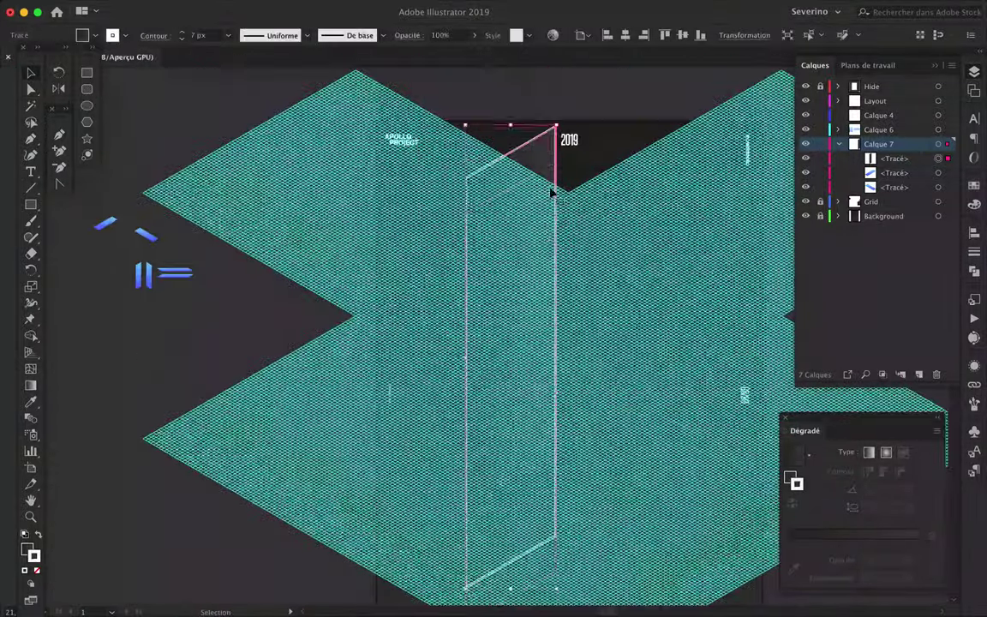
scroll(544, 239, up, 4)
scroll(364, 220, down, 2)
drag(544, 238, 521, 343)
scroll(363, 319, down, 2)
key(r)
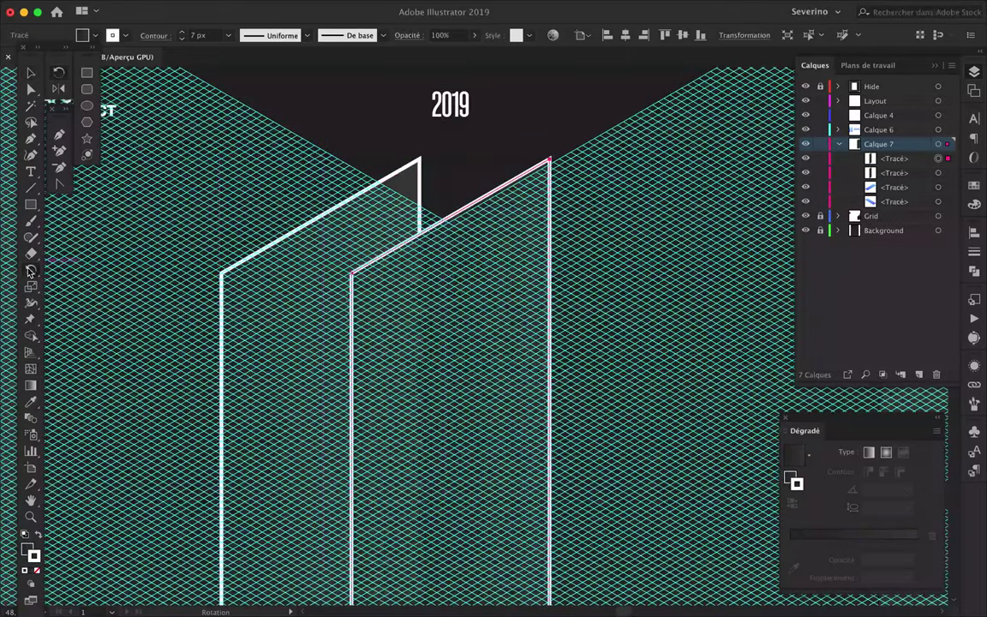
alt+click(593, 285)
key(Escape)
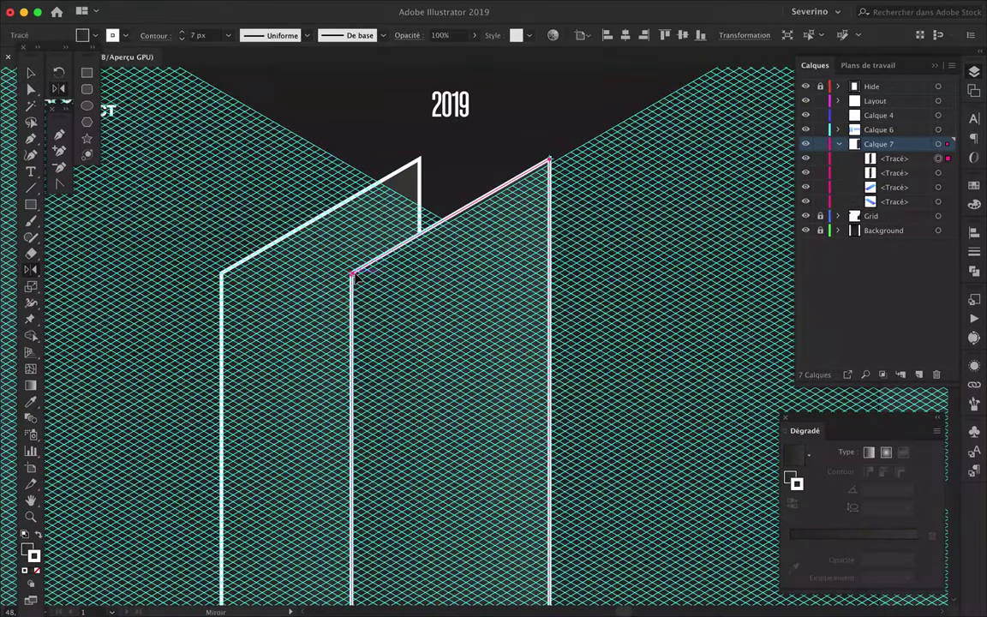
drag(362, 272, 507, 366)
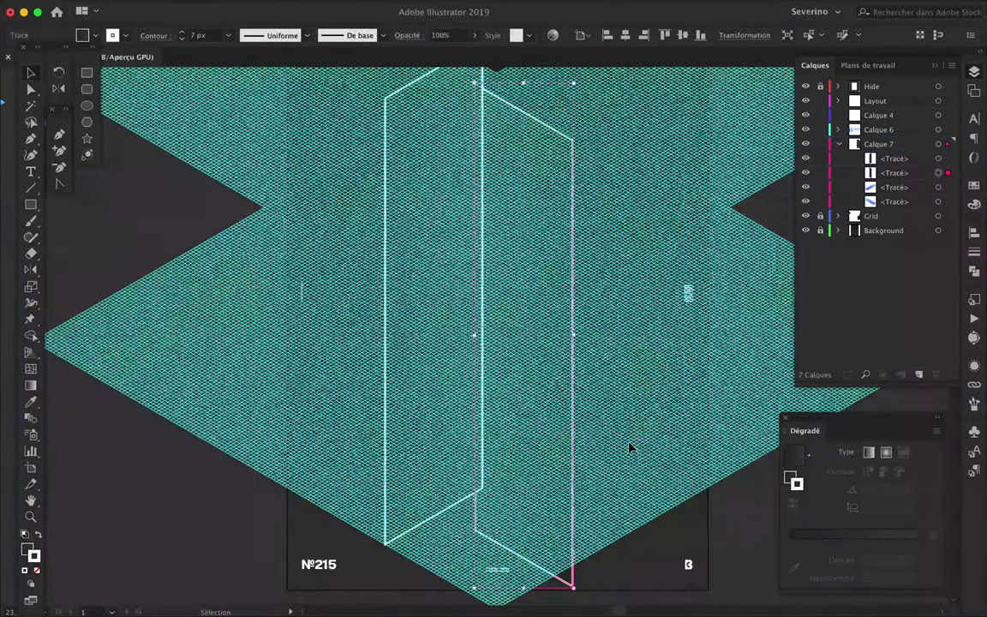
Move the mirrored panel's bottom anchor slightly left and down onto the isometric grid.
scroll(629, 447, up, 5)
key(a)
click(493, 159)
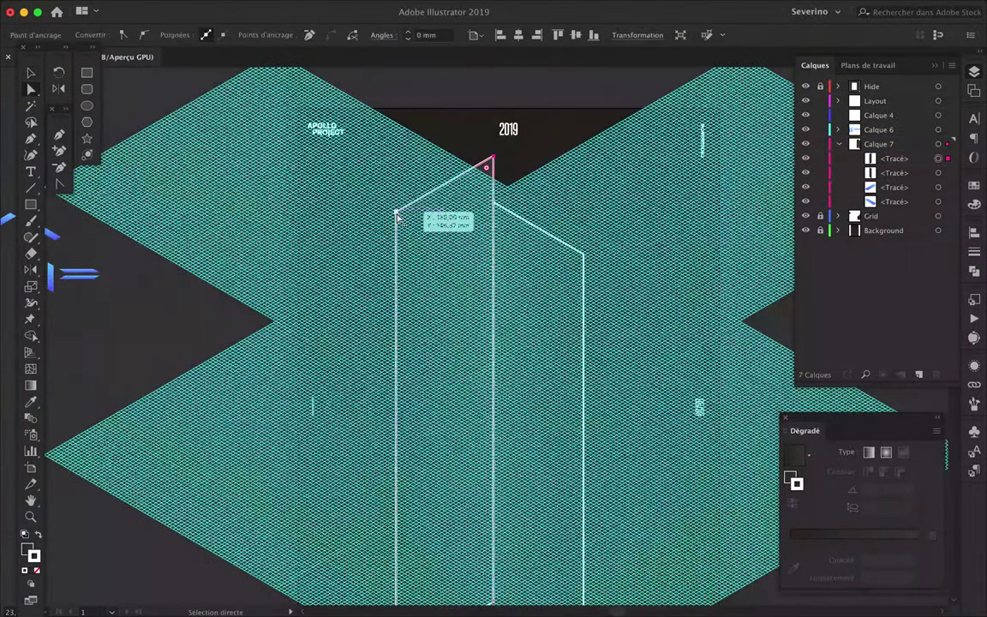
scroll(403, 219, up, 3)
scroll(351, 246, down, 5)
scroll(351, 246, up, 5)
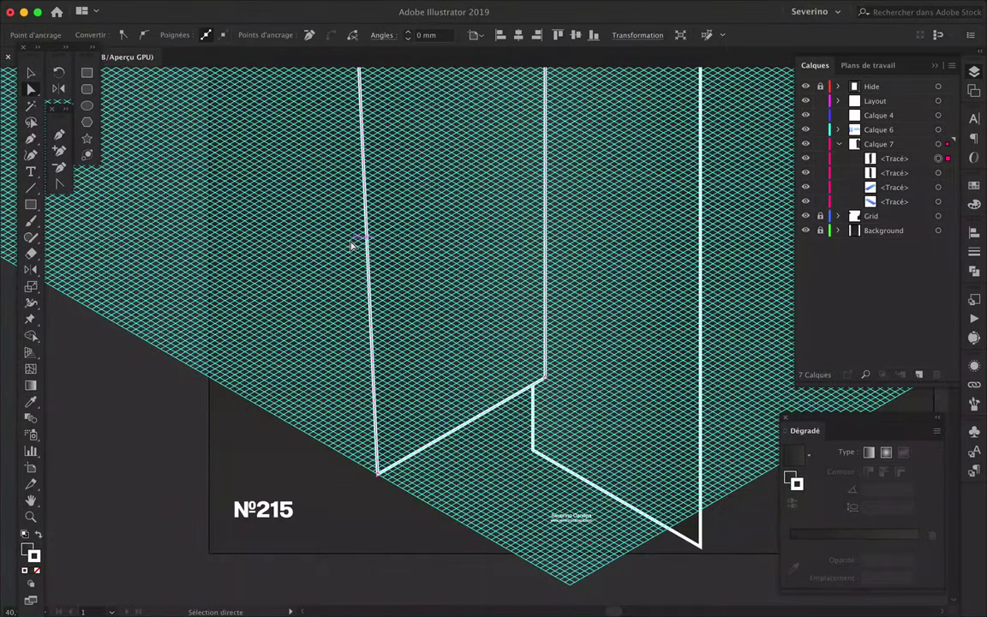
drag(377, 482, 346, 497)
Raise the plane's corner onto a grid intersection so the two tall panels meet.
scroll(346, 498, down, 2)
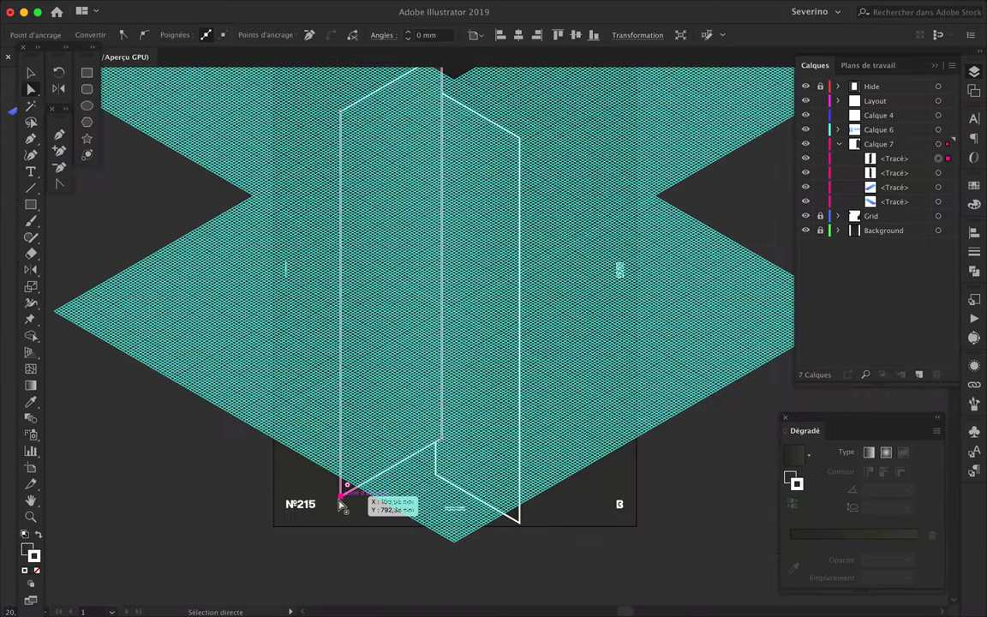
scroll(389, 477, up, 3)
drag(389, 396, 389, 394)
scroll(544, 439, down, 2)
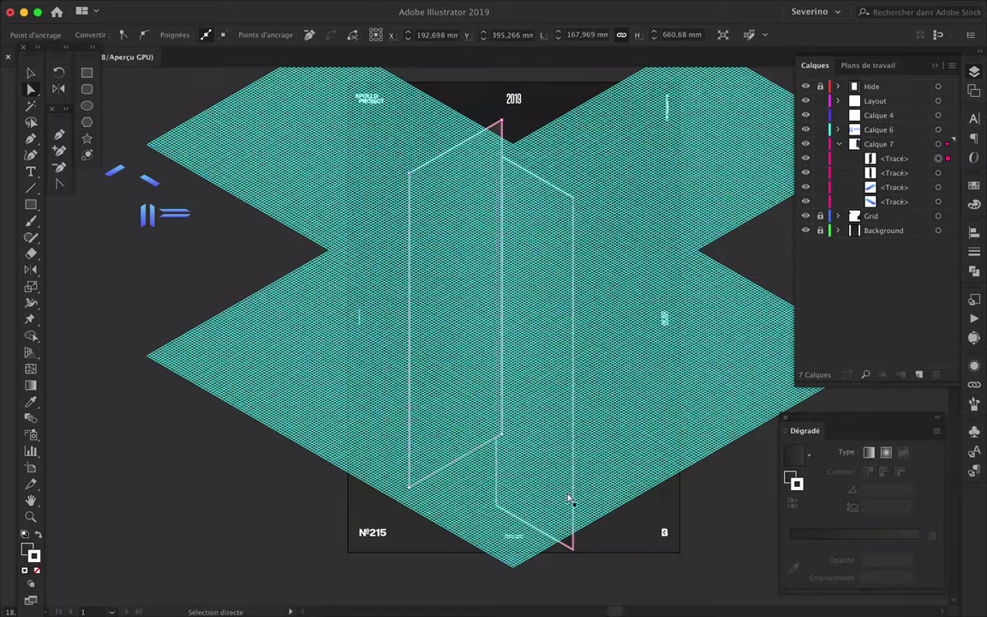
scroll(568, 498, up, 2)
click(527, 418)
scroll(527, 417, up, 2)
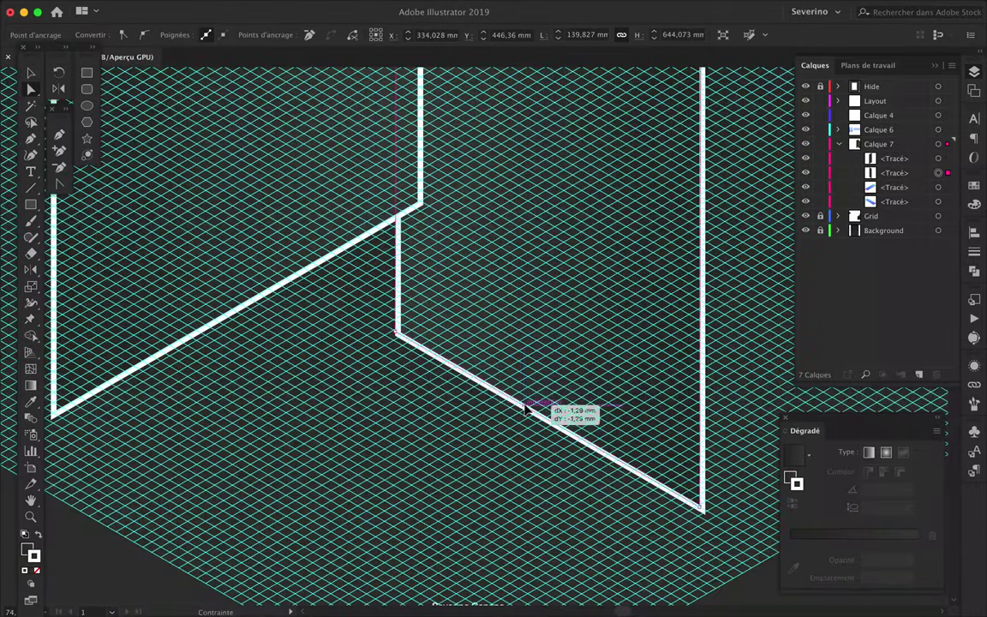
scroll(525, 411, up, 3)
scroll(329, 293, down, 2)
scroll(329, 294, down, 3)
scroll(328, 296, down, 2)
scroll(328, 296, up, 2)
scroll(257, 239, up, 2)
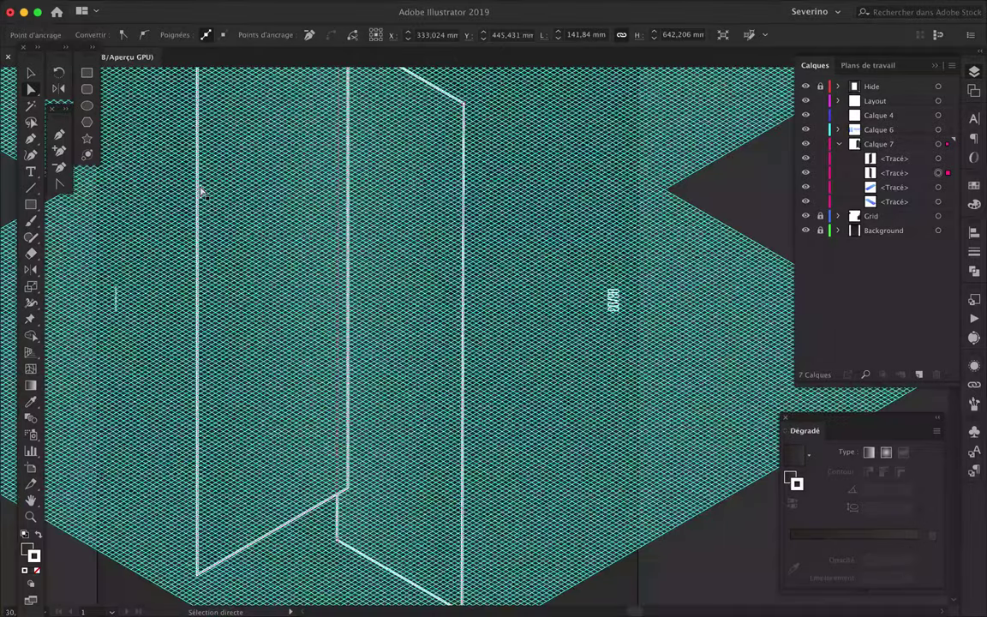
key(p)
scroll(148, 224, up, 1)
Outline the horizontal parallelogram plane's four corners on the grid with the Pen tool.
click(144, 197)
scroll(154, 196, up, 1)
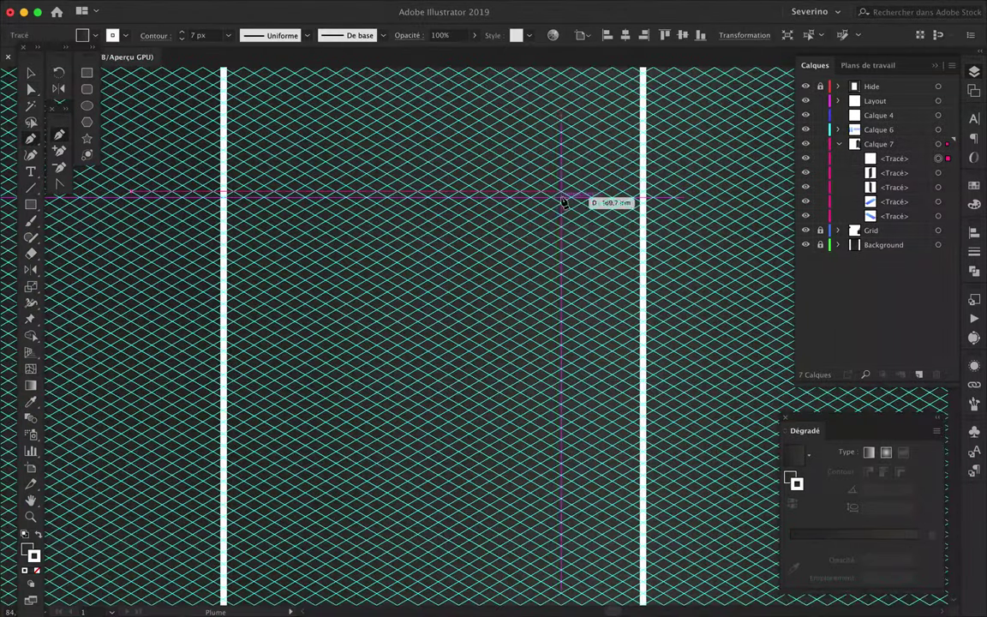
click(554, 193)
scroll(573, 191, down, 2)
scroll(600, 206, down, 1)
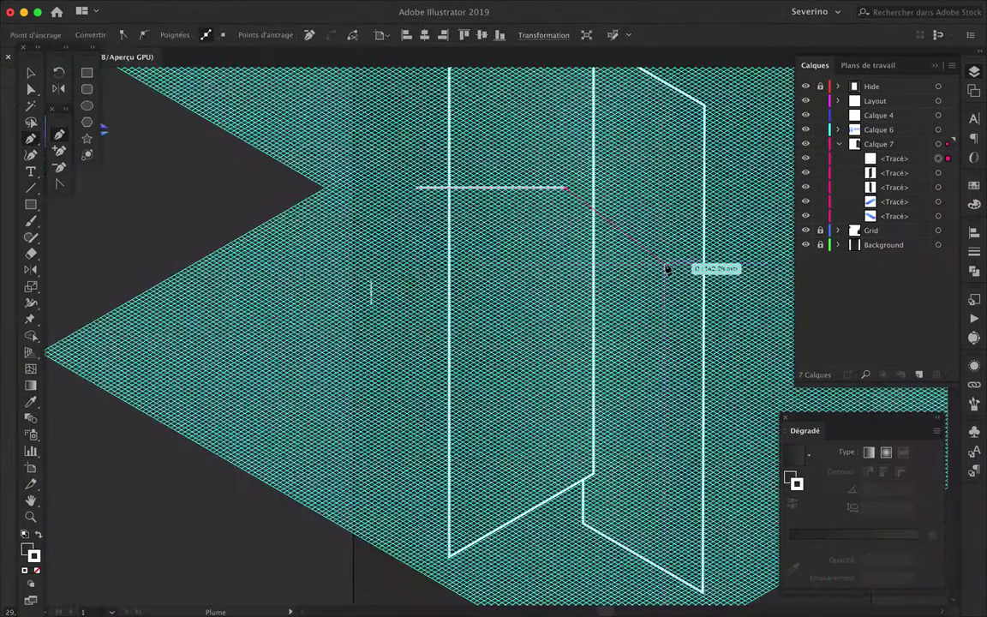
scroll(745, 297, up, 2)
click(744, 291)
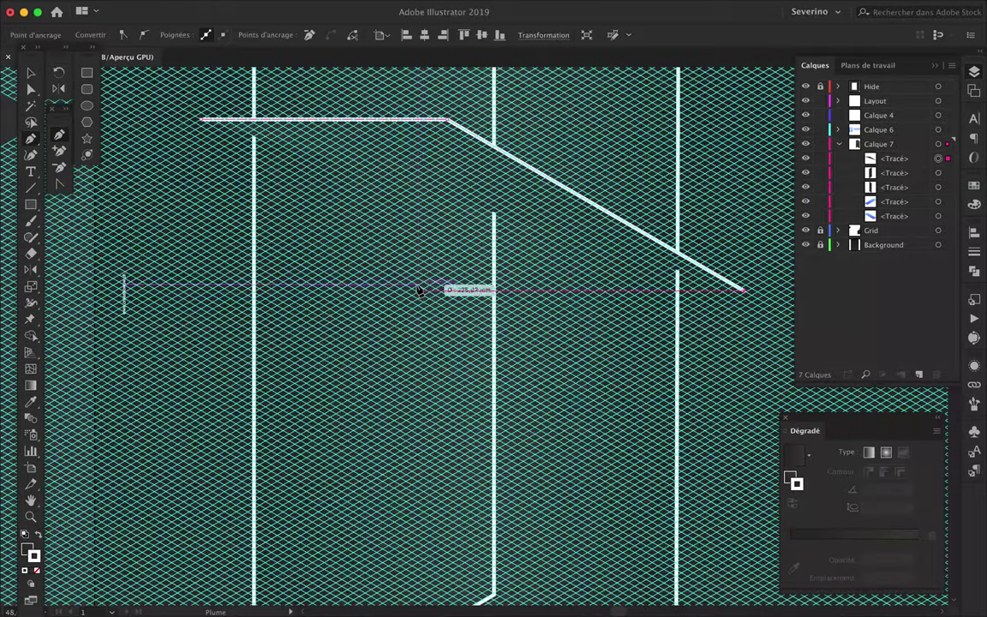
click(420, 296)
scroll(420, 296, up, 2)
scroll(591, 326, up, 2)
Close the plane's diagonal onto the horizontal endpoint and shift that corner right into alignment.
key(a)
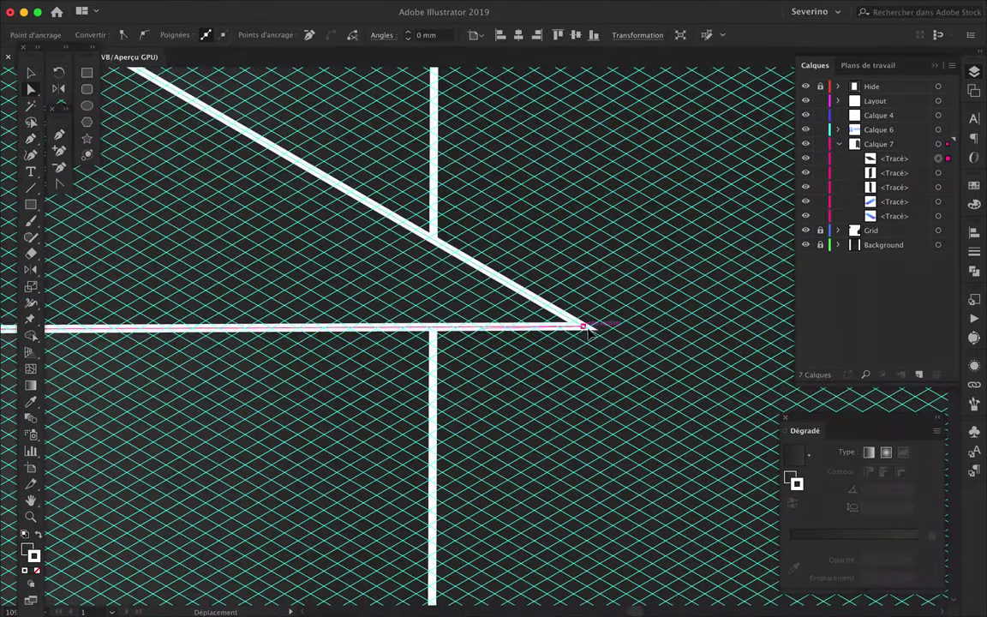
scroll(587, 332, down, 2)
scroll(343, 257, up, 2)
key(p)
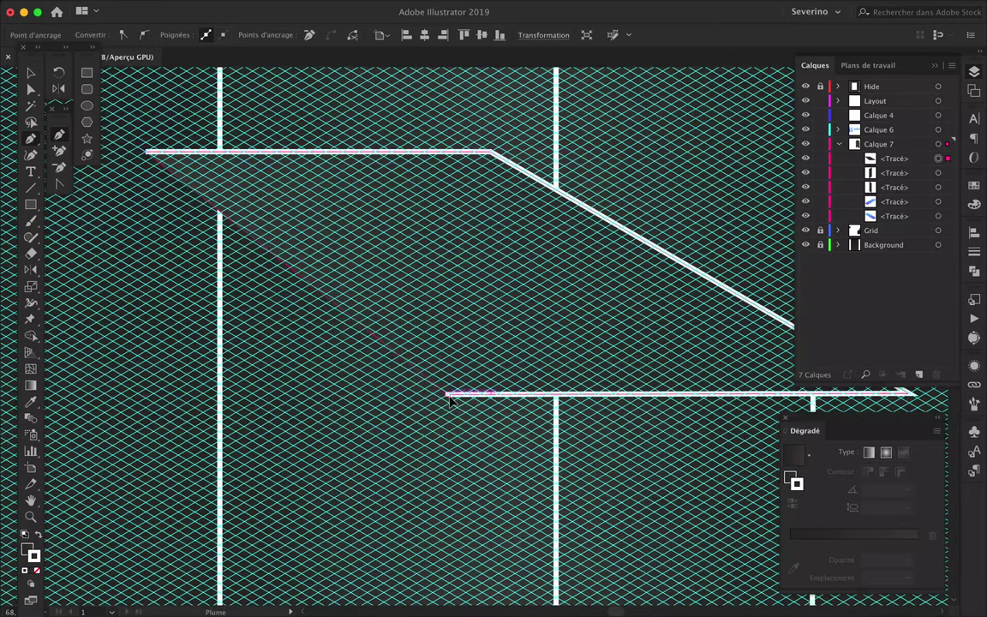
click(447, 395)
key(a)
drag(447, 396, 561, 394)
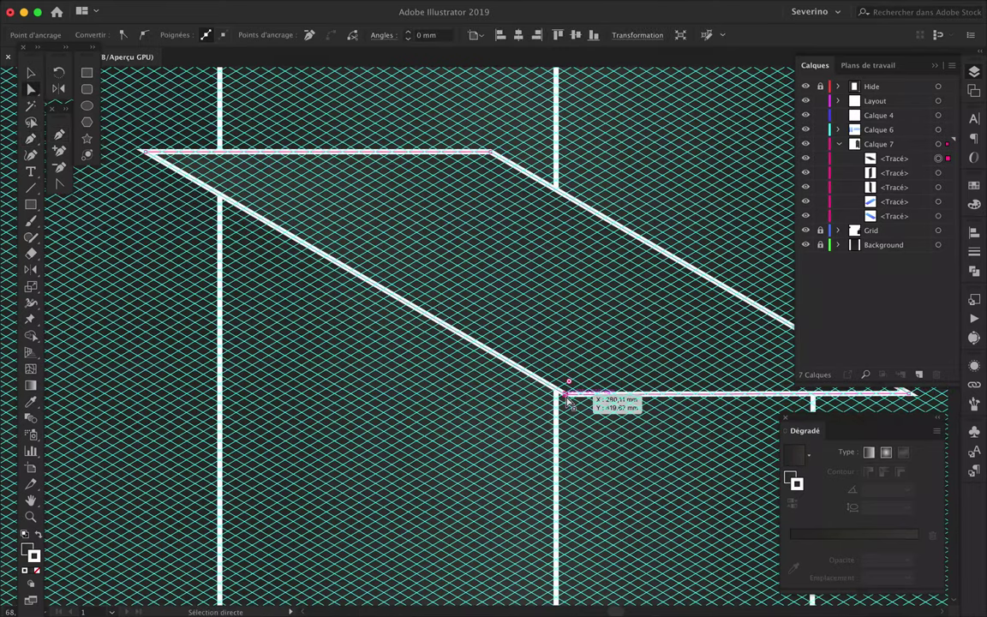
Snap the horizontal plane's left-end corner onto its grid intersection.
scroll(565, 396, down, 2)
click(463, 346)
scroll(342, 267, up, 2)
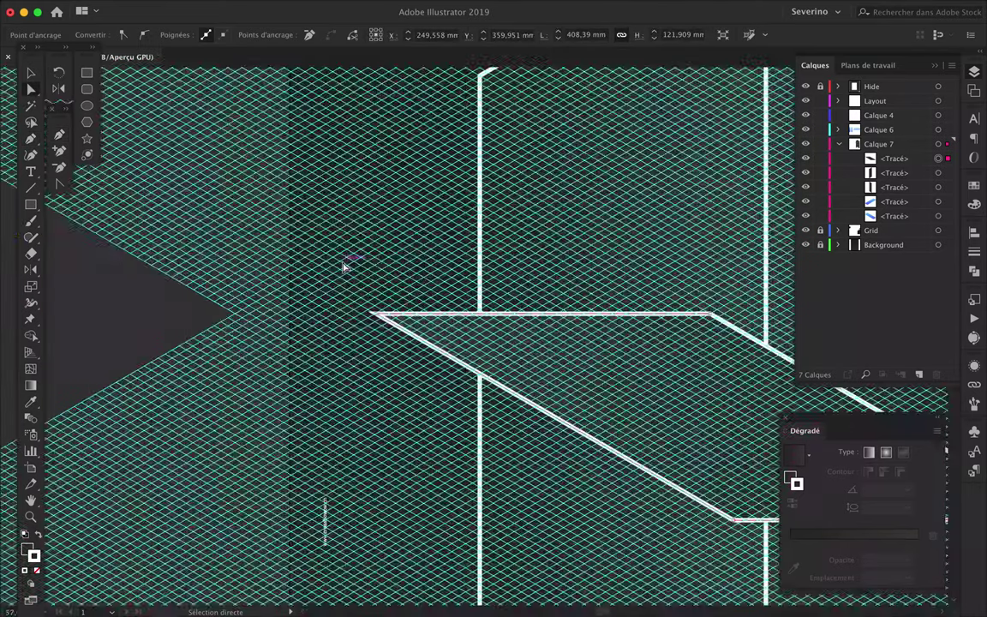
scroll(343, 267, up, 2)
drag(523, 467, 511, 469)
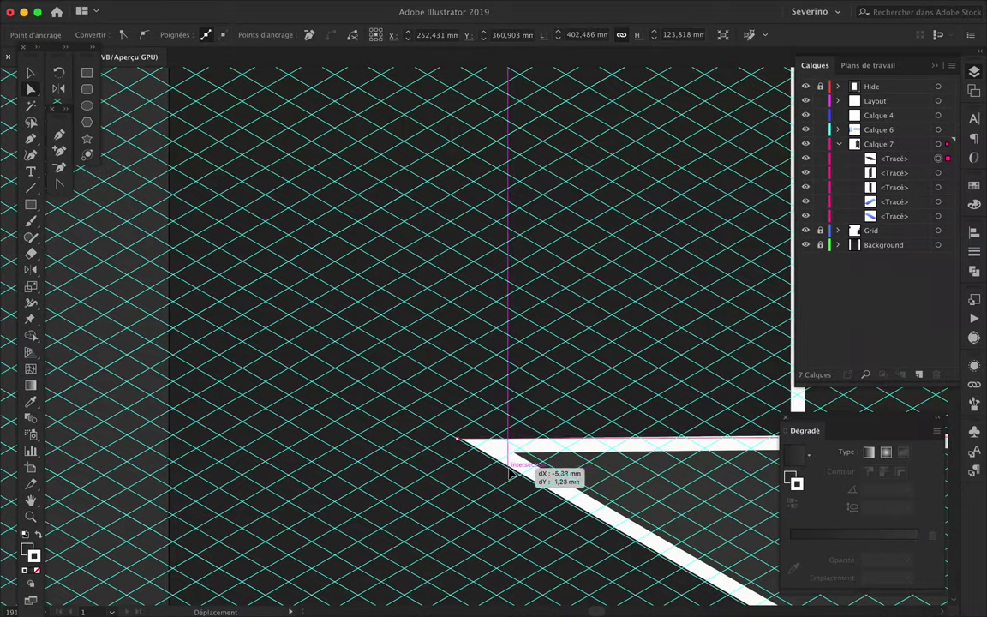
scroll(506, 471, down, 4)
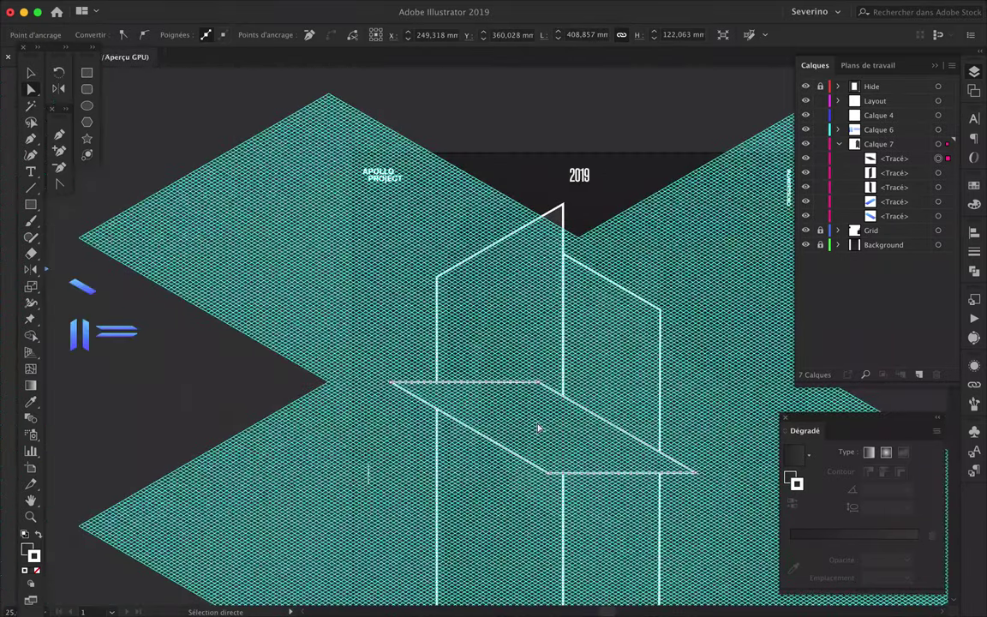
scroll(539, 428, up, 2)
scroll(550, 388, up, 2)
key(p)
scroll(726, 282, down, 1)
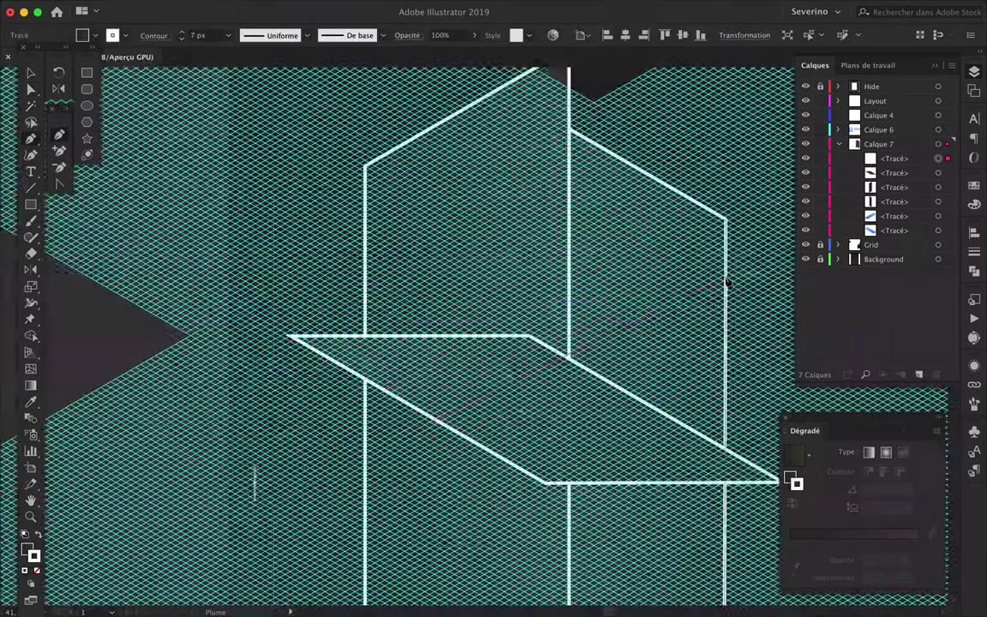
scroll(724, 274, right, 5)
scroll(724, 275, up, 2)
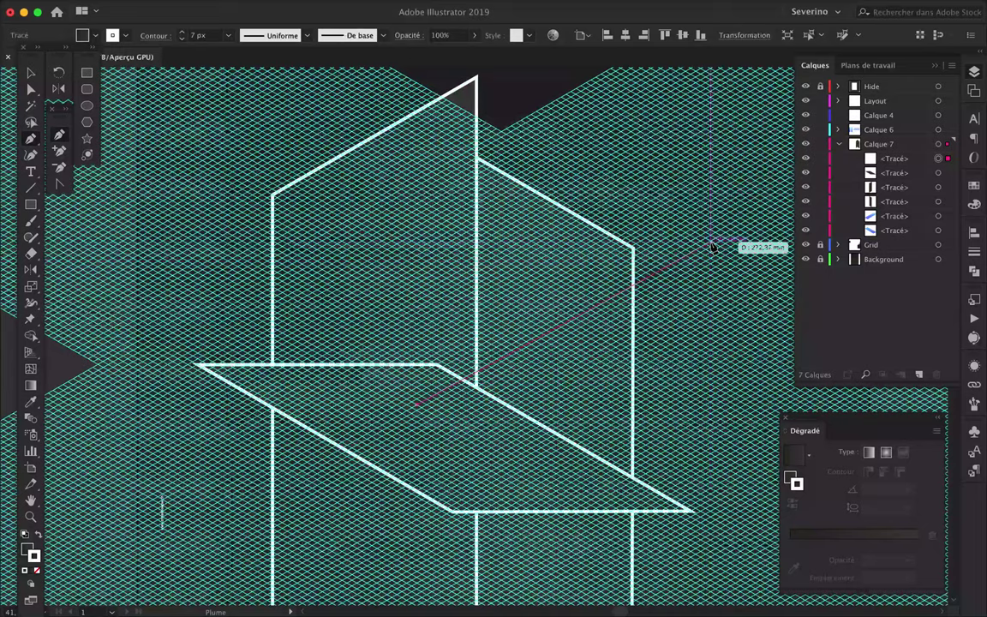
scroll(711, 247, up, 2)
Draw the fin parallelogram's outline running up and to the right from the horizontal plane.
click(711, 235)
scroll(724, 244, right, 5)
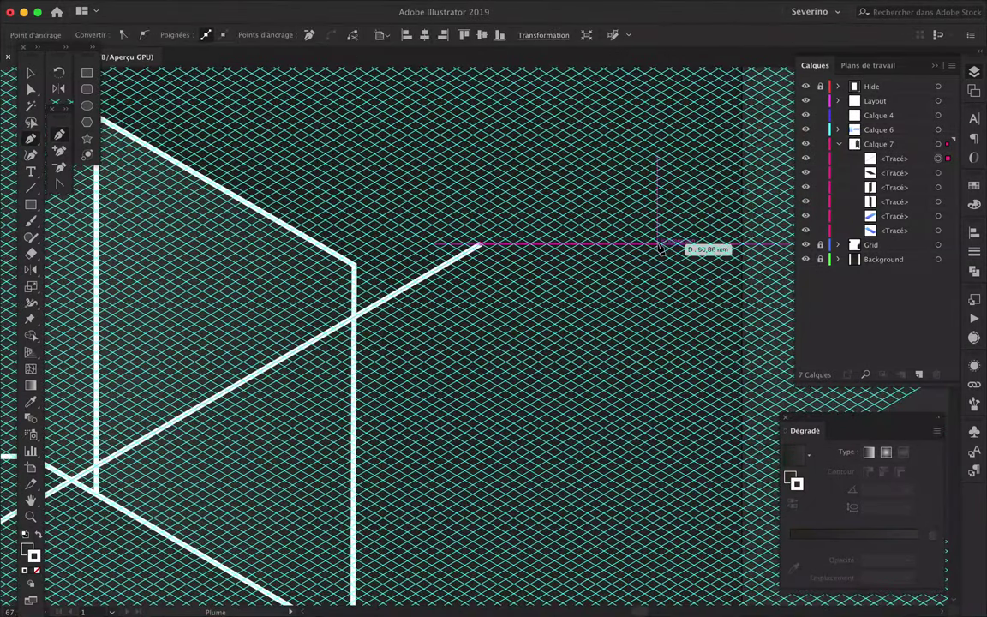
scroll(662, 247, down, 2)
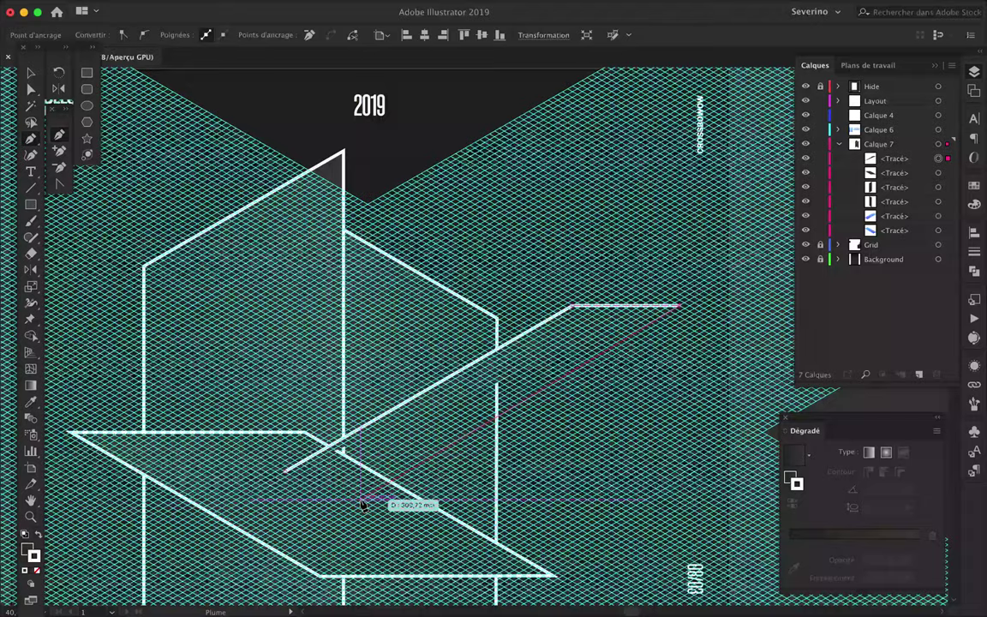
scroll(380, 506, up, 1)
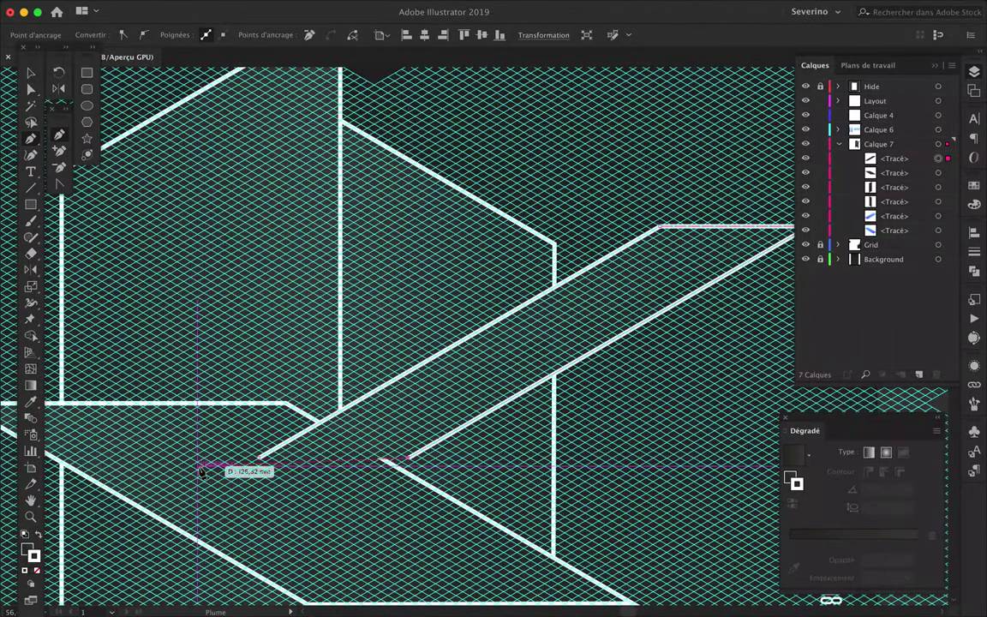
click(422, 444)
Align the fin's top edge with the guide line.
key(a)
scroll(424, 480, up, 3)
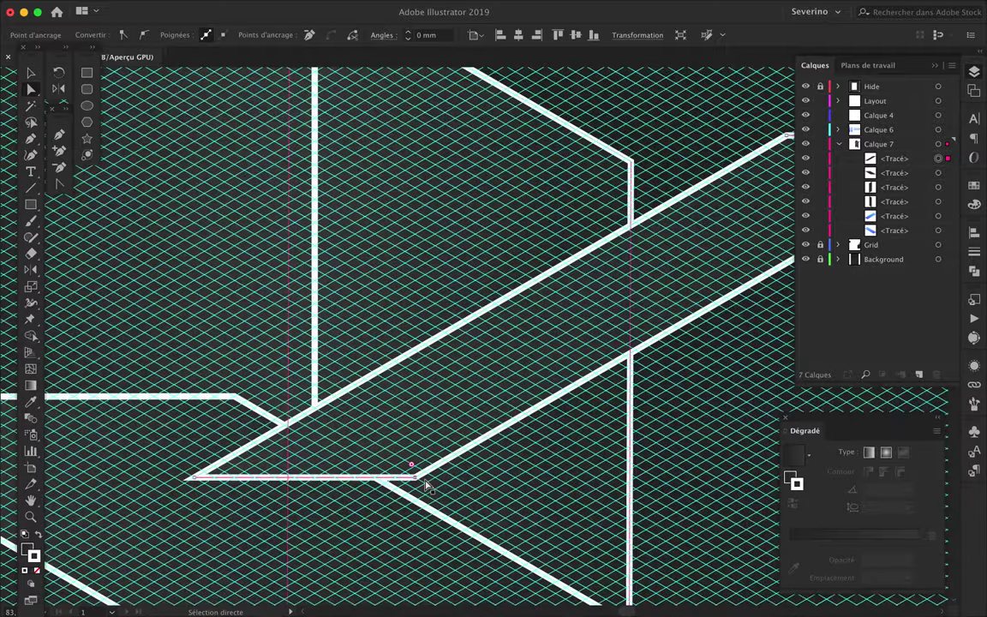
scroll(425, 484, down, 3)
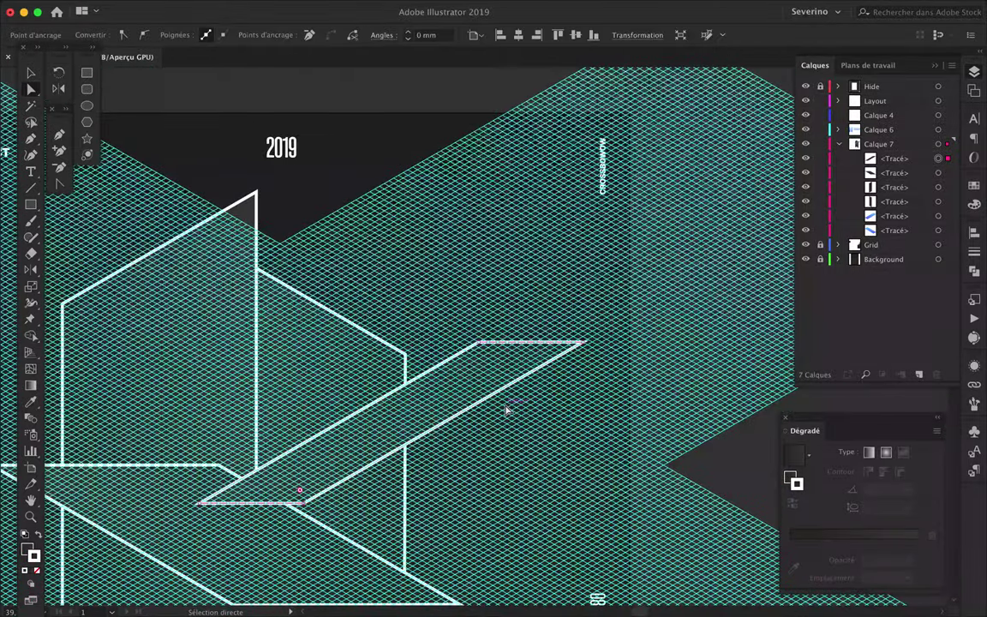
scroll(506, 411, up, 1)
drag(468, 360, 462, 358)
scroll(452, 359, up, 2)
scroll(370, 352, up, 1)
scroll(379, 351, down, 4)
scroll(380, 351, down, 3)
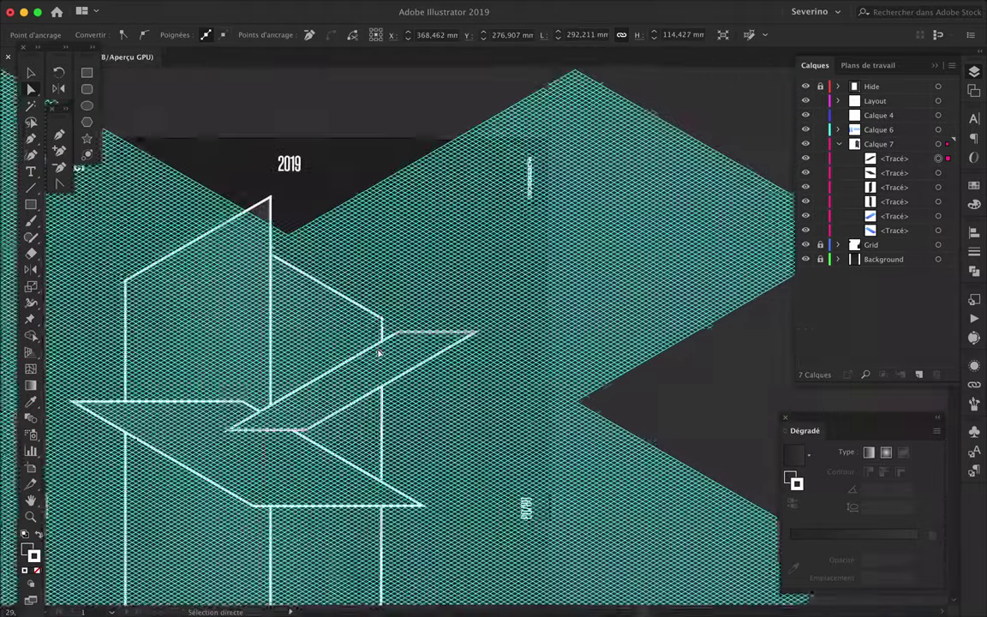
scroll(378, 351, left, 2)
scroll(378, 351, down, 1)
scroll(477, 379, down, 1)
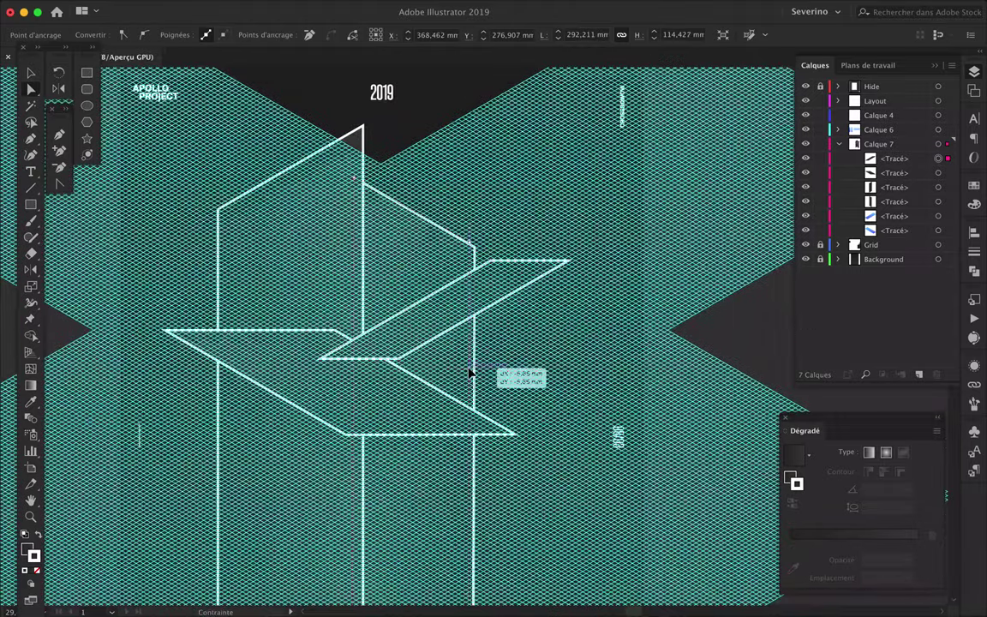
scroll(451, 364, up, 3)
scroll(451, 243, up, 1)
Shift the vertical plane's outline into alignment and nudge its corner anchor down.
click(429, 205)
scroll(429, 205, down, 3)
scroll(335, 315, up, 3)
drag(330, 326, 372, 312)
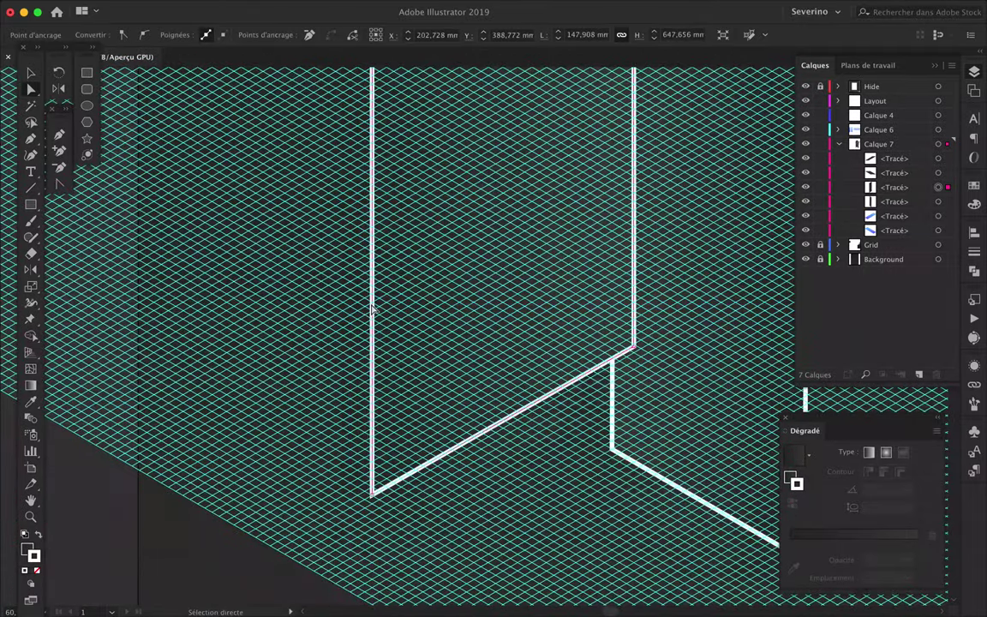
scroll(372, 312, up, 2)
scroll(372, 311, up, 2)
click(774, 257)
key(Down)
key(Down)
key(Down)
scroll(239, 564, down, 3)
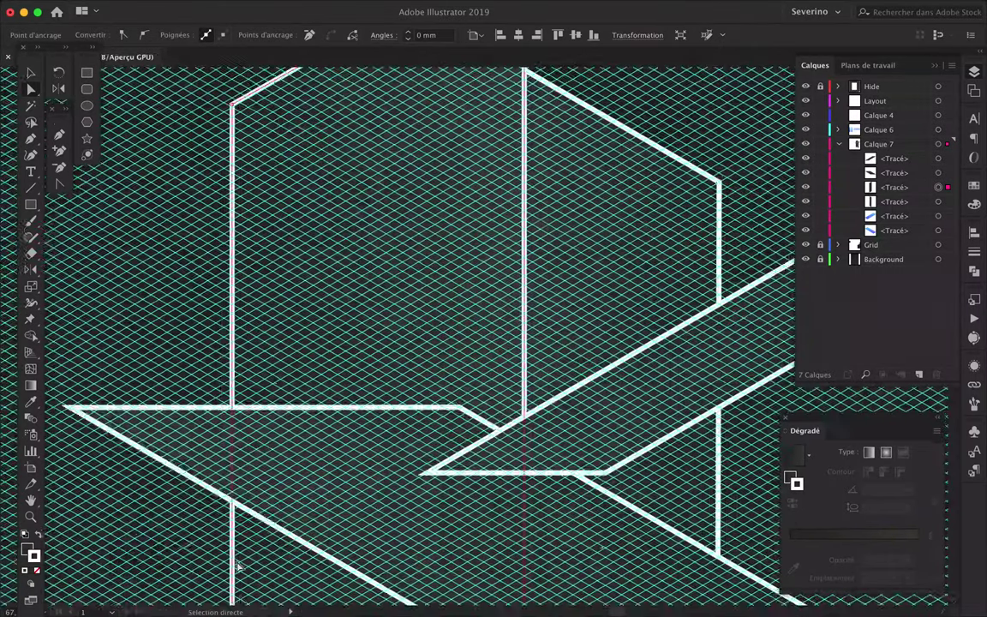
scroll(203, 188, up, 3)
click(204, 204)
scroll(518, 82, down, 2)
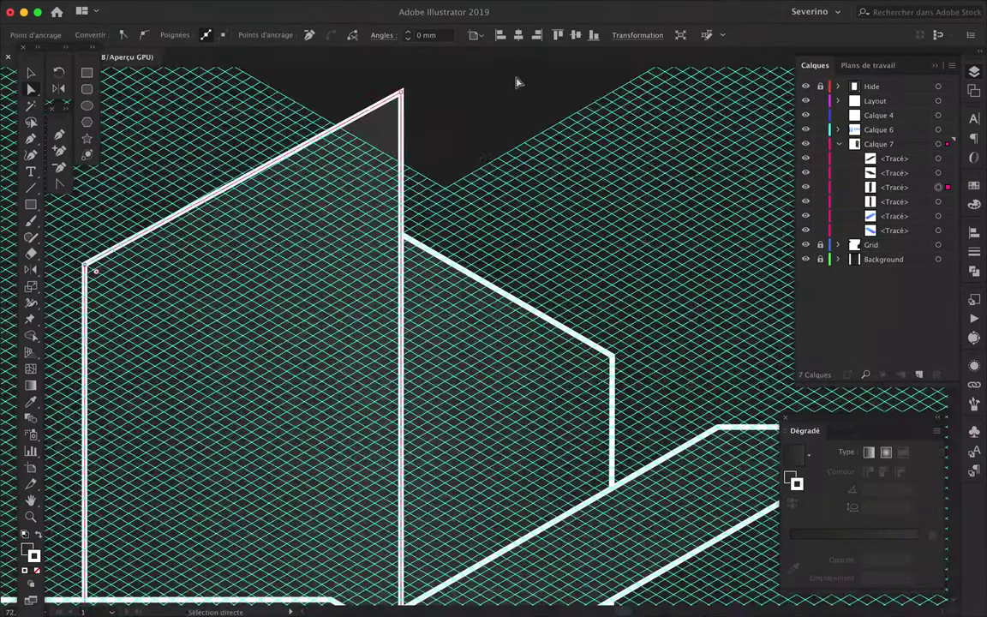
scroll(406, 88, down, 3)
scroll(265, 212, up, 3)
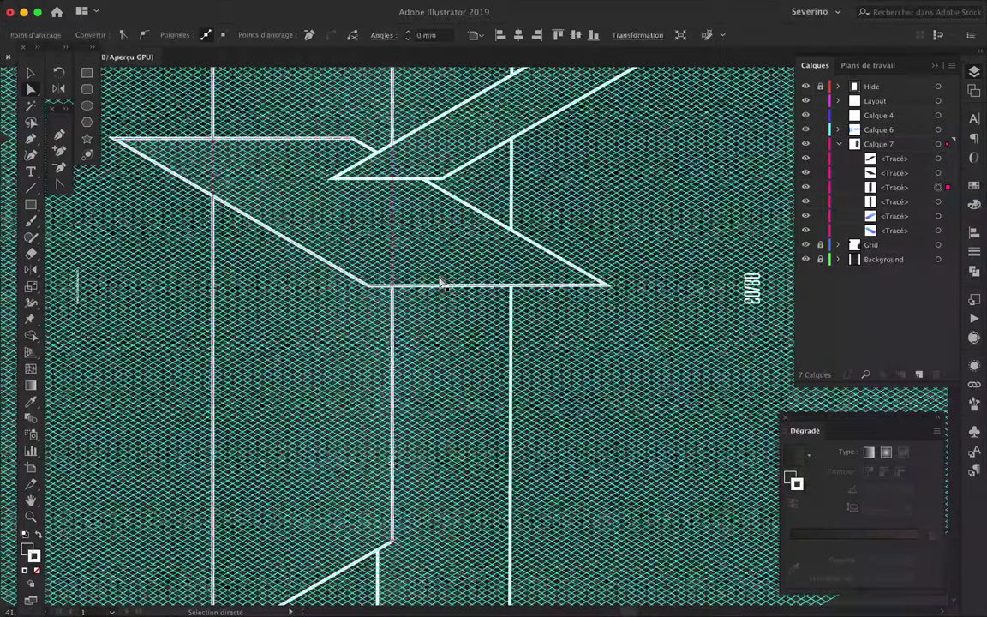
Reposition the horizontal plane's outline and level its bottom edge and top-left corner.
click(489, 314)
scroll(491, 317, up, 1)
scroll(489, 314, up, 4)
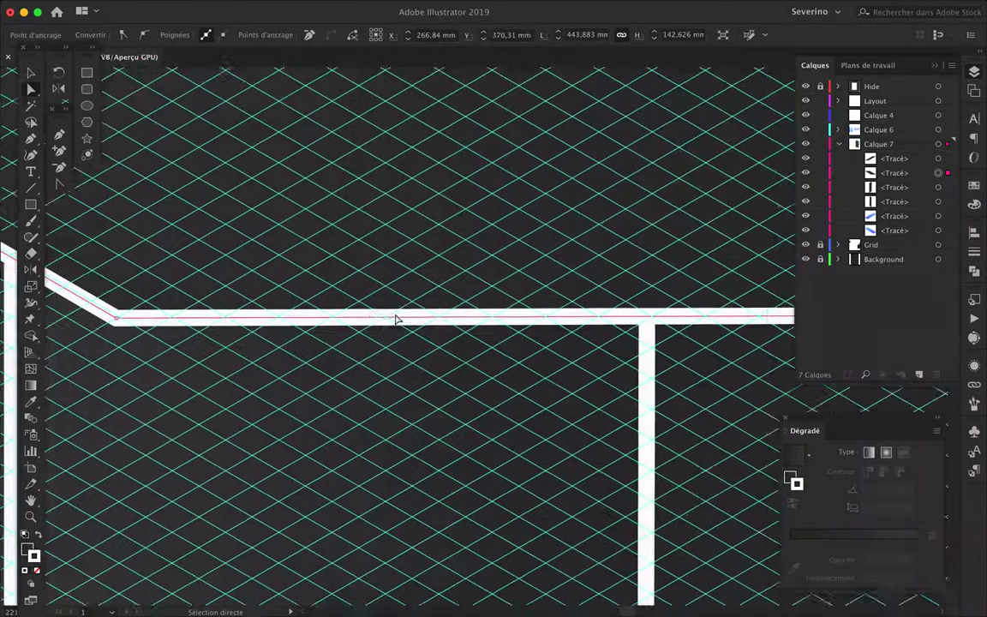
drag(370, 329, 375, 328)
scroll(374, 328, down, 4)
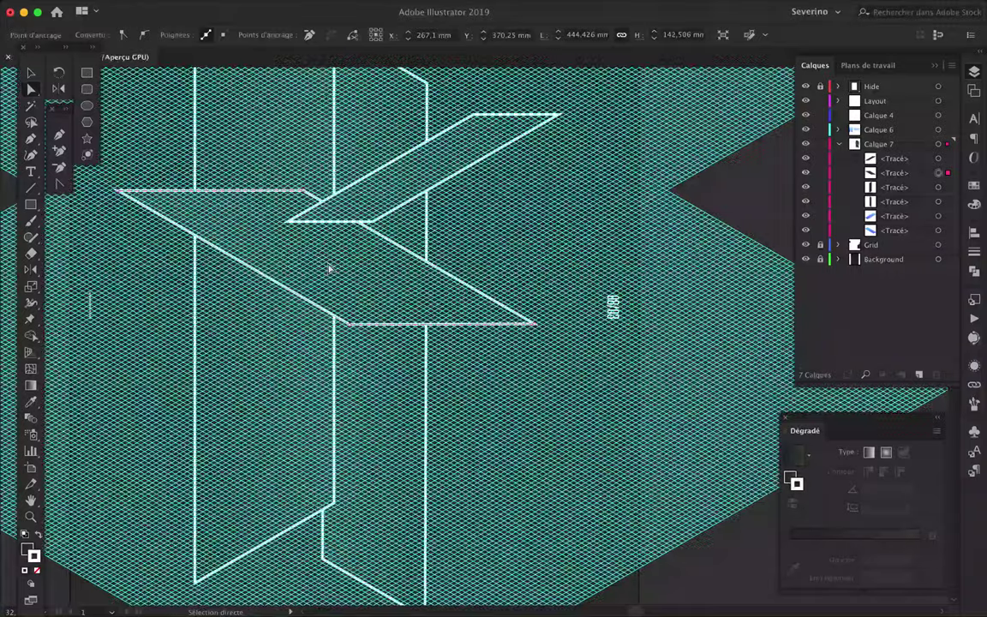
drag(375, 328, 299, 269)
scroll(257, 218, up, 5)
mouse_move(385, 225)
mouse_down()
mouse_move(384, 246)
mouse_move(385, 214)
mouse_up()
scroll(386, 214, down, 5)
Move layer Calque 6 beneath Calque 7 and draw a circle near the top plane.
click(839, 144)
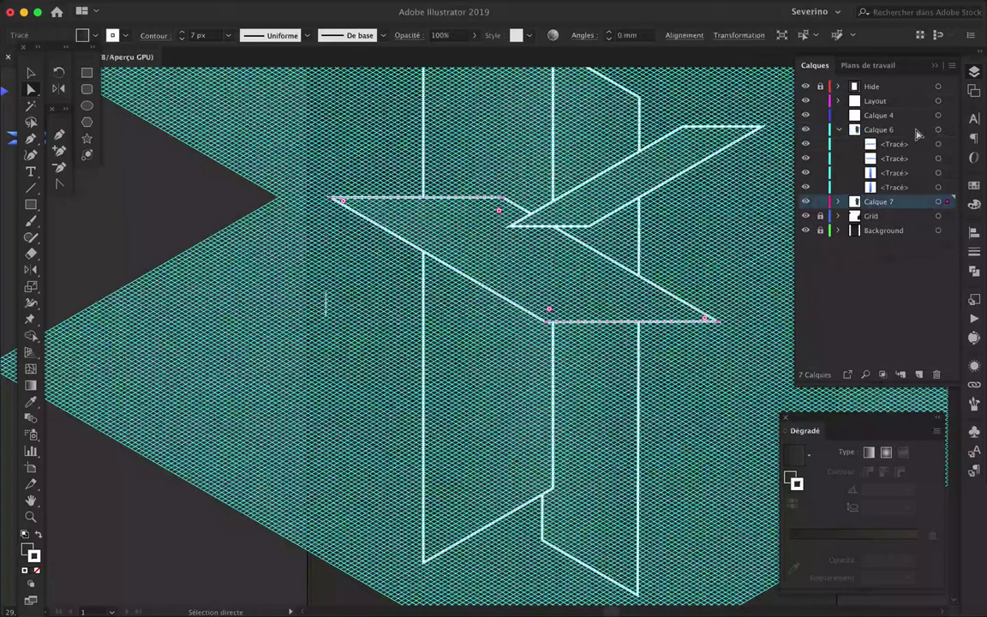
click(878, 129)
drag(878, 129, 878, 208)
key(u)
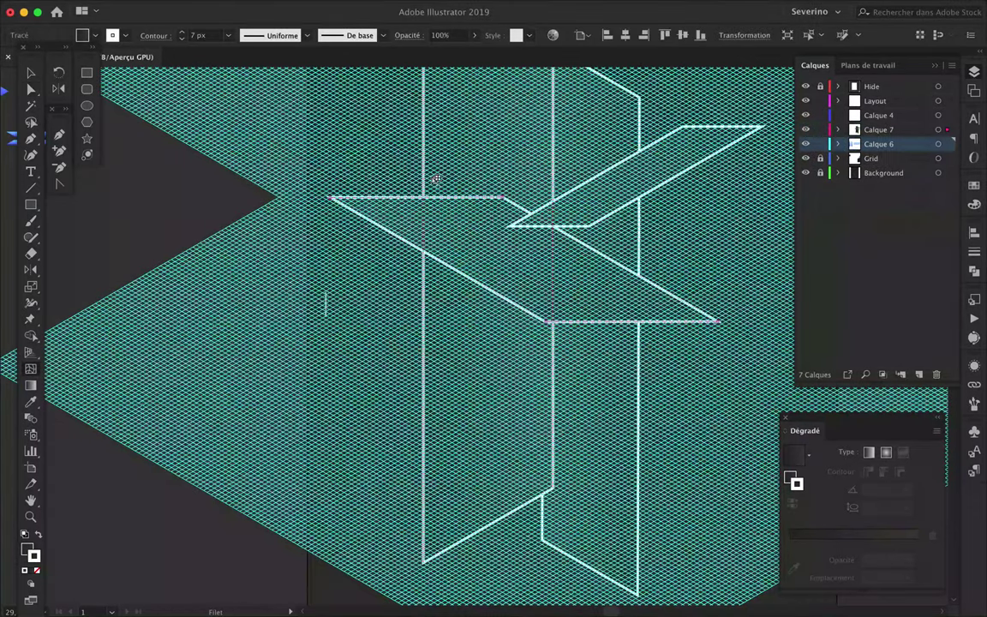
drag(31, 204, 81, 235)
drag(383, 123, 514, 251)
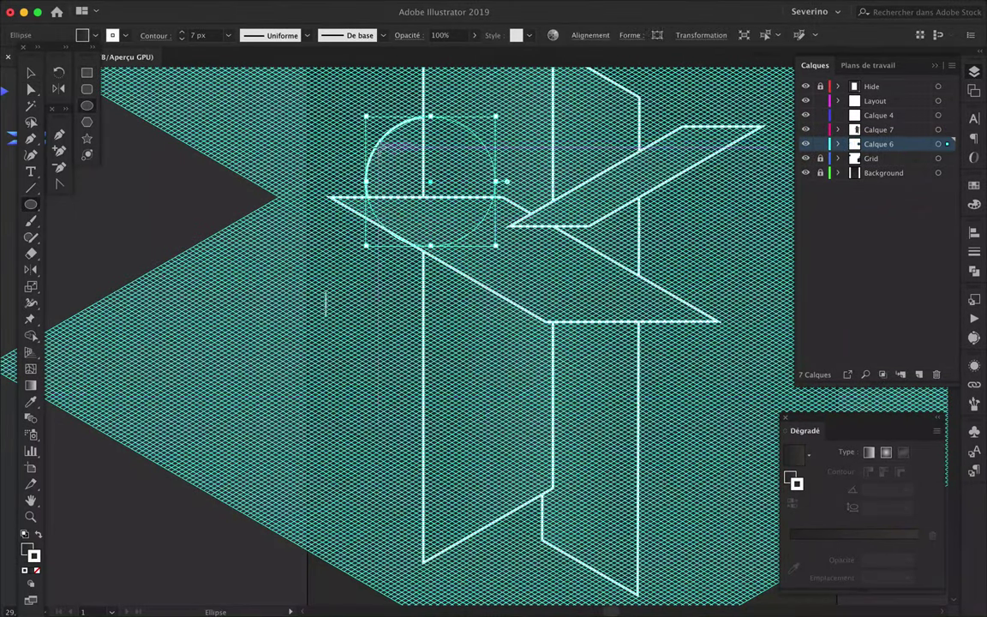
Fill the circle with a blue-to-teal gradient and remove its outline.
click(974, 210)
click(874, 221)
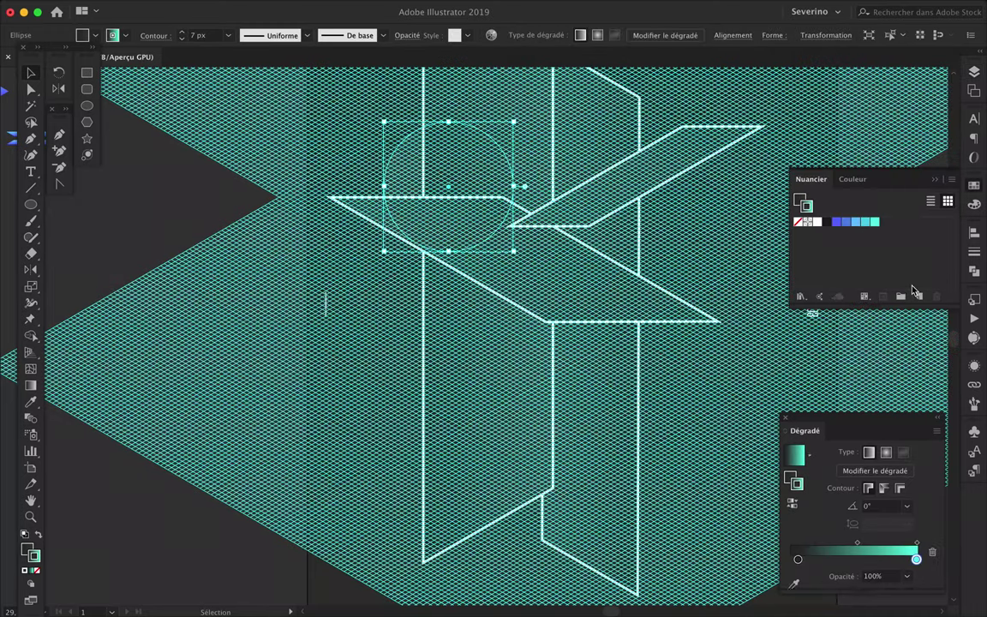
drag(798, 561, 795, 561)
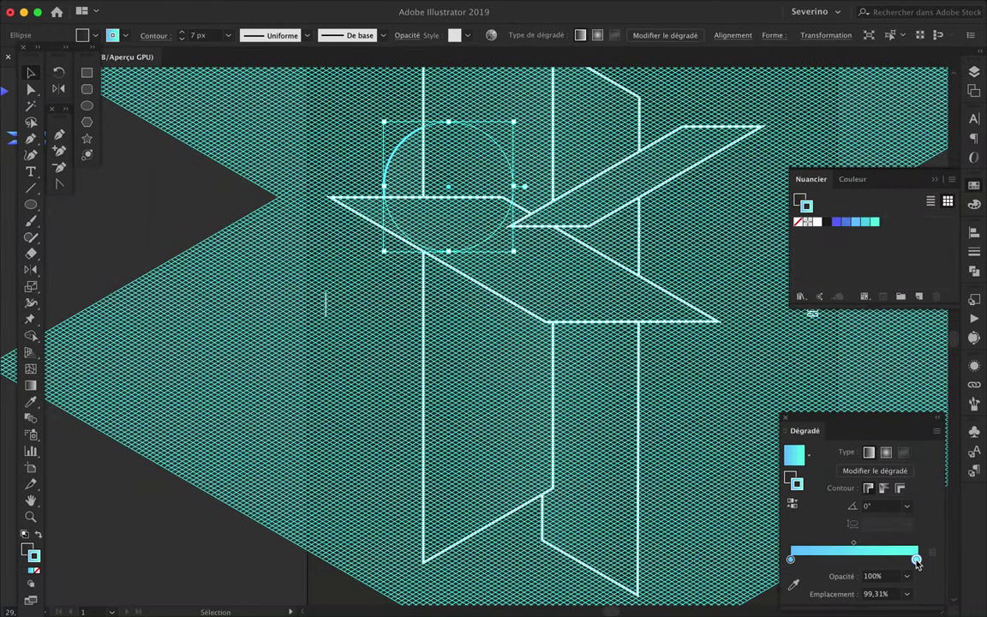
click(36, 570)
scroll(326, 247, down, 2)
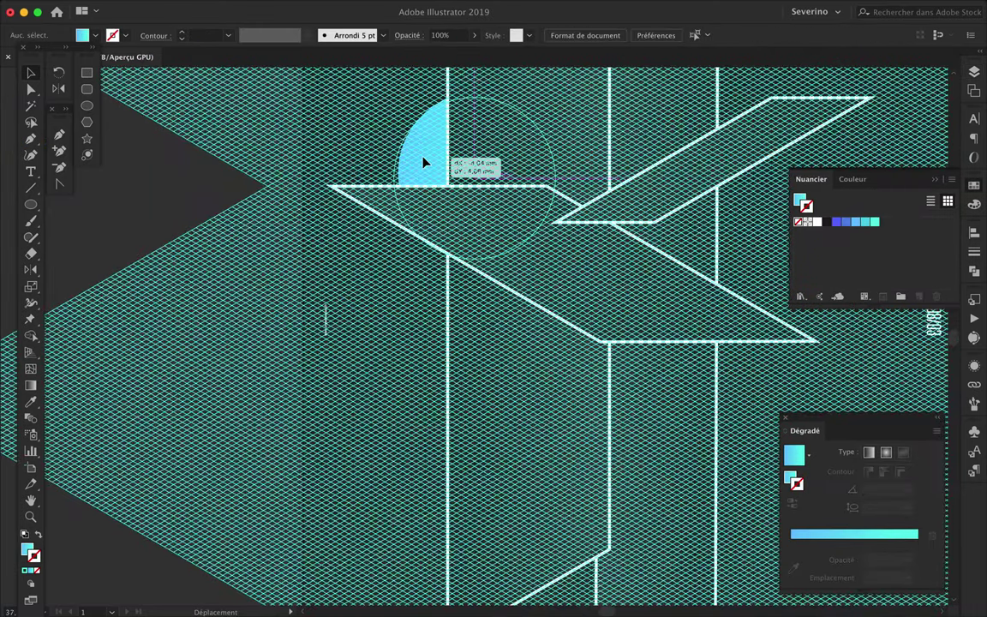
Add a gradient circle right of the fins and make its gradient radial.
key(m)
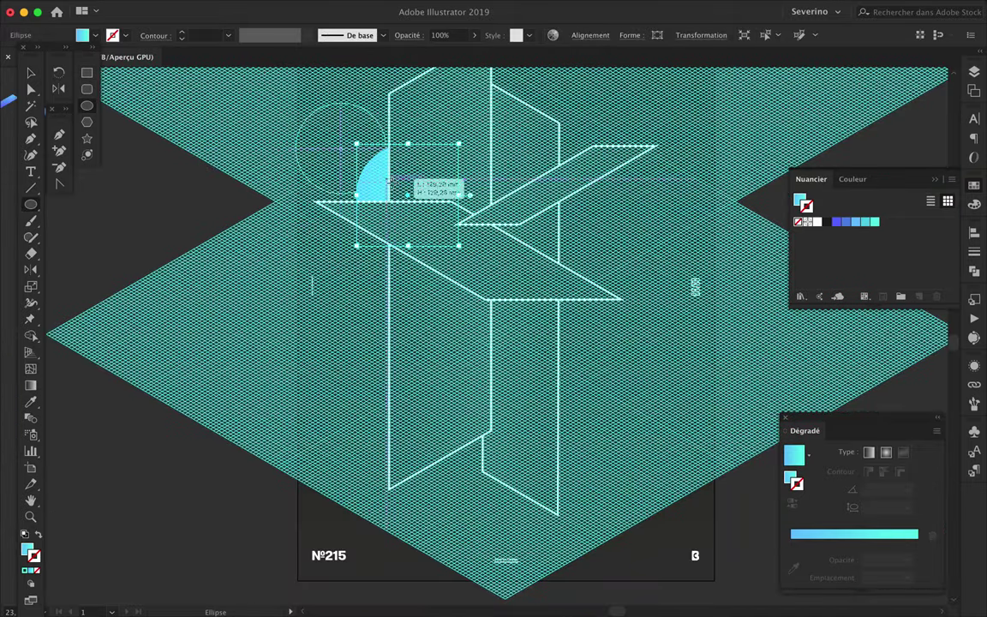
key(v)
key(ctrl+shift+a)
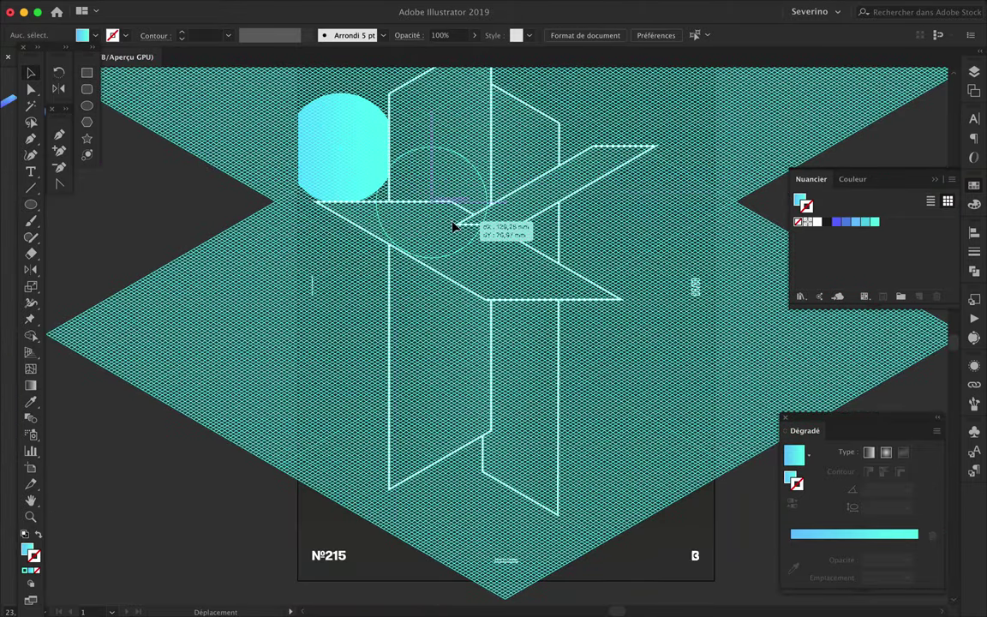
scroll(340, 364, down, 2)
drag(510, 271, 511, 271)
scroll(511, 271, up, 2)
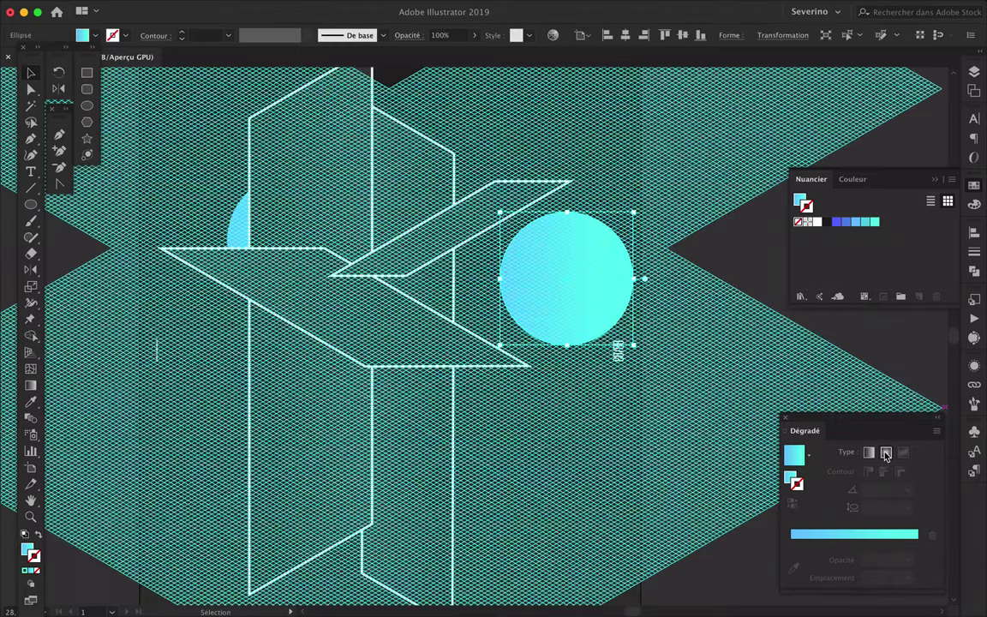
click(36, 571)
click(885, 452)
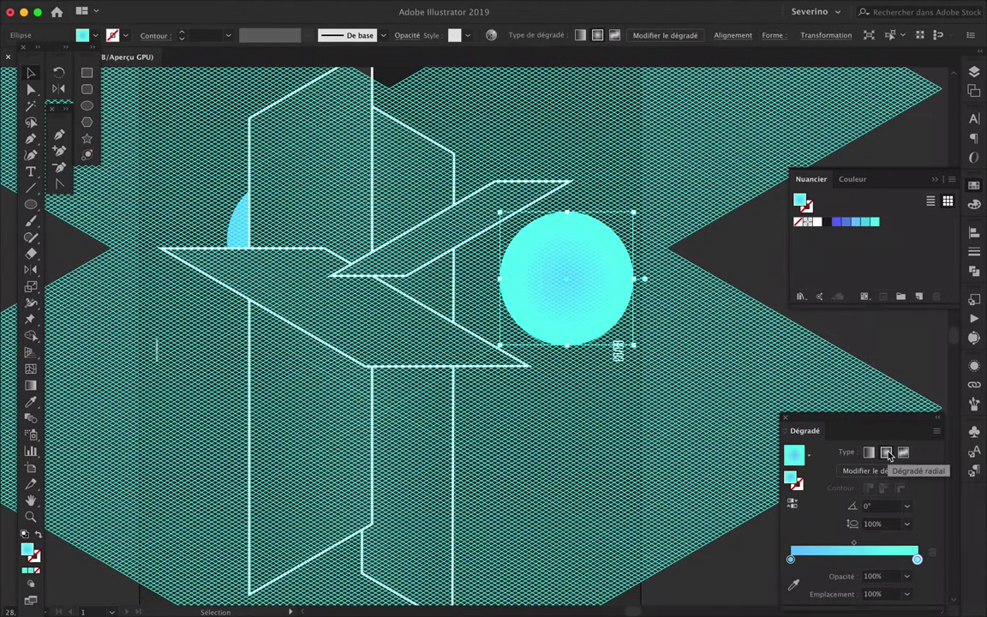
Shrink the right circle to a small dot and add a small gradient circle at lower left.
key(i)
key(a)
key(v)
click(565, 315)
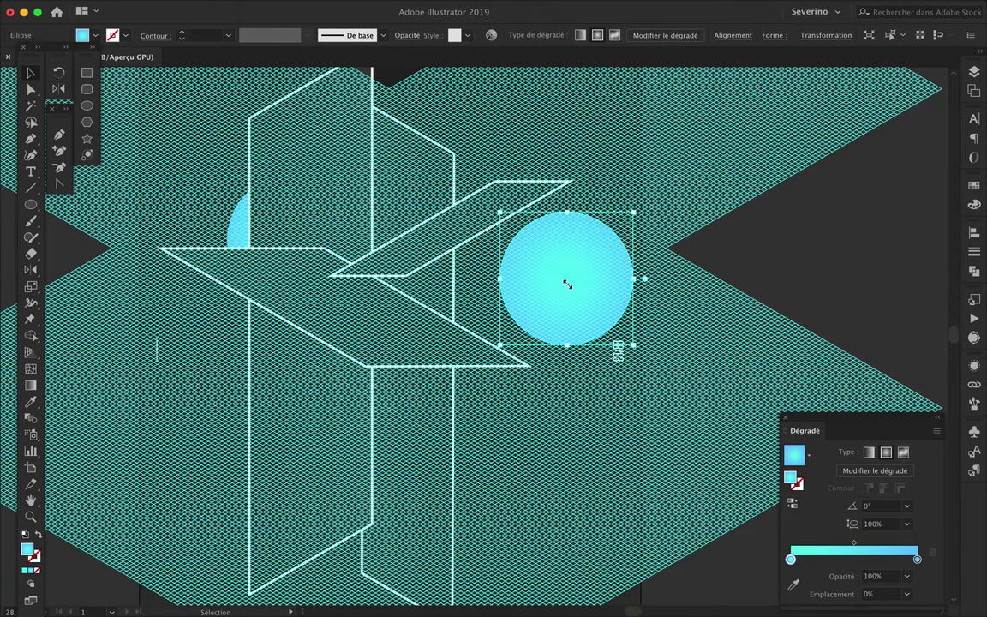
drag(634, 346, 578, 293)
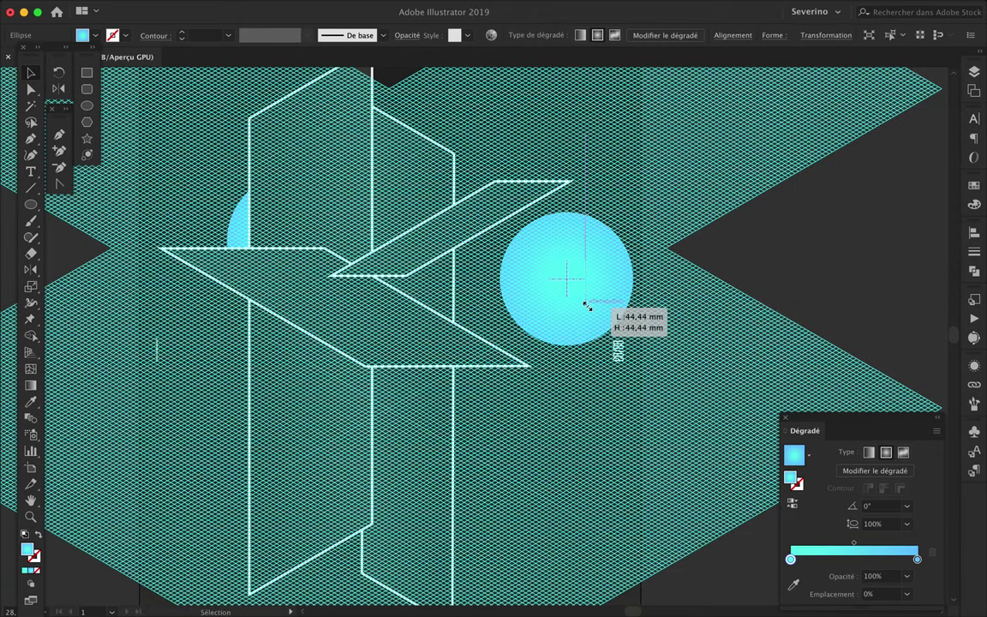
key(l)
drag(182, 514, 213, 540)
scroll(392, 480, up, 5)
key(p)
scroll(402, 481, up, 2)
Draw a blue gradient parallelogram strip with four corners on the isometric grid.
click(449, 466)
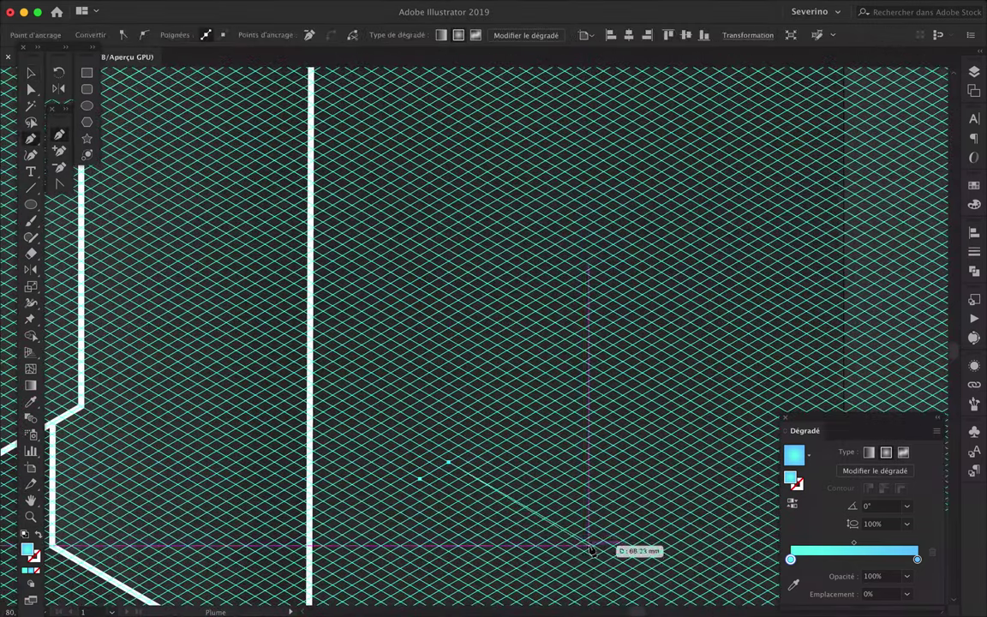
click(584, 536)
click(553, 550)
click(419, 477)
scroll(420, 480, down, 2)
scroll(420, 485, down, 5)
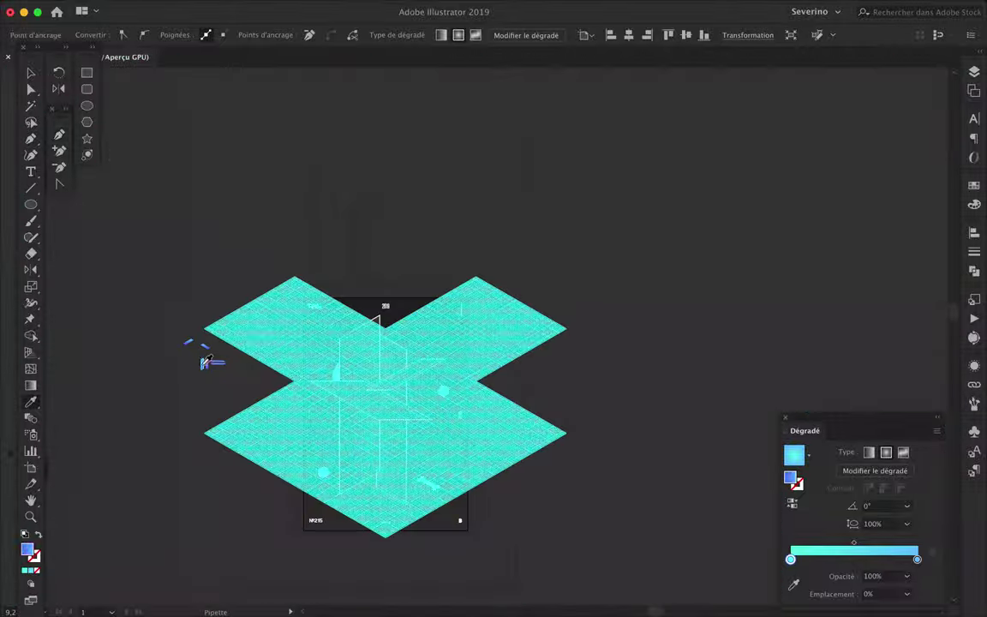
scroll(514, 463, up, 3)
key(v)
scroll(532, 451, up, 2)
scroll(532, 451, up, 2)
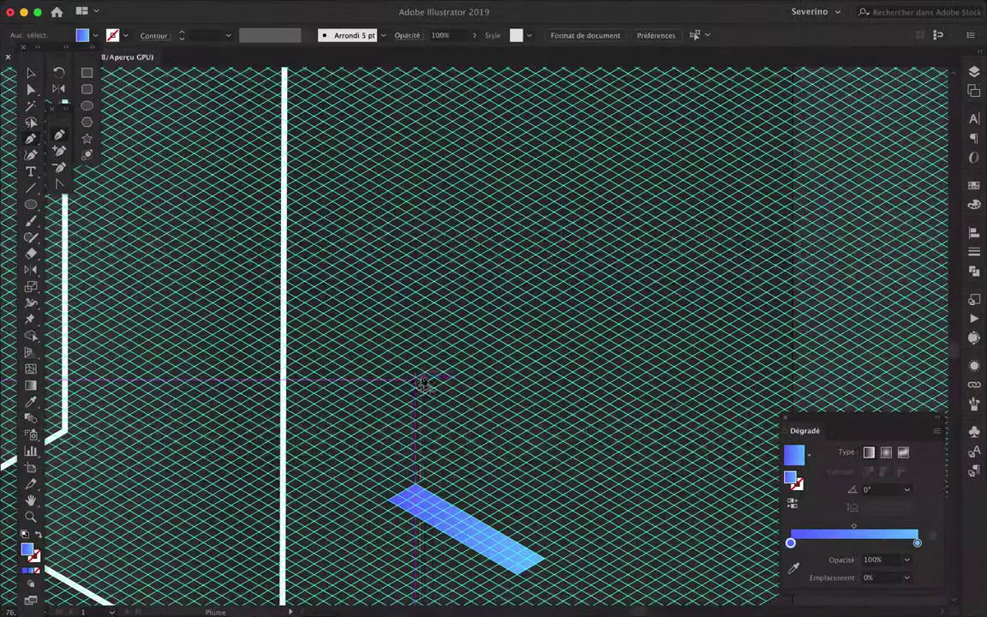
scroll(352, 331, up, 2)
Draw a second gradient strip higher up on the grid.
key(p)
click(368, 315)
click(494, 393)
click(465, 411)
click(339, 332)
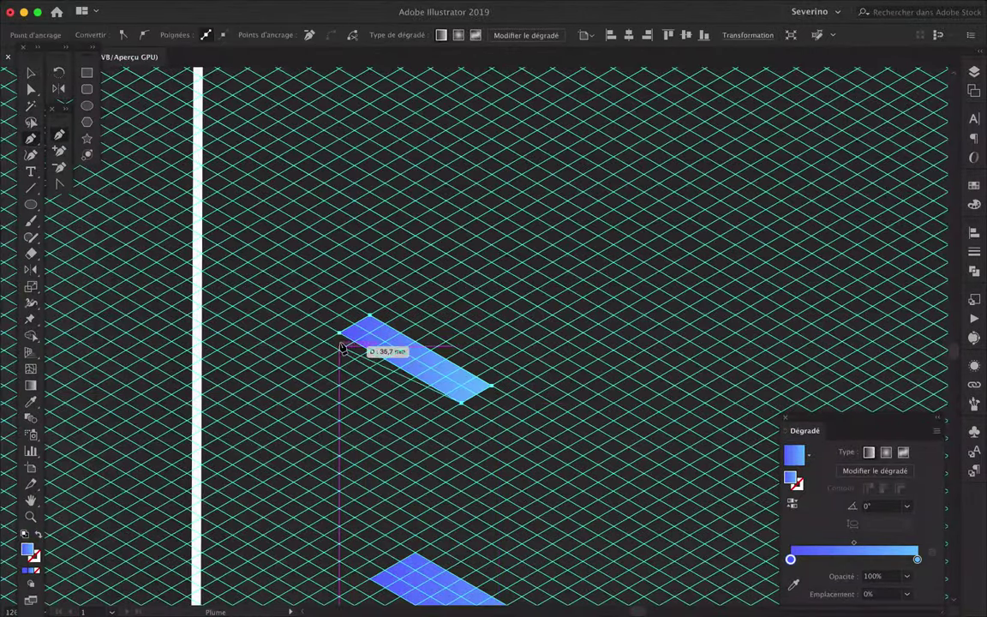
scroll(343, 351, down, 2)
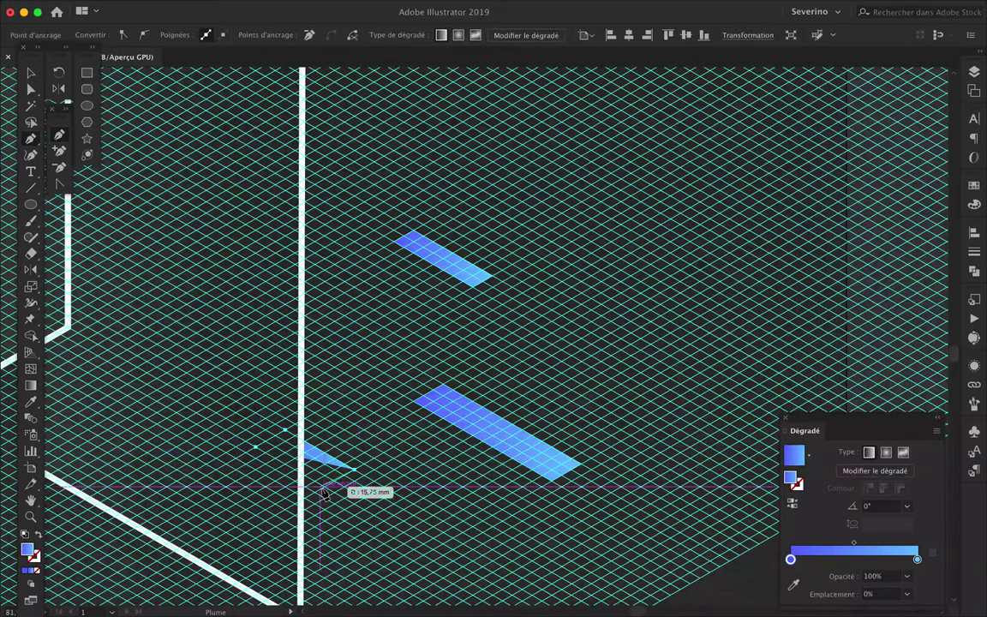
Move the new strips from Calque 6 onto layer Calque 4, above the white lines.
click(974, 92)
click(838, 144)
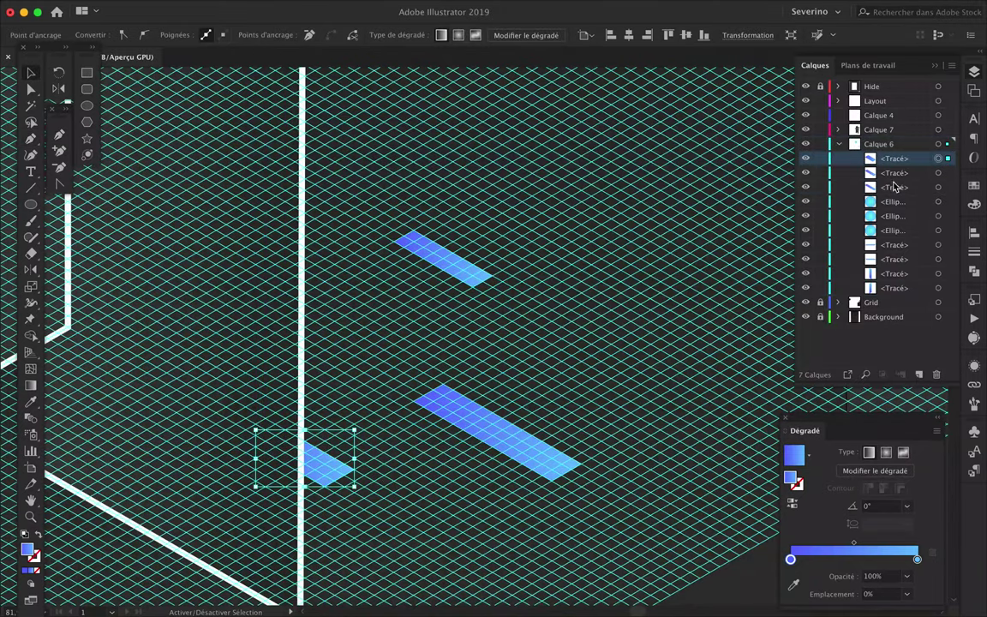
drag(948, 144, 948, 115)
scroll(533, 260, down, 3)
scroll(532, 260, up, 3)
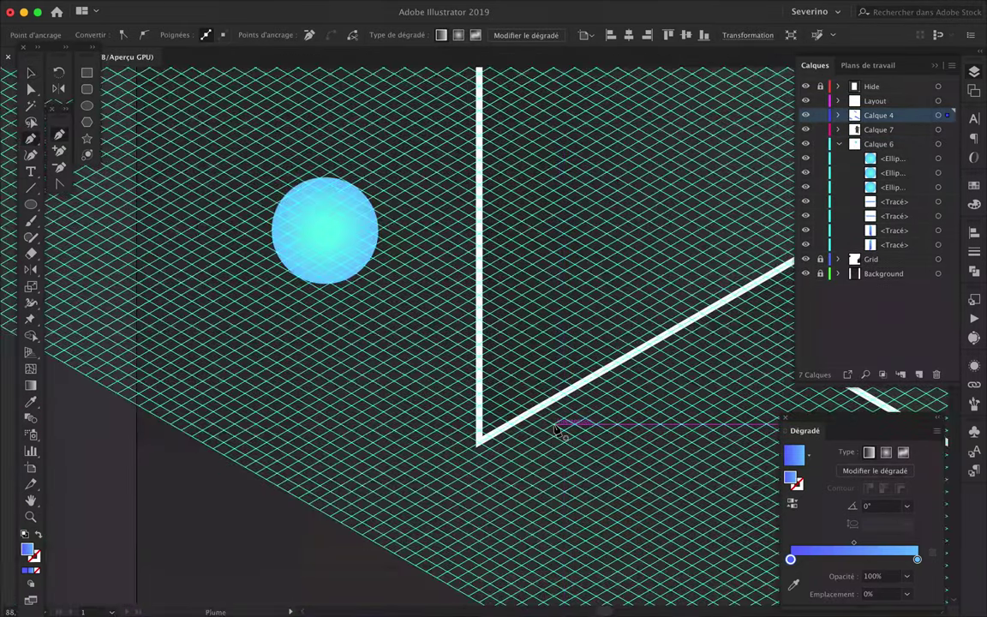
scroll(352, 381, up, 3)
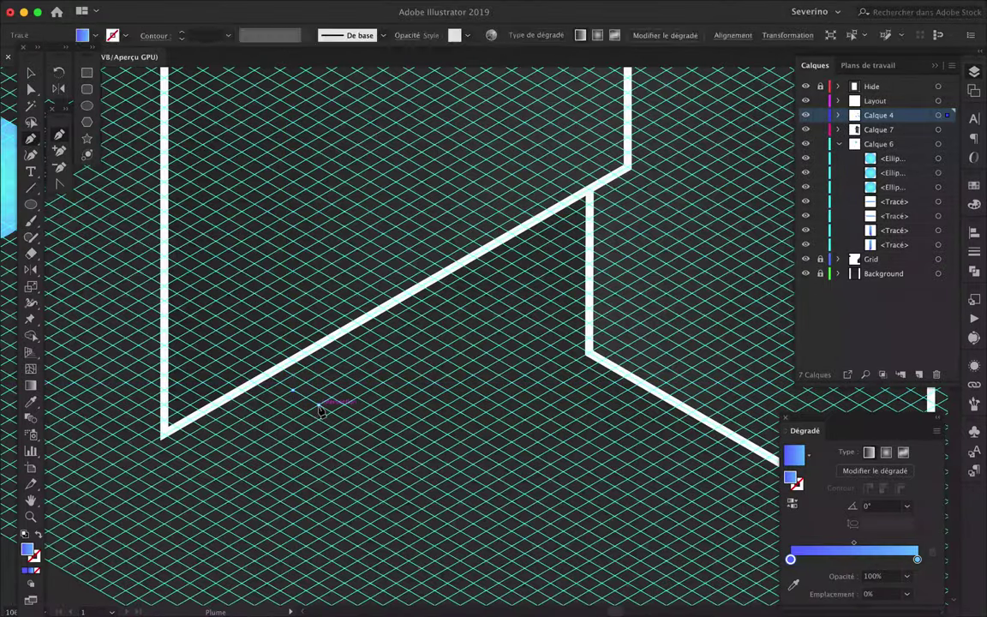
Draw a blue strip below the plane's lower corner.
click(320, 410)
click(291, 395)
click(206, 440)
click(227, 454)
click(319, 409)
scroll(291, 395, left, 3)
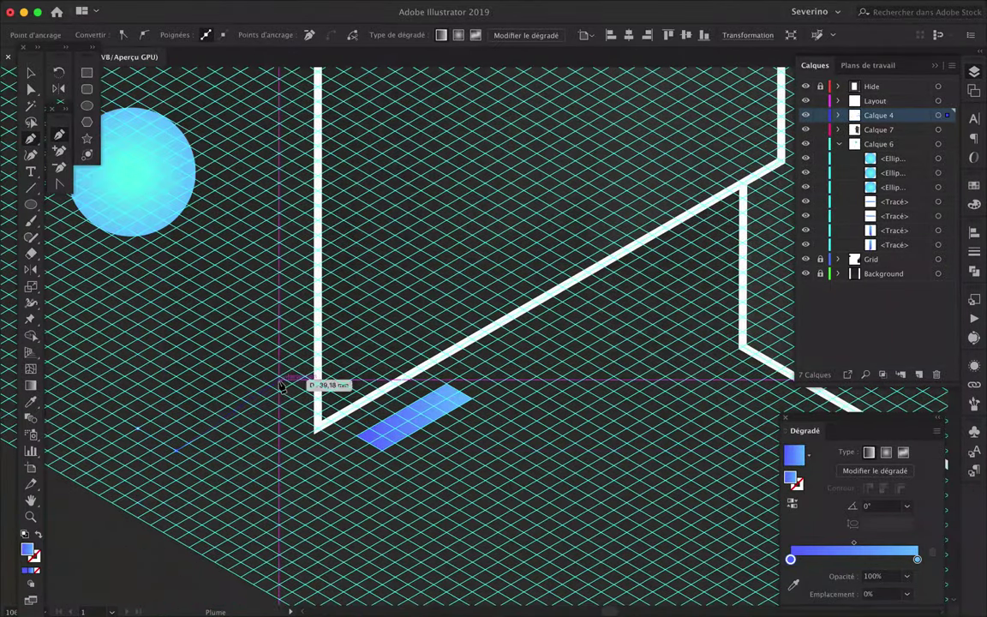
Add a long blue strip to the left and a small strip above it.
click(369, 340)
click(330, 317)
click(139, 428)
click(178, 449)
click(241, 310)
scroll(243, 320, down, 3)
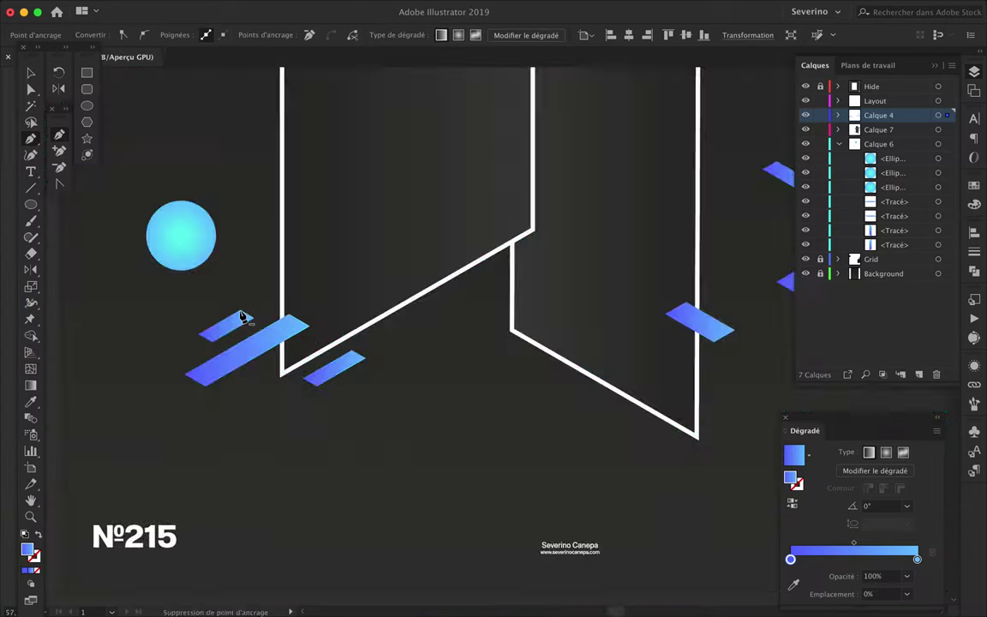
click(137, 393)
key(v)
scroll(207, 470, down, 2)
scroll(207, 469, up, 3)
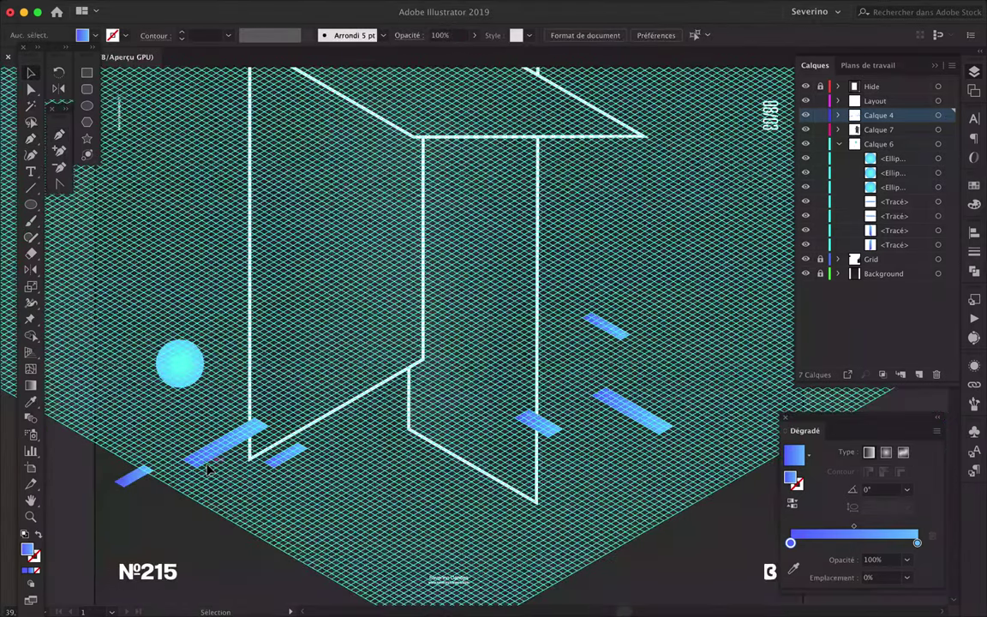
scroll(208, 469, down, 2)
scroll(209, 468, up, 5)
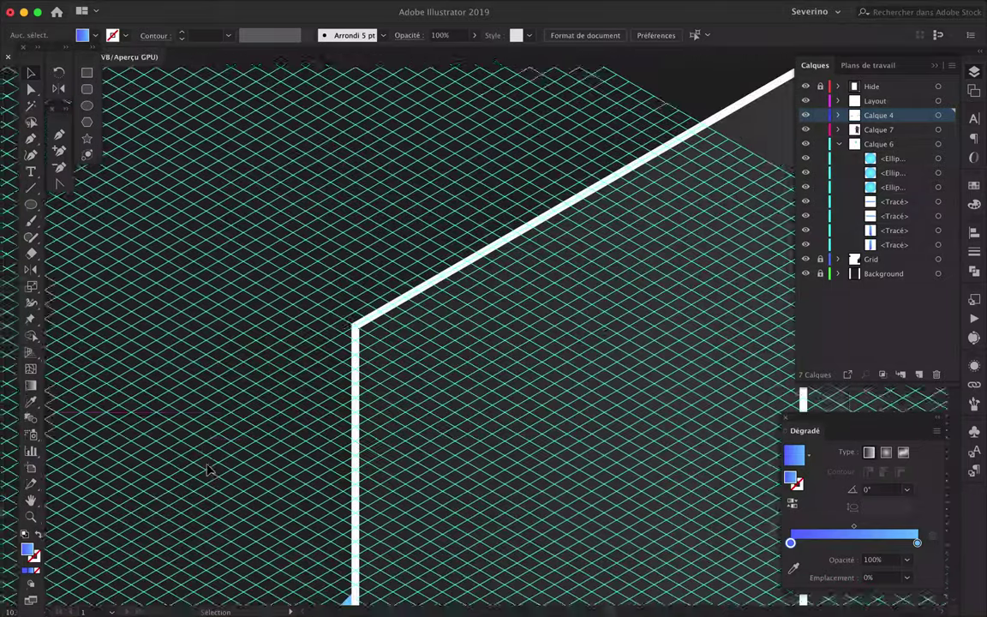
Draw a gradient strip near the upper left of the poster.
key(p)
click(266, 355)
click(304, 341)
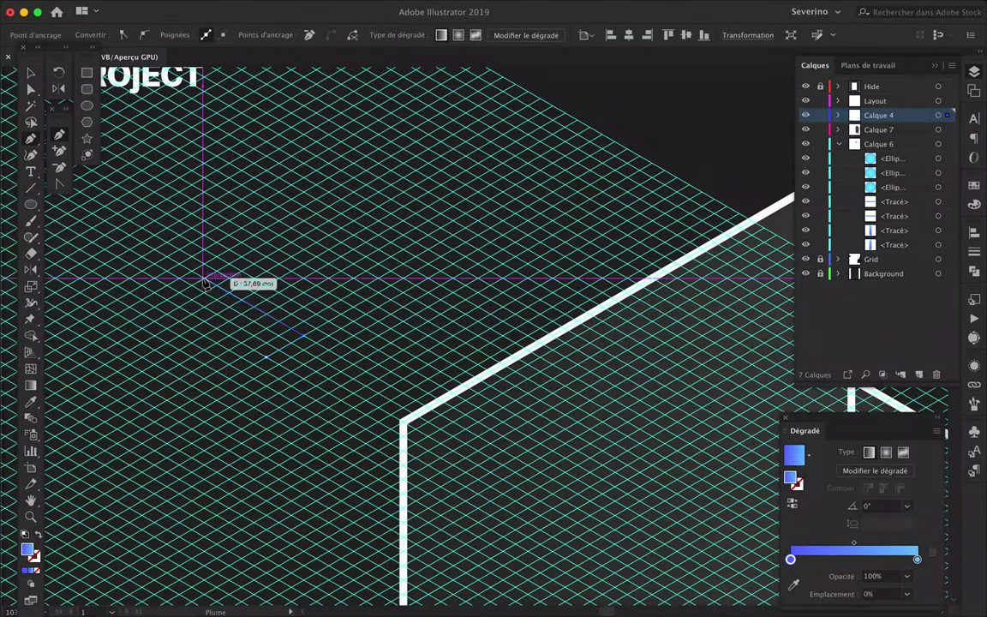
click(209, 275)
click(171, 282)
click(265, 355)
scroll(518, 457, up, 5)
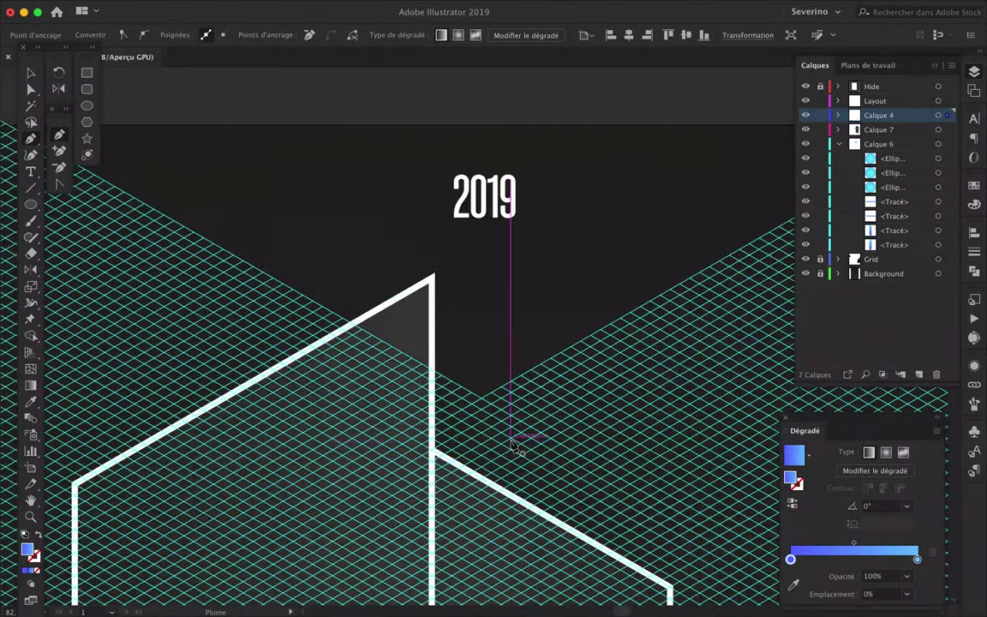
Draw a gradient strip beneath the 2019 title.
click(511, 441)
click(557, 462)
click(759, 371)
click(708, 345)
click(512, 441)
scroll(613, 467, up, 3)
Add a thin parallelogram strip beside the title strip.
click(593, 443)
click(642, 472)
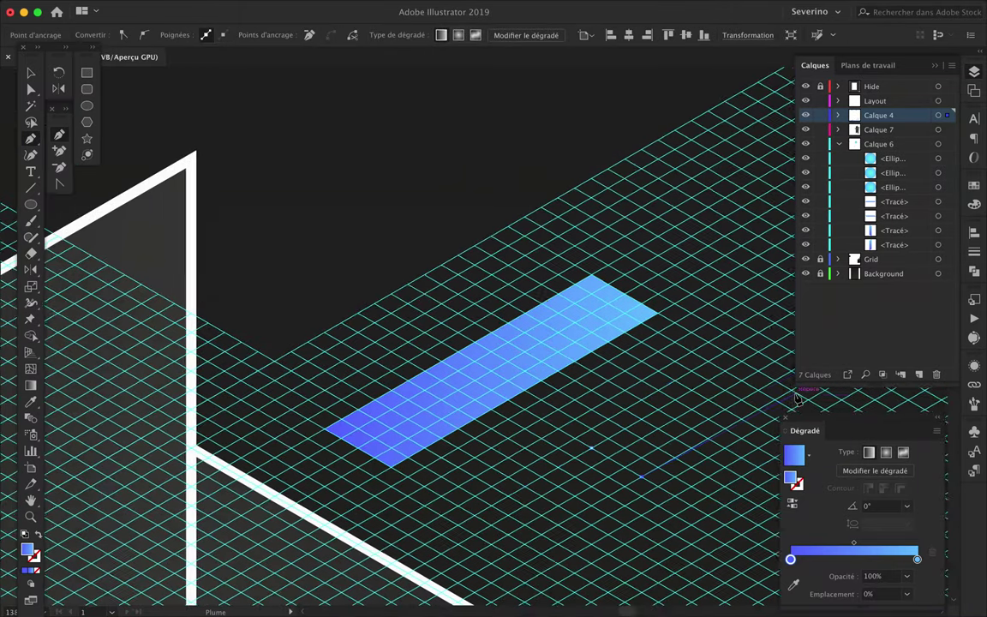
scroll(642, 472, right, 5)
click(649, 378)
click(602, 360)
click(377, 474)
scroll(379, 480, down, 5)
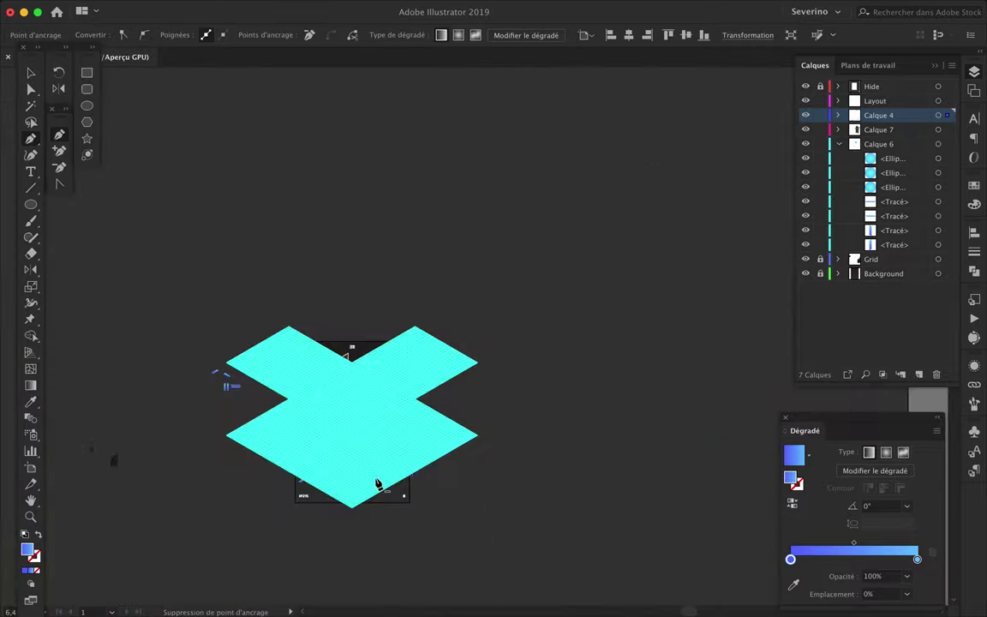
Select the white outlines on Calque 7 and shift them onto the grid.
key(v)
click(356, 376)
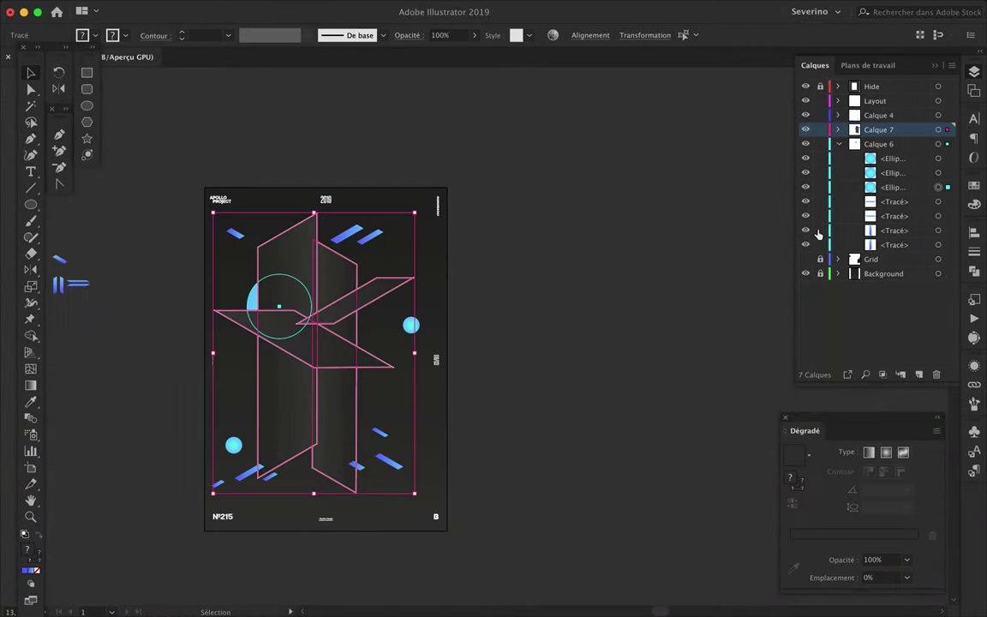
key(ctrl+plus)
key(ctrl+plus)
key(ctrl+plus)
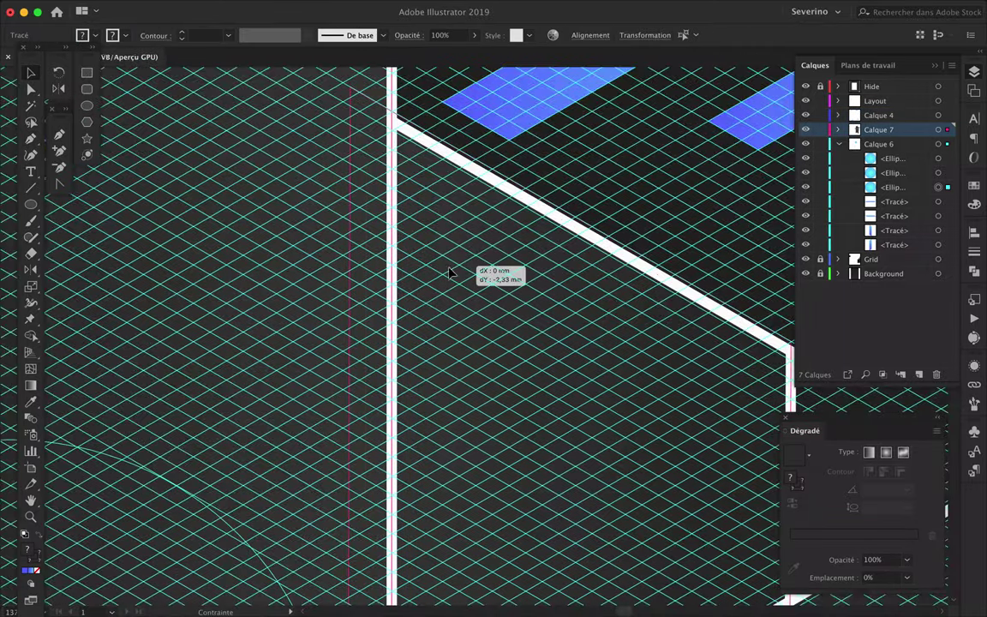
key(ctrl+minus)
key(ctrl+minus)
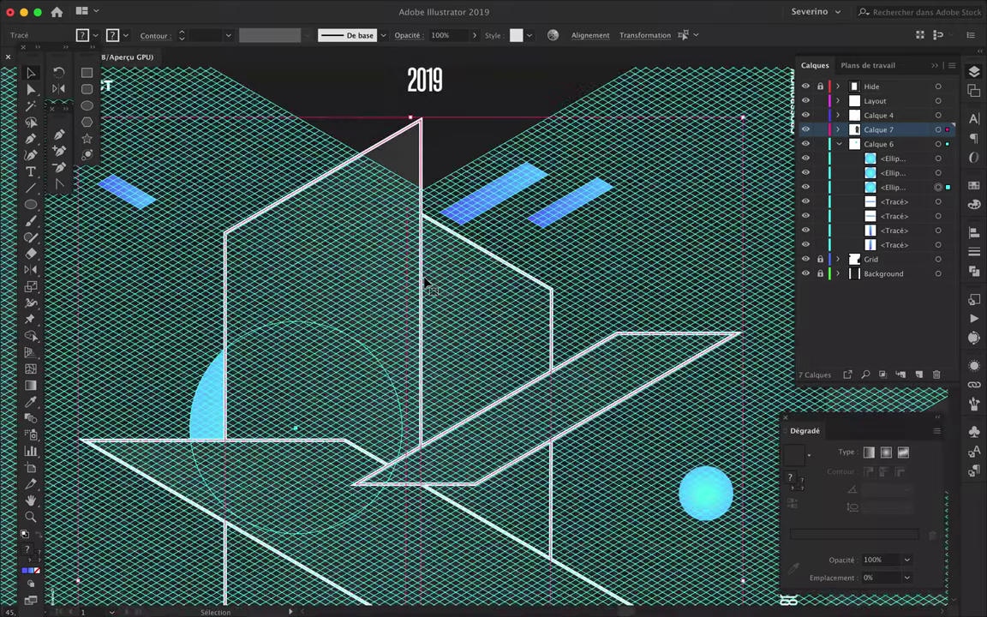
key(ctrl+plus)
drag(443, 268, 622, 289)
key(ctrl+minus)
key(ctrl+minus)
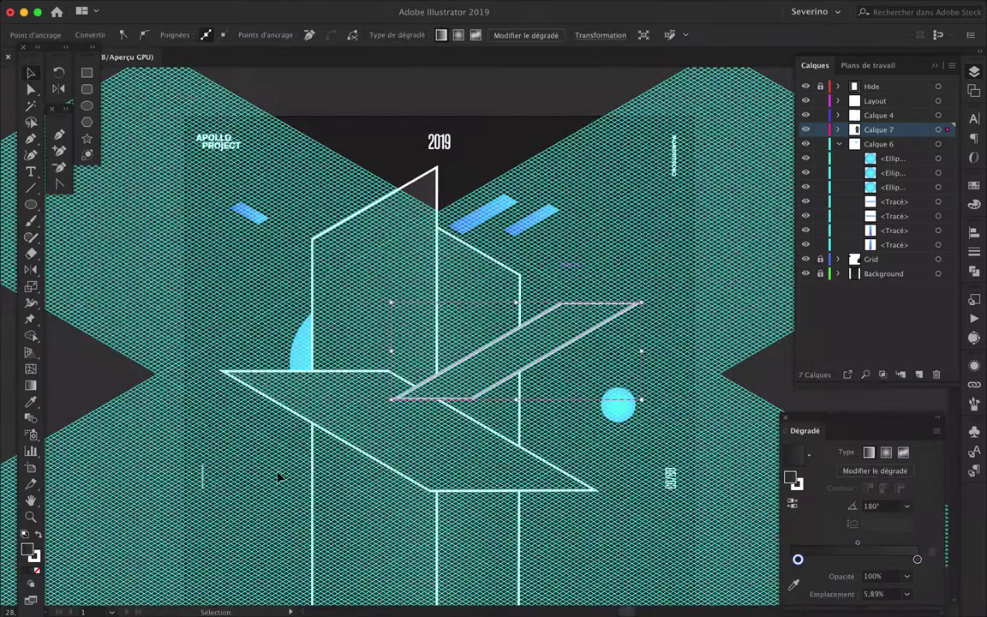
key(ctrl+plus)
key(ctrl+plus)
key(ctrl+plus)
mouse_move(586, 341)
mouse_down()
mouse_move(576, 335)
mouse_move(257, 484)
mouse_up()
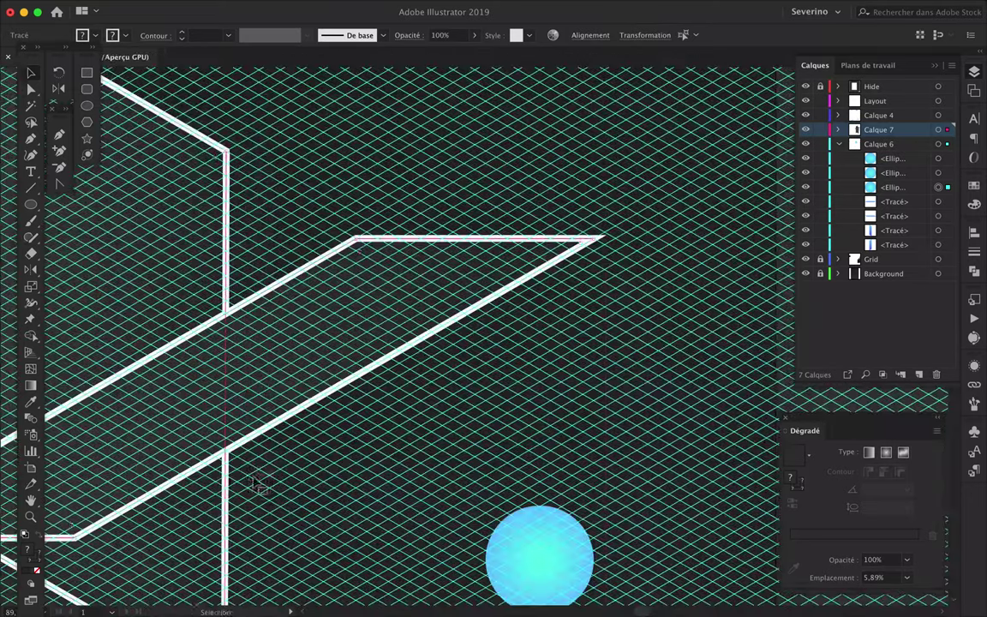
Move the fin edge and the plane's horizontal edge down onto the grid, then pan the view.
key(a)
key(ctrl+plus)
drag(253, 267, 195, 310)
key(ctrl+minus)
key(ctrl+minus)
key(ctrl+minus)
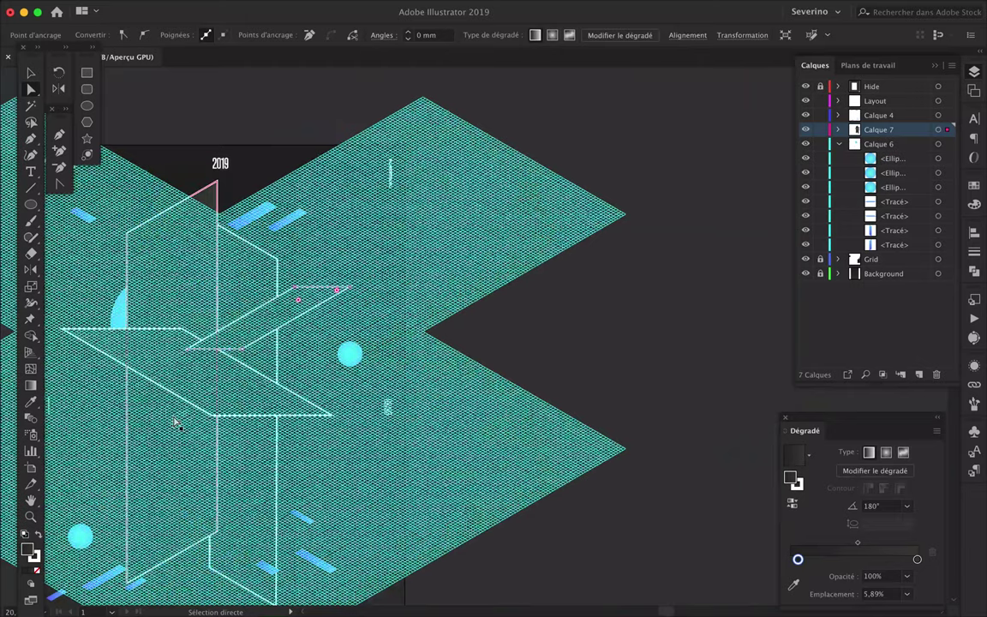
key(ctrl+plus)
key(ctrl+plus)
key(p)
key(a)
key(ctrl+plus)
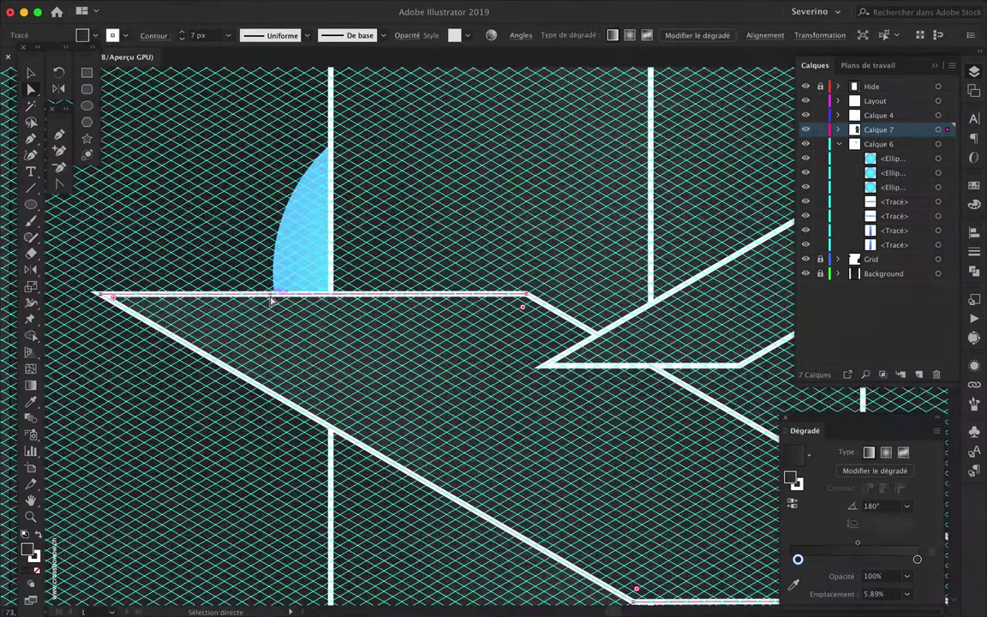
drag(182, 300, 216, 320)
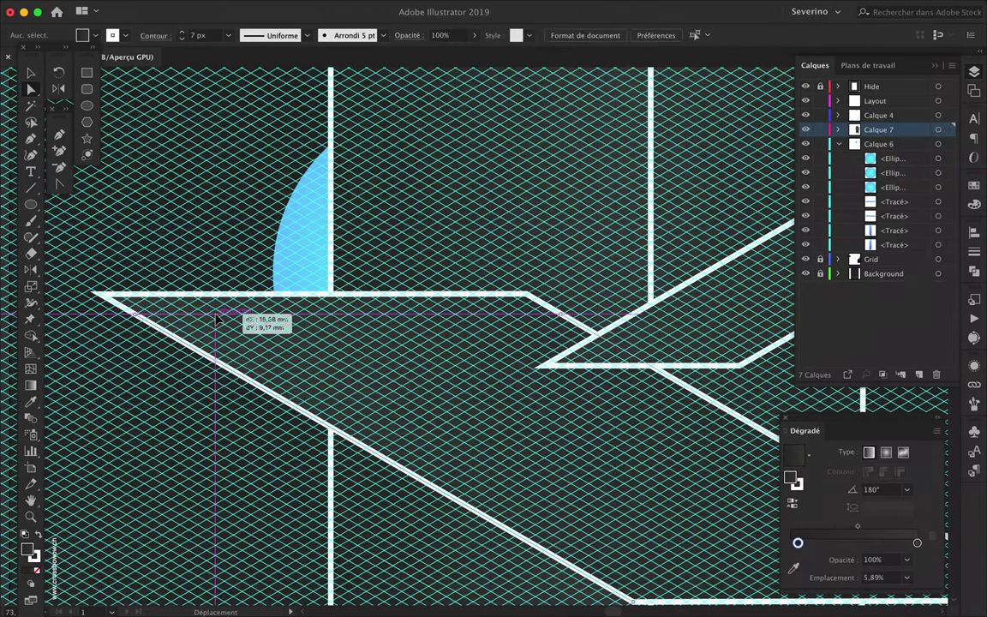
drag(90, 508, 176, 448)
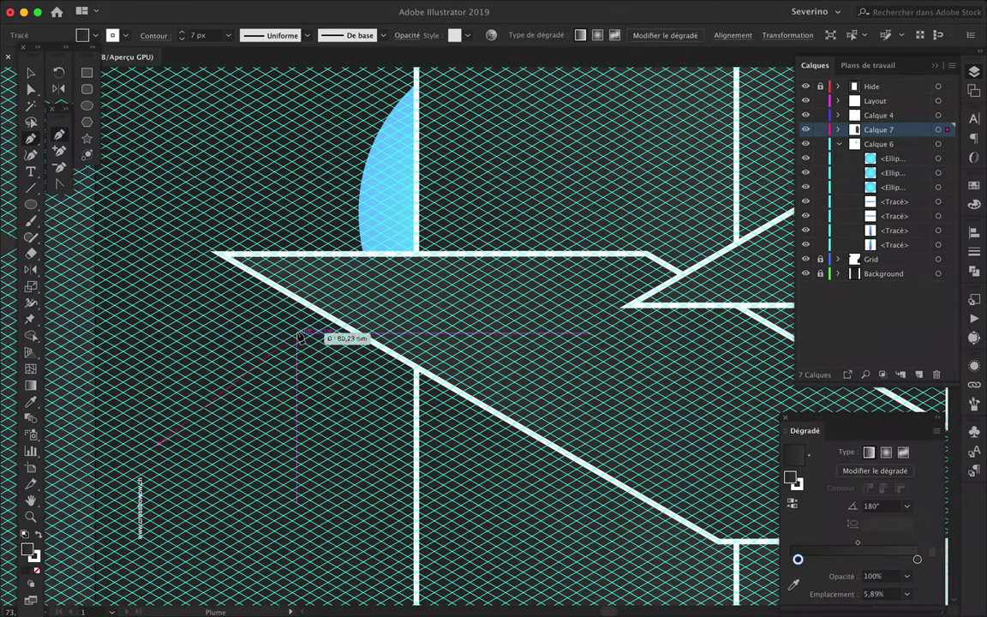
Click out the corners of a new white-outlined plane on the grid.
click(413, 299)
click(514, 370)
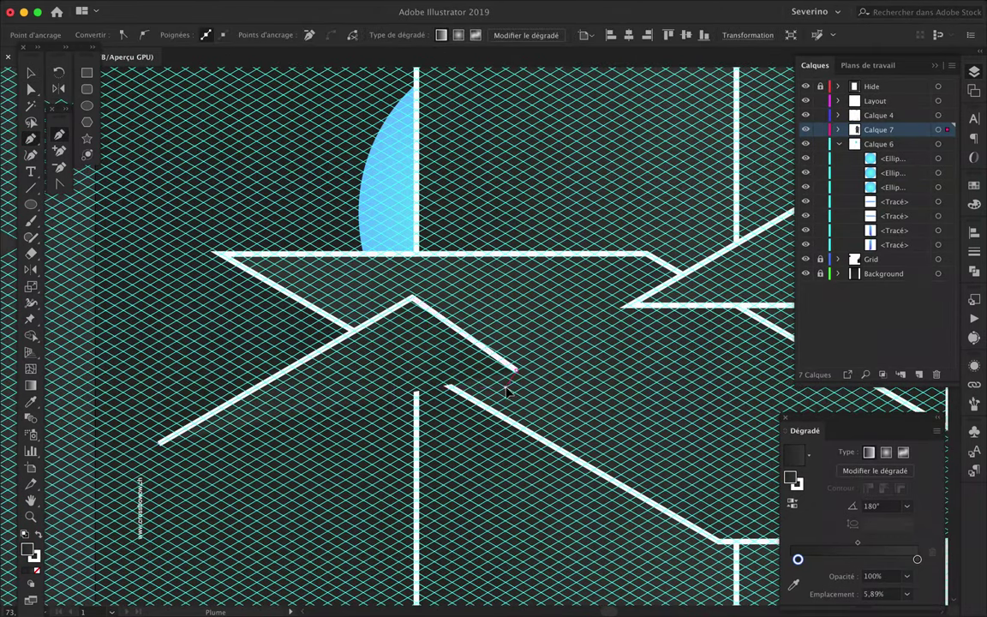
click(160, 587)
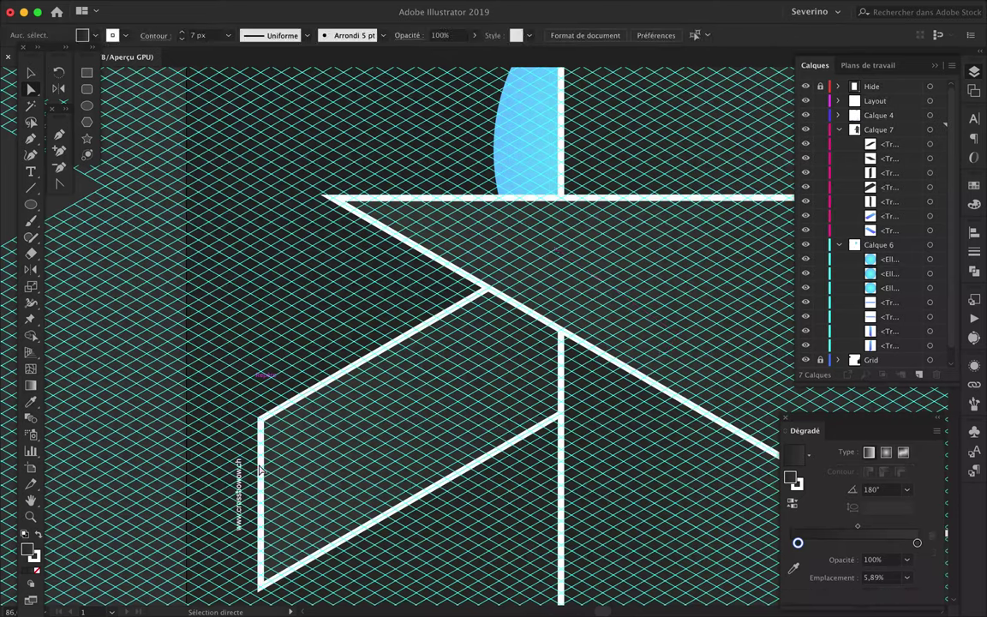
drag(259, 470, 320, 445)
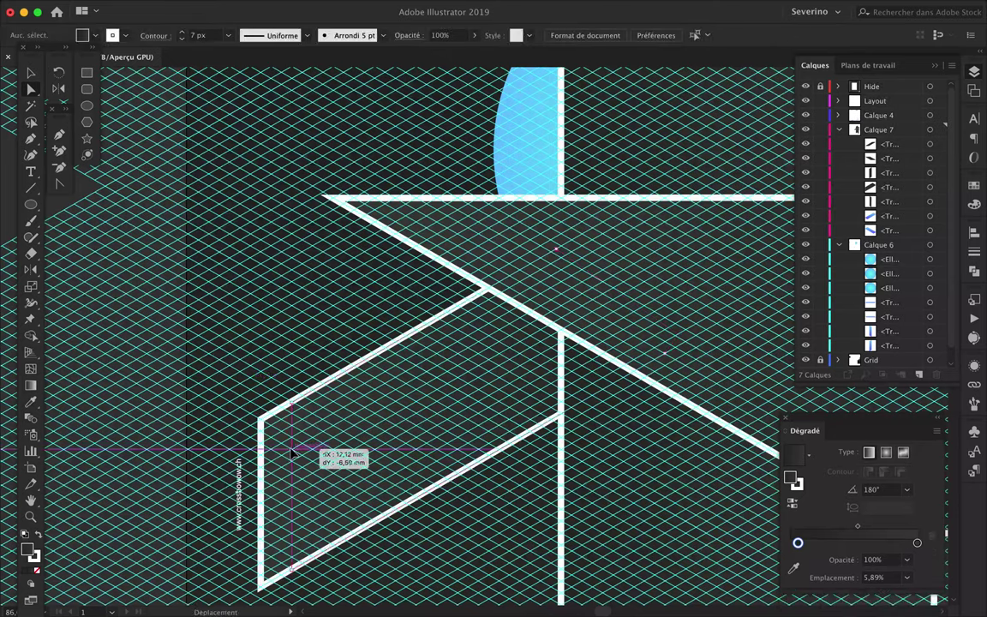
scroll(294, 449, up, 5)
scroll(293, 449, down, 8)
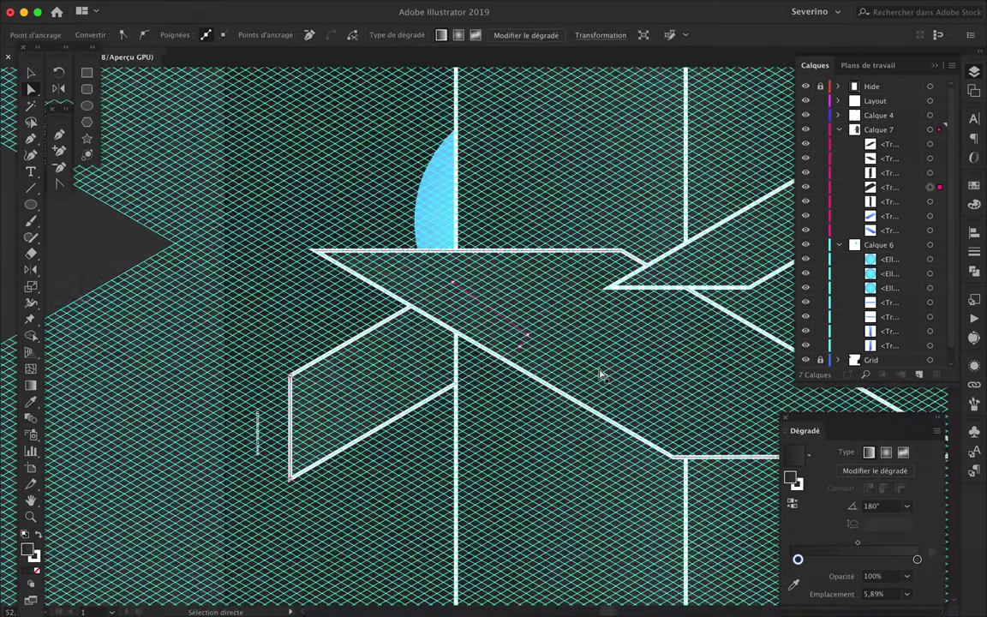
scroll(601, 375, down, 2)
scroll(449, 327, up, 3)
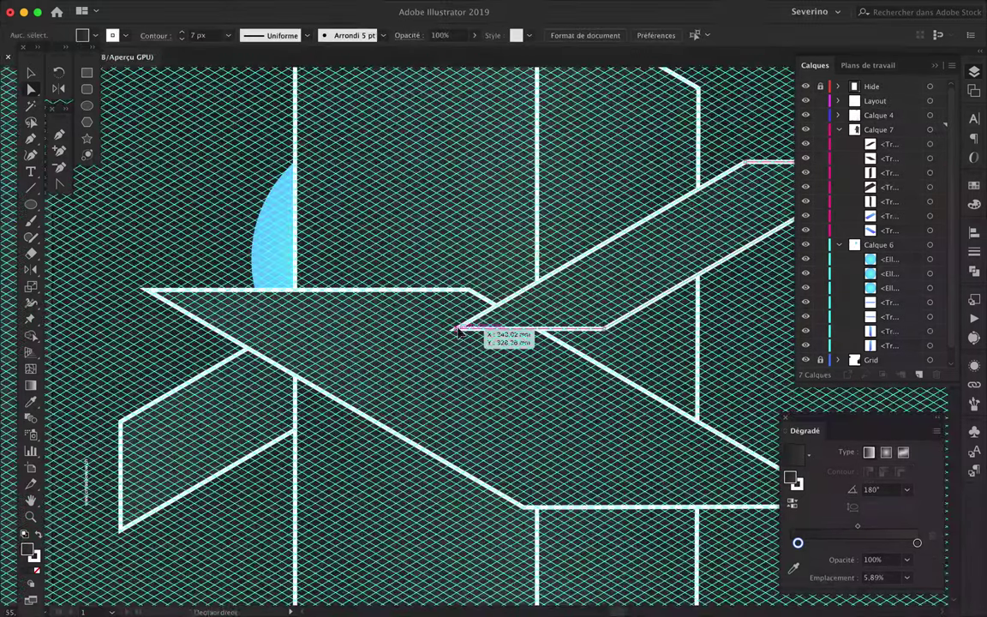
scroll(452, 331, up, 2)
Slide one edge of the new plane across the centre of the composition.
mouse_move(551, 302)
mouse_down()
mouse_move(551, 379)
mouse_move(516, 383)
mouse_up()
scroll(522, 379, up, 2)
scroll(522, 379, down, 3)
scroll(521, 378, down, 3)
scroll(522, 379, up, 2)
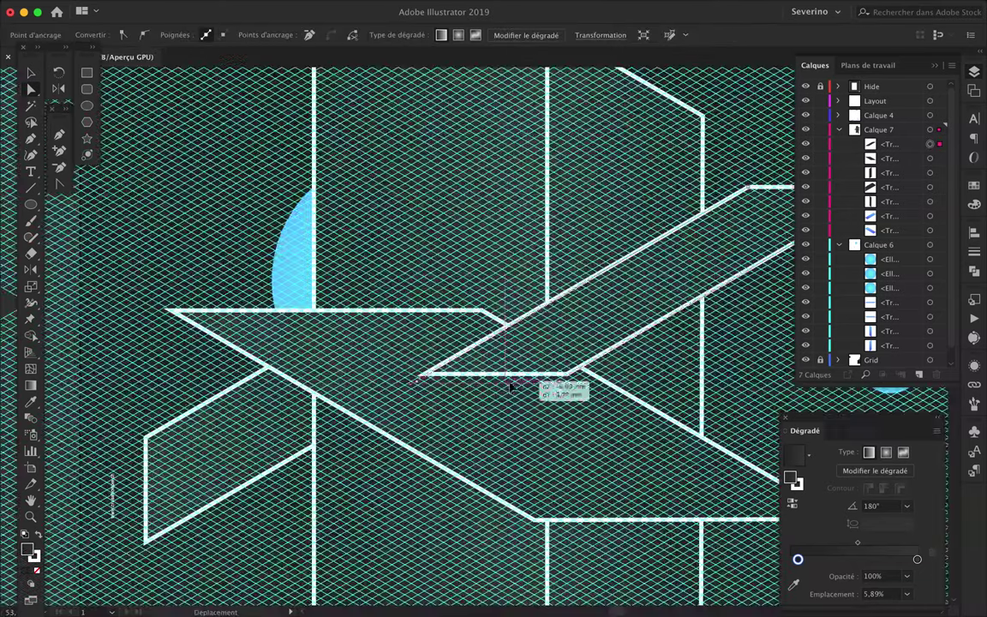
scroll(480, 403, up, 3)
scroll(630, 375, down, 2)
Extend the strip further along the grid and nudge its lower edge into place.
drag(602, 364, 539, 393)
click(539, 394)
scroll(497, 405, down, 2)
scroll(548, 420, up, 3)
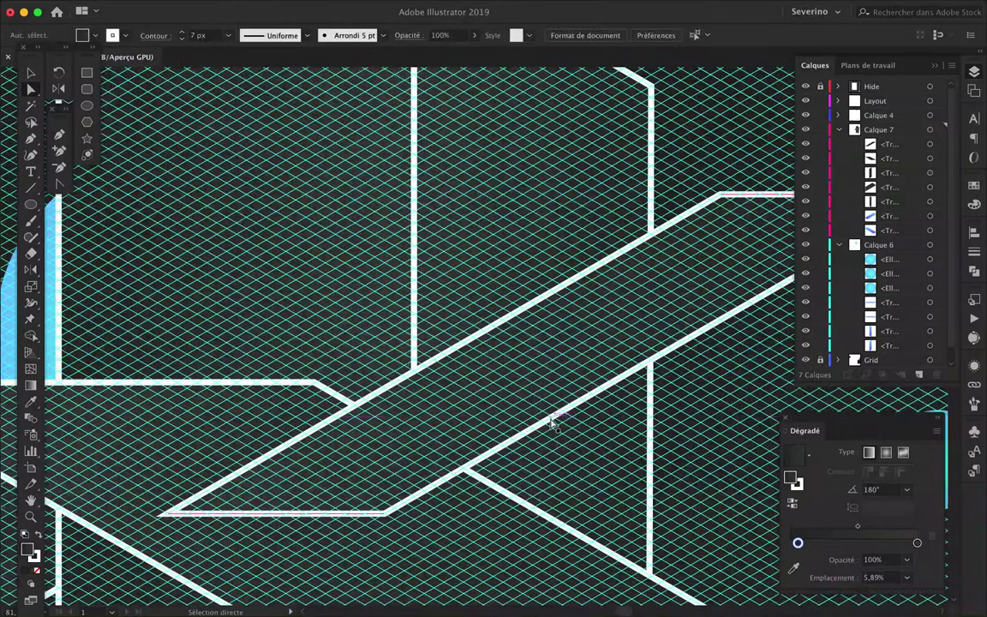
drag(571, 420, 572, 419)
scroll(573, 422, down, 2)
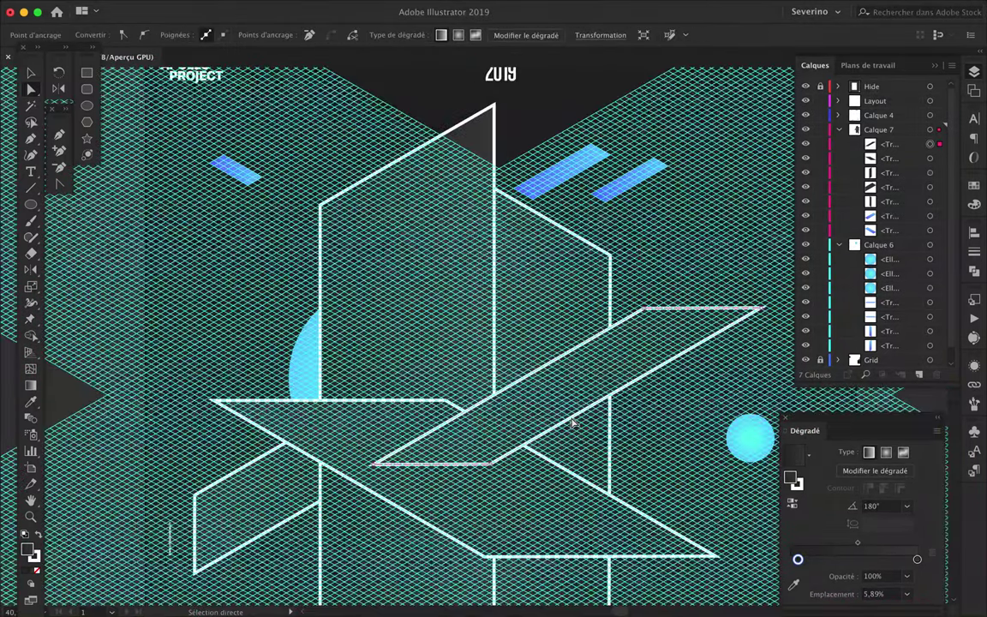
scroll(570, 238, up, 2)
key(v)
click(565, 257)
Extend the strip's edge horizontally along the grid with Direct Selection.
scroll(552, 275, down, 2)
key(a)
scroll(554, 274, up, 2)
drag(555, 383, 555, 384)
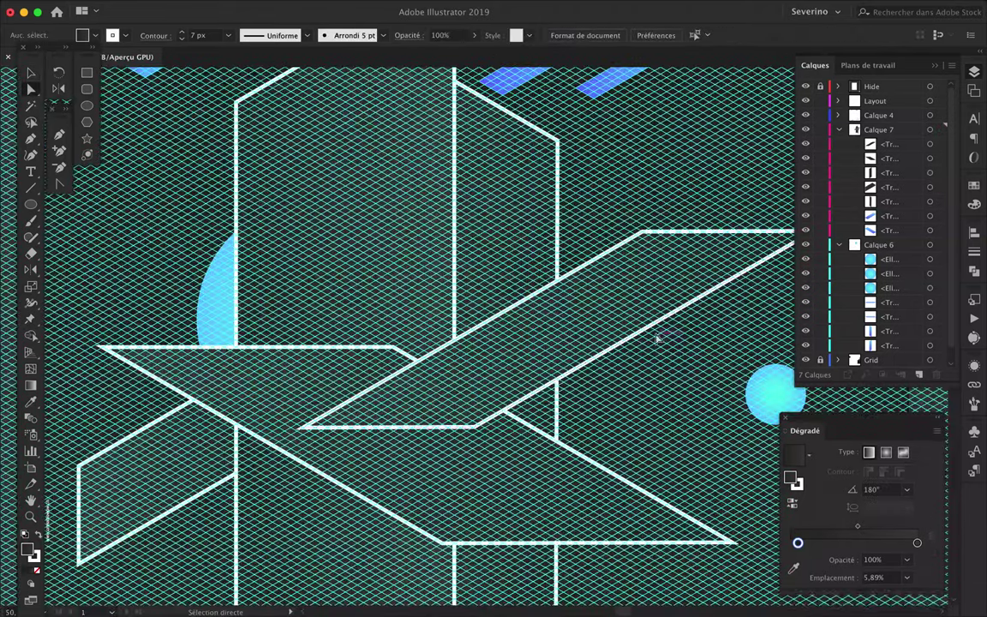
scroll(656, 335, right, 3)
scroll(486, 277, up, 3)
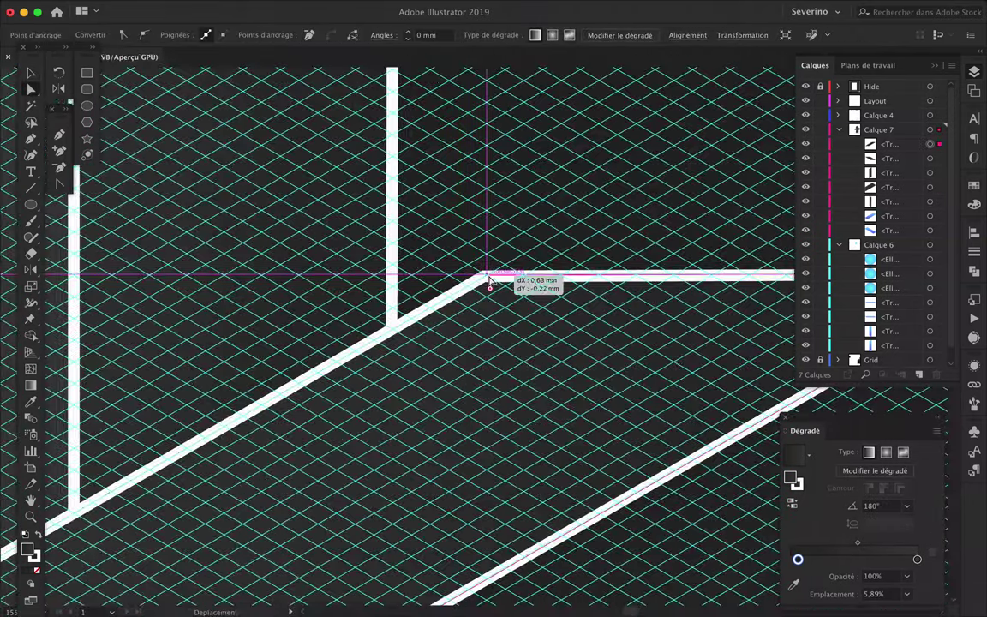
scroll(486, 277, down, 3)
scroll(707, 291, up, 3)
Snap the strip's corner anchor onto the grid and shift its lower edge left.
drag(486, 276, 701, 289)
scroll(579, 456, down, 5)
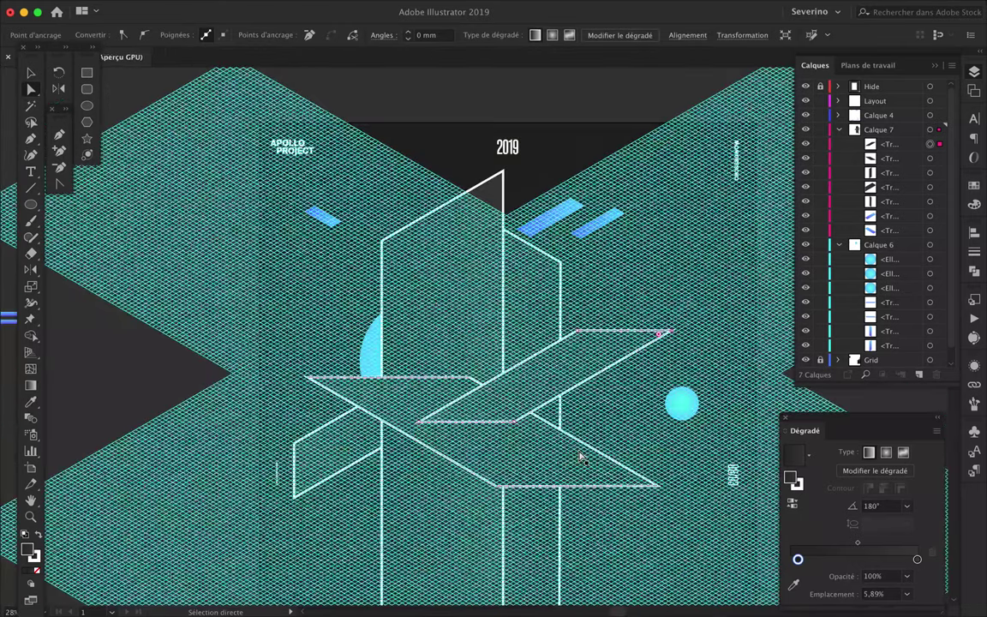
scroll(579, 457, up, 5)
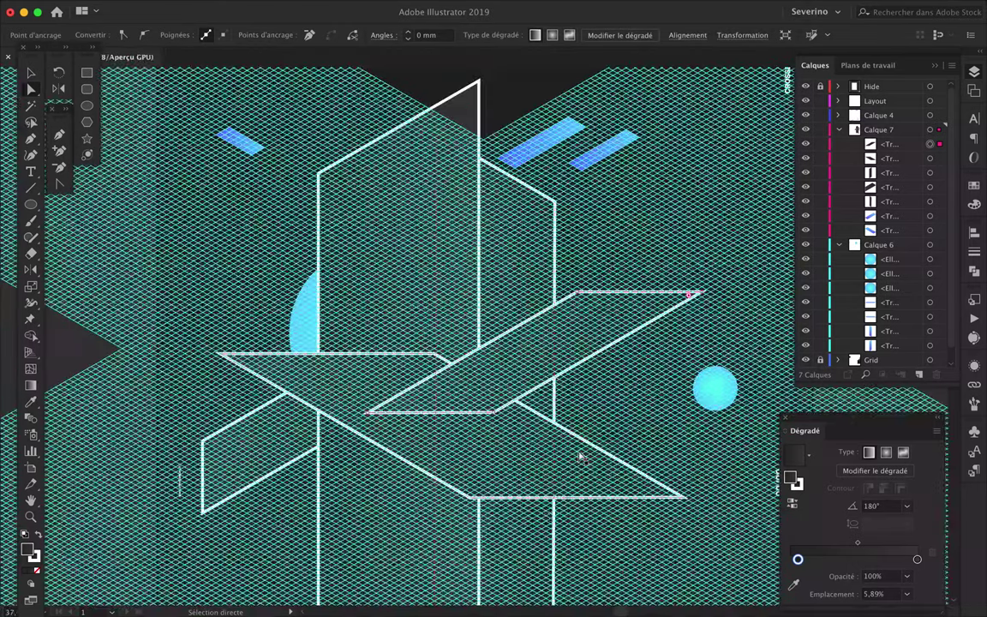
mouse_move(369, 493)
mouse_down()
mouse_move(443, 447)
mouse_move(255, 468)
mouse_up()
scroll(435, 446, up, 5)
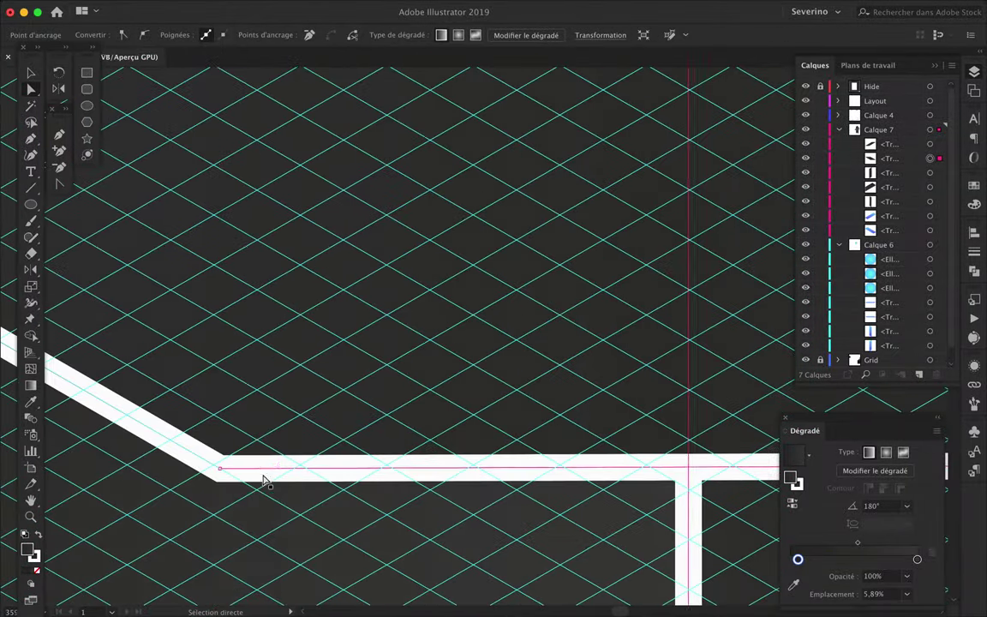
scroll(255, 468, down, 5)
scroll(255, 467, down, 5)
click(214, 336)
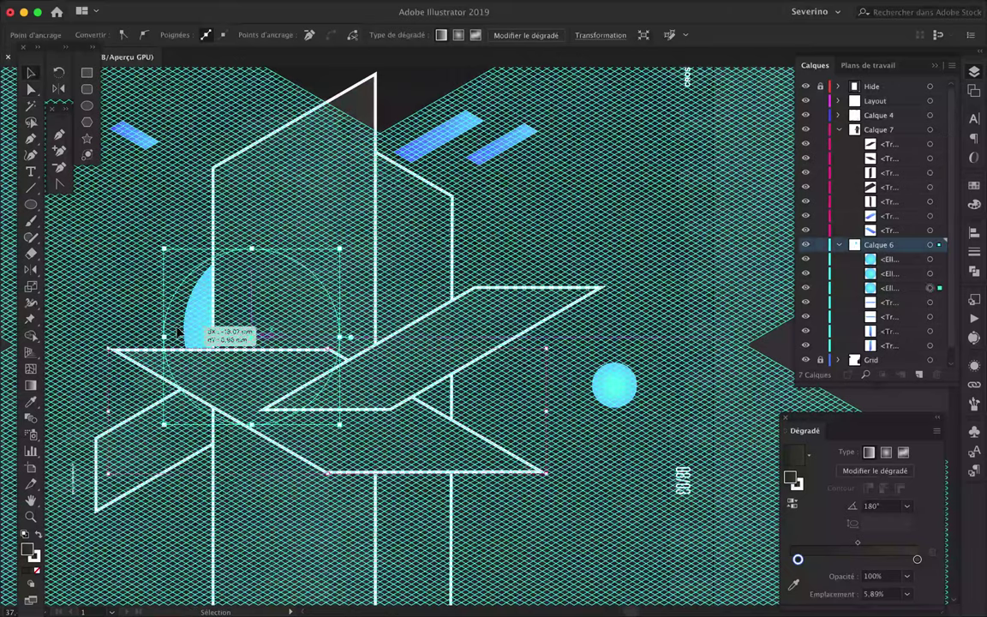
Nudge the tall vertical plane's top edge slightly along the grid to meet the surrounding planes.
scroll(112, 304, down, 5)
scroll(167, 525, down, 3)
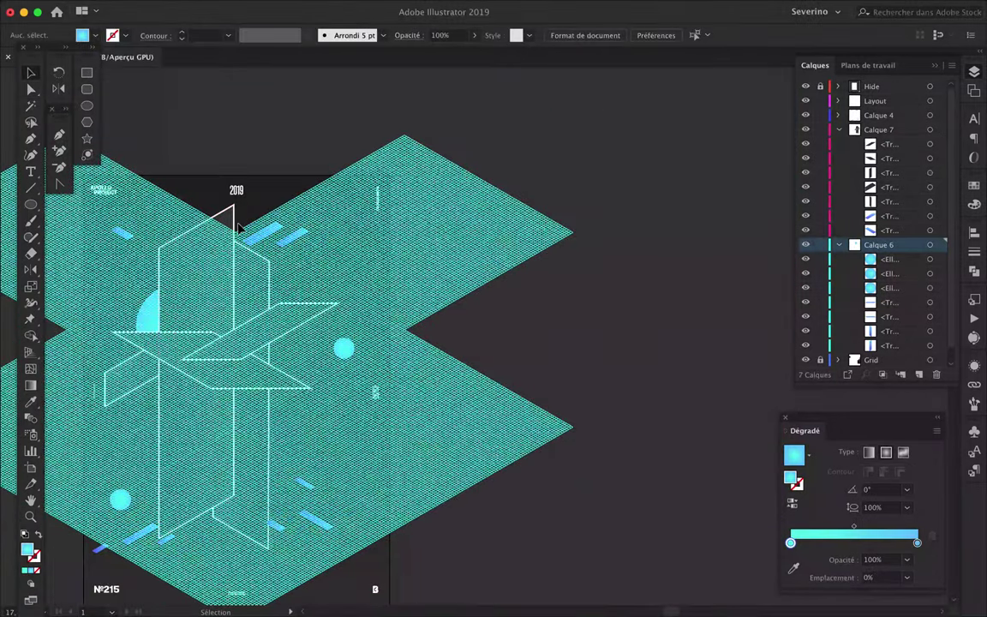
scroll(228, 221, up, 3)
scroll(171, 257, up, 3)
drag(469, 247, 471, 250)
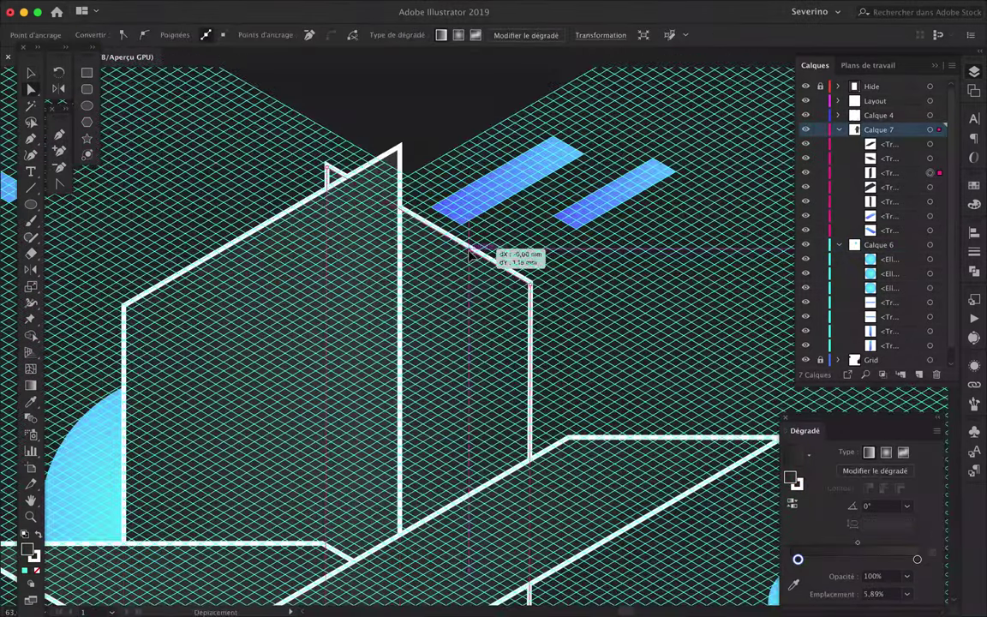
scroll(469, 312, down, 5)
scroll(413, 434, up, 4)
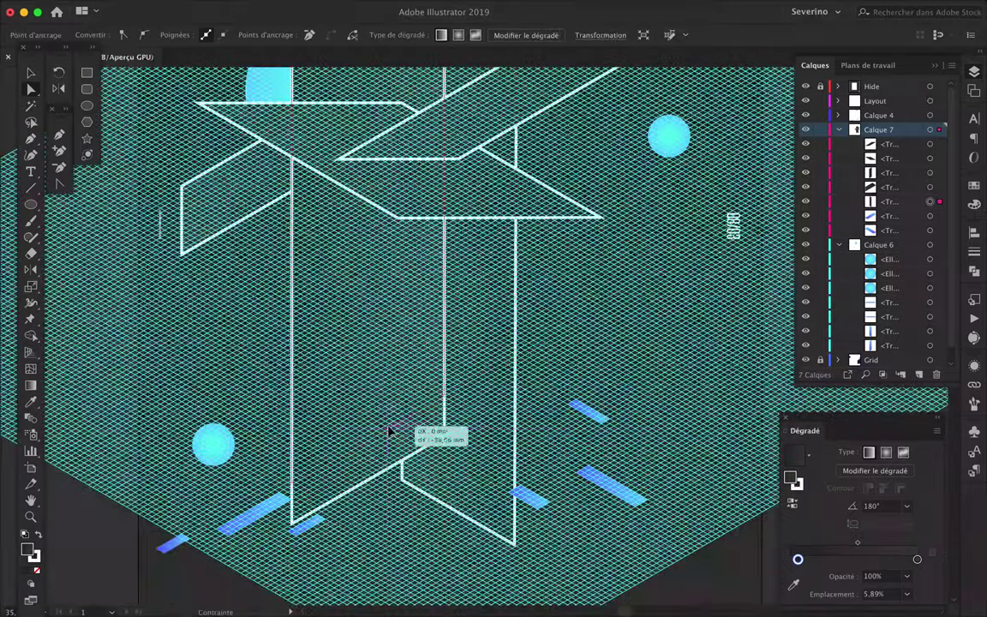
scroll(471, 499, down, 5)
scroll(449, 531, up, 3)
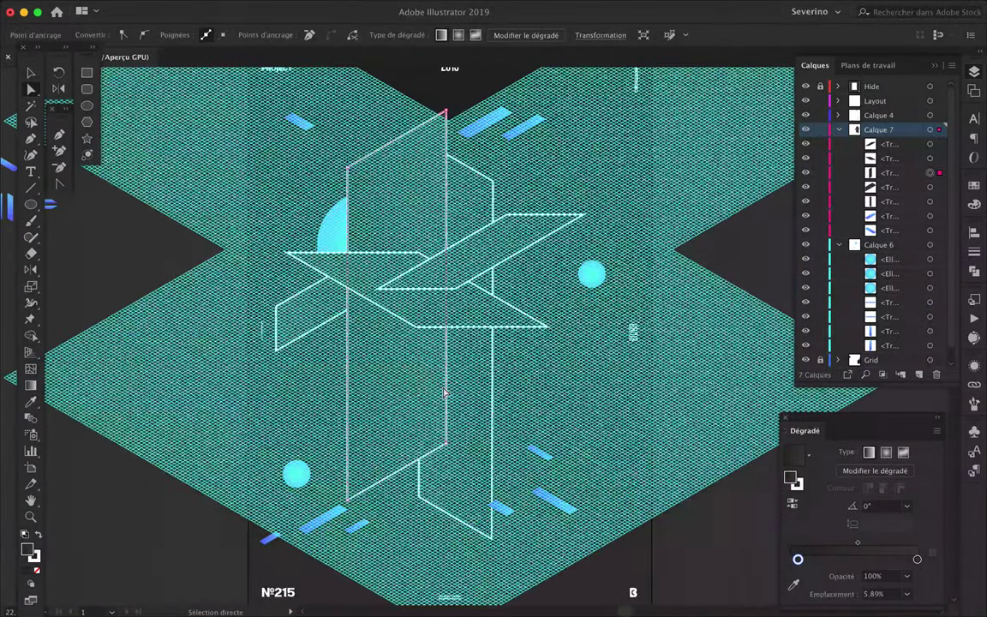
Check the small cyan circle and the top blue gradient bar with the Selection tool.
key(v)
click(300, 470)
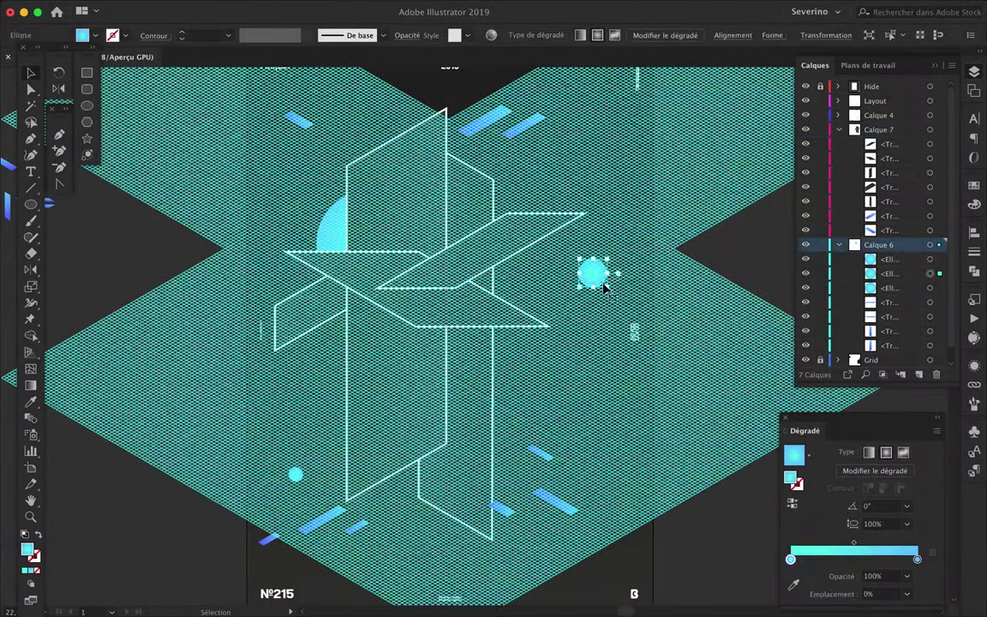
click(615, 270)
click(555, 123)
scroll(555, 123, up, 3)
scroll(522, 200, down, 2)
scroll(437, 214, up, 2)
scroll(434, 226, down, 5)
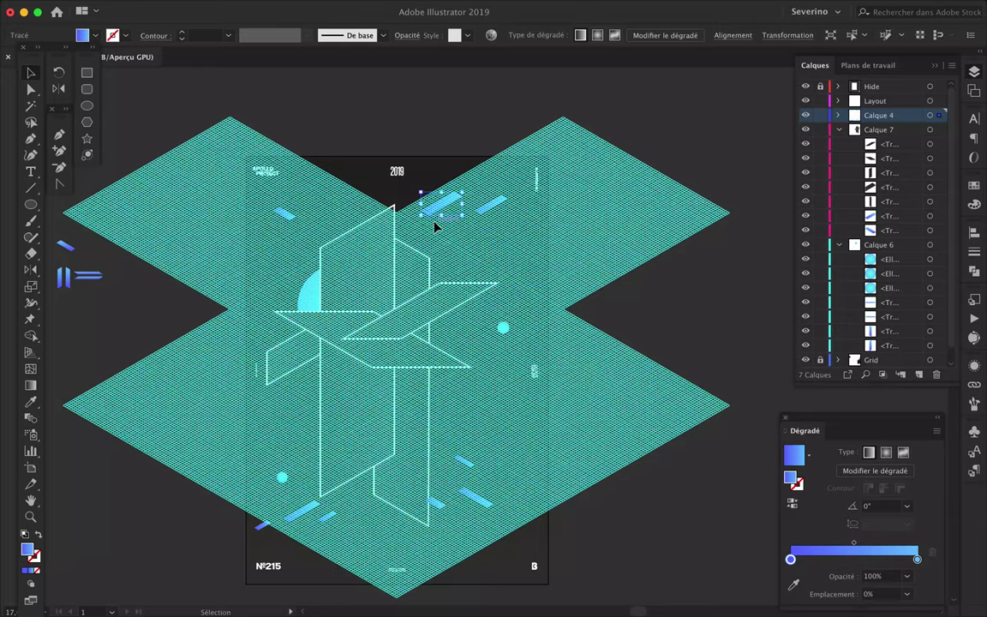
scroll(437, 219, up, 3)
scroll(302, 267, up, 1)
Select the whole tall vertical plane with the Selection tool.
key(p)
scroll(249, 278, up, 2)
scroll(249, 279, down, 1)
key(v)
click(375, 310)
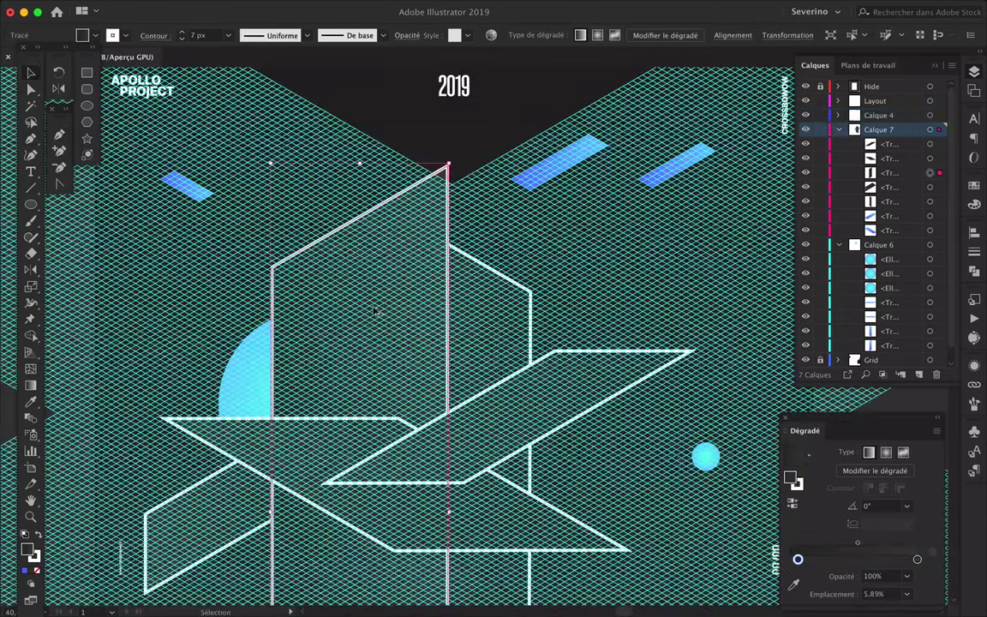
Offset a duplicate of the tall vertical plane sideways and move its anchors down the grid.
scroll(395, 315, up, 2)
scroll(394, 315, up, 2)
scroll(206, 274, up, 1)
drag(392, 316, 265, 261)
scroll(266, 262, down, 5)
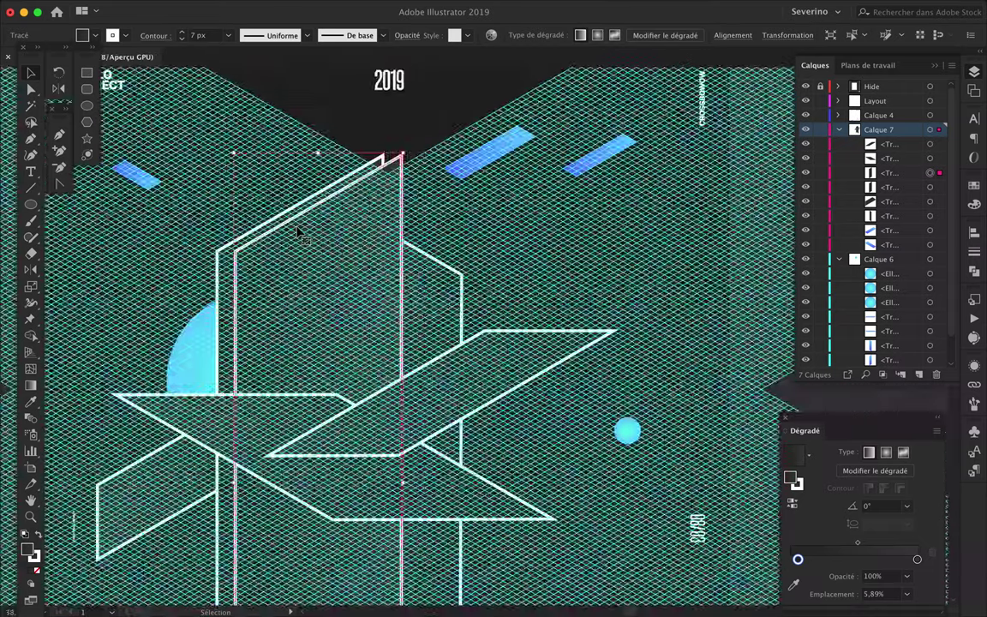
scroll(298, 227, down, 3)
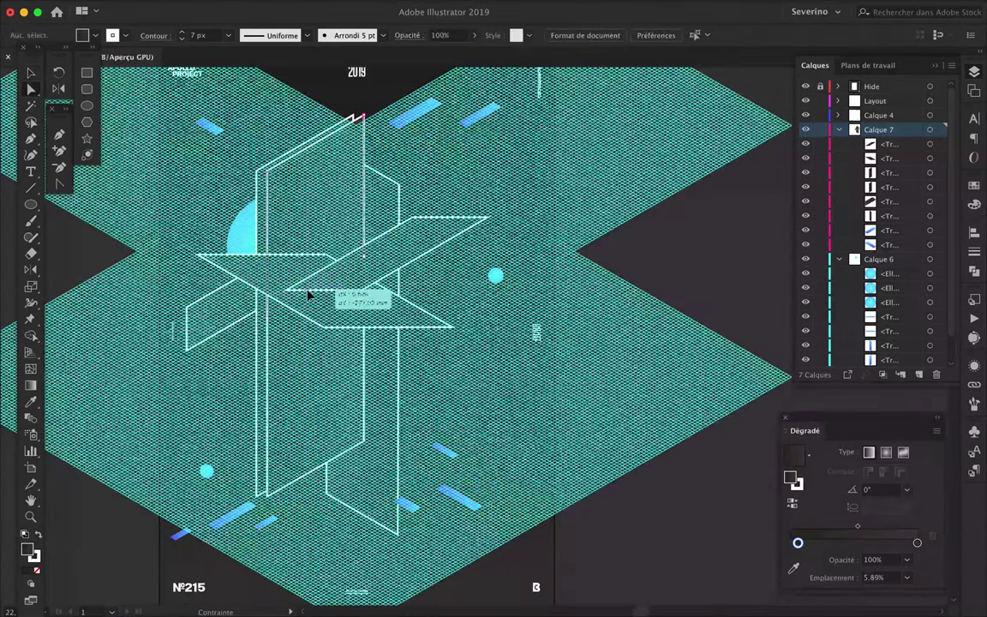
drag(309, 295, 310, 337)
Fine-tune the plane copy's position and move it into Calque 6 in the Layers panel.
scroll(310, 332, up, 5)
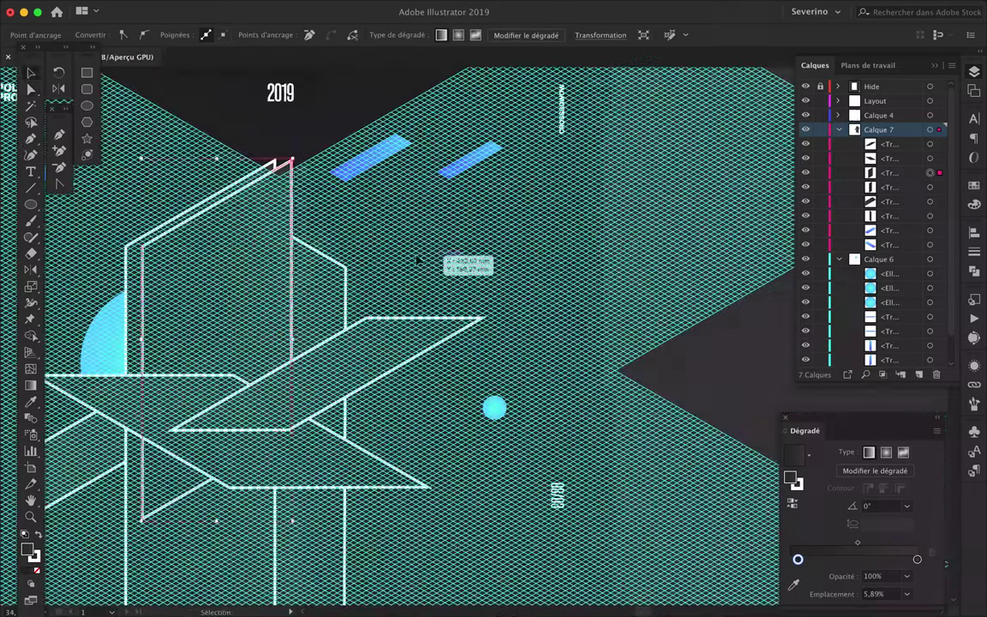
scroll(184, 280, down, 1)
scroll(257, 257, down, 3)
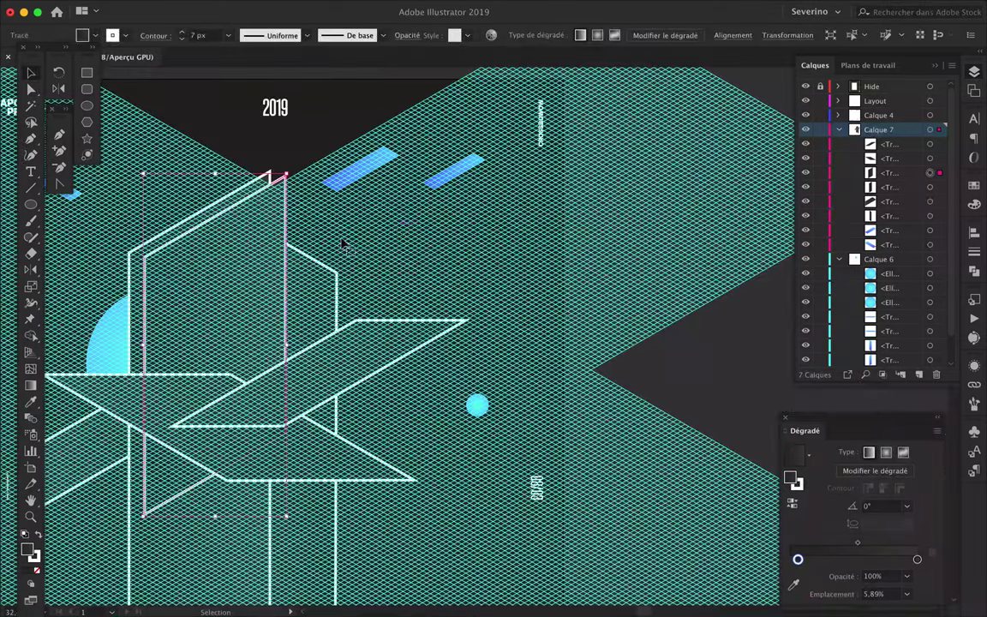
scroll(360, 274, down, 2)
drag(333, 281, 334, 281)
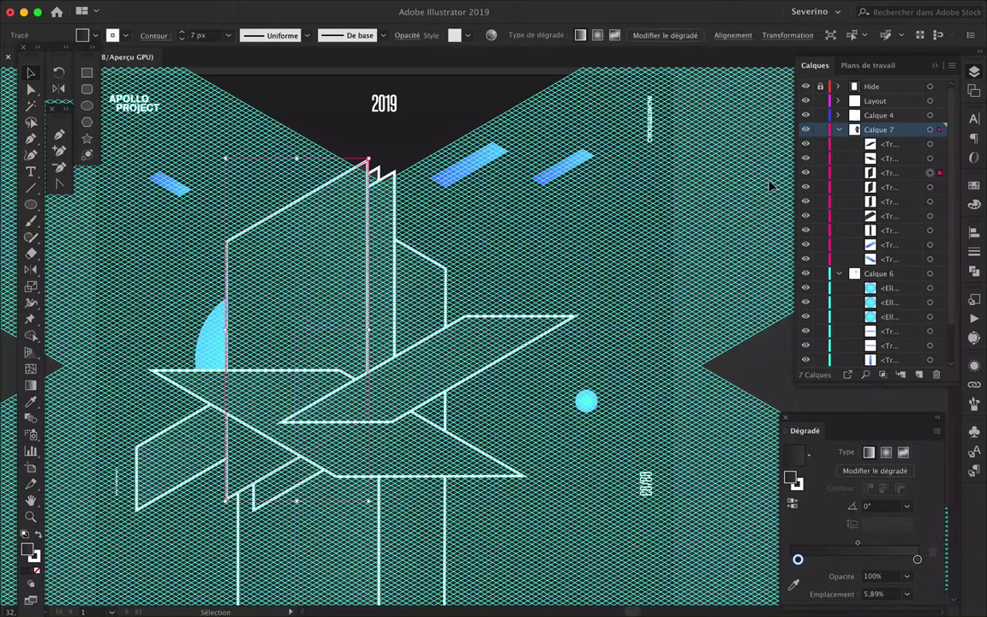
scroll(942, 176, down, 2)
drag(927, 292, 908, 283)
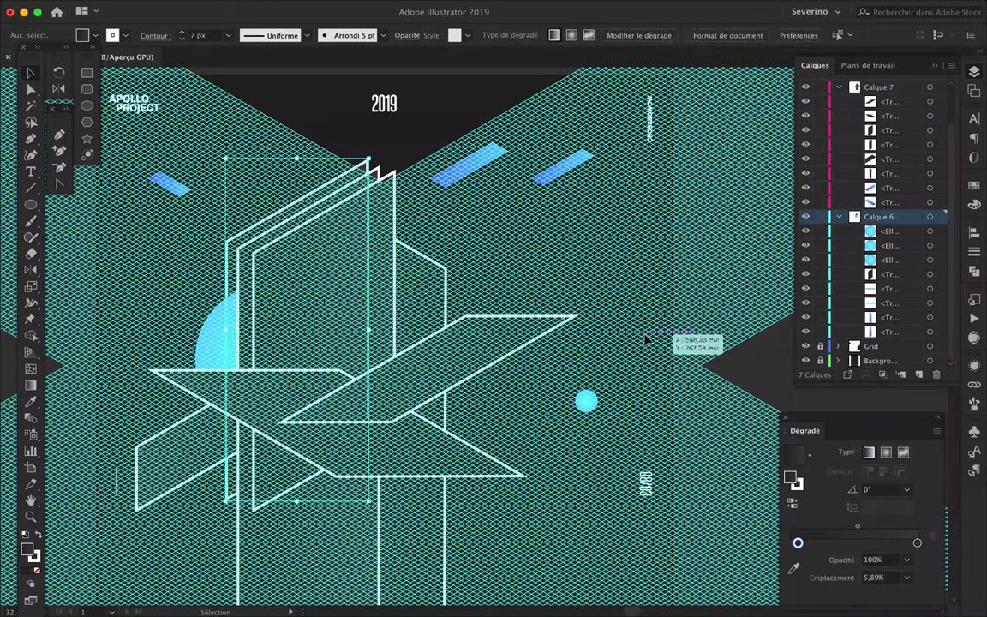
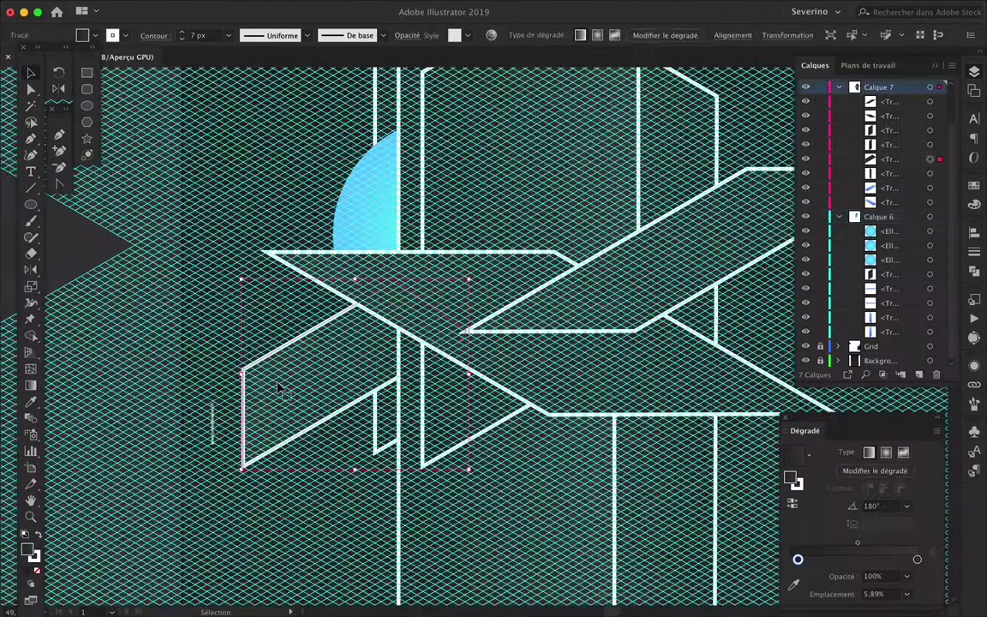
Make parallel copies of the angled white stroke up and to the right, deleting the extra strokes.
drag(282, 387, 276, 377)
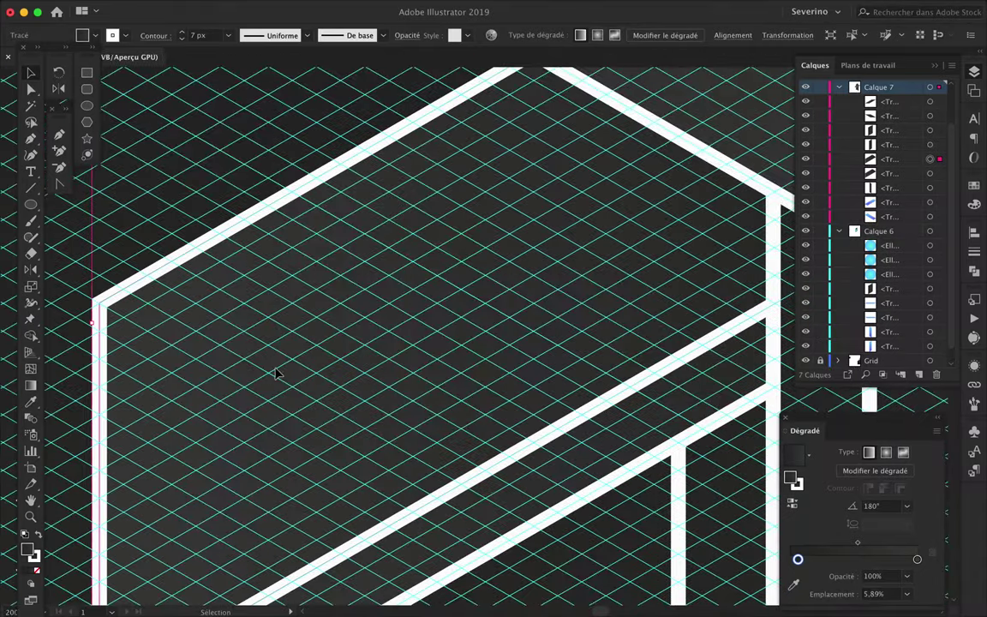
scroll(548, 309, down, 5)
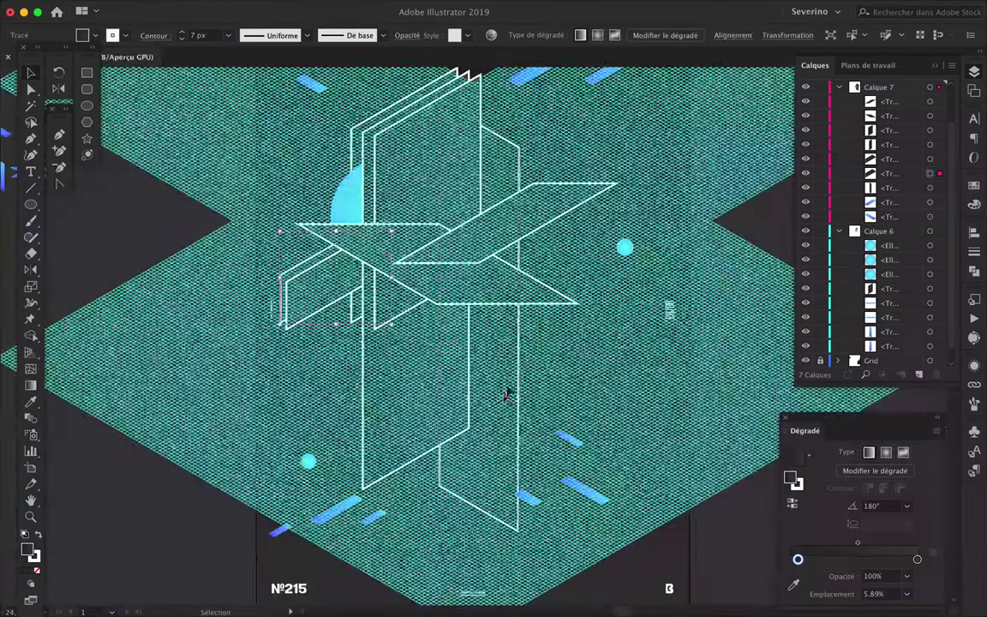
scroll(506, 397, up, 5)
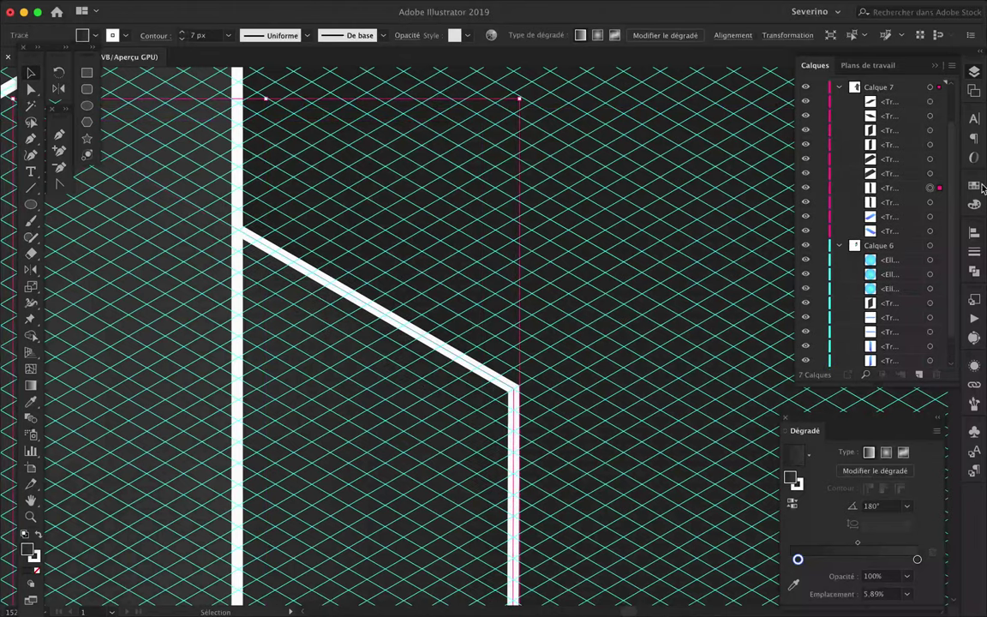
drag(451, 409, 558, 369)
key(ctrl+d)
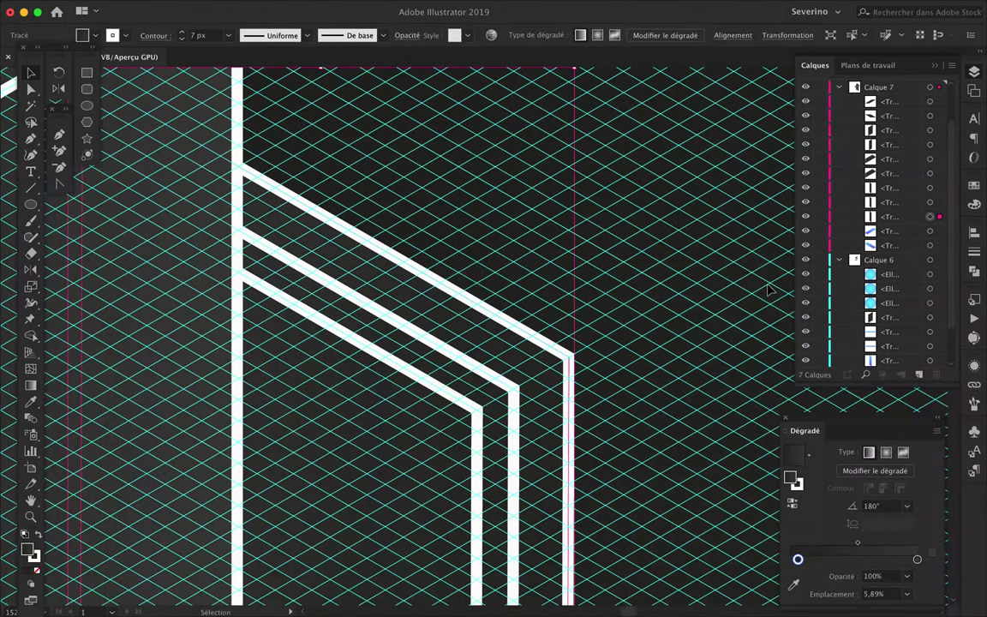
mouse_move(625, 348)
mouse_down()
mouse_move(692, 324)
mouse_move(784, 268)
mouse_up()
key(Delete)
Add a third parallel line beside the box edge.
scroll(661, 300, down, 5)
scroll(661, 317, up, 5)
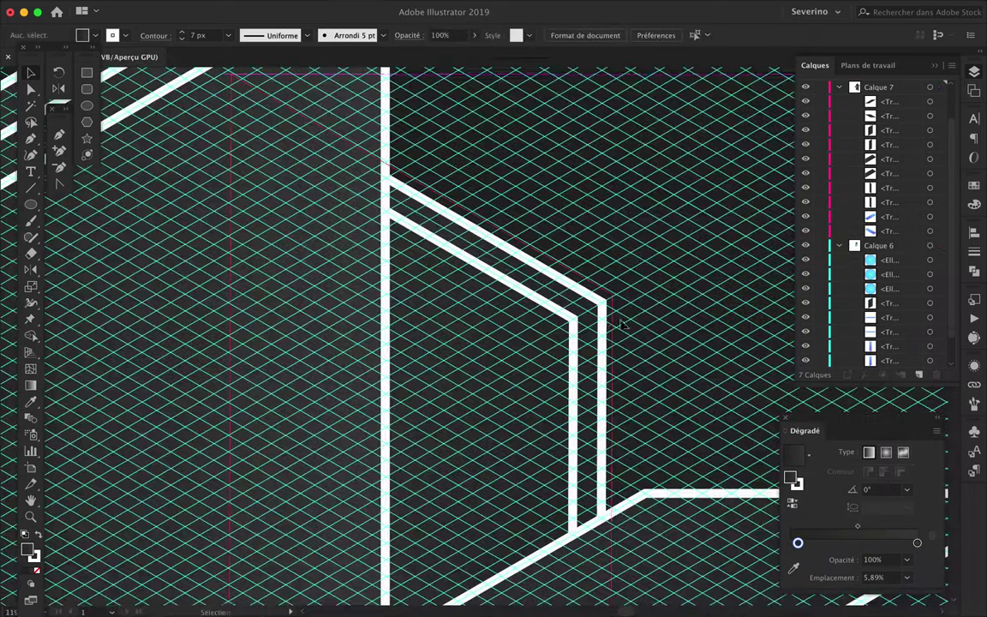
drag(630, 321, 631, 318)
scroll(645, 308, down, 5)
scroll(646, 310, up, 2)
scroll(668, 318, up, 1)
scroll(651, 342, up, 2)
scroll(600, 368, up, 3)
scroll(445, 403, down, 4)
scroll(445, 403, up, 5)
scroll(428, 377, up, 2)
scroll(412, 359, down, 2)
scroll(398, 343, down, 3)
Draw a closed four-corner isometric parallelogram on the tower with the Pen tool.
key(p)
scroll(368, 445, down, 2)
scroll(366, 383, up, 3)
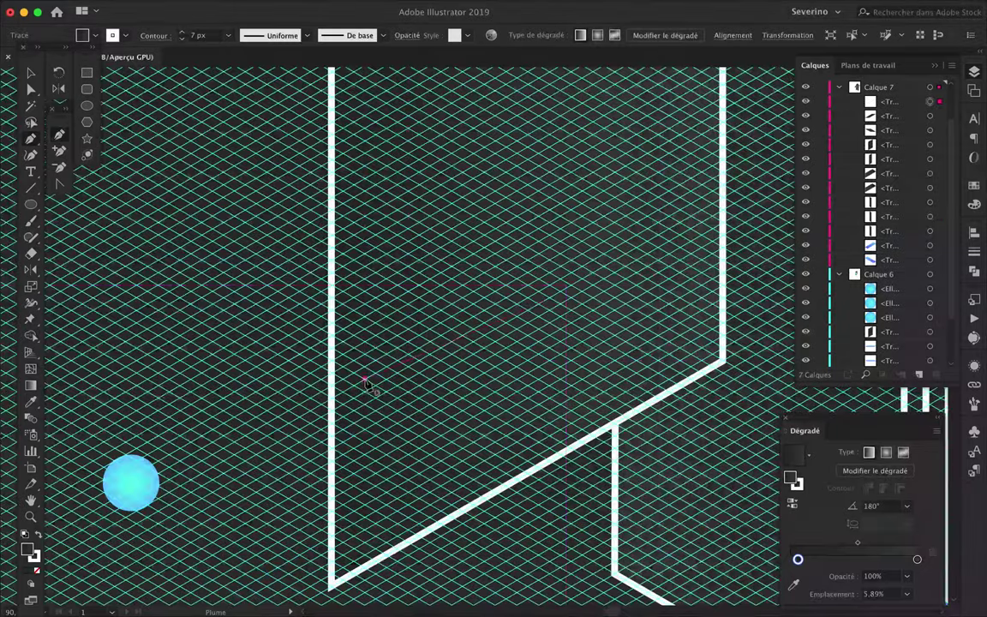
click(691, 207)
click(765, 248)
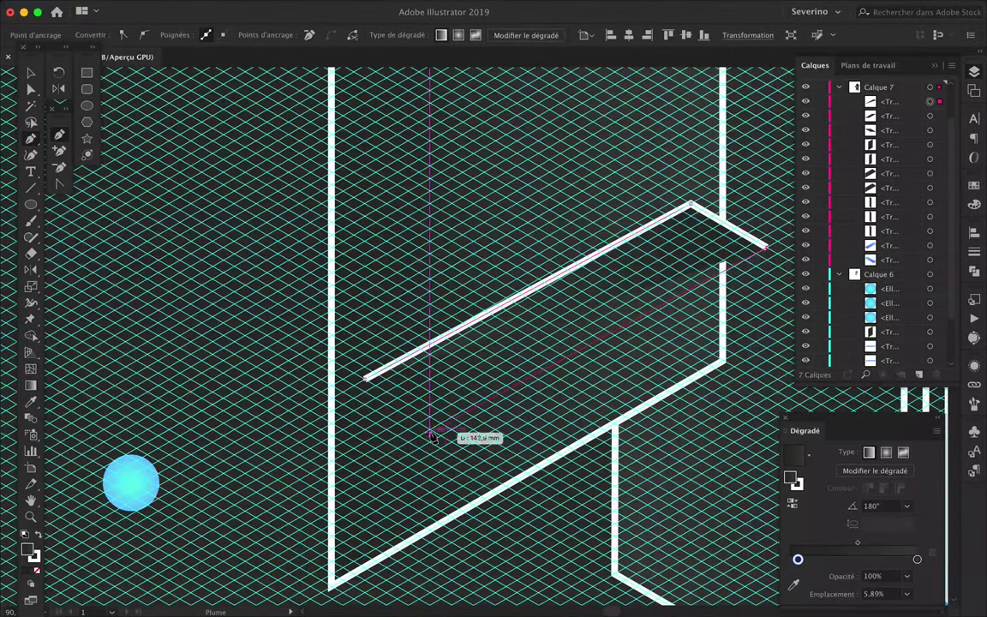
click(450, 426)
click(364, 377)
scroll(539, 347, down, 2)
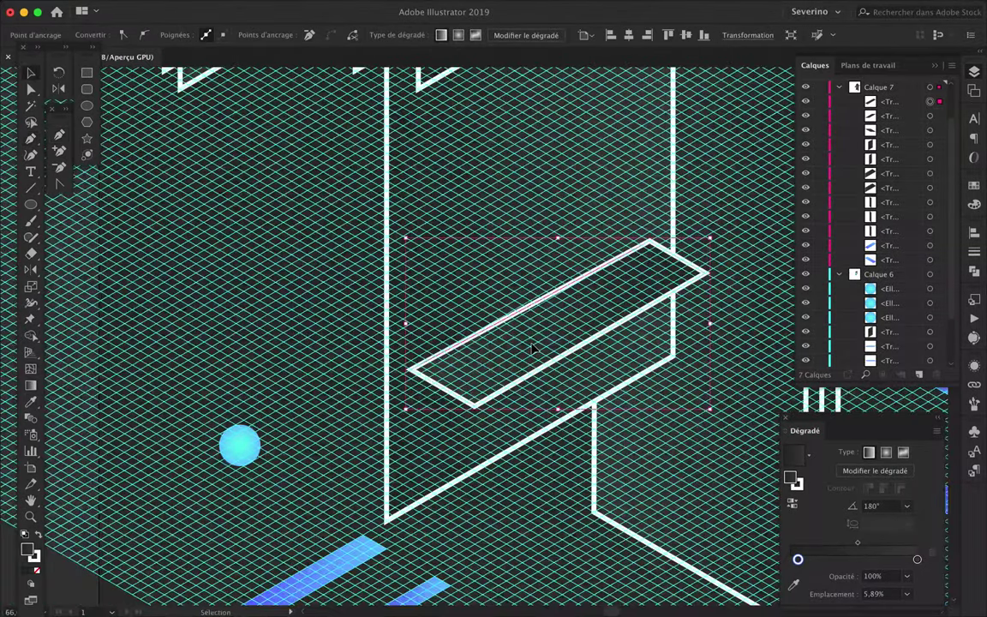
Stack three evenly spaced copies of the parallelogram below it like slats.
drag(531, 347, 532, 358)
scroll(533, 335, up, 2)
key(ctrl+d)
scroll(478, 330, down, 4)
key(ctrl+d)
key(ctrl+d)
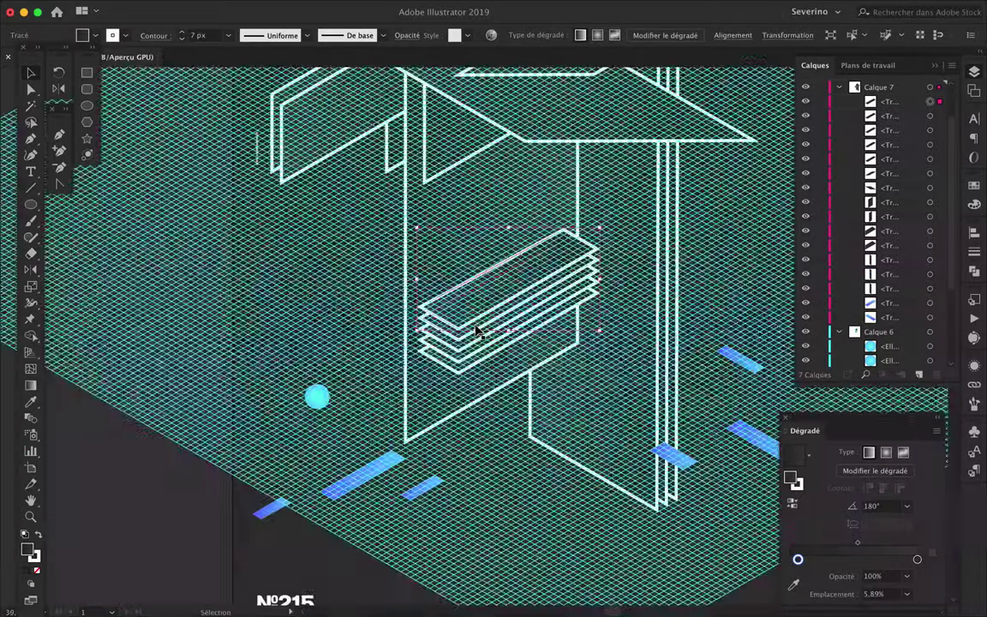
scroll(477, 330, down, 3)
Draw a square panel outline inside the left box and align its corner.
click(326, 331)
scroll(326, 332, up, 2)
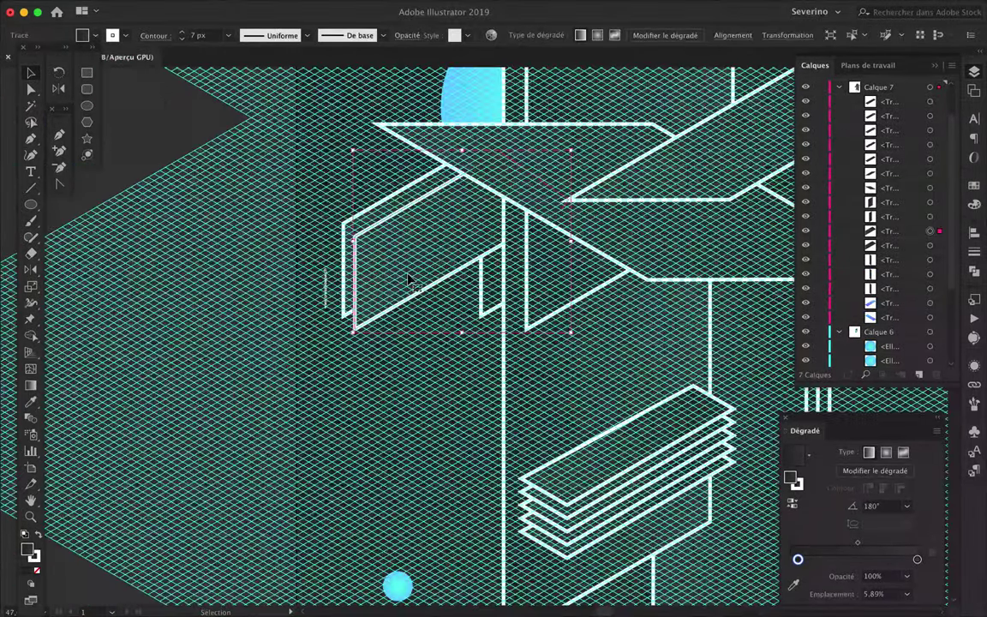
scroll(409, 280, up, 2)
key(p)
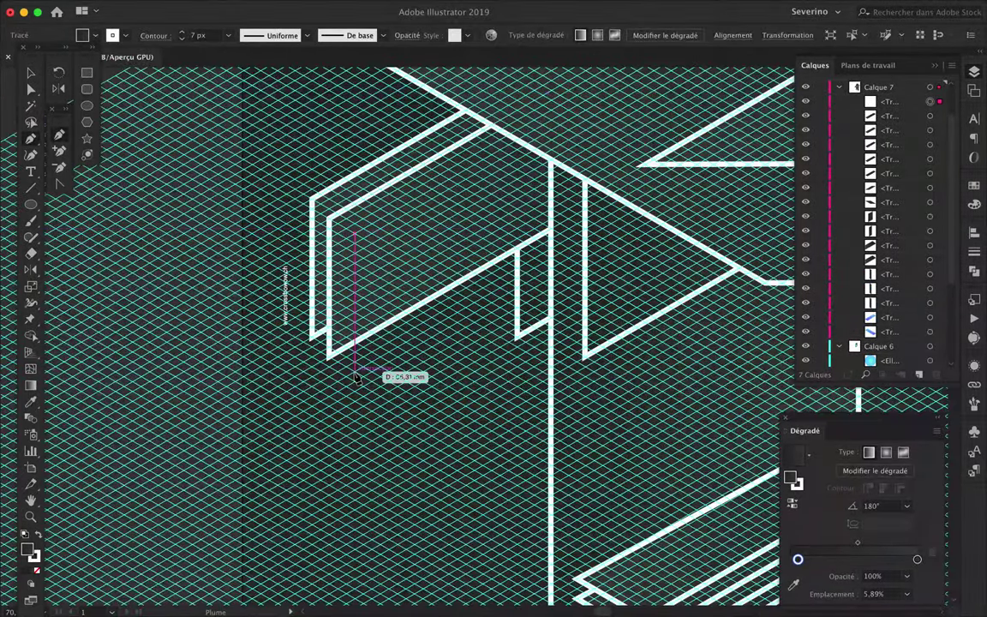
click(354, 372)
scroll(438, 209, up, 2)
scroll(443, 193, up, 2)
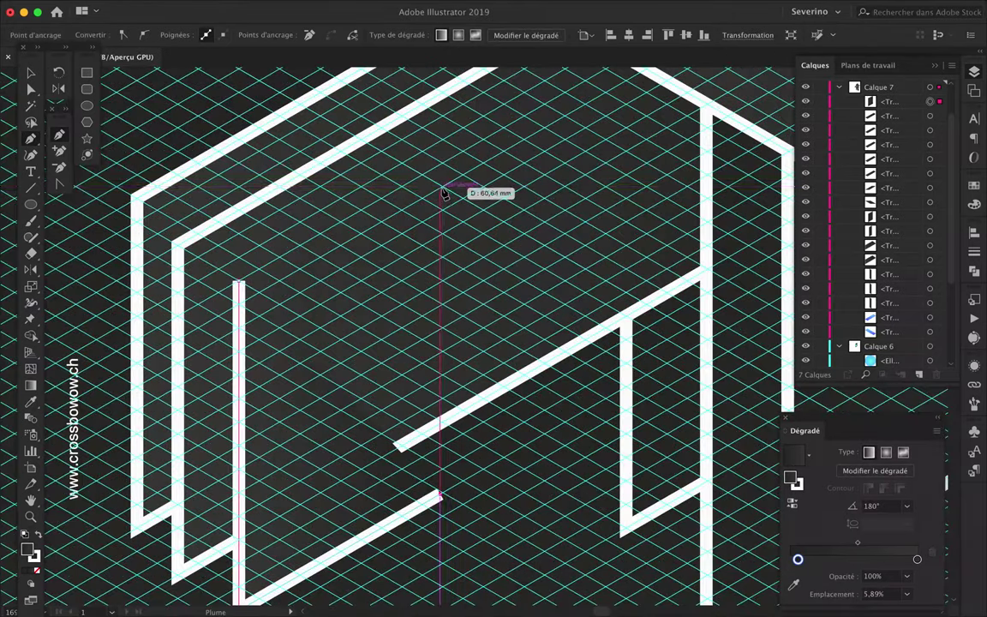
click(240, 284)
click(441, 164)
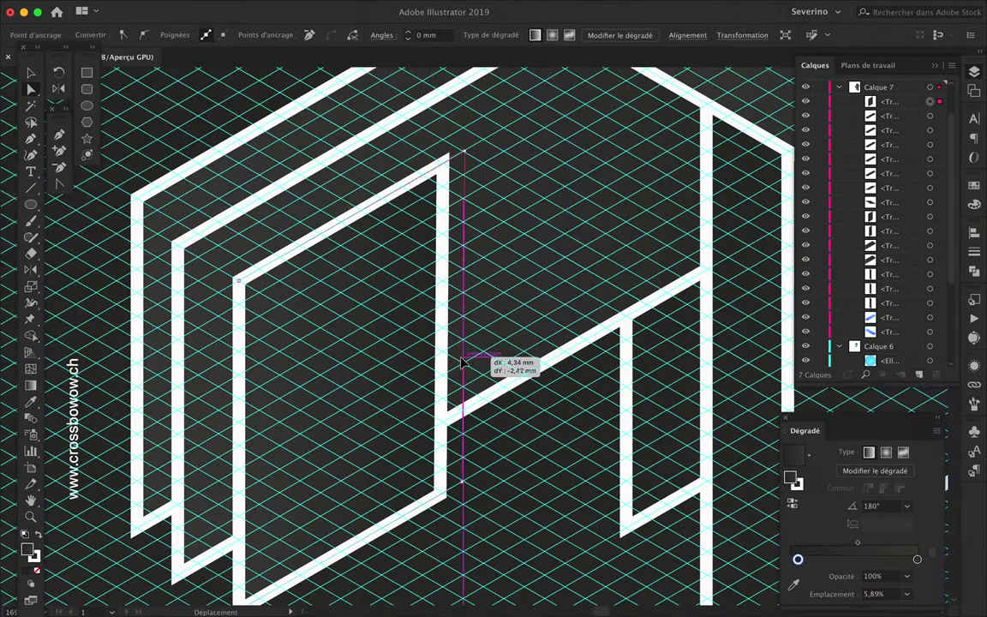
scroll(461, 363, up, 3)
drag(462, 363, 470, 156)
Place an offset copy of the square panel to the right to build a row.
scroll(469, 156, down, 3)
scroll(420, 233, down, 3)
key(v)
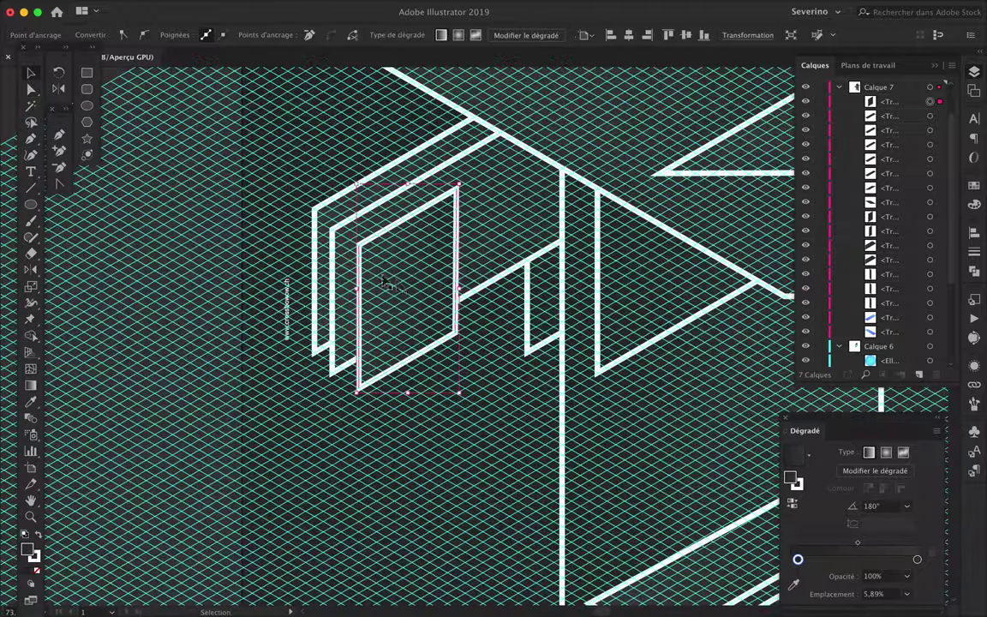
drag(418, 290, 417, 293)
scroll(435, 305, down, 3)
key(a)
scroll(390, 367, up, 2)
scroll(409, 422, up, 2)
key(v)
click(435, 452)
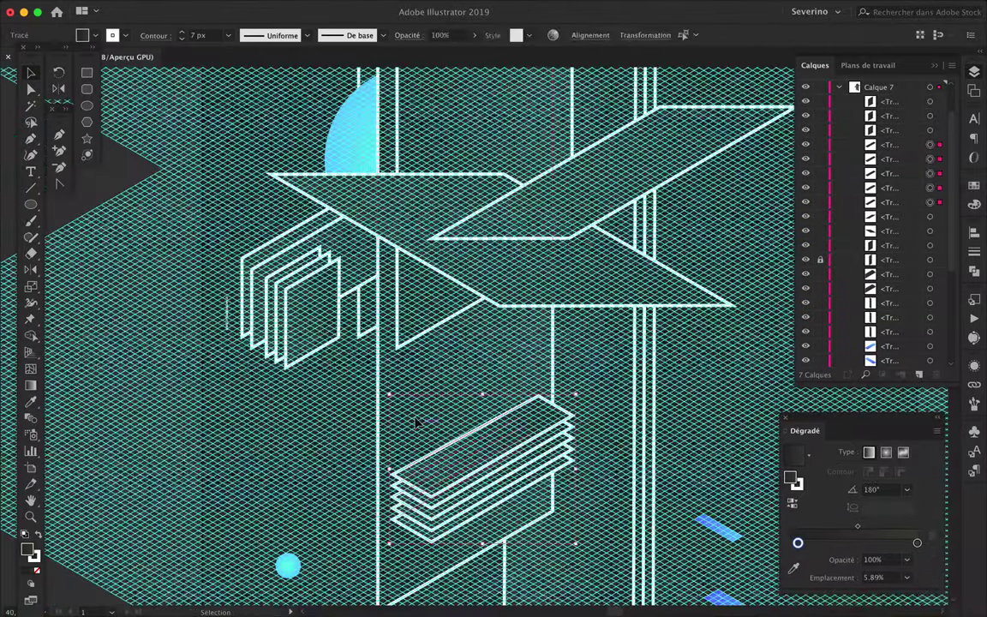
Copy the slat stack and select a single slat path with Direct Selection.
drag(421, 485, 418, 485)
scroll(445, 462, up, 5)
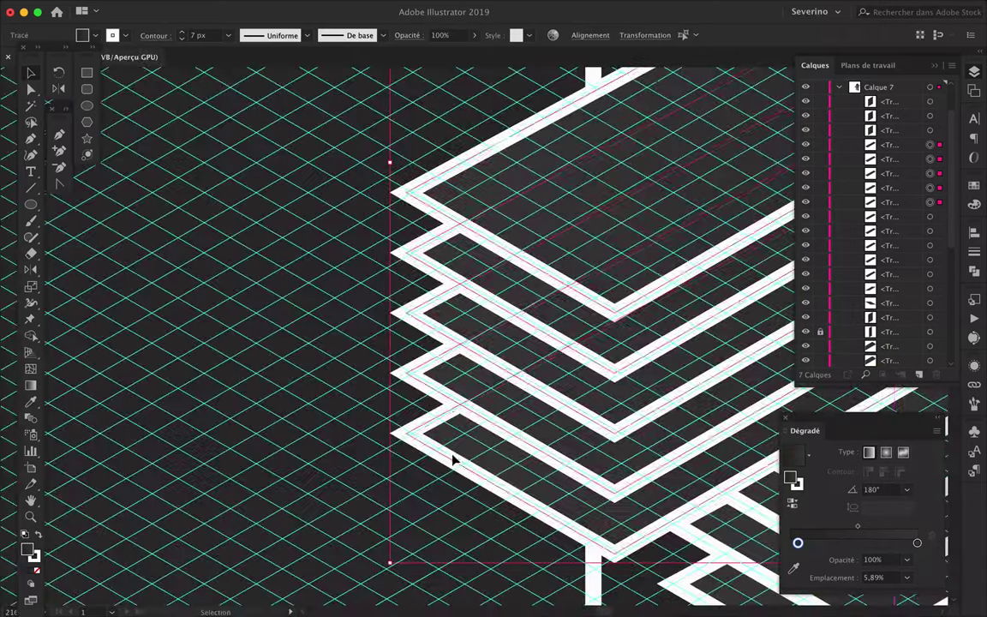
scroll(463, 464, down, 2)
key(a)
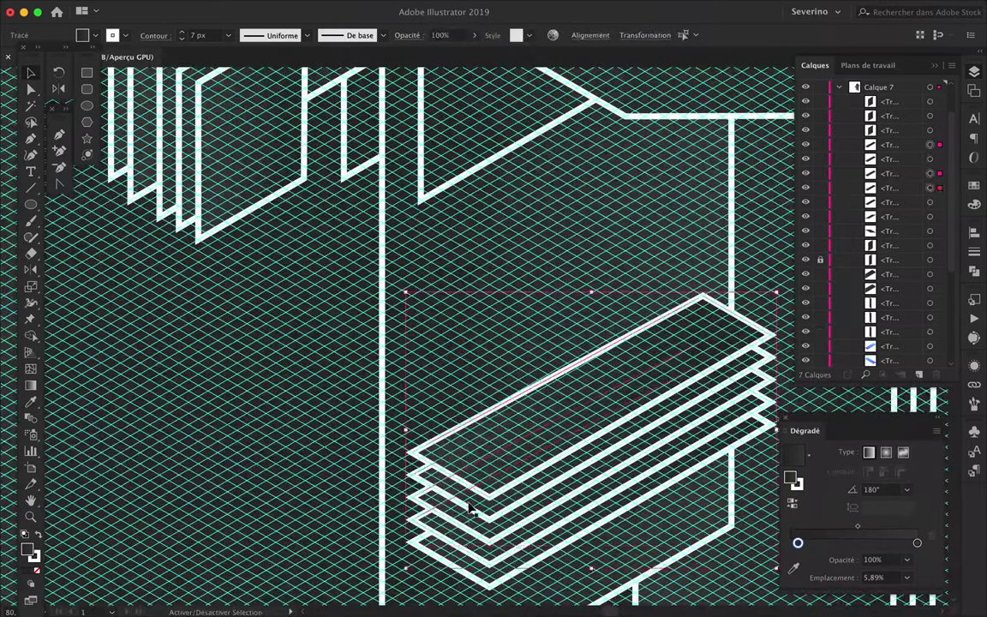
scroll(765, 321, up, 5)
click(764, 320)
scroll(468, 469, down, 5)
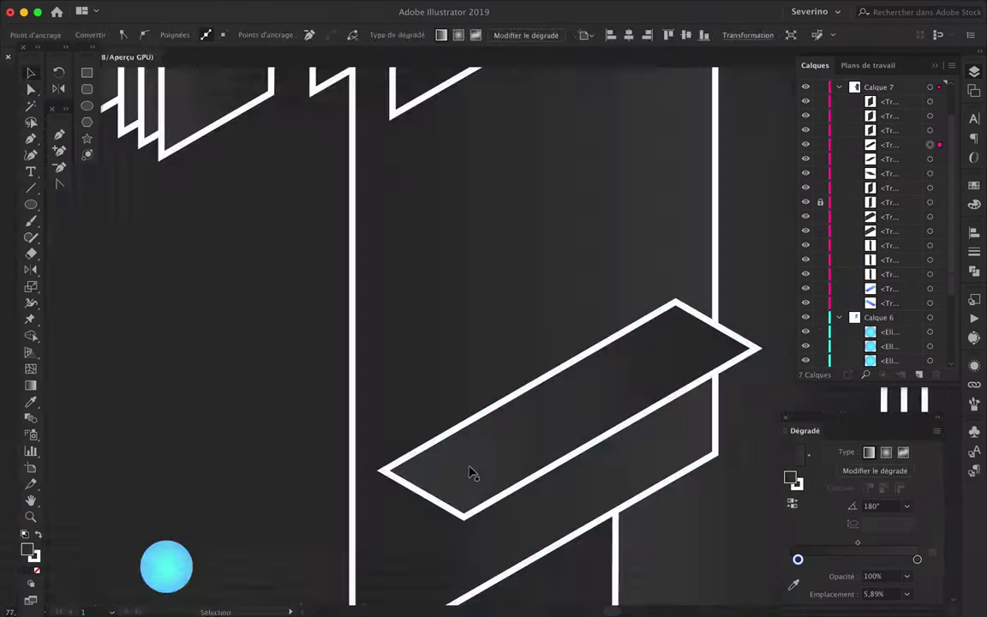
scroll(469, 463, up, 3)
scroll(467, 443, down, 5)
key(v)
Place a copy of the slat stack up-left and send it behind the other artwork.
drag(463, 462, 420, 425)
scroll(397, 437, up, 3)
shift+click(910, 217)
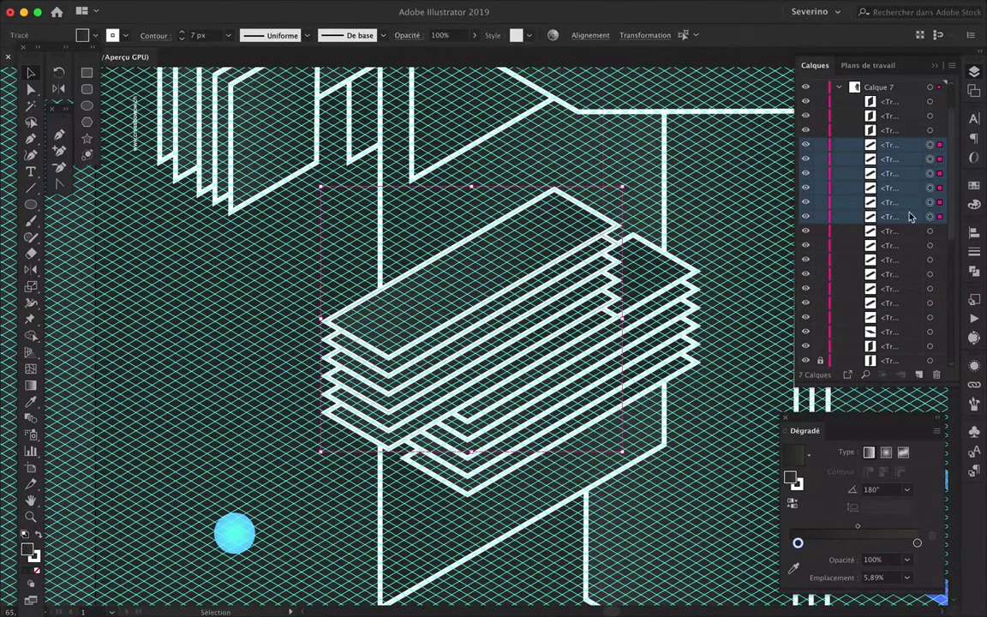
key(ctrl+shift+bracketleft)
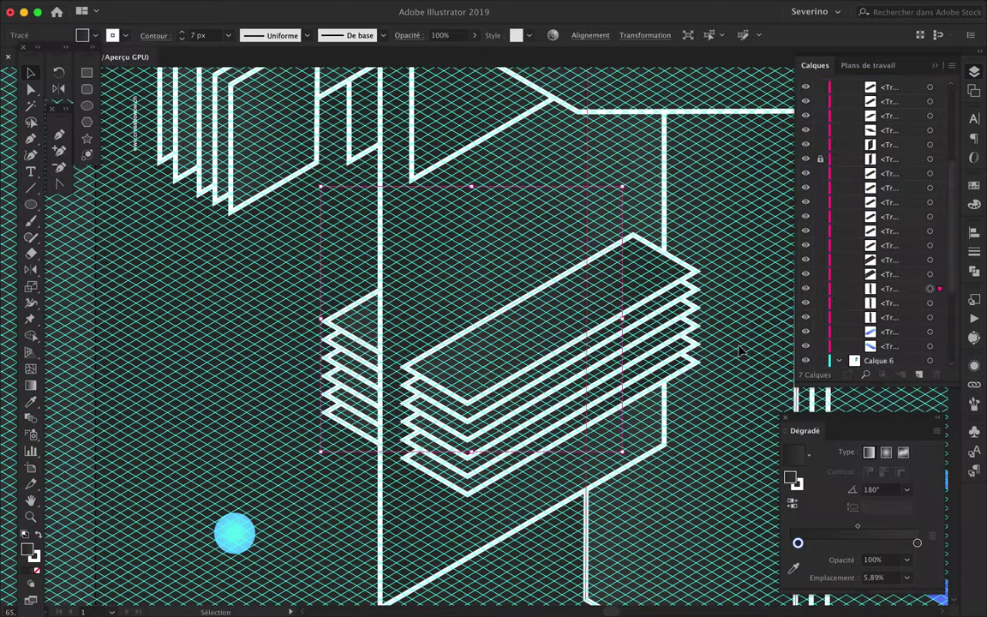
scroll(742, 353, down, 5)
key(a)
scroll(483, 428, up, 3)
click(485, 420)
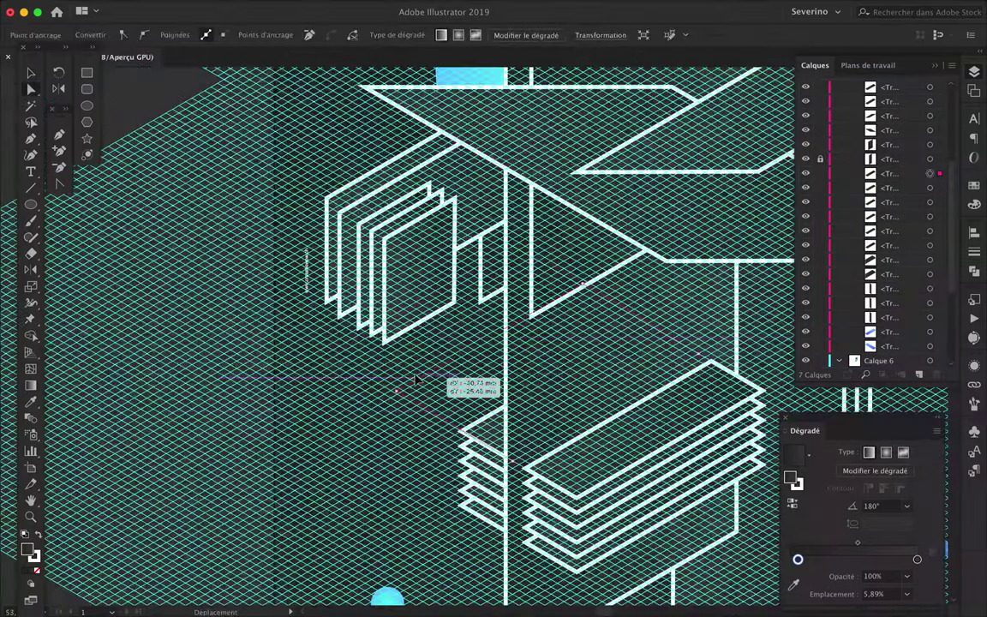
scroll(336, 328, up, 5)
Drag the left box outline's corner point onto a grid intersection to form the ledge.
mouse_move(336, 328)
mouse_down()
mouse_move(328, 358)
mouse_move(275, 388)
mouse_up()
scroll(328, 358, up, 3)
scroll(272, 391, down, 5)
scroll(272, 391, up, 5)
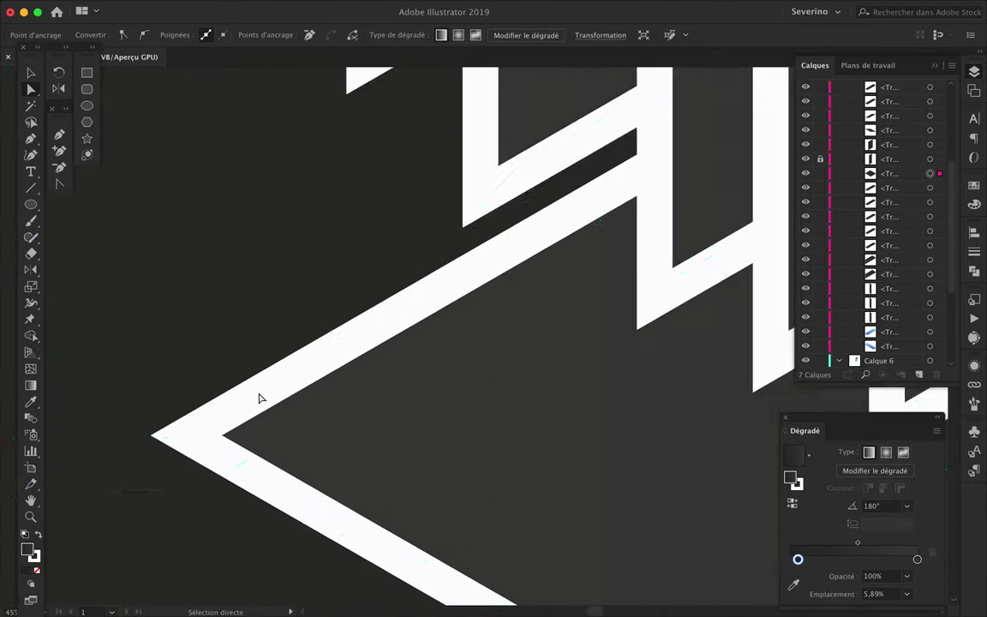
scroll(260, 398, up, 3)
scroll(195, 409, down, 5)
drag(271, 392, 195, 409)
scroll(195, 410, down, 5)
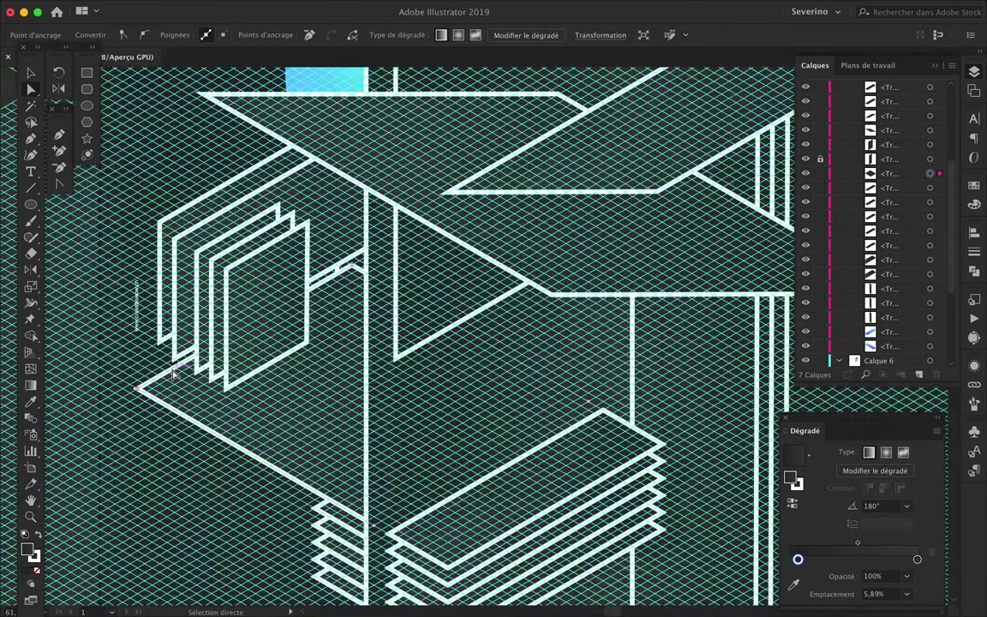
scroll(174, 374, up, 4)
scroll(227, 419, up, 4)
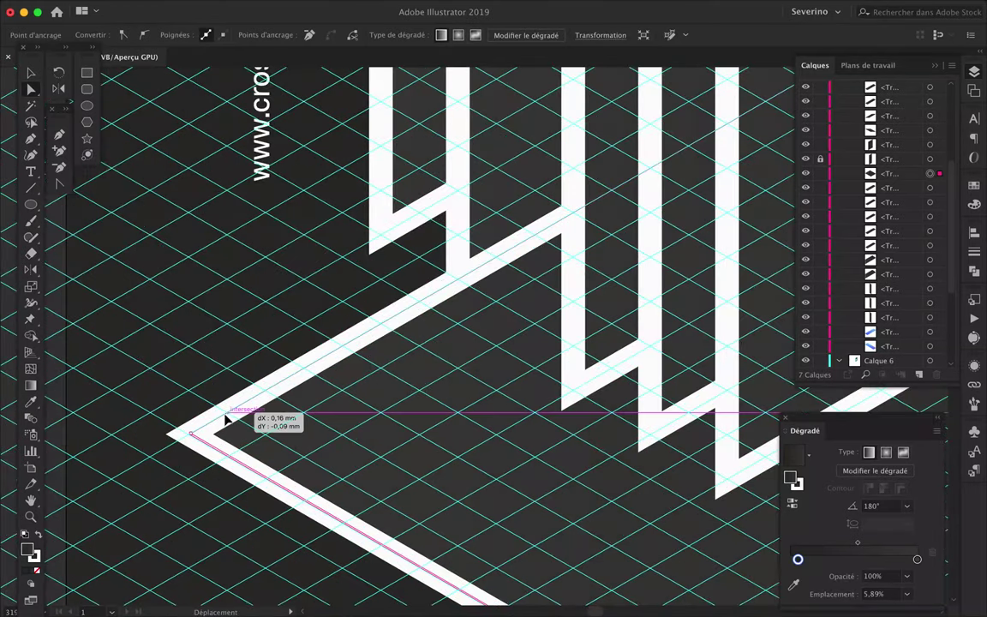
scroll(205, 432, up, 3)
scroll(175, 447, down, 4)
scroll(175, 447, down, 4)
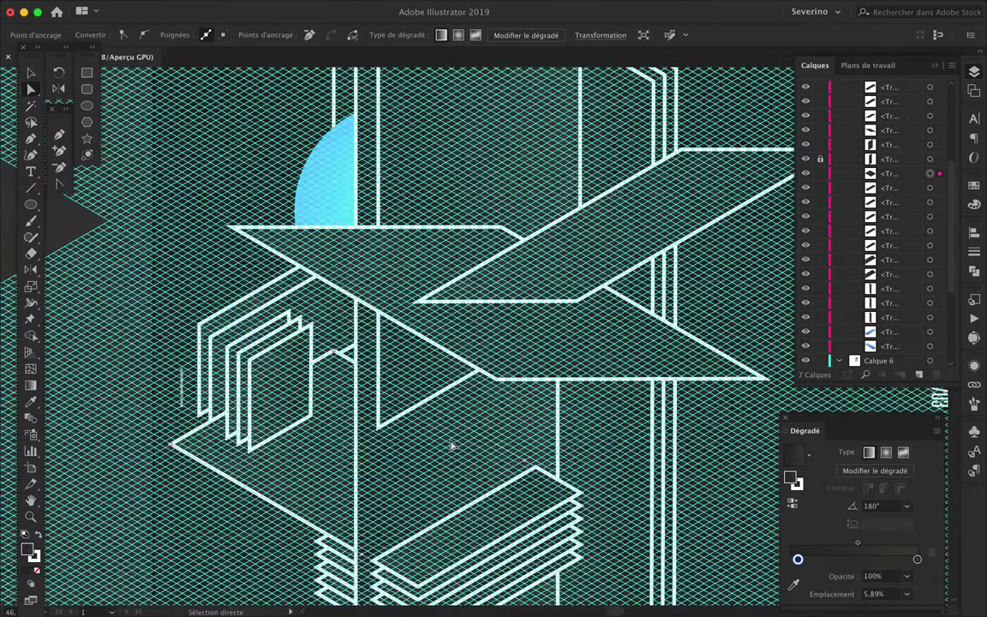
scroll(185, 442, up, 4)
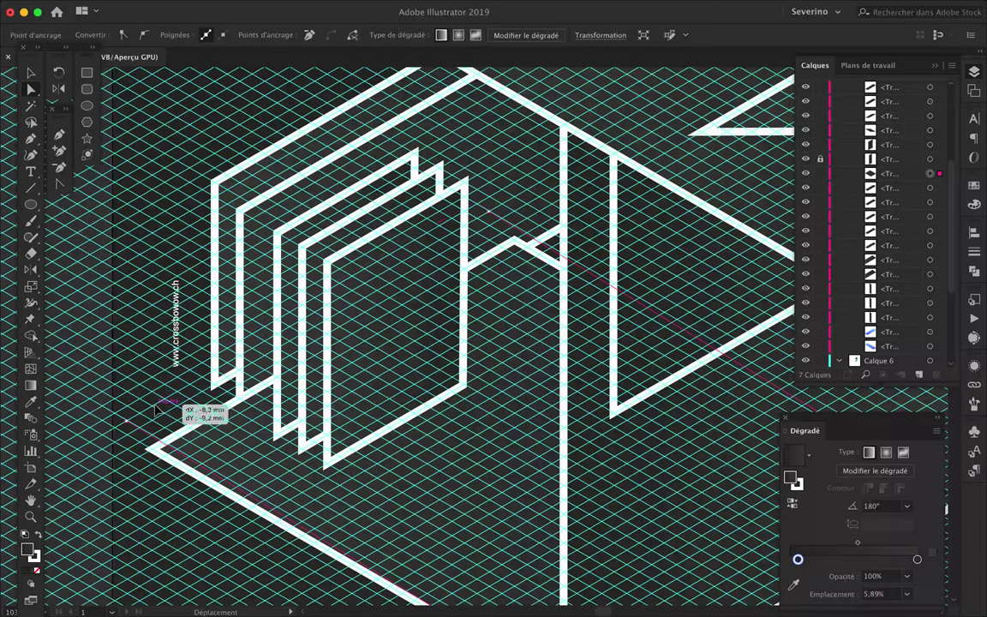
scroll(168, 433, down, 4)
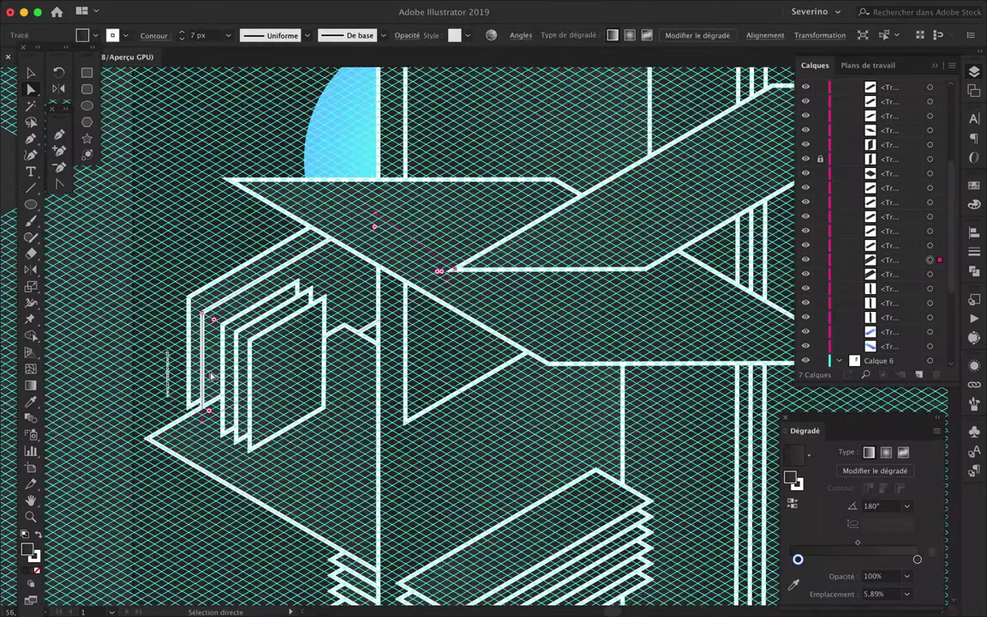
Select the adjoining outline path, then deselect everything to review the tower.
click(907, 189)
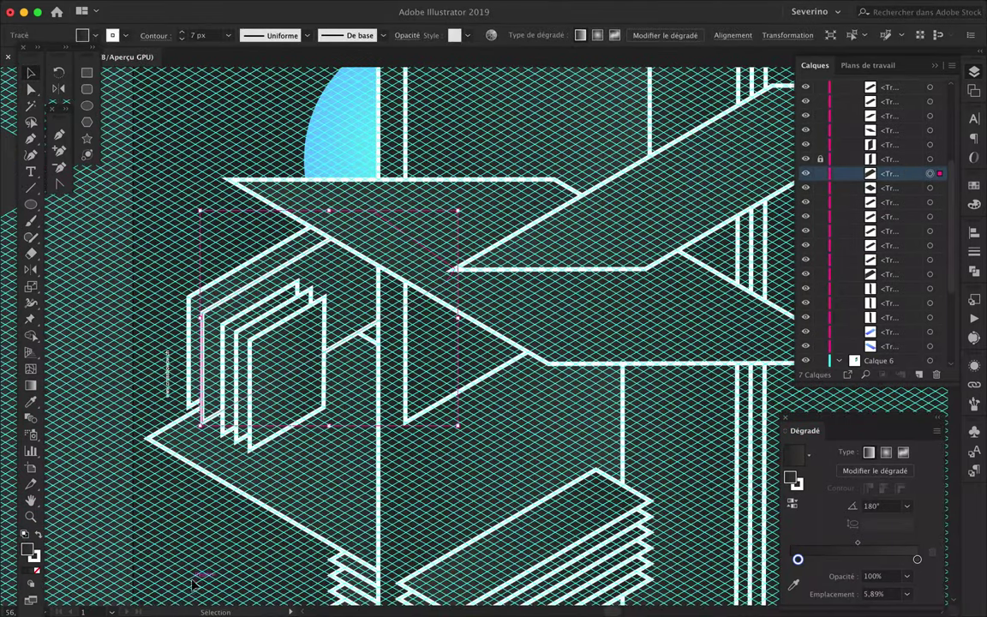
click(197, 587)
scroll(197, 587, down, 3)
scroll(203, 555, down, 2)
scroll(348, 465, up, 4)
scroll(414, 428, up, 1)
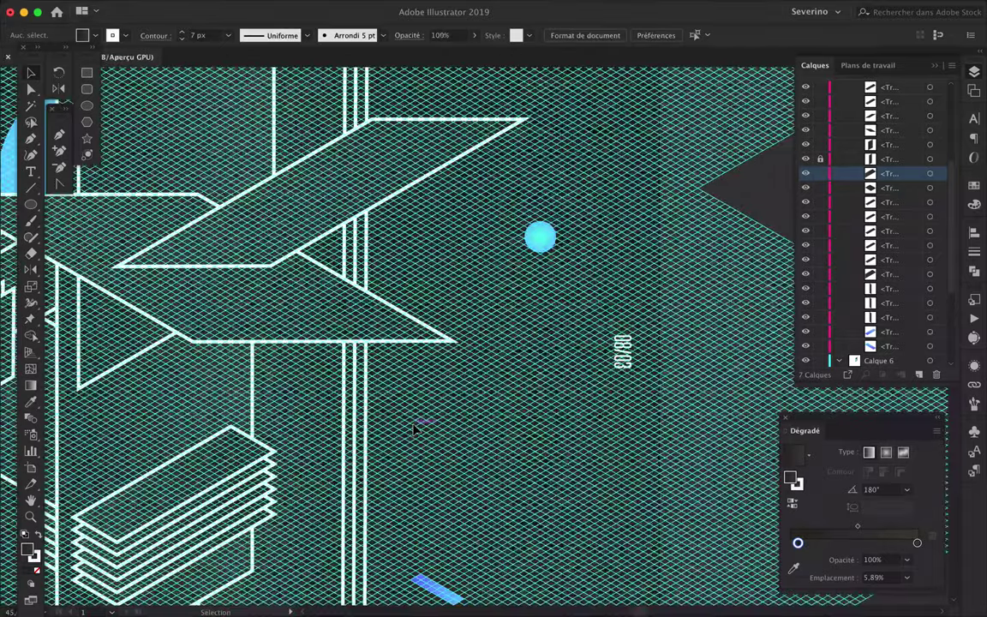
scroll(386, 479, down, 3)
scroll(493, 396, down, 2)
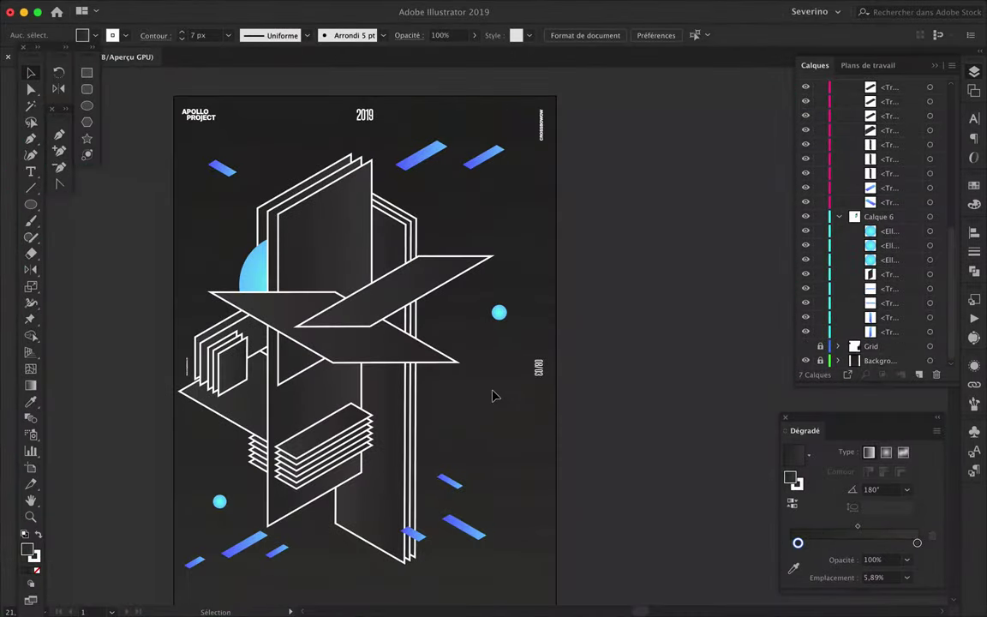
Delete the crossing X-shaped parallelogram group.
click(370, 347)
key(Delete)
scroll(440, 345, up, 2)
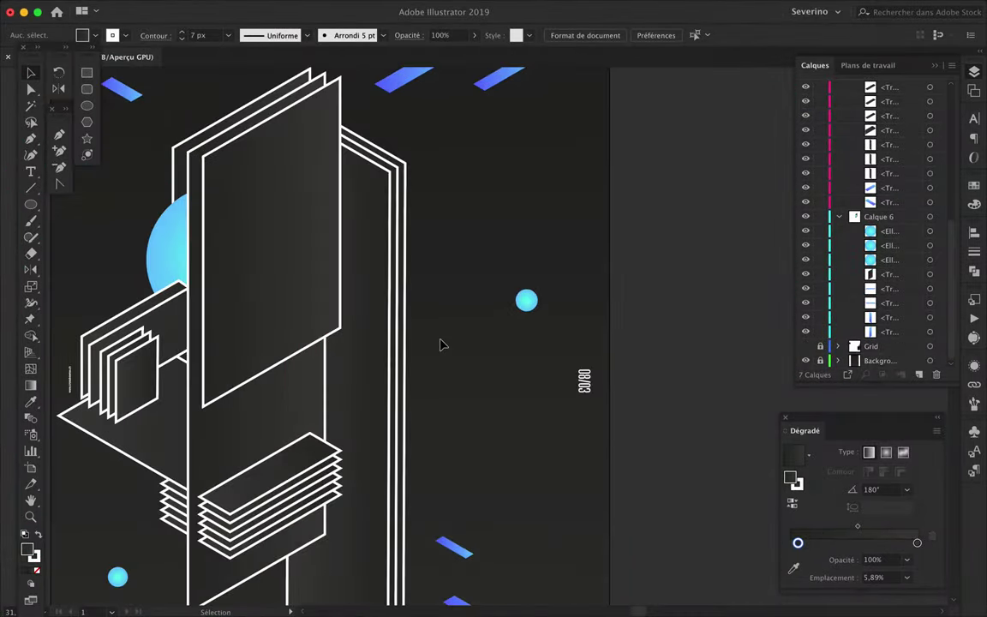
drag(262, 295, 276, 301)
Make the isometric Grid layer visible and fit the artboard in the window.
click(806, 347)
scroll(269, 241, up, 3)
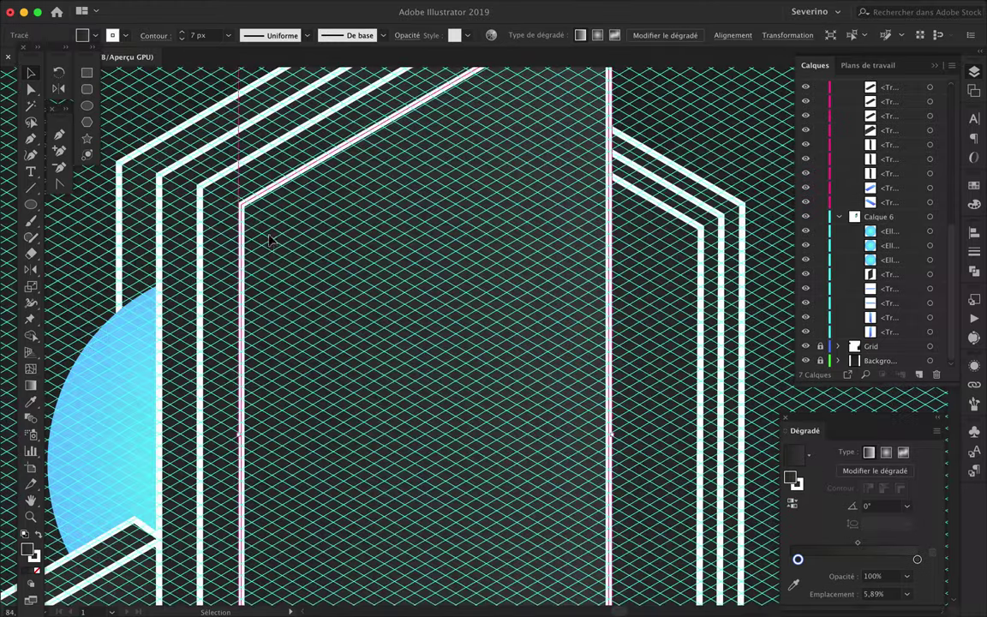
scroll(269, 243, up, 2)
scroll(249, 238, up, 3)
key(ctrl+0)
scroll(570, 234, up, 2)
scroll(570, 234, up, 2)
scroll(363, 403, up, 2)
Draw a small panel and stack copies of it at the building's base with Alt-drag and Ctrl+D.
key(p)
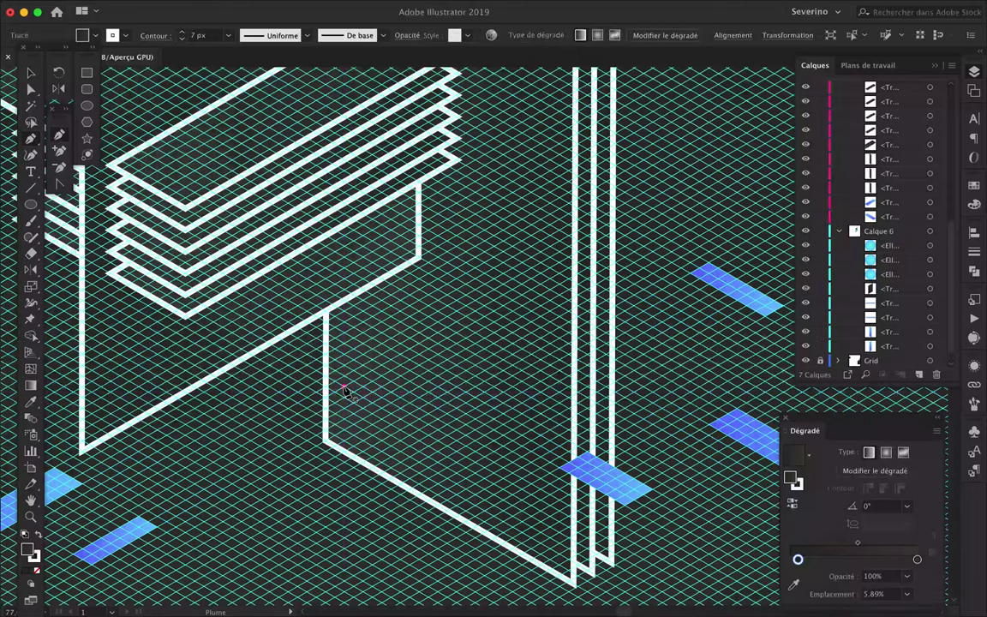
click(344, 386)
click(344, 429)
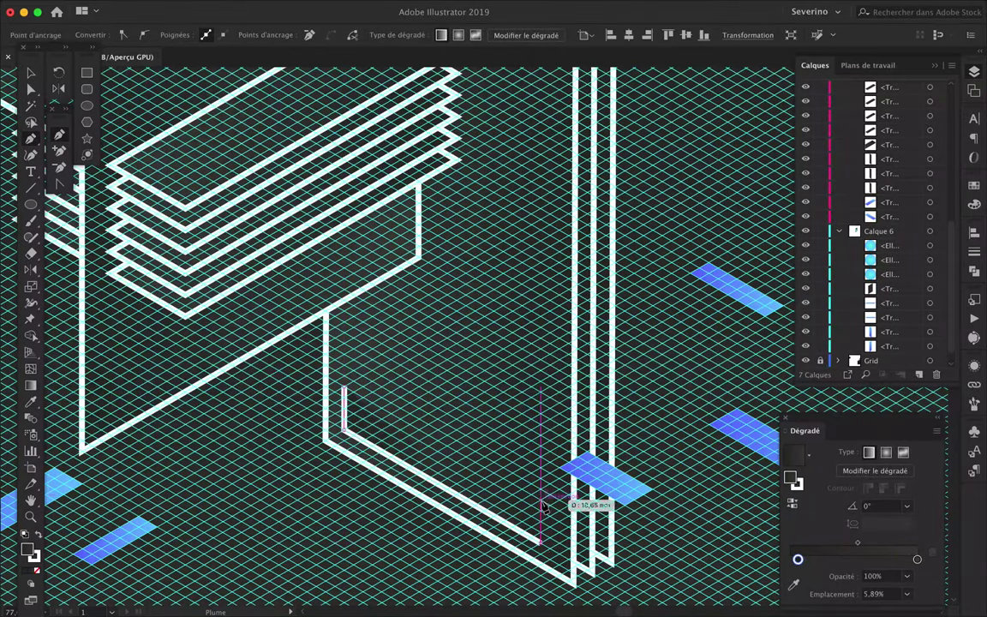
drag(414, 463, 394, 476)
key(ctrl+d)
key(ctrl+d)
key(ctrl+d)
scroll(424, 436, down, 3)
scroll(489, 363, up, 2)
scroll(477, 346, up, 1)
scroll(477, 346, down, 2)
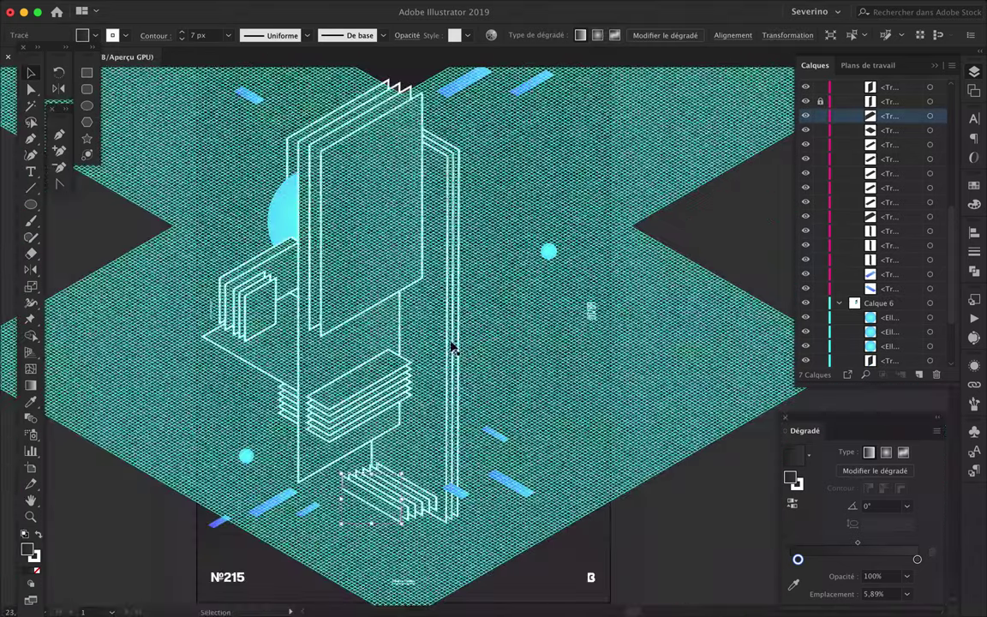
scroll(440, 282, up, 2)
scroll(480, 273, down, 3)
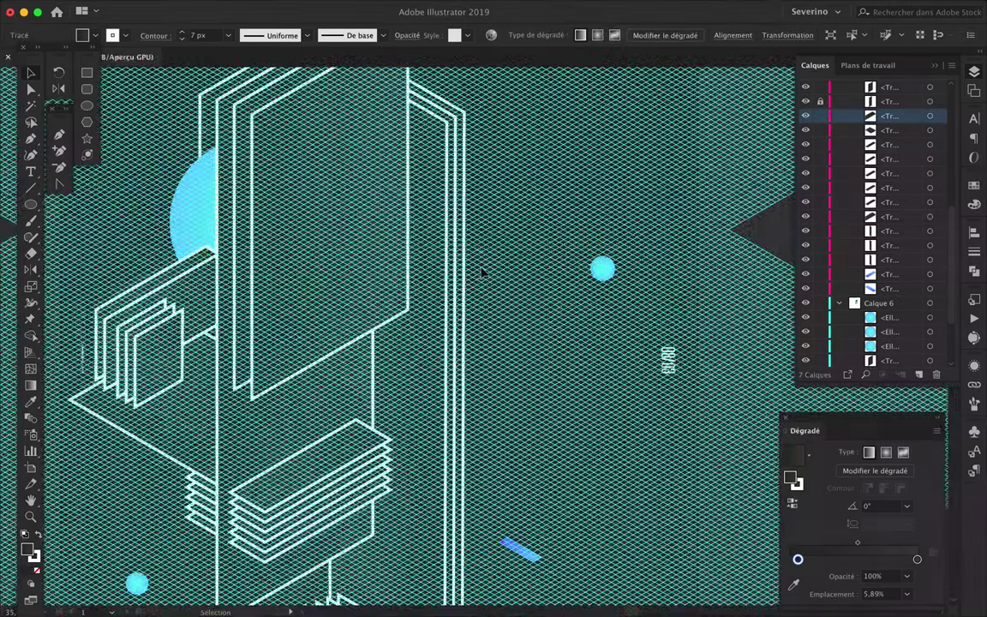
scroll(480, 274, down, 3)
scroll(354, 177, up, 2)
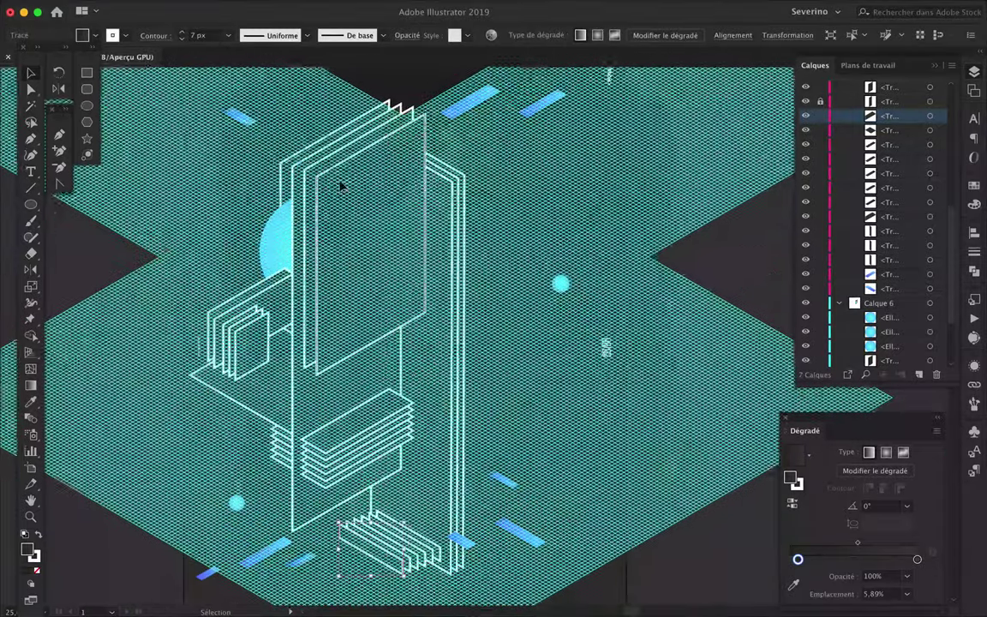
scroll(258, 325, up, 2)
scroll(259, 330, up, 2)
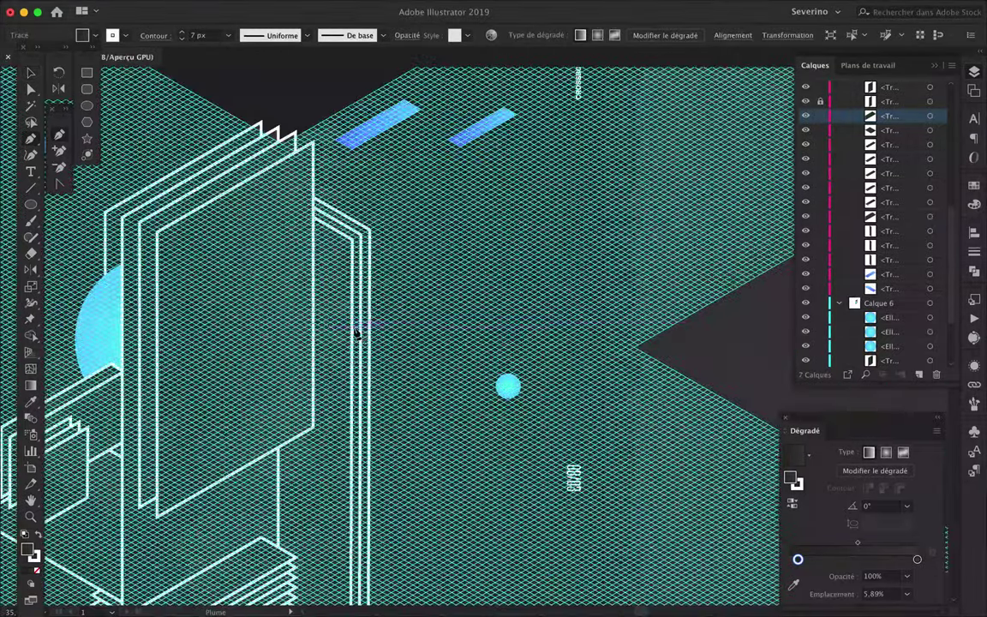
scroll(352, 333, up, 2)
Pen-draw a closed flat rhombus panel from four corner points.
click(518, 435)
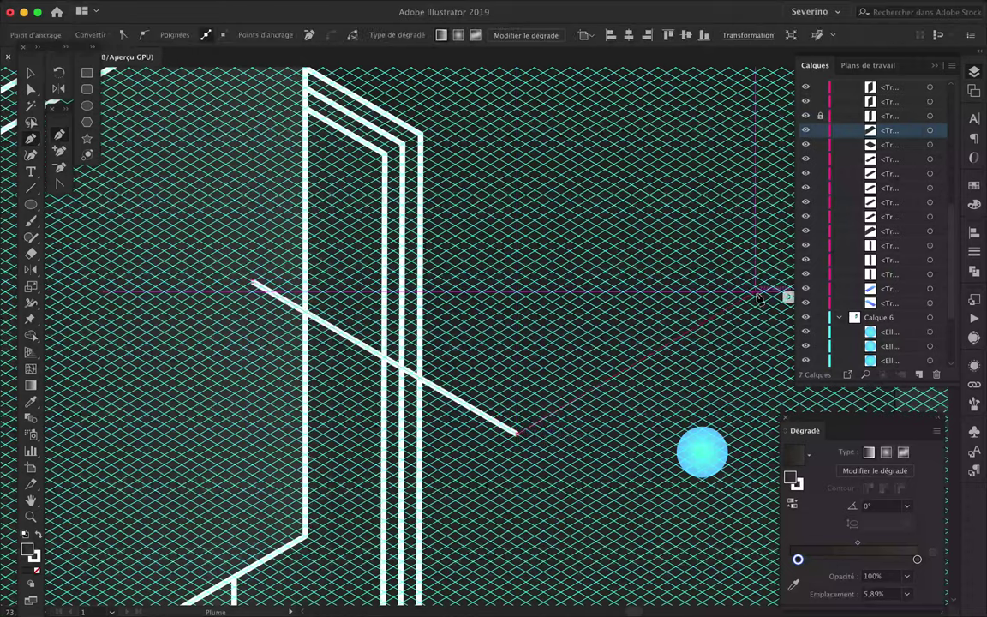
scroll(759, 271, right, 3)
scroll(759, 271, up, 1)
click(786, 259)
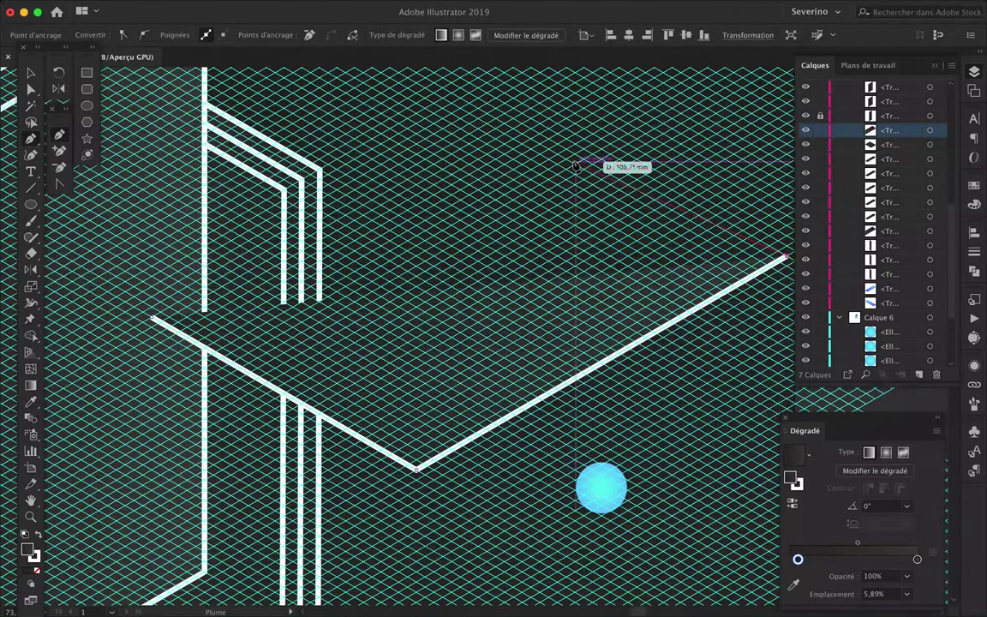
click(540, 117)
click(154, 317)
Move the rhombus panel toward the upper right column.
key(a)
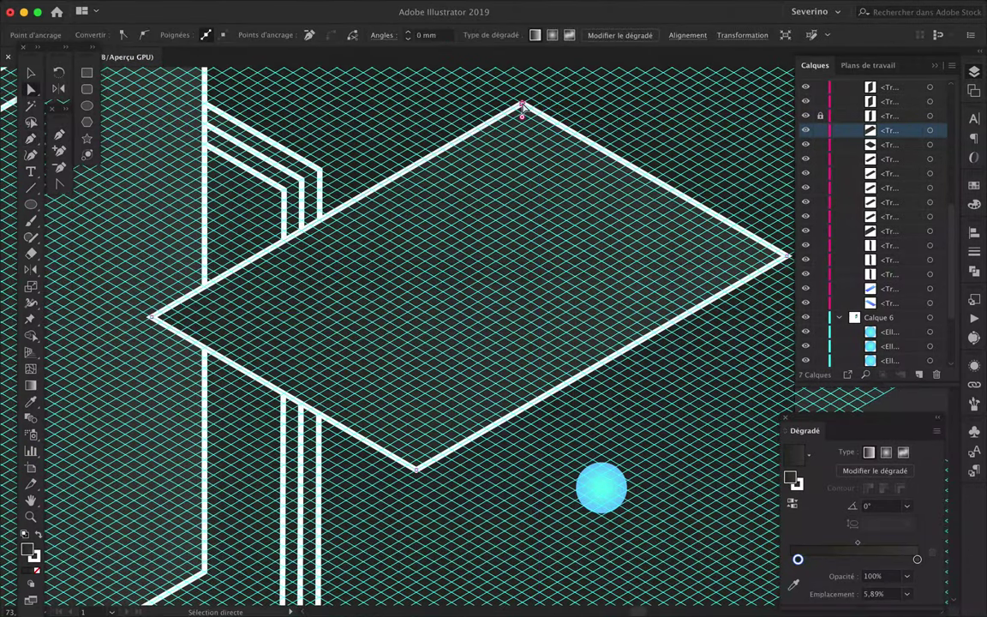
key(super+0)
scroll(900, 188, up, 5)
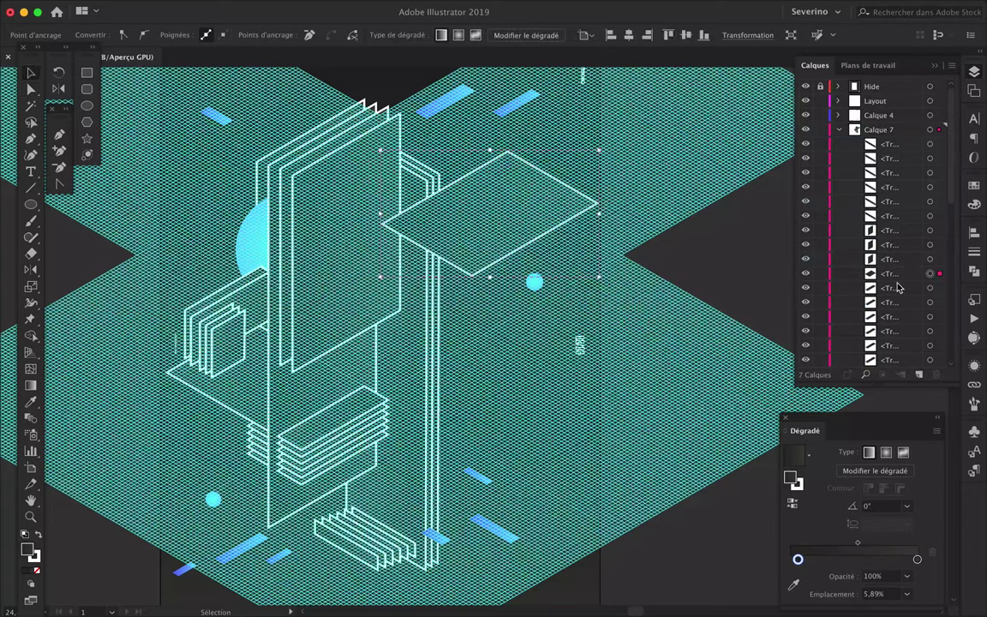
scroll(895, 312, down, 2)
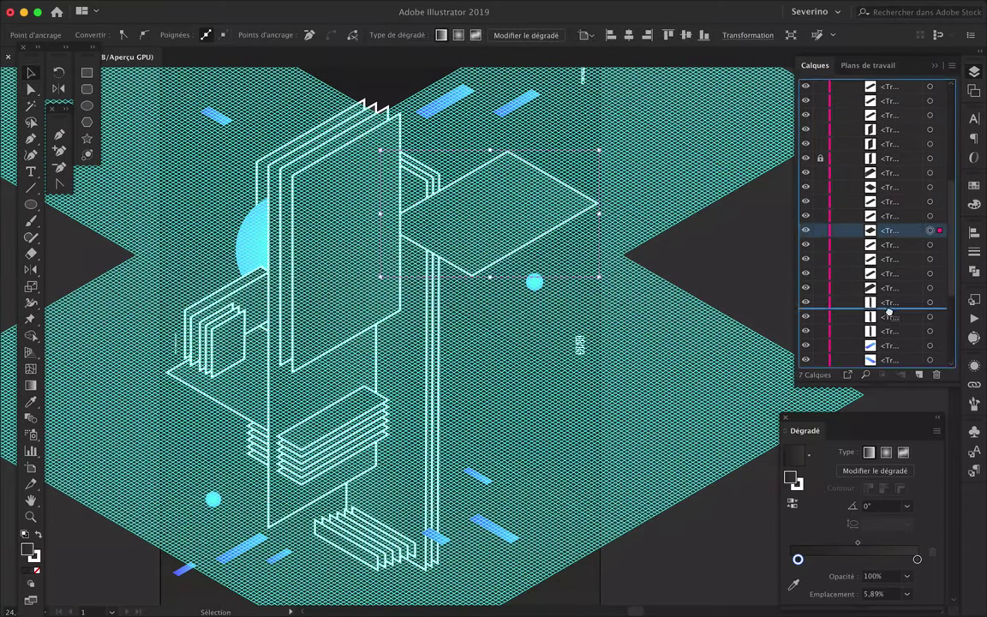
scroll(891, 315, down, 2)
key(super+equal)
drag(531, 248, 415, 332)
Snap the rhombus corner onto the column's grid point and review the whole artwork.
key(super+equal)
key(super+equal)
key(super+minus)
key(super+minus)
key(super+equal)
key(super+equal)
mouse_move(399, 321)
mouse_down()
mouse_move(347, 274)
mouse_move(299, 267)
mouse_move(296, 257)
mouse_up()
key(super+equal)
key(super+equal)
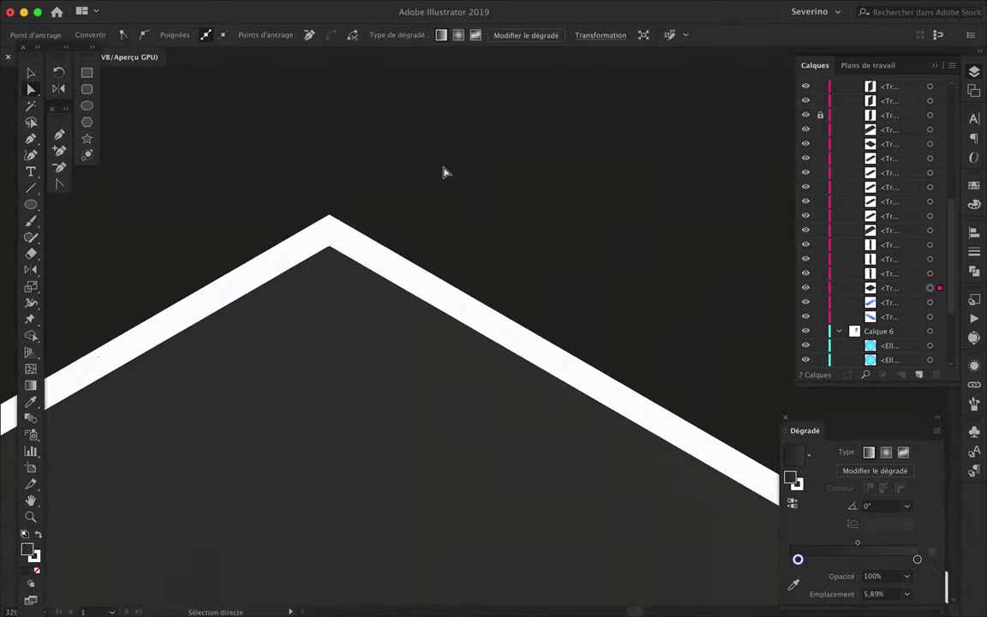
key(super+equal)
key(super+minus)
key(super+minus)
drag(285, 261, 112, 362)
key(super+minus)
scroll(112, 362, down, 3)
key(super+minus)
key(super+equal)
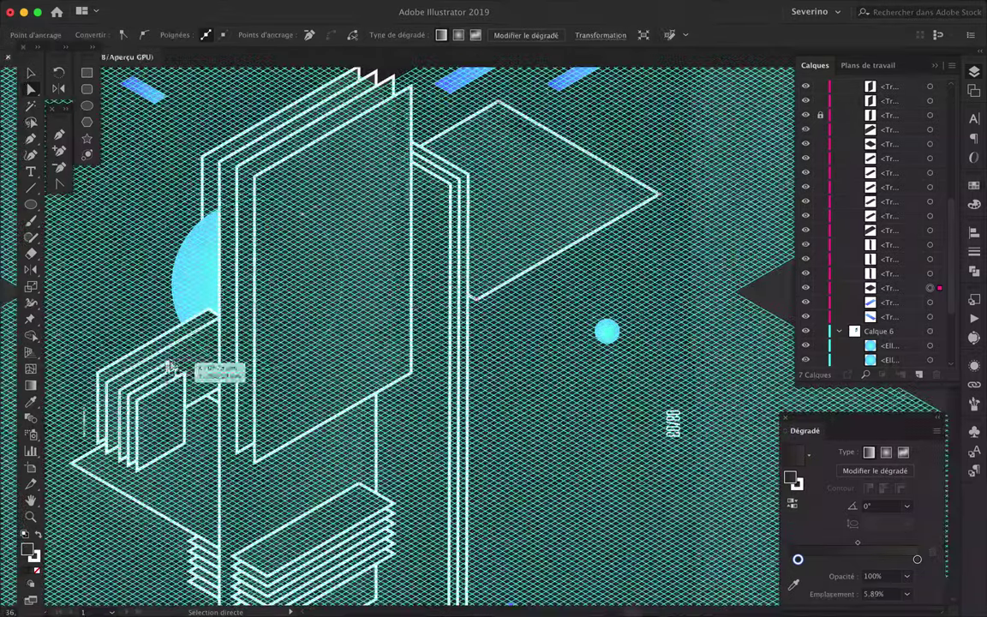
click(204, 276)
key(super+minus)
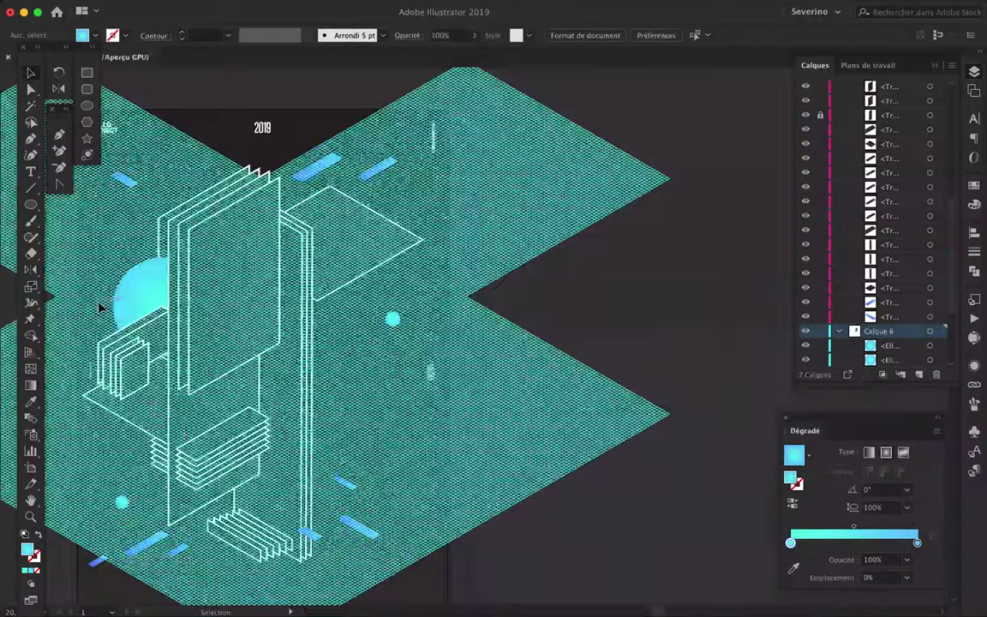
Pen-draw the first ribbon shape beside the right column.
key(super+minus)
right_click(99, 305)
click(394, 306)
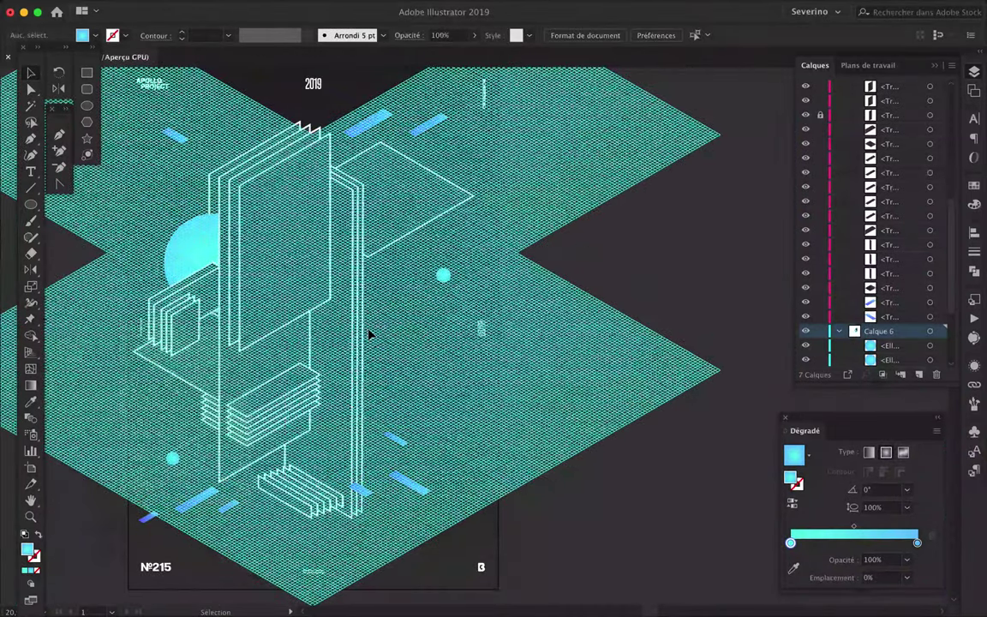
key(super+equal)
key(super+equal)
key(super+equal)
key(super+equal)
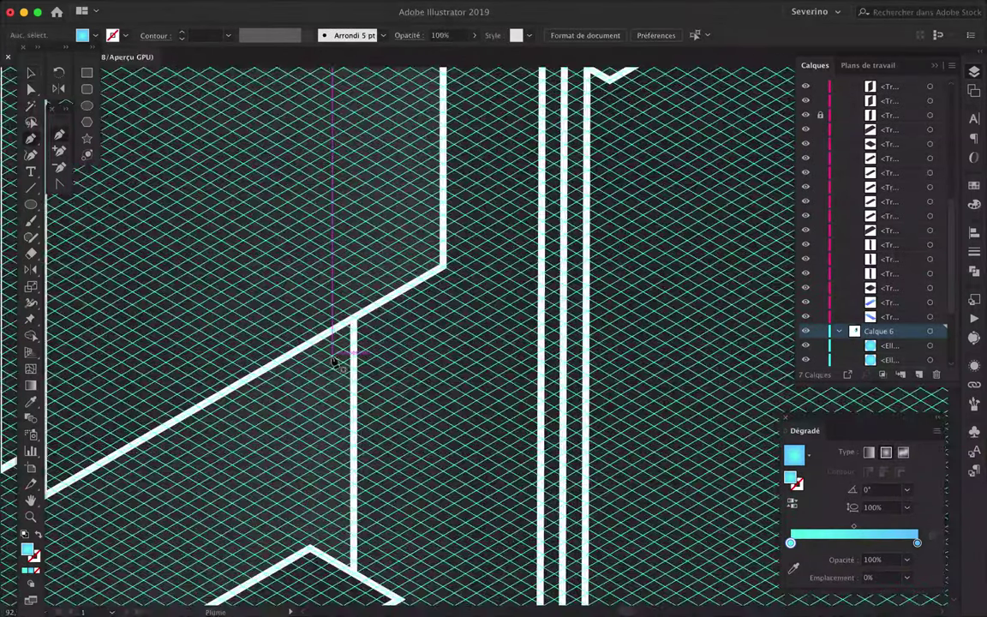
key(p)
drag(333, 381, 332, 407)
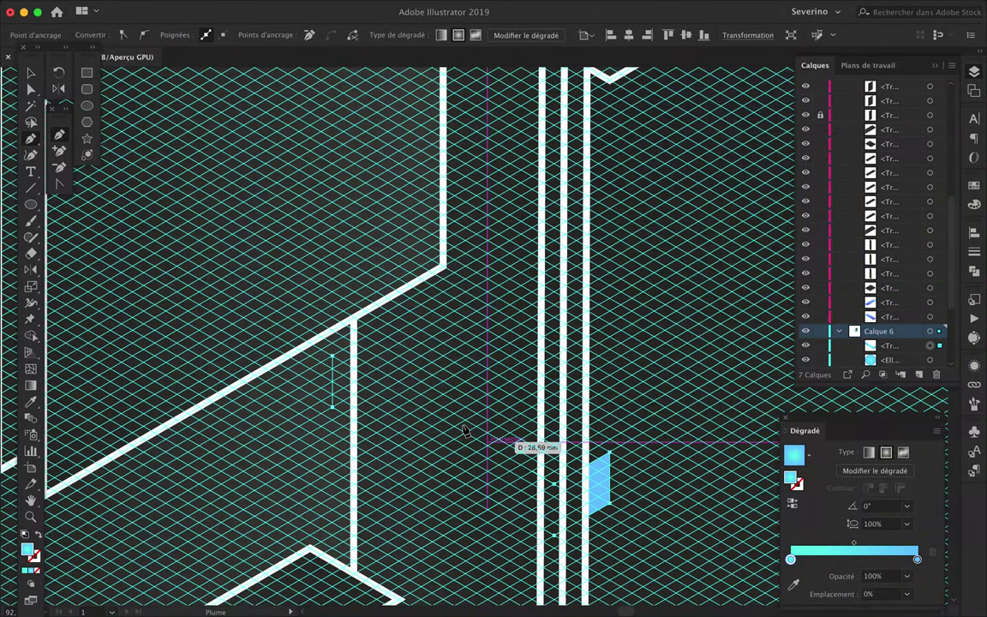
key(a)
scroll(899, 172, up, 5)
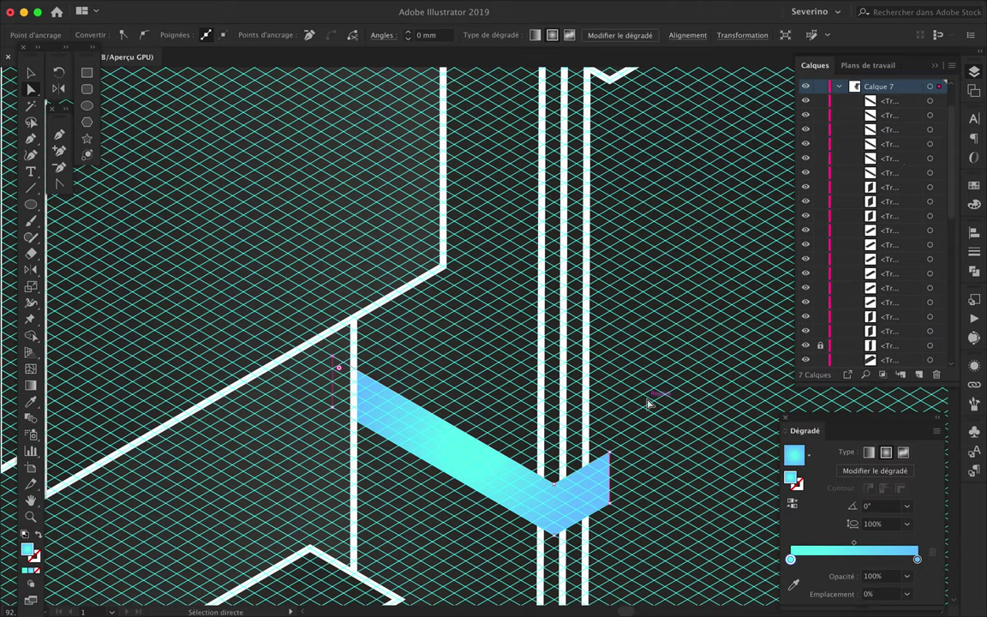
scroll(649, 403, up, 2)
Draw the ribbon's end cap piece and select it.
key(p)
click(602, 548)
click(535, 497)
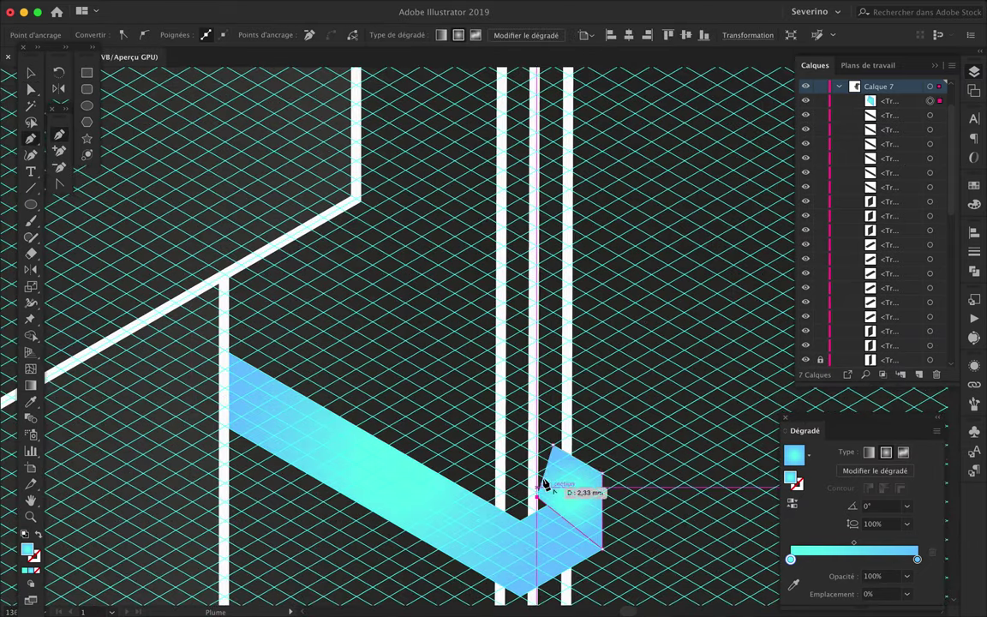
scroll(902, 215, down, 5)
key(v)
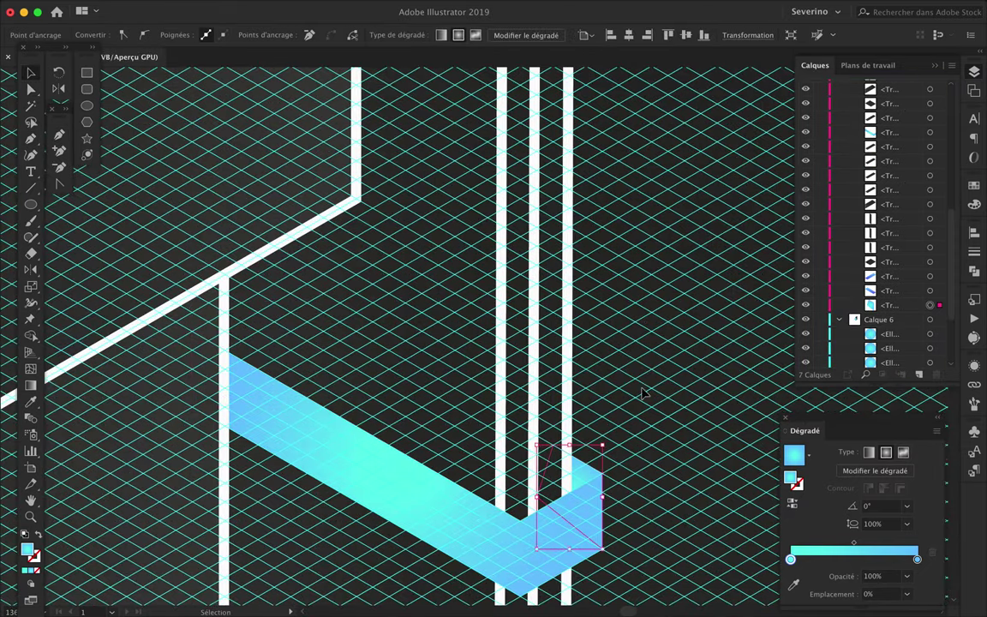
click(493, 564)
scroll(493, 274, down, 3)
Fill the ribbon with the blue-purple gradient and adjust its direction.
key(i)
click(586, 501)
scroll(514, 334, up, 2)
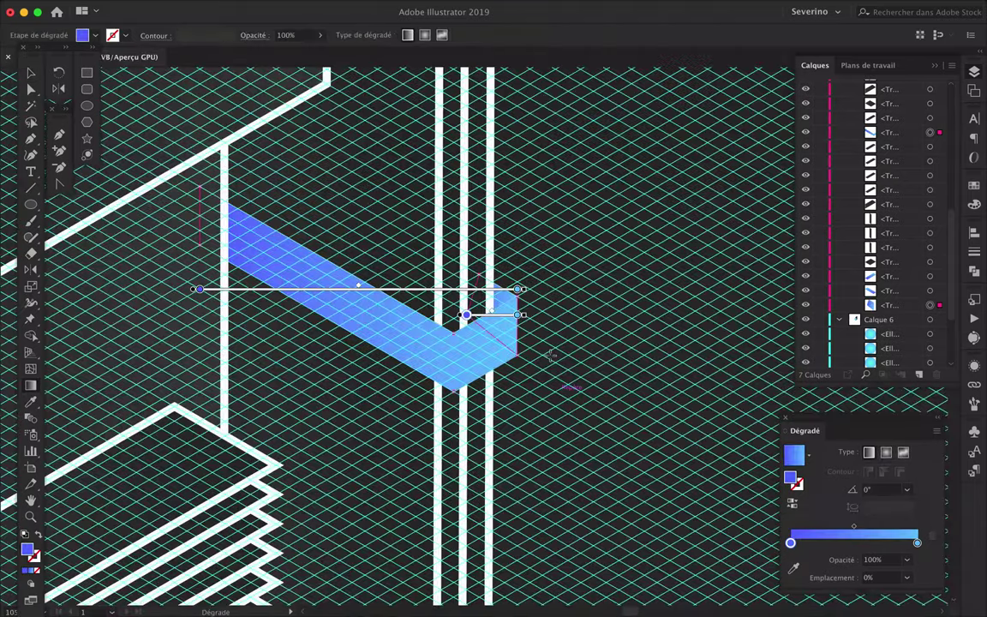
key(g)
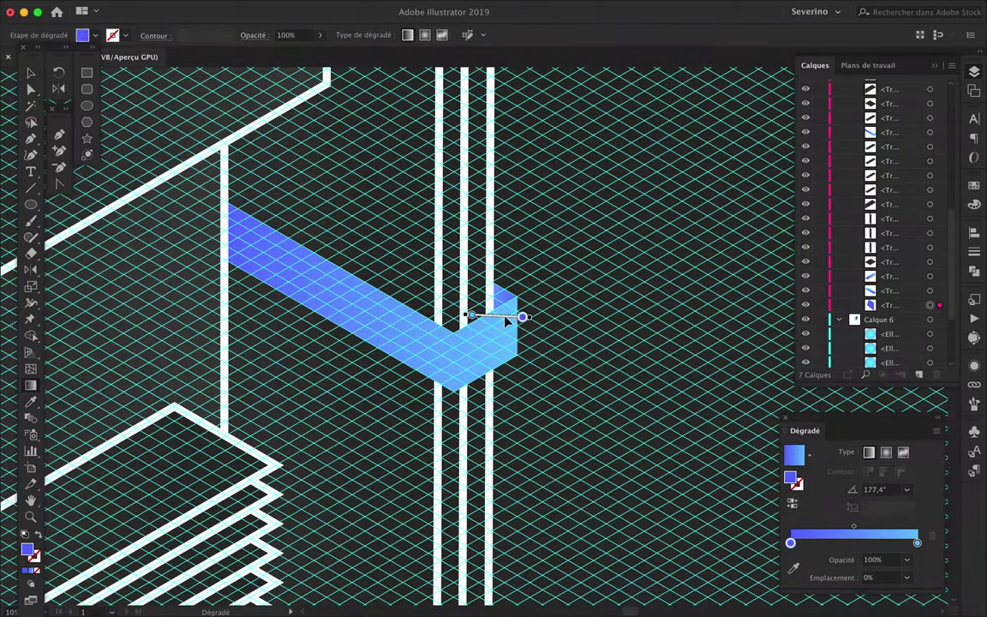
scroll(514, 326, down, 2)
scroll(551, 357, down, 1)
scroll(551, 357, up, 3)
Alt-drag a copy of the ribbon downward as a second ledge.
key(v)
drag(441, 370, 447, 507)
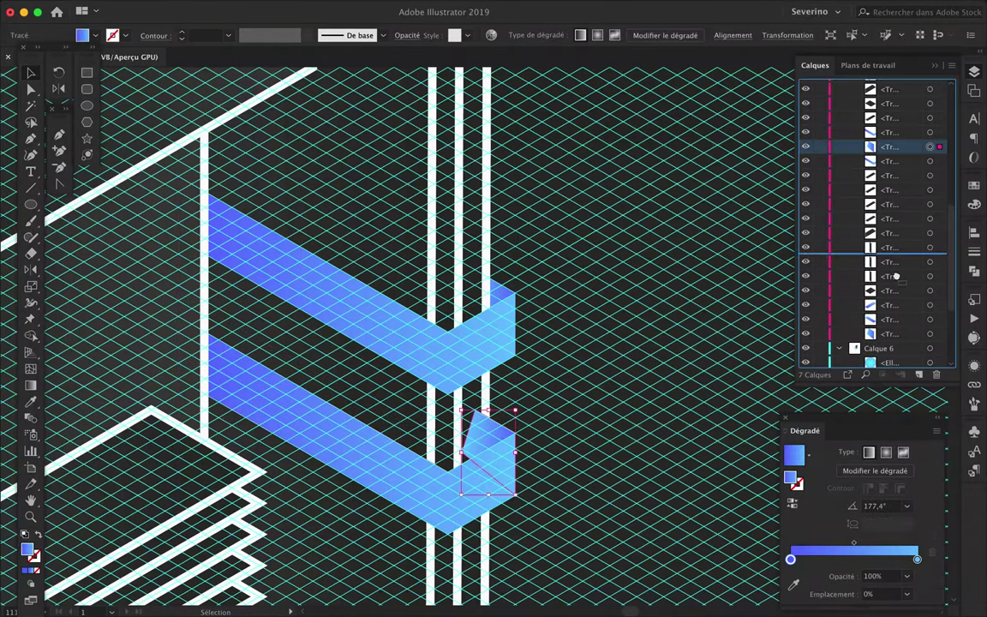
scroll(564, 366, down, 3)
scroll(558, 328, down, 1)
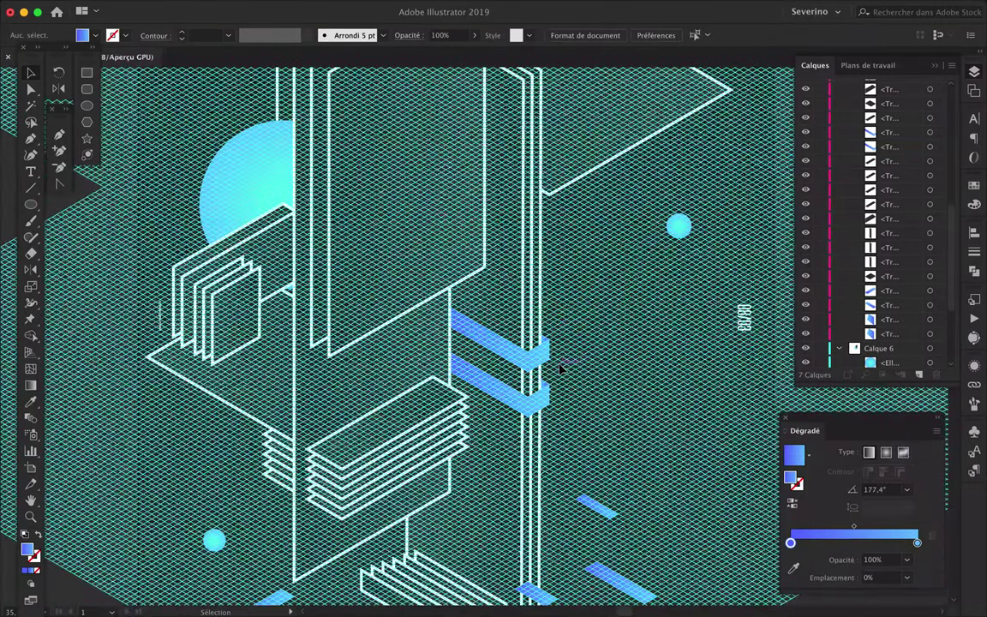
Copy a third gradient ribbon above the others on the column.
scroll(562, 368, up, 3)
drag(531, 360, 531, 249)
click(529, 194)
scroll(561, 378, down, 2)
scroll(652, 370, down, 2)
scroll(648, 371, up, 2)
scroll(600, 377, up, 2)
scroll(572, 374, up, 2)
Copy the lower ribbon further down as a fourth stripe.
click(572, 375)
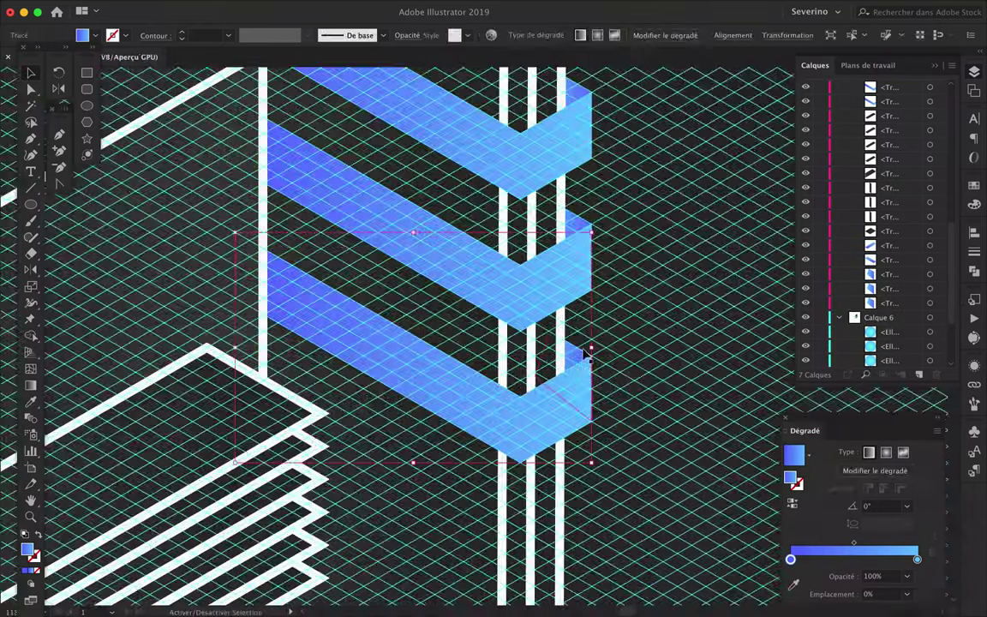
drag(568, 405, 566, 518)
click(568, 514)
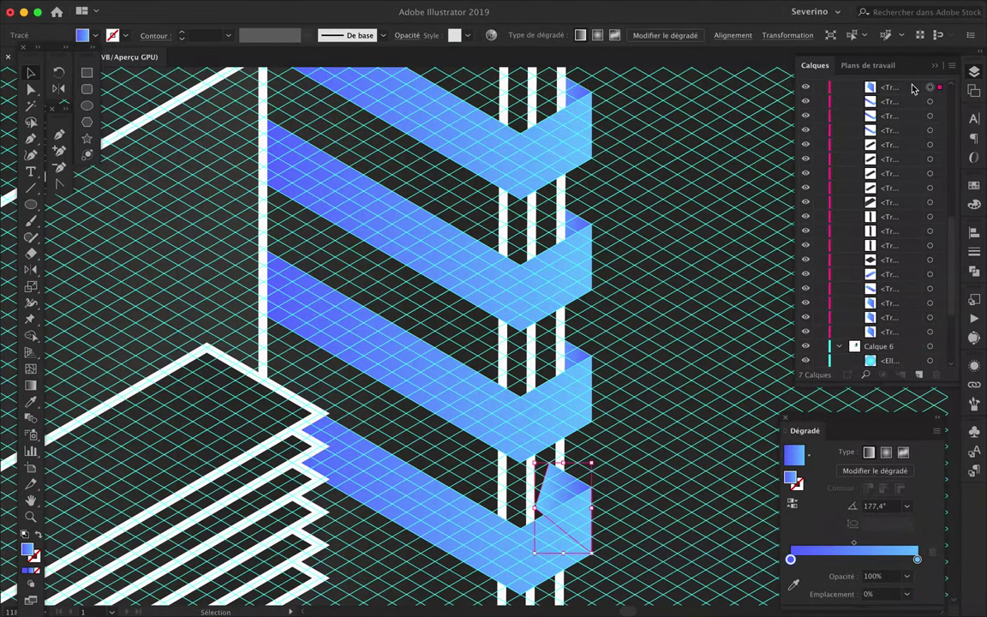
click(695, 352)
scroll(695, 352, down, 3)
scroll(698, 351, down, 2)
scroll(698, 351, down, 3)
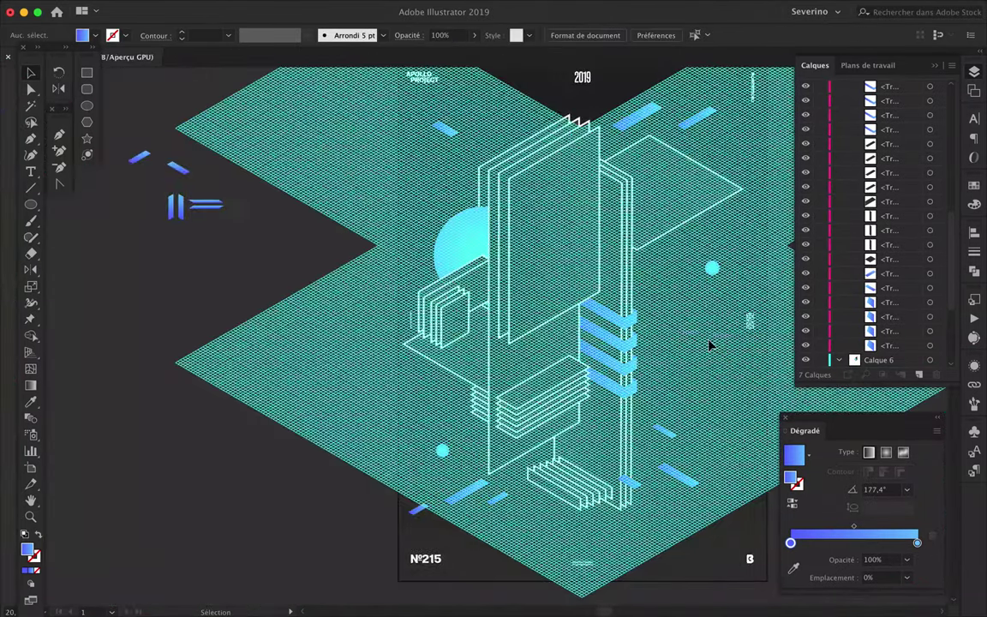
scroll(709, 346, up, 3)
scroll(709, 343, up, 2)
Drag the top stripe's end anchors down-right past the pillar into open space.
click(520, 272)
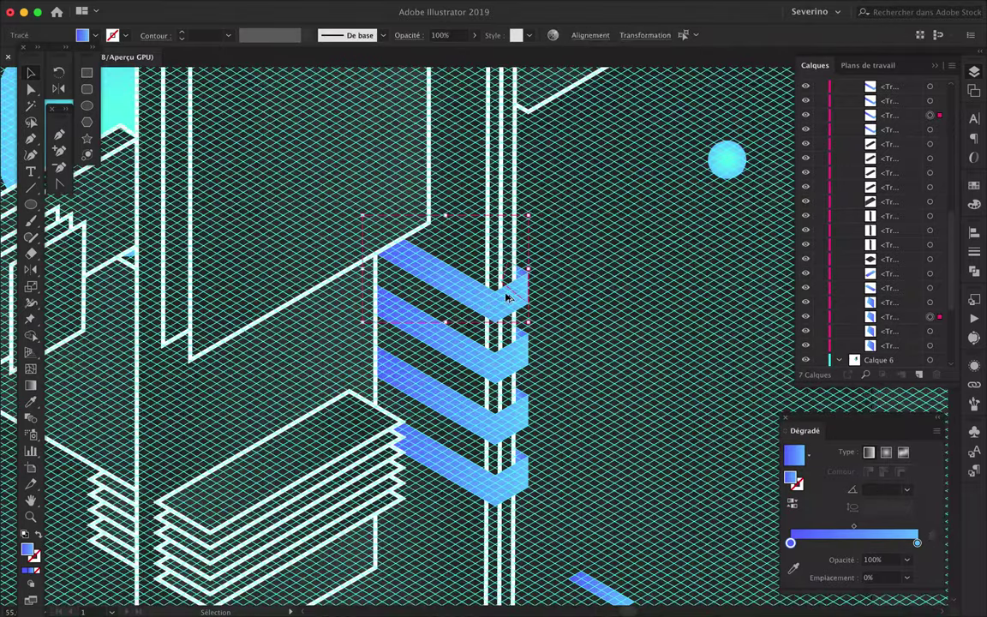
scroll(509, 215, up, 2)
key(a)
drag(493, 248, 676, 399)
key(v)
scroll(701, 223, down, 3)
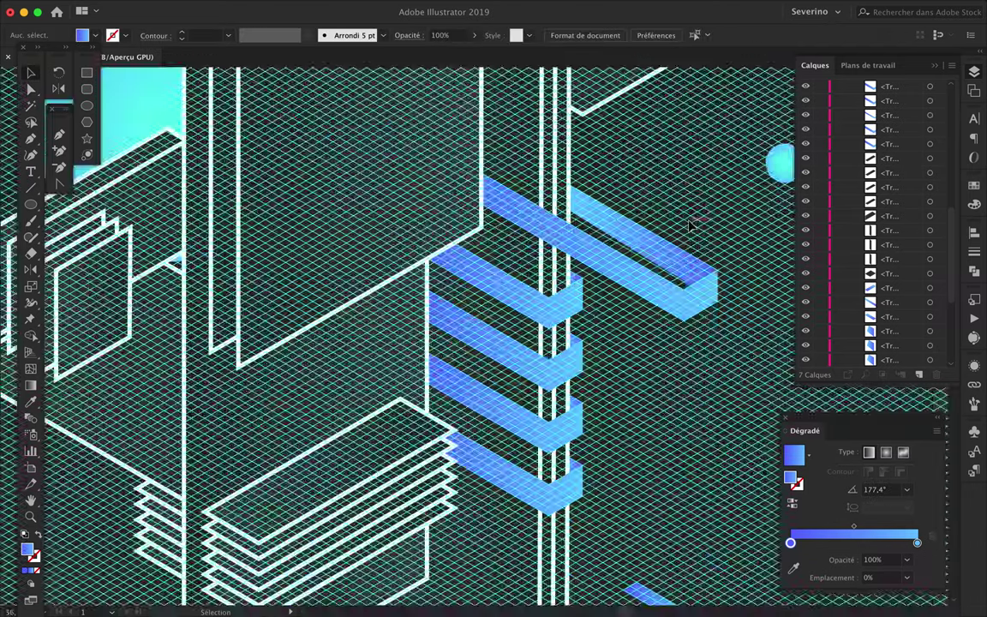
key(a)
scroll(431, 187, up, 3)
scroll(591, 150, down, 3)
scroll(622, 319, up, 2)
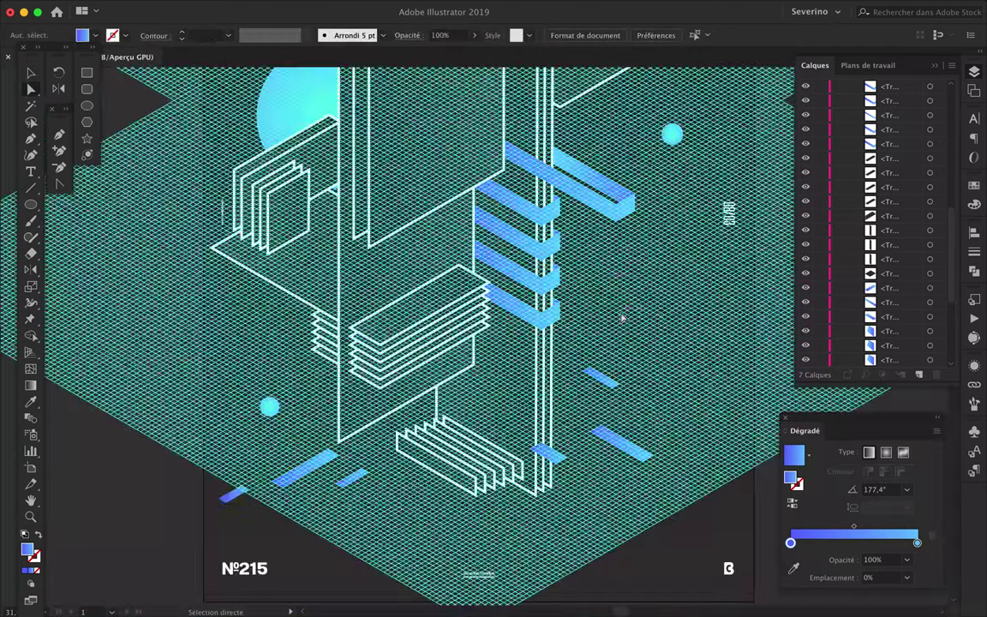
scroll(622, 319, up, 1)
scroll(610, 324, up, 1)
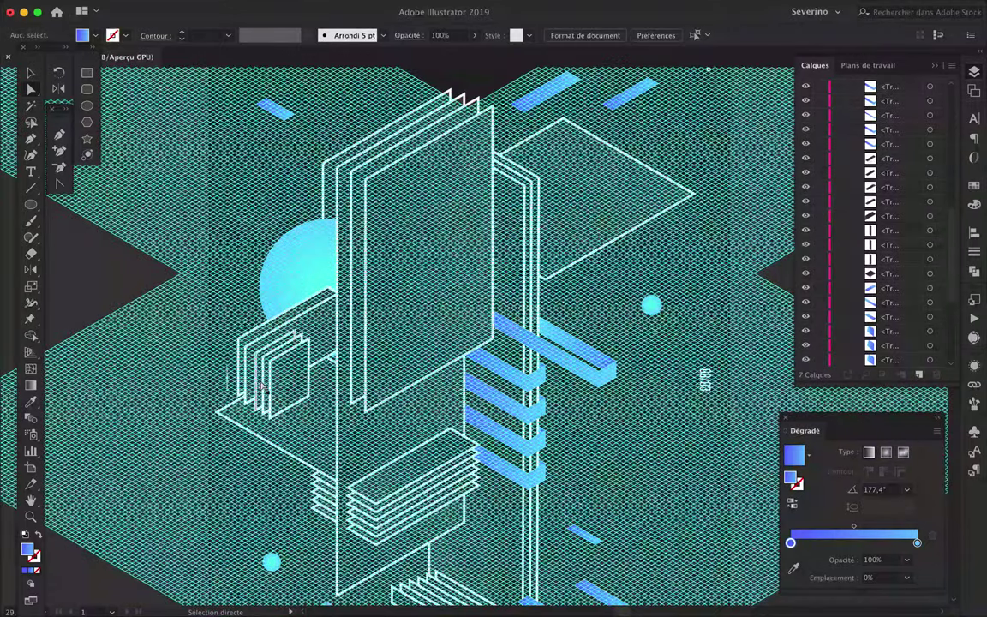
Pen-draw the first corners of a small parallelogram inside the left box.
scroll(332, 317, up, 2)
key(p)
click(304, 371)
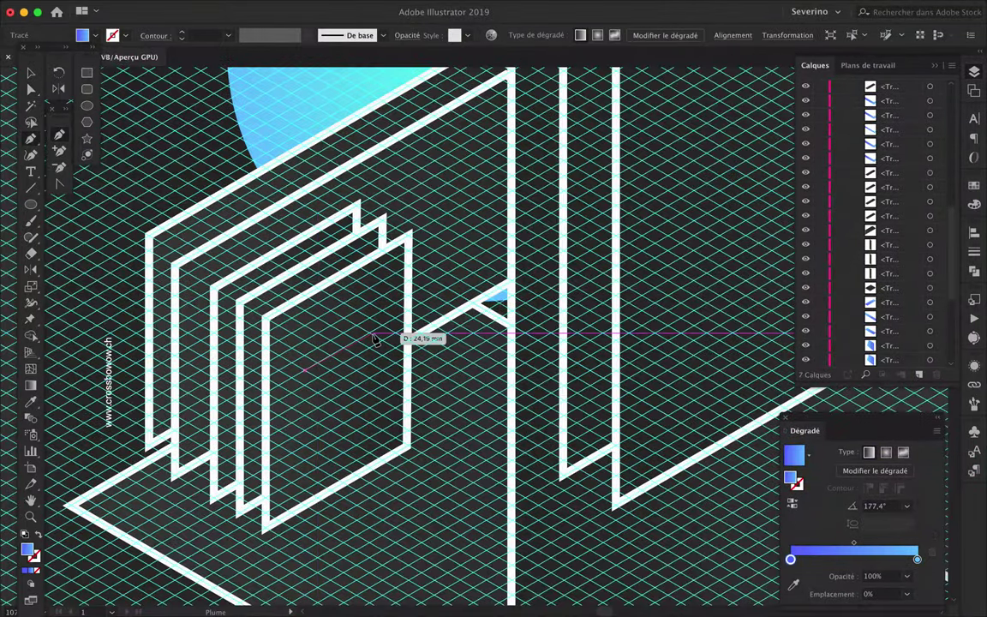
click(374, 338)
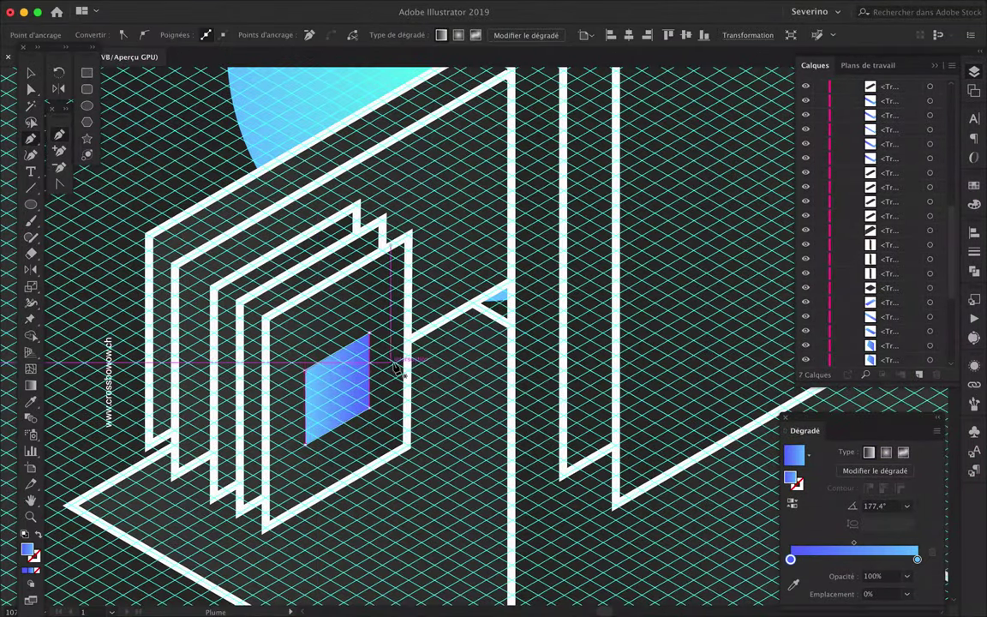
scroll(394, 369, up, 2)
Pull the parallelogram's top-right corner upward to finish the white panel shape.
key(a)
drag(348, 316, 348, 287)
scroll(365, 260, up, 2)
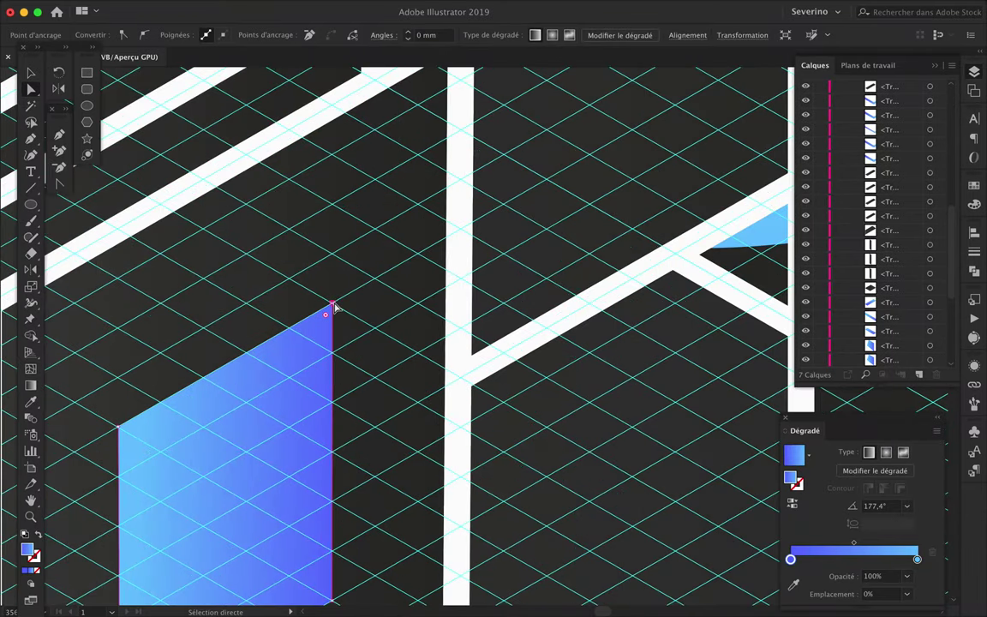
scroll(335, 307, up, 3)
click(193, 477)
scroll(316, 371, down, 5)
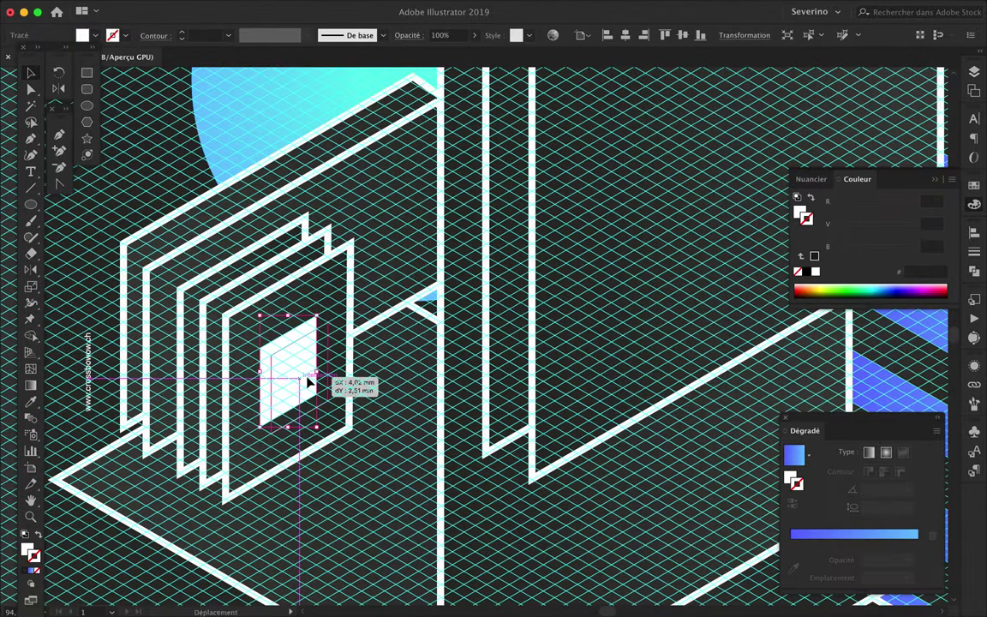
scroll(308, 382, down, 2)
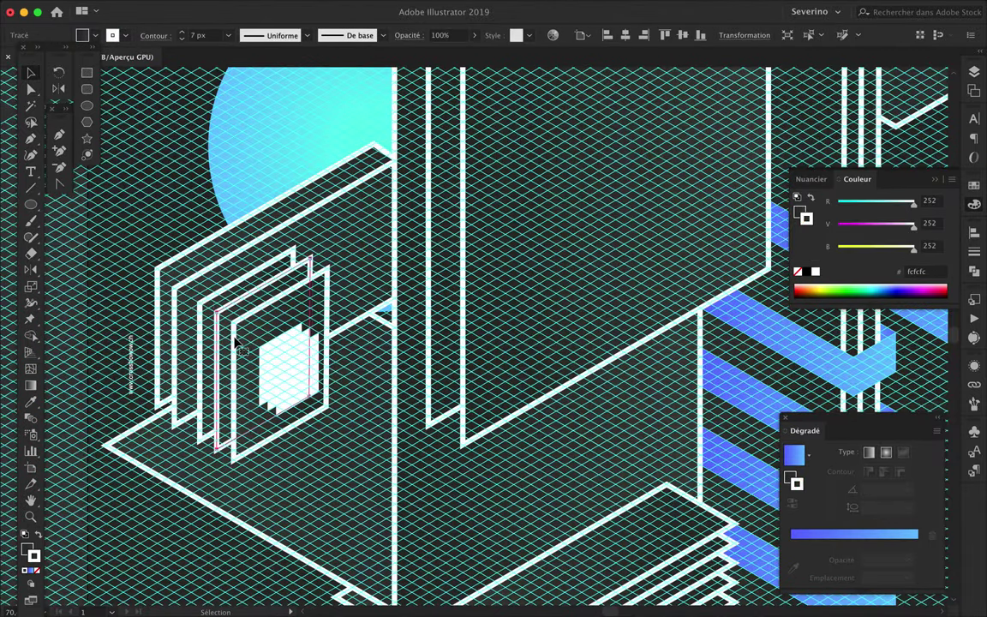
Give the small white squares a 75% Multiply, 4 mm drop shadow.
click(287, 369)
click(974, 271)
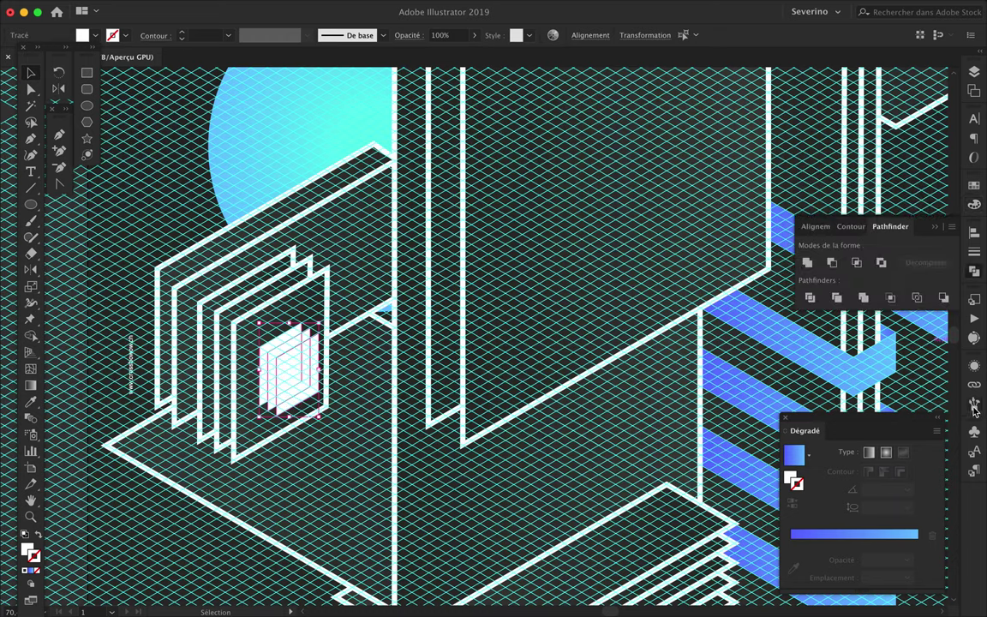
click(974, 366)
click(752, 563)
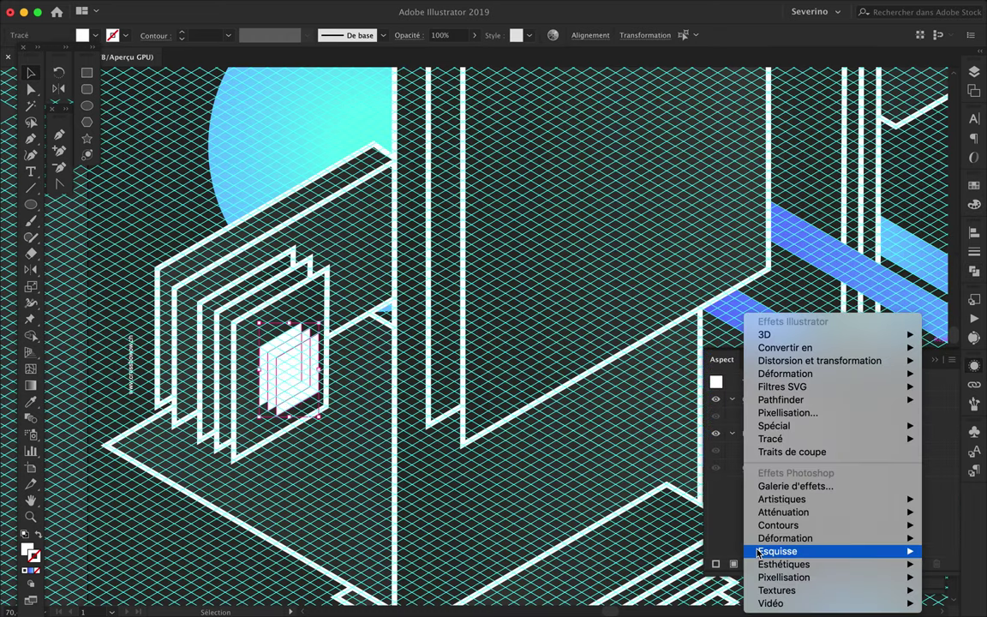
click(664, 492)
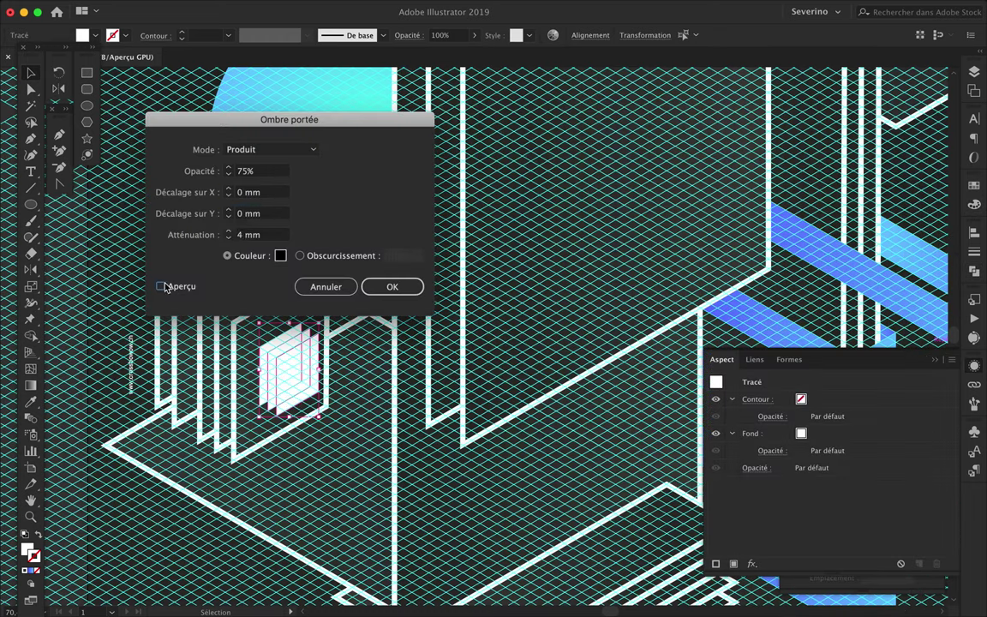
click(382, 287)
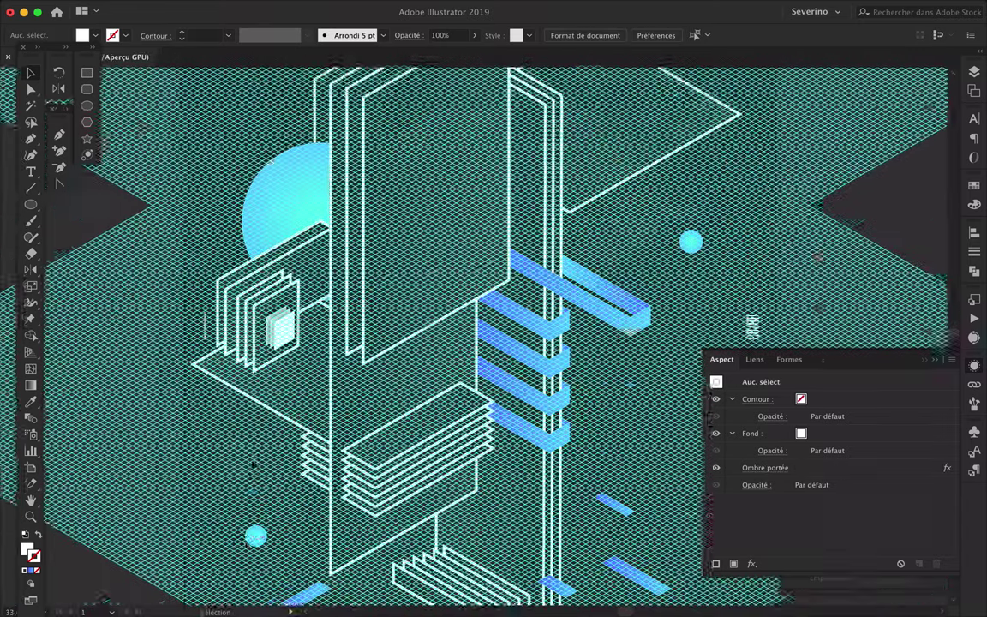
Hide the isometric Grid layer in the Layers panel.
scroll(254, 463, right, 3)
scroll(254, 463, up, 1)
scroll(254, 462, right, 3)
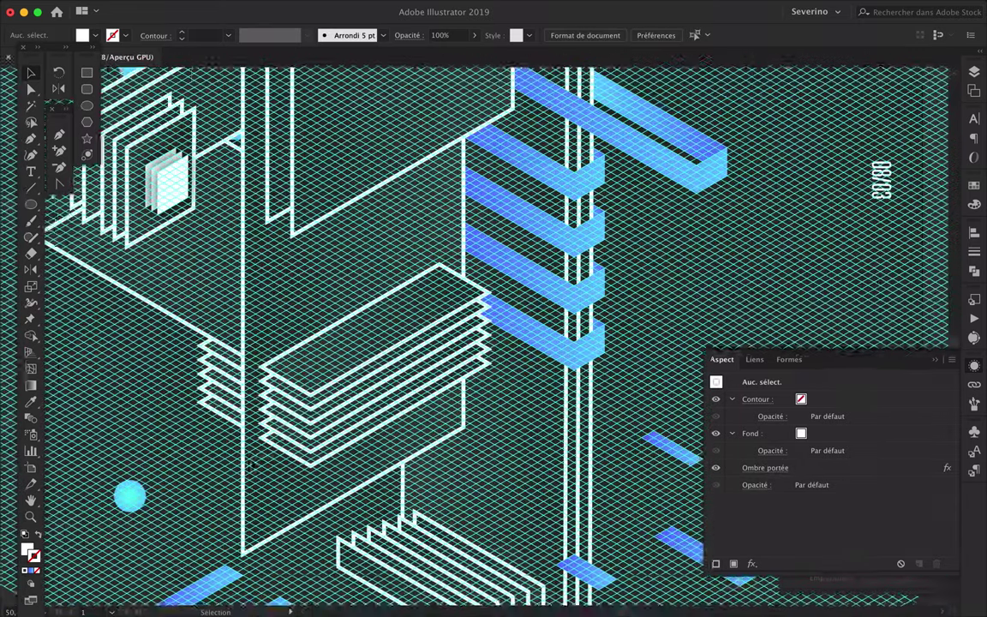
scroll(254, 462, down, 5)
click(974, 71)
scroll(815, 257, down, 1)
click(806, 345)
Select all the poster artwork to check it, then deselect everything.
key(ctrl+a)
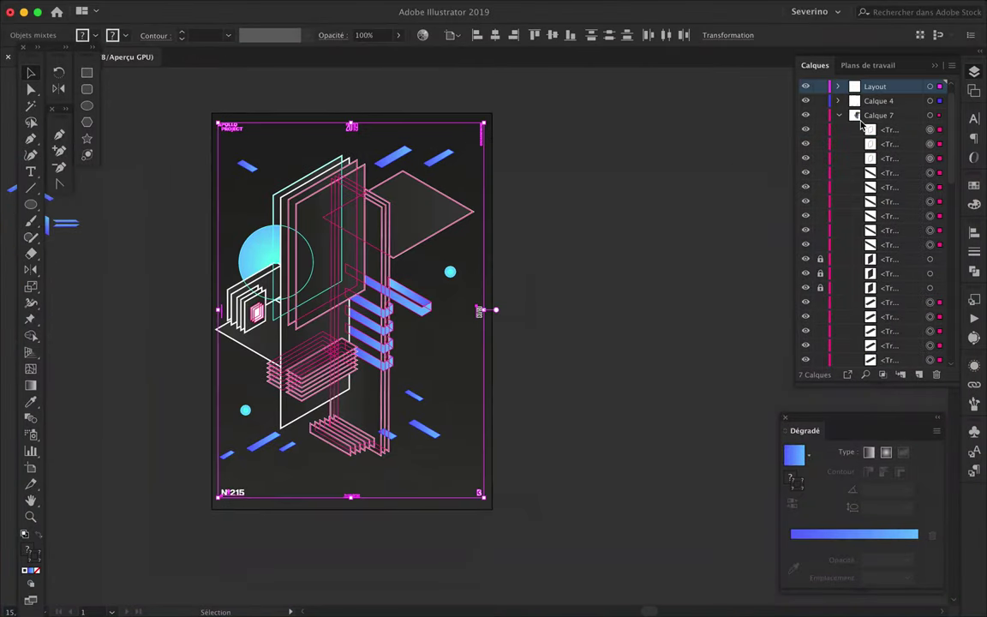
scroll(315, 197, up, 5)
scroll(271, 260, up, 3)
drag(271, 260, 313, 263)
scroll(312, 263, down, 5)
scroll(312, 265, down, 2)
key(ctrl+a)
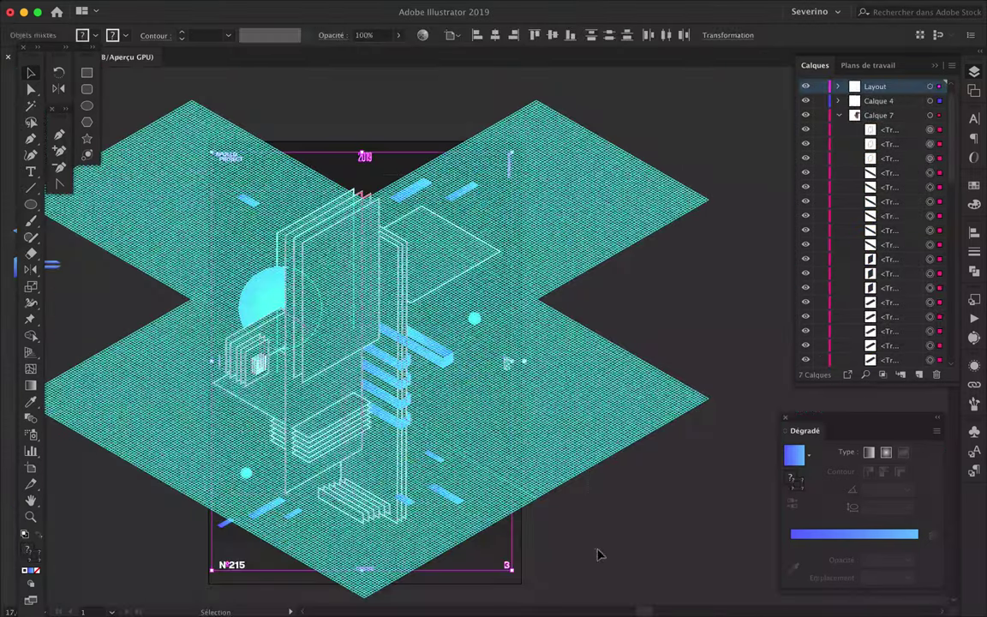
key(ctrl+shift+a)
scroll(343, 428, up, 5)
drag(343, 428, 407, 381)
scroll(351, 416, up, 3)
Fit the whole poster in the window with the Grid layer hidden and the interface off.
key(ctrl+0)
scroll(874, 257, down, 10)
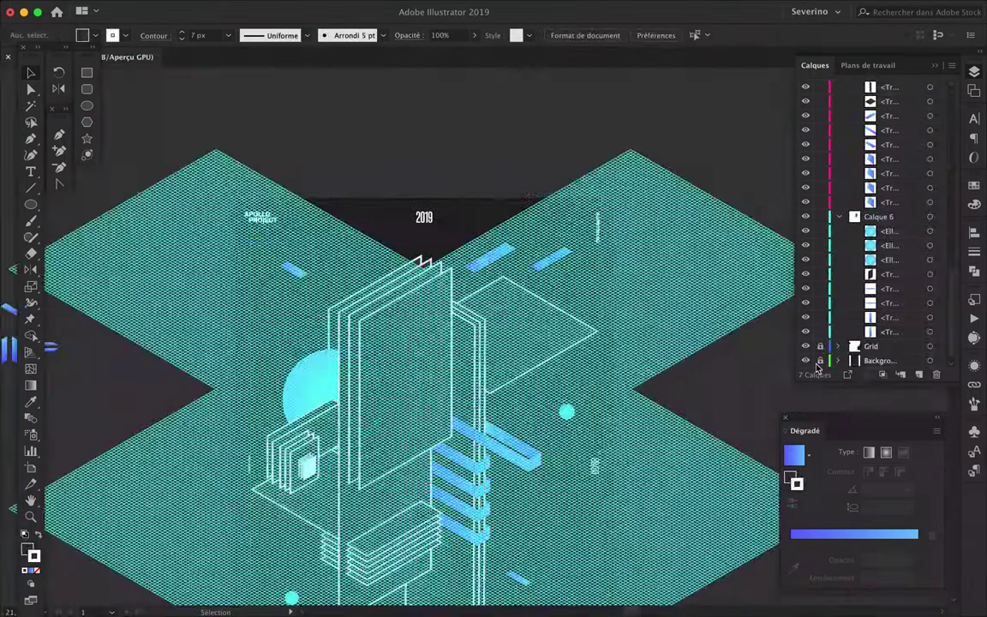
click(805, 346)
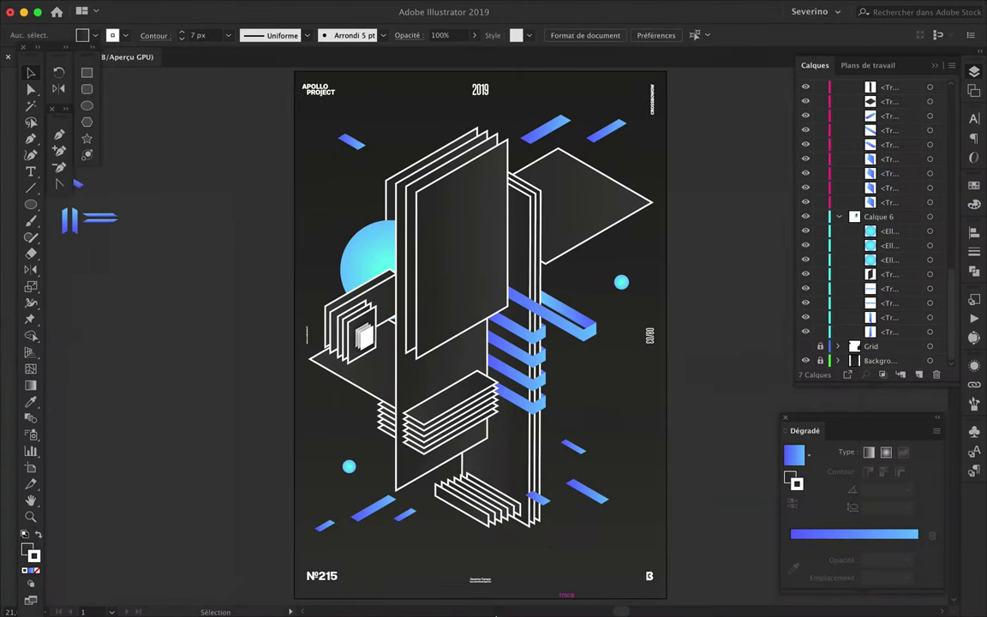
key(Tab)
key(Tab)
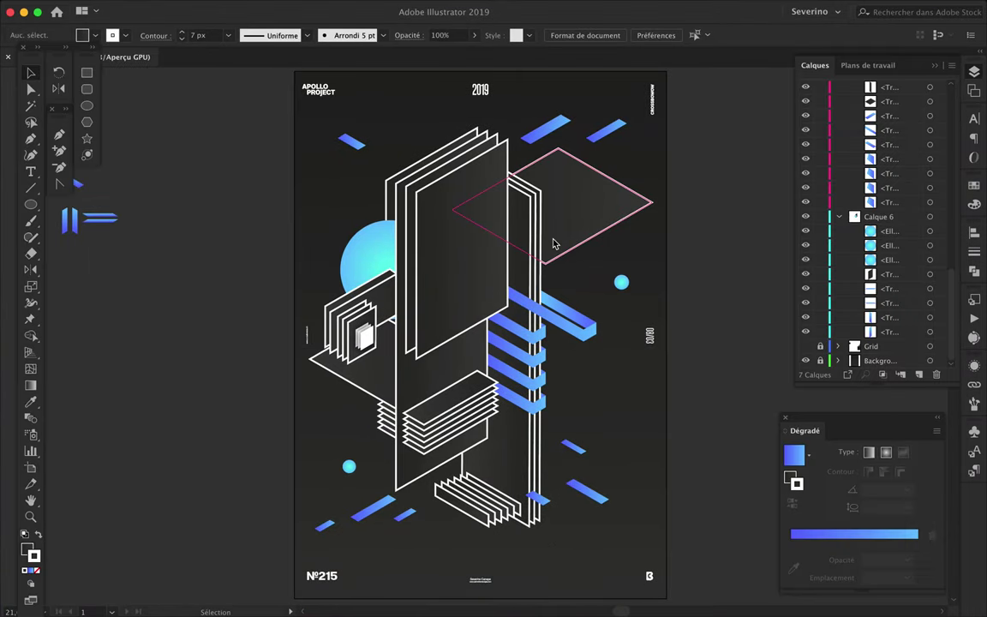
scroll(553, 245, up, 5)
Shift a corner anchor of the right-hand rhombus platform up-left along the grid.
key(a)
click(636, 267)
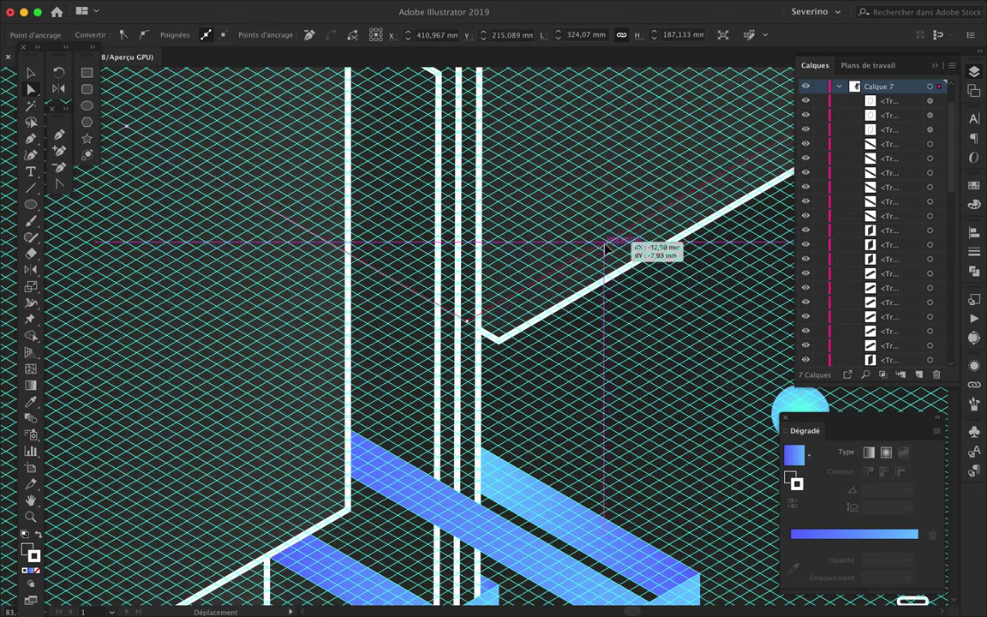
key(ctrl+plus)
key(ctrl+plus)
key(ctrl+plus)
key(ctrl+minus)
key(ctrl+minus)
key(ctrl+minus)
scroll(745, 275, up, 5)
key(v)
click(744, 275)
scroll(744, 275, down, 5)
Draw a new straight line segment with the Pen tool across the right-hand platform.
key(p)
scroll(420, 188, up, 2)
scroll(410, 182, up, 1)
scroll(409, 182, up, 1)
scroll(409, 182, up, 2)
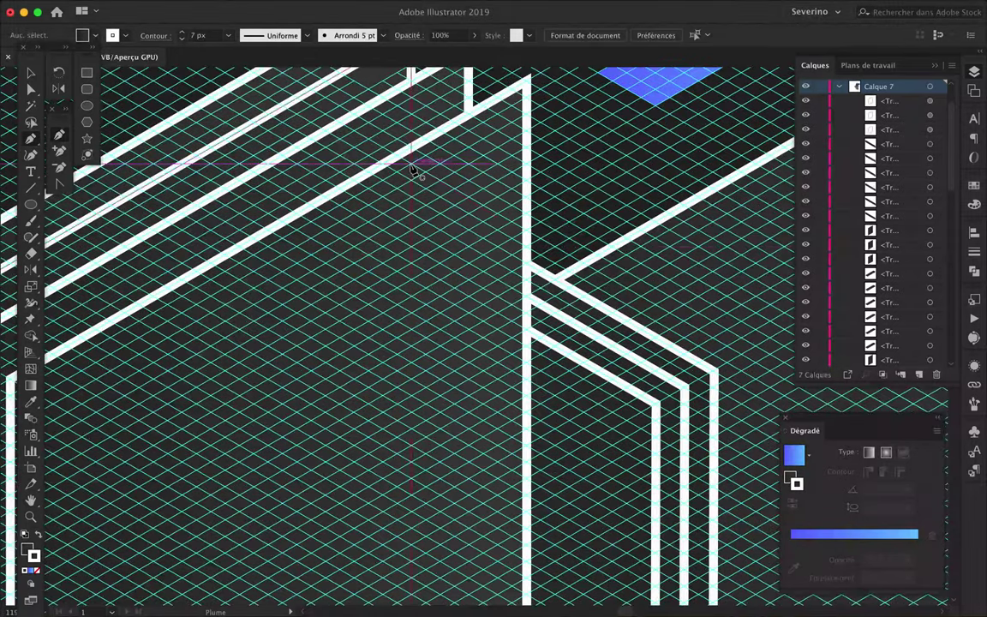
click(405, 162)
click(745, 360)
scroll(737, 369, down, 5)
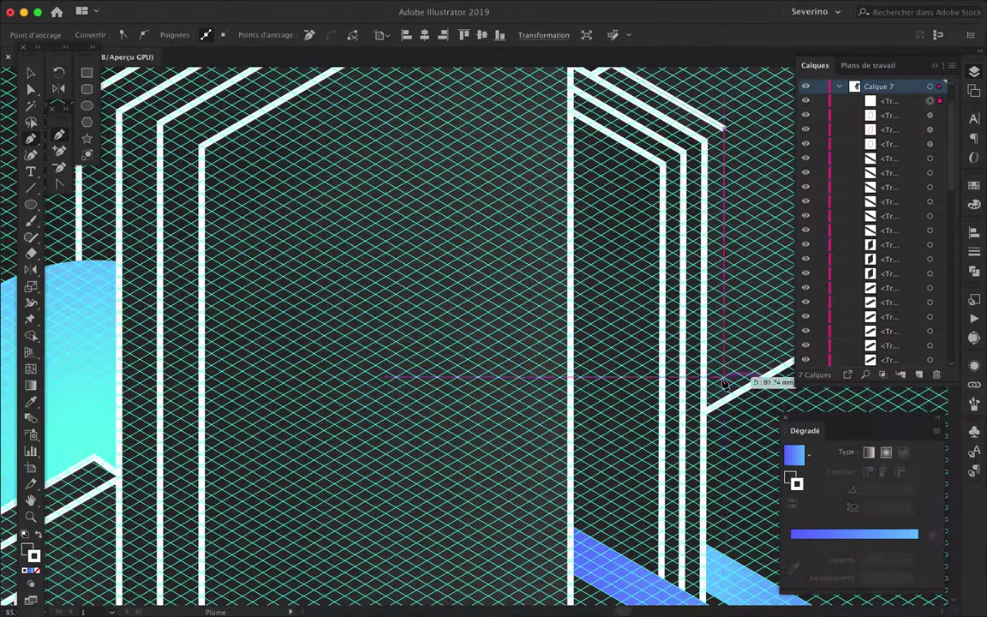
scroll(636, 356, down, 2)
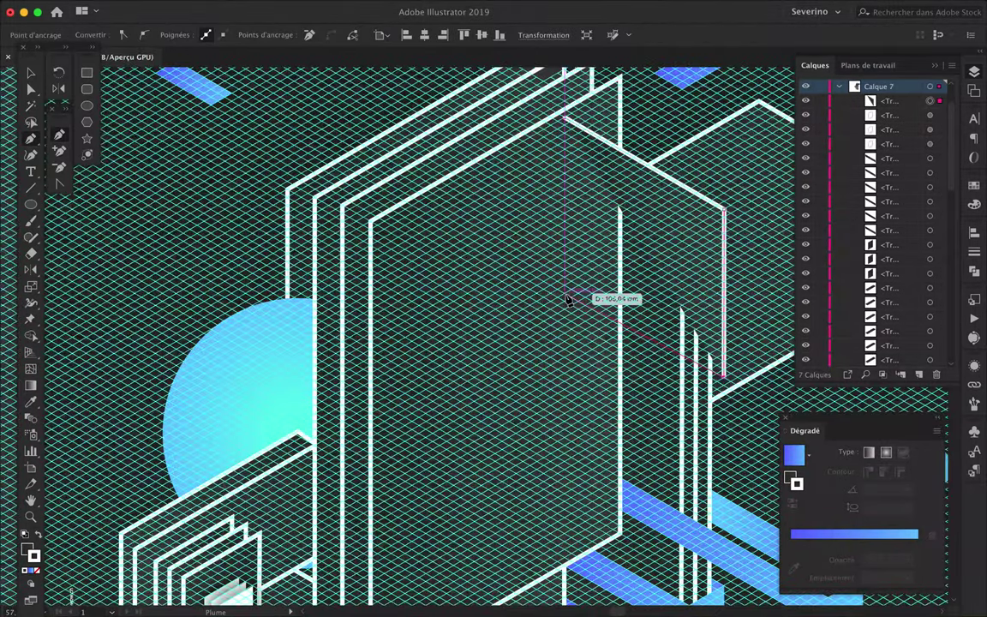
scroll(567, 298, up, 3)
scroll(579, 282, down, 3)
scroll(587, 257, up, 3)
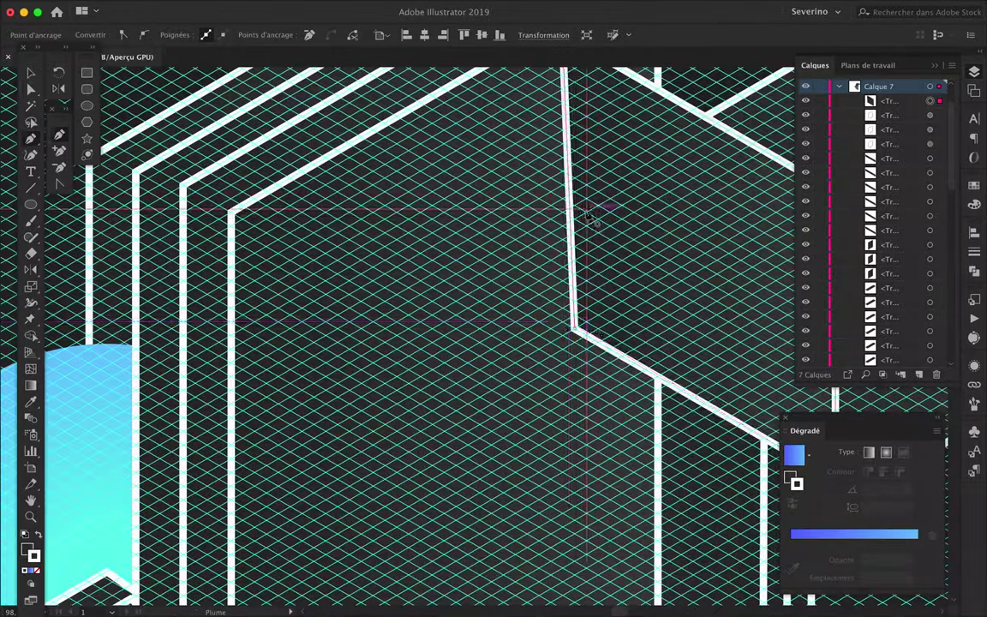
scroll(561, 317, down, 3)
scroll(561, 316, up, 3)
scroll(569, 329, down, 2)
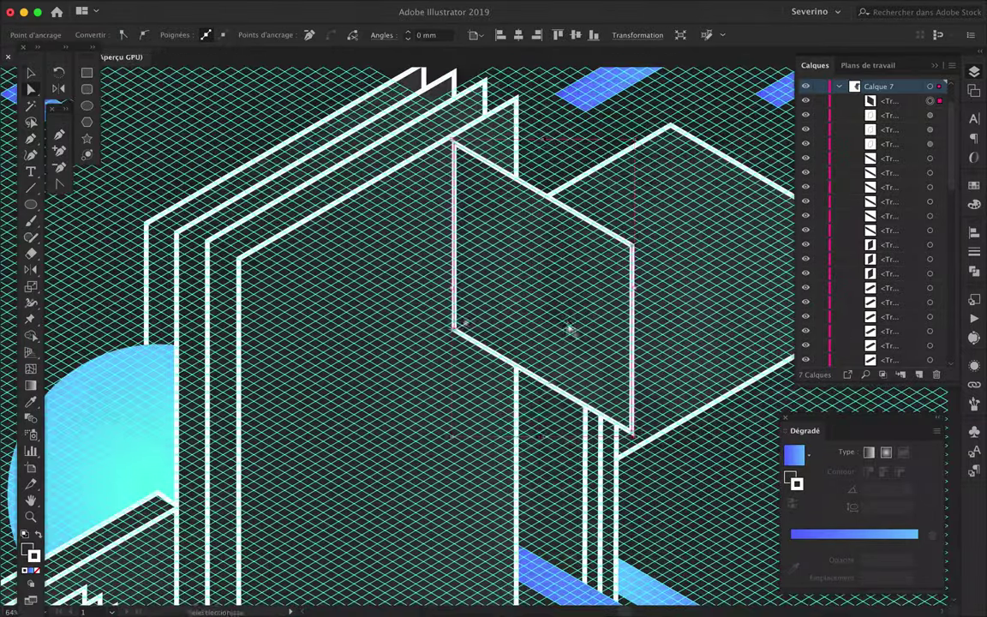
Move the rhombus behind the other paths and place copies of the path and white parallel bars.
key(v)
drag(898, 151, 899, 325)
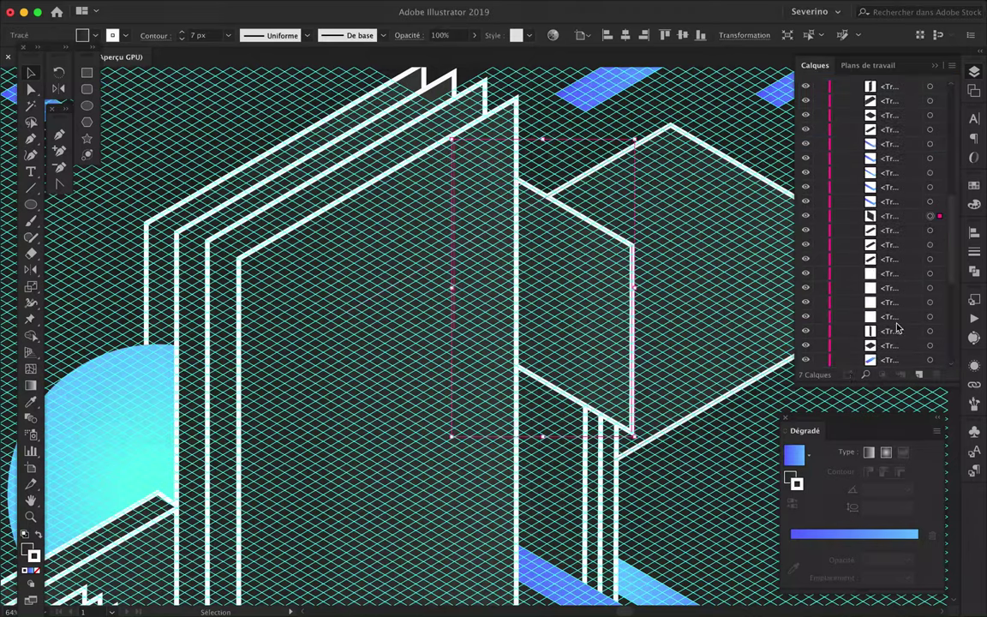
scroll(631, 253, up, 3)
drag(649, 232, 651, 233)
scroll(675, 251, down, 1)
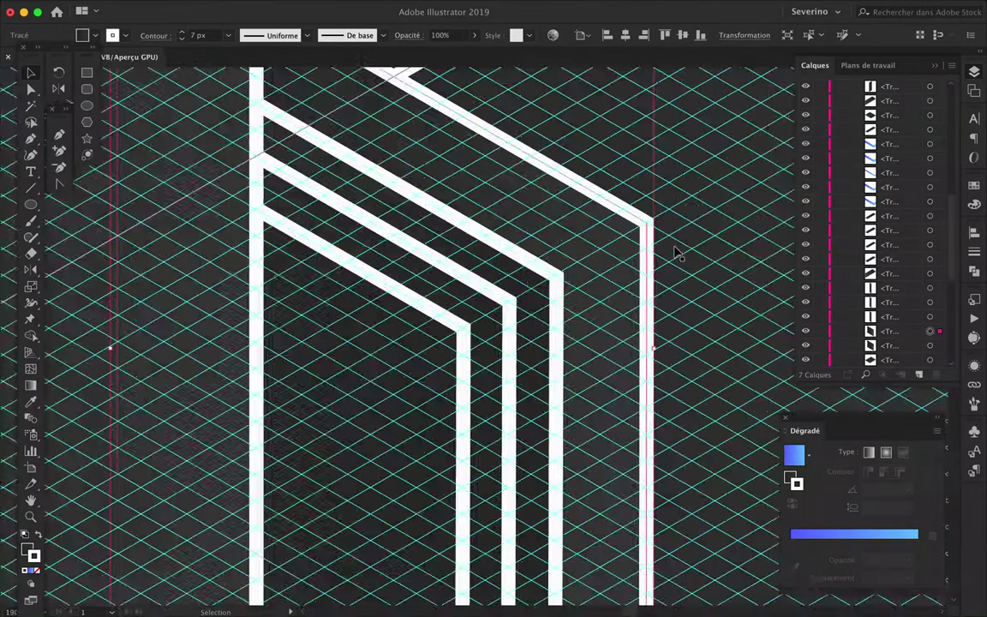
scroll(673, 266, up, 3)
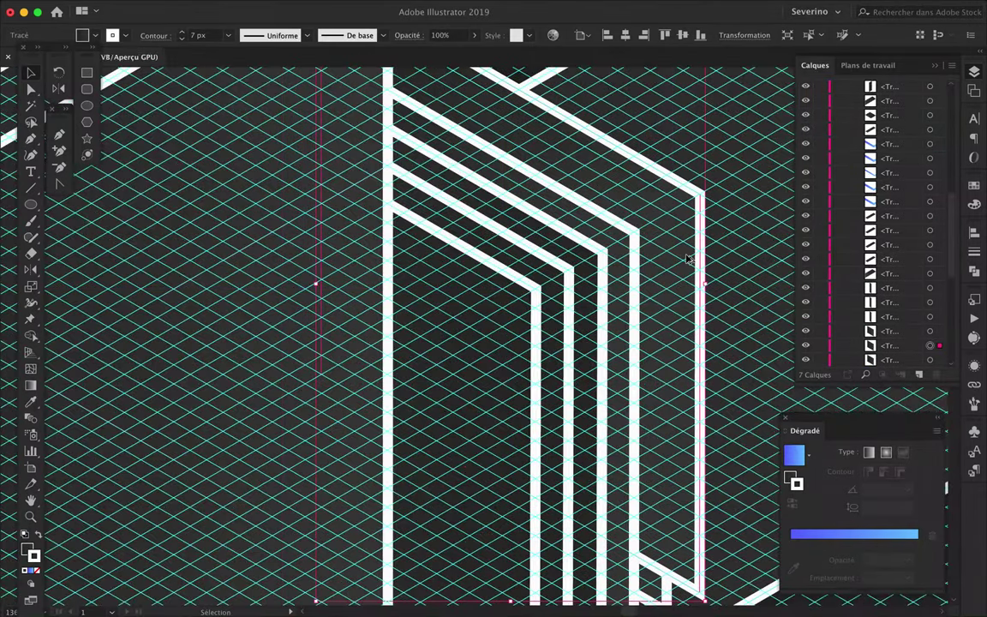
drag(700, 205, 735, 244)
scroll(671, 300, down, 4)
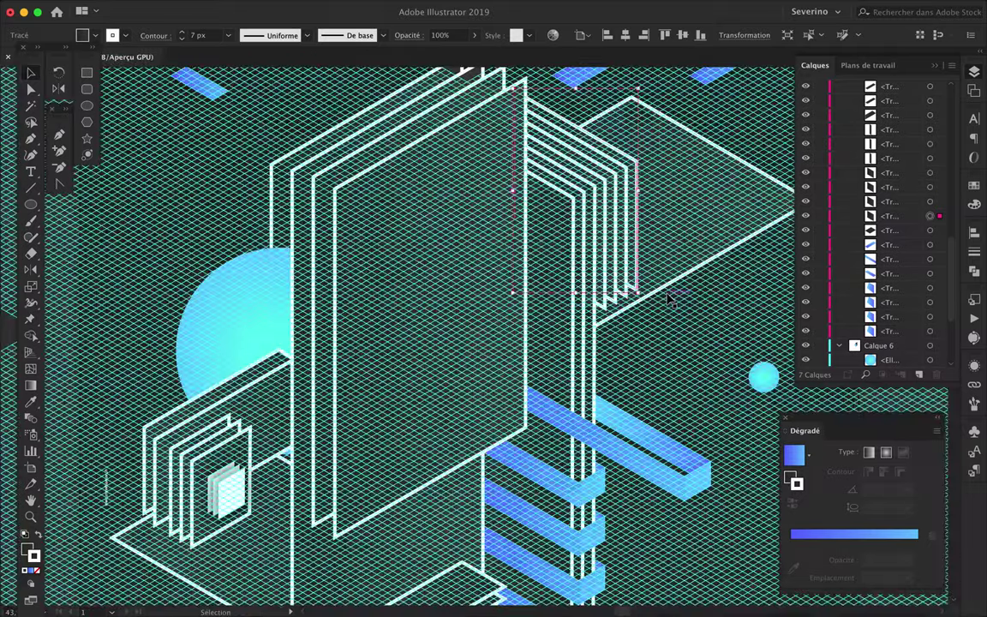
click(671, 299)
Draw a closed panel outline with the Pen tool near the triangle's apex.
scroll(674, 308, up, 3)
scroll(678, 321, up, 2)
scroll(668, 320, up, 2)
scroll(460, 203, up, 2)
click(451, 202)
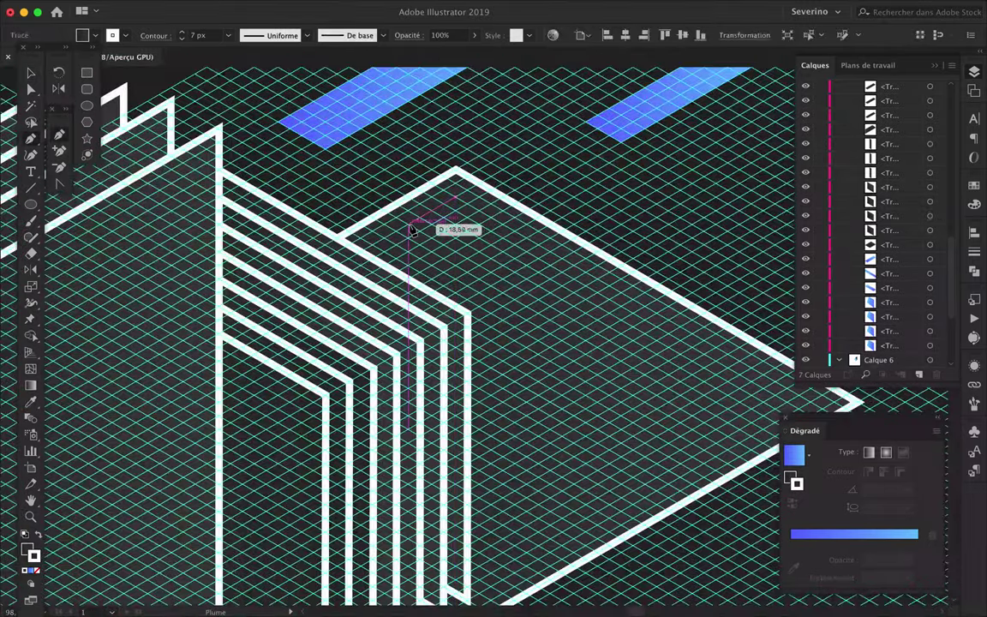
click(409, 221)
scroll(713, 415, right, 2)
click(711, 409)
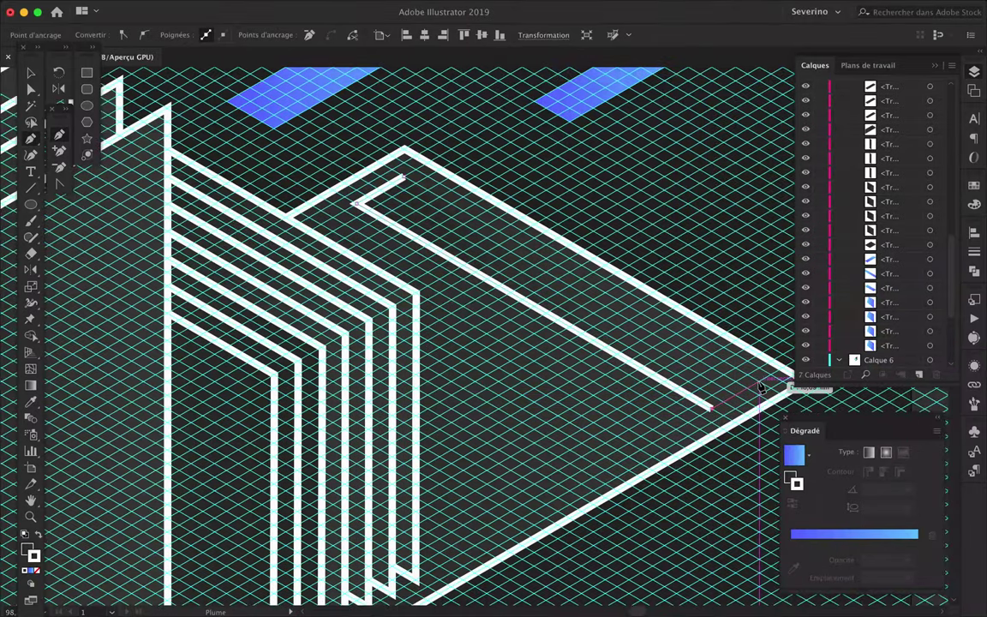
click(402, 177)
key(v)
Copy the outline 7 mm higher and repeat to build a four-slat stack.
drag(473, 227, 474, 221)
key(ctrl+d)
key(ctrl+d)
scroll(474, 220, down, 5)
scroll(514, 197, down, 2)
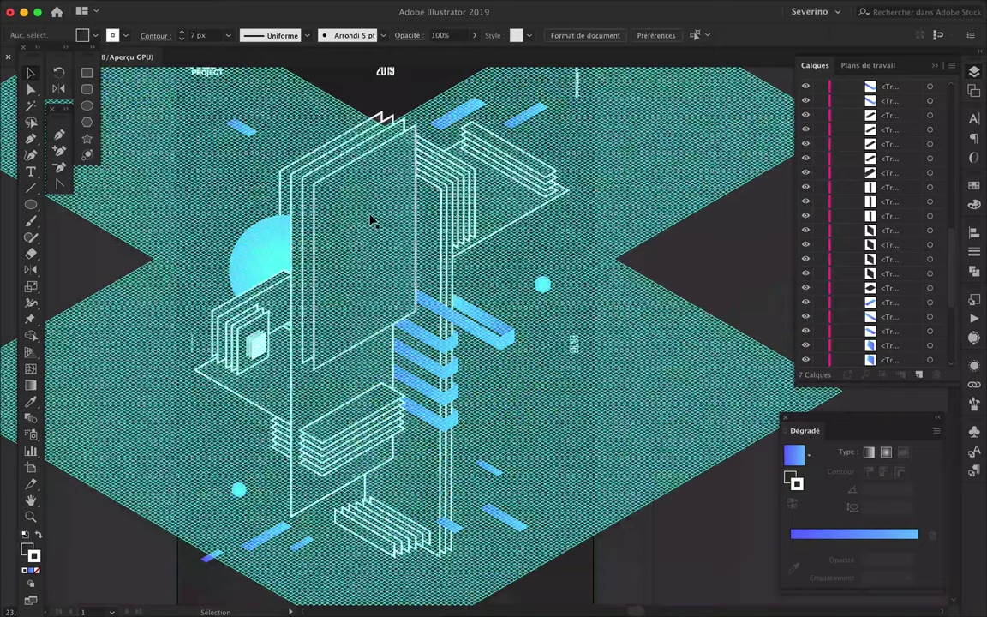
Duplicate the slat stack upward toward the top of the poster.
scroll(282, 436, up, 3)
scroll(276, 422, down, 3)
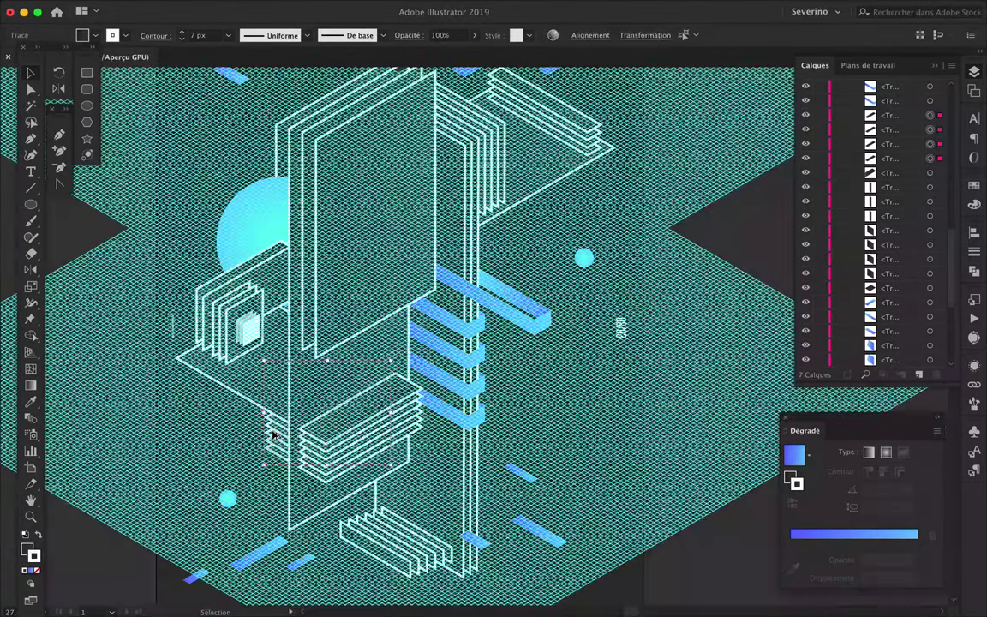
scroll(266, 257, up, 1)
drag(276, 421, 262, 202)
scroll(298, 154, up, 3)
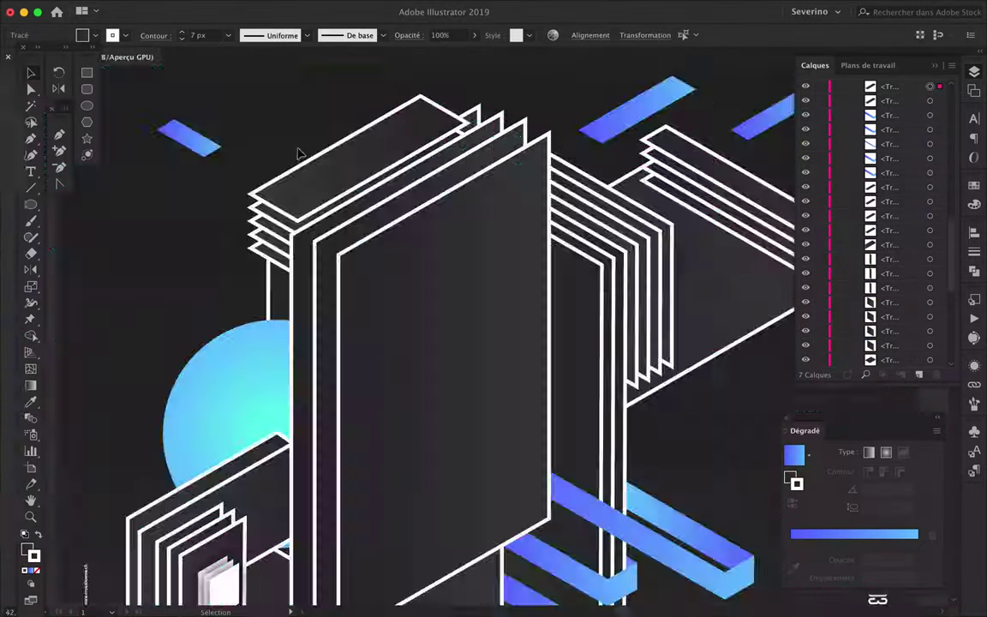
Move the five copied outlines into Calque 6 in the Layers panel.
shift+click(901, 202)
scroll(897, 165, down, 1)
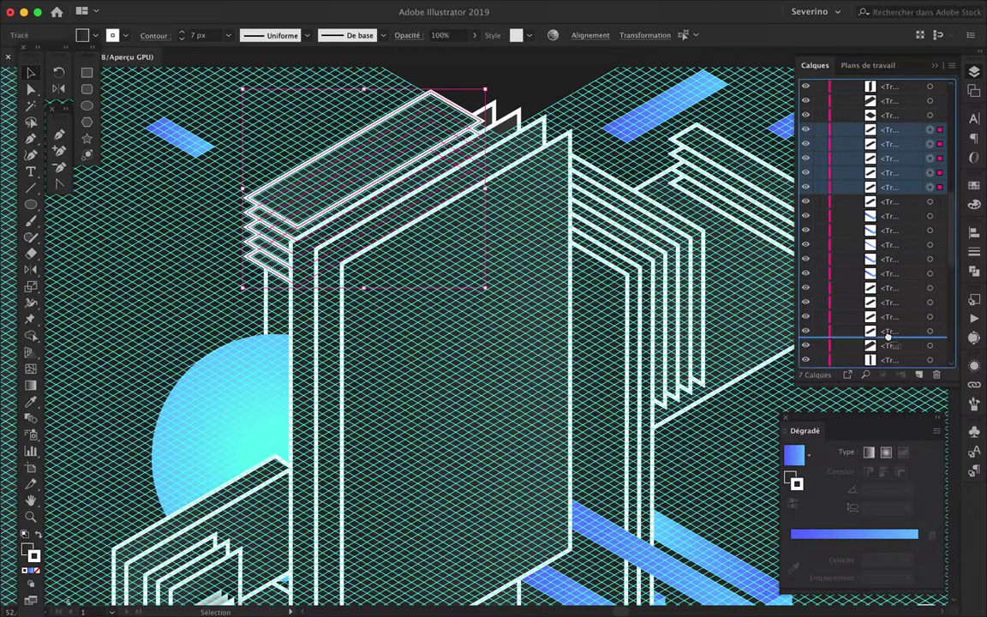
drag(888, 337, 898, 246)
drag(897, 346, 893, 340)
drag(906, 279, 895, 317)
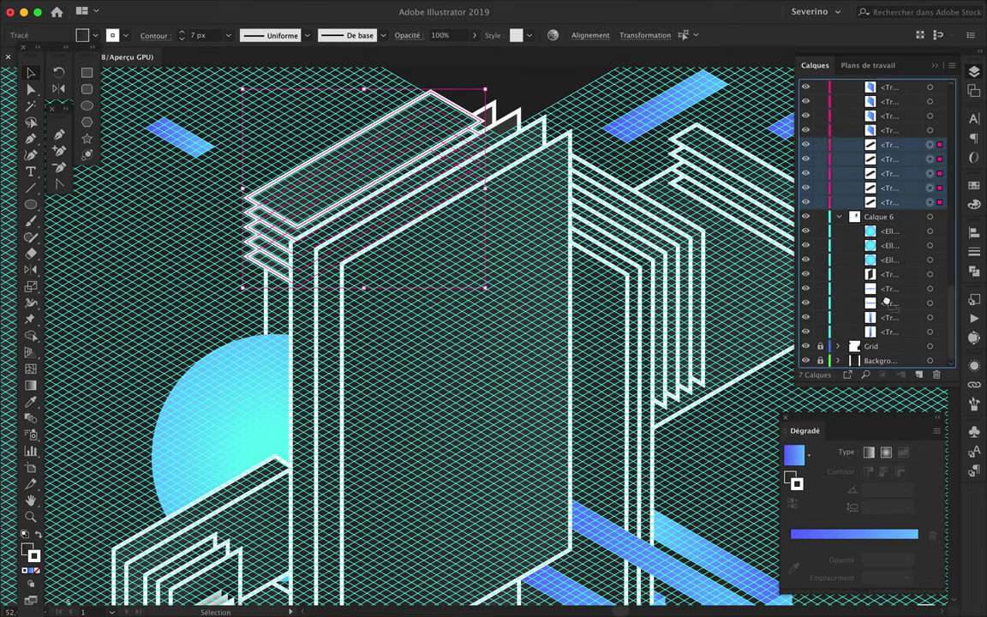
drag(901, 204, 891, 325)
key(ctrl+0)
key(ctrl+plus)
key(ctrl+plus)
key(ctrl+plus)
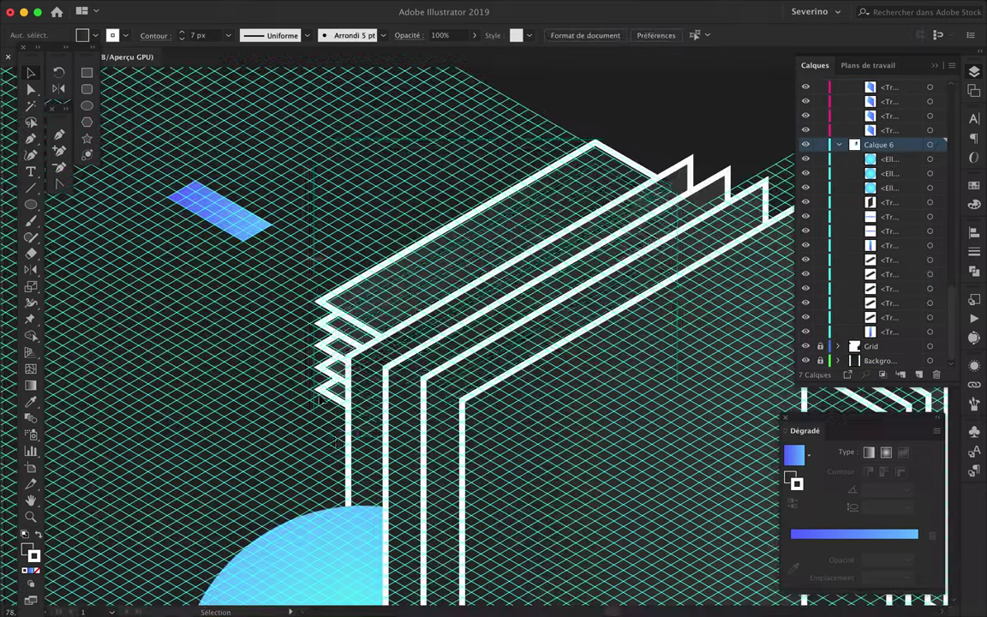
Move the blue gradient bar up to the top panel's corner.
key(ctrl+plus)
key(ctrl+0)
key(ctrl+plus)
drag(505, 302, 403, 221)
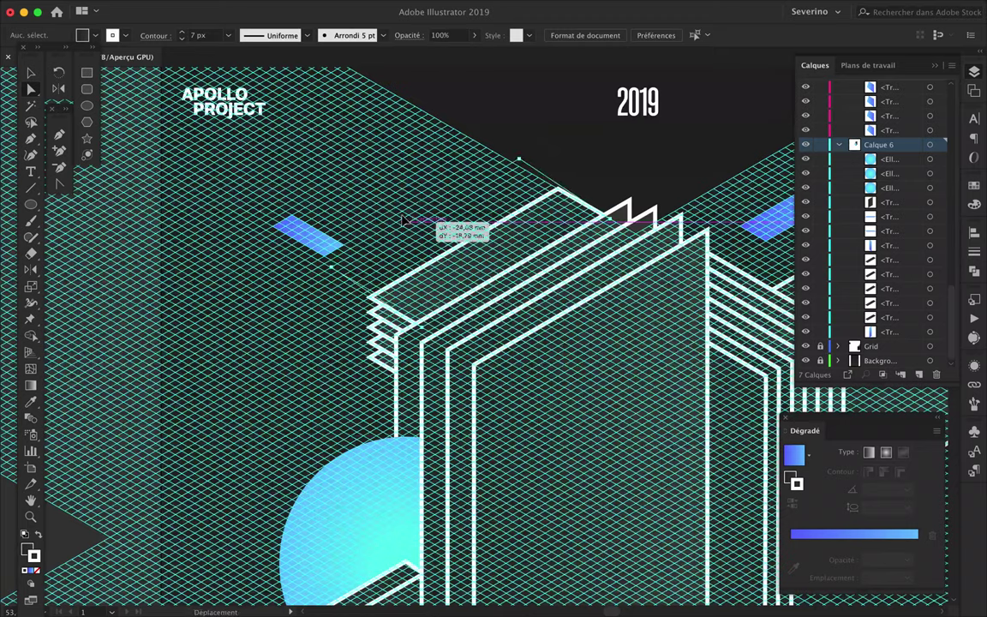
drag(342, 198, 341, 198)
scroll(341, 197, up, 3)
scroll(338, 200, up, 3)
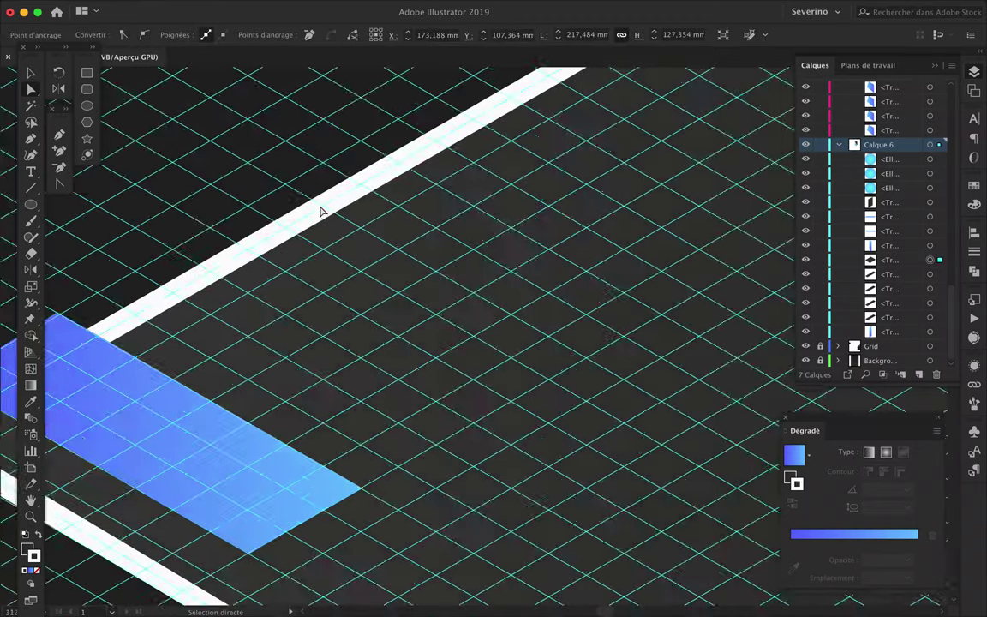
scroll(330, 203, down, 2)
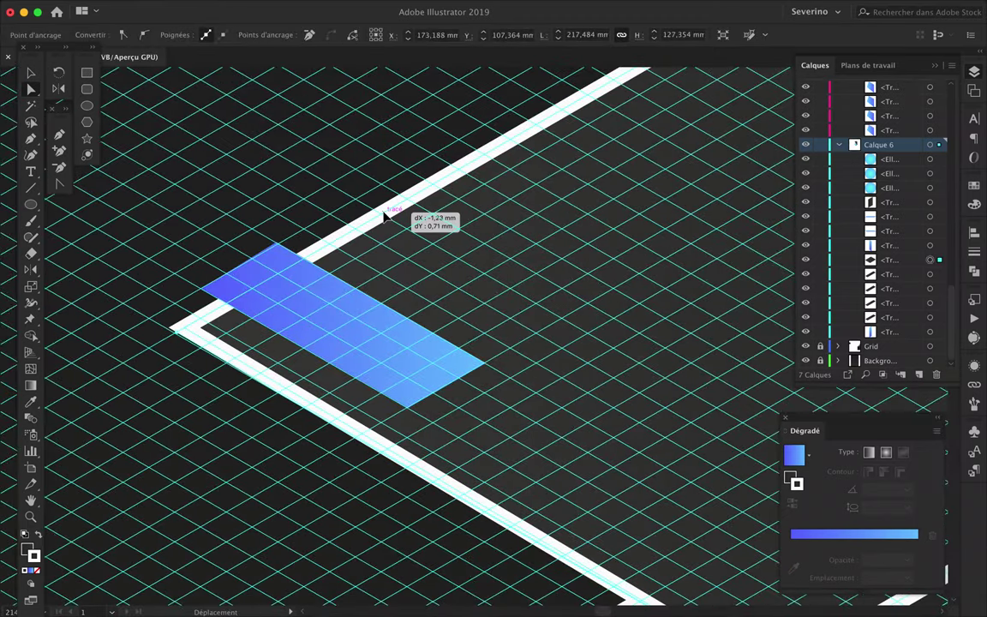
drag(384, 217, 382, 216)
scroll(187, 250, up, 2)
scroll(364, 273, down, 3)
scroll(365, 273, up, 3)
scroll(289, 271, down, 2)
Slide the blue bar level so it sits exactly on the panel corner.
key(ctrl+0)
key(v)
scroll(251, 328, up, 3)
drag(251, 328, 248, 326)
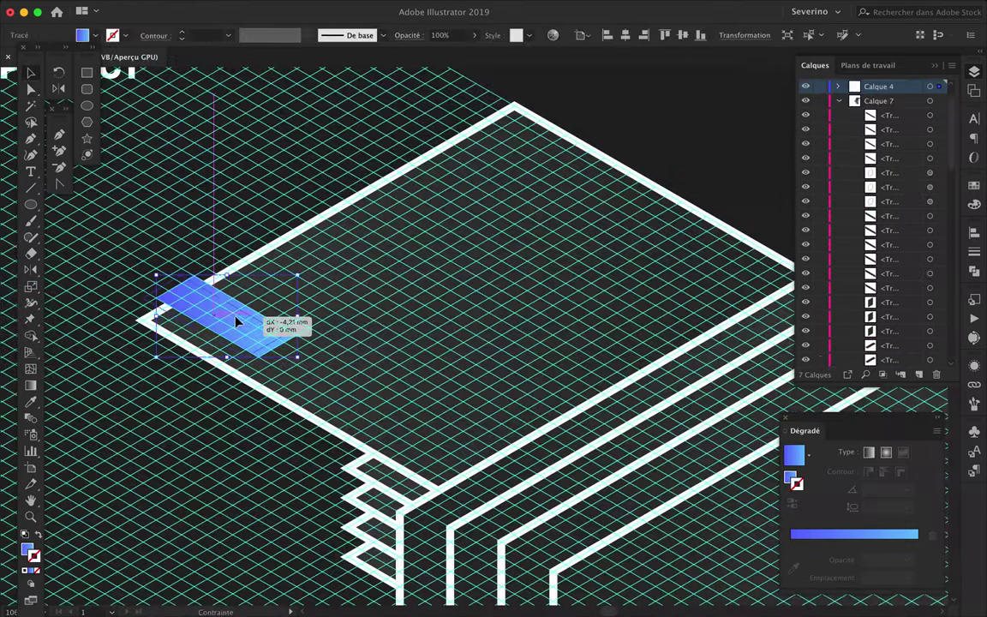
scroll(248, 326, down, 3)
scroll(598, 336, up, 2)
scroll(598, 336, up, 2)
scroll(598, 336, down, 3)
scroll(385, 214, up, 3)
scroll(403, 133, up, 2)
Widen the arrow-shaped outline beside the cyan circle and nudge it slightly down.
click(403, 132)
scroll(374, 306, up, 2)
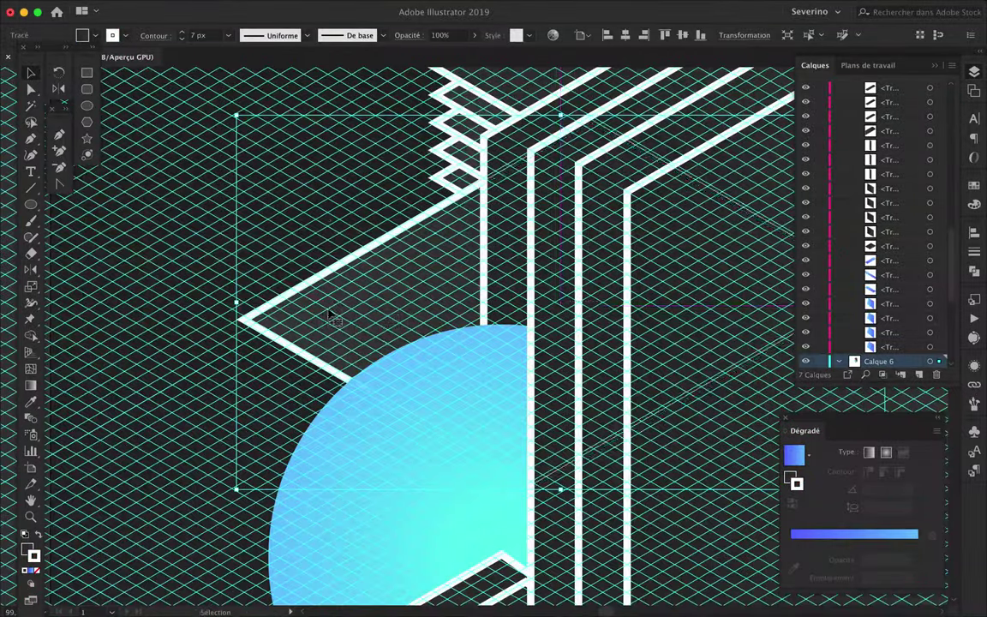
drag(236, 307, 202, 307)
scroll(906, 336, down, 5)
scroll(392, 282, down, 3)
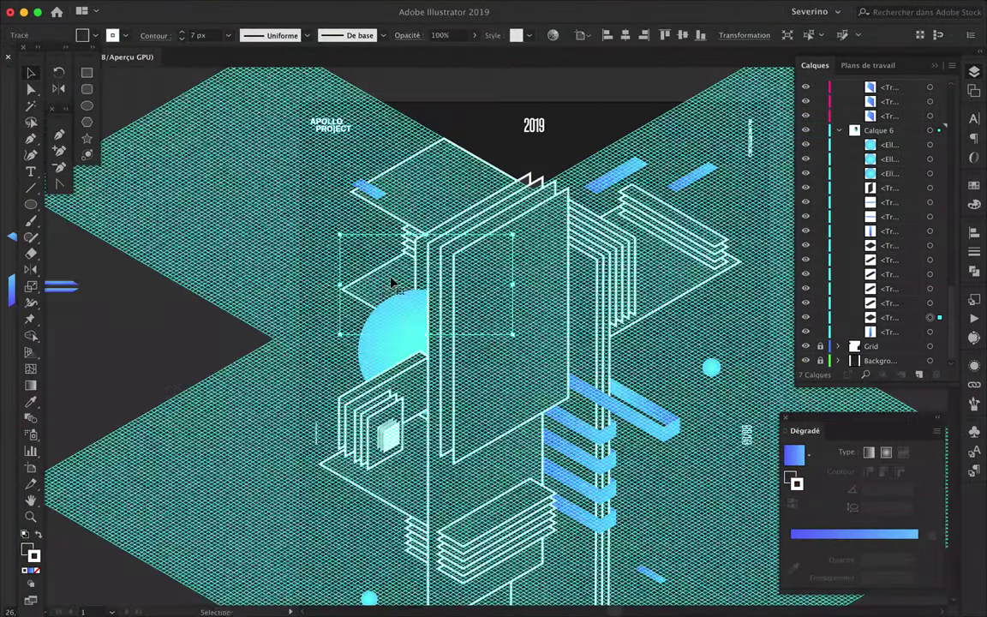
scroll(383, 297, up, 3)
scroll(346, 297, up, 2)
drag(322, 307, 322, 314)
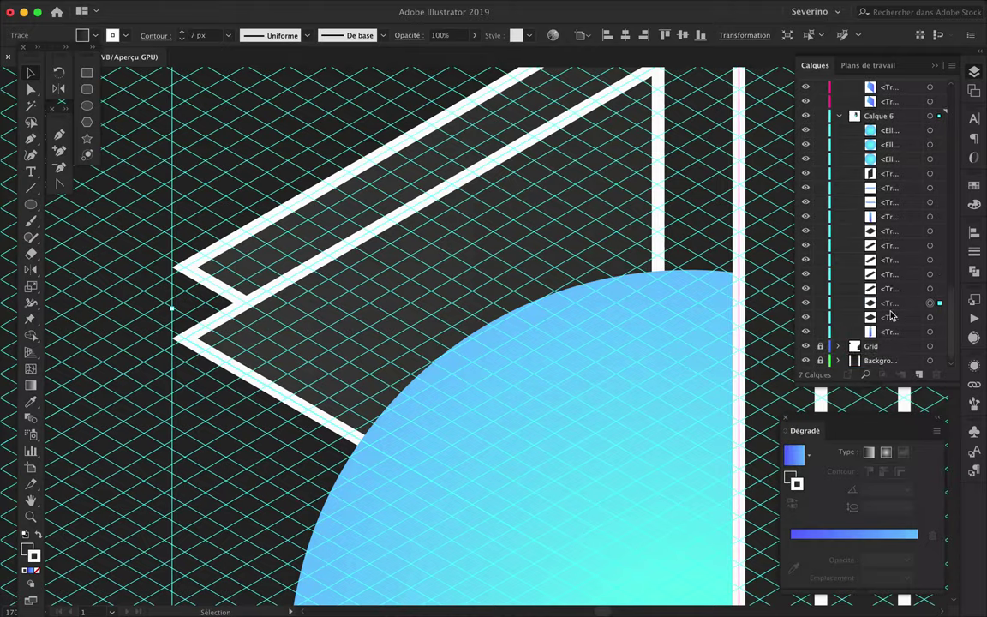
scroll(329, 339, down, 2)
Copy the arrow outline just below itself and repeat to stack more arrows.
drag(308, 390, 309, 390)
key(ctrl+d)
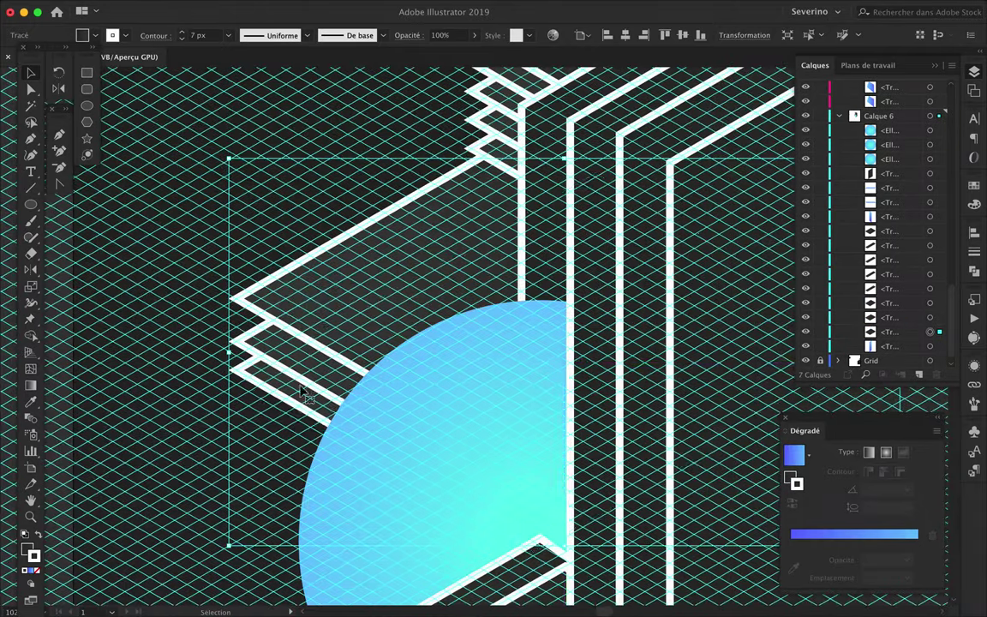
scroll(383, 503, down, 3)
scroll(383, 503, up, 1)
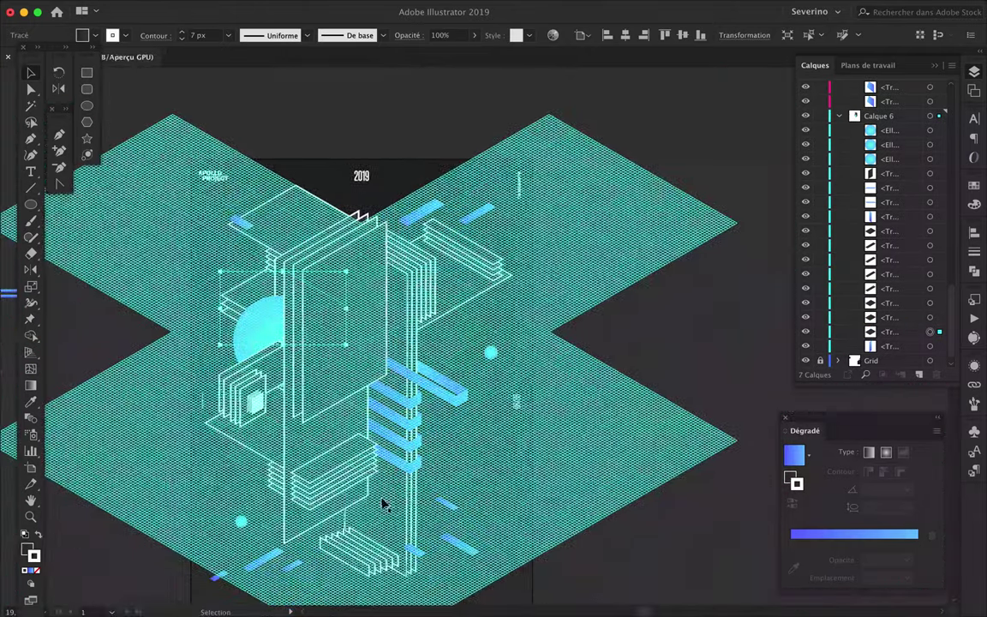
scroll(447, 348, up, 3)
key(t)
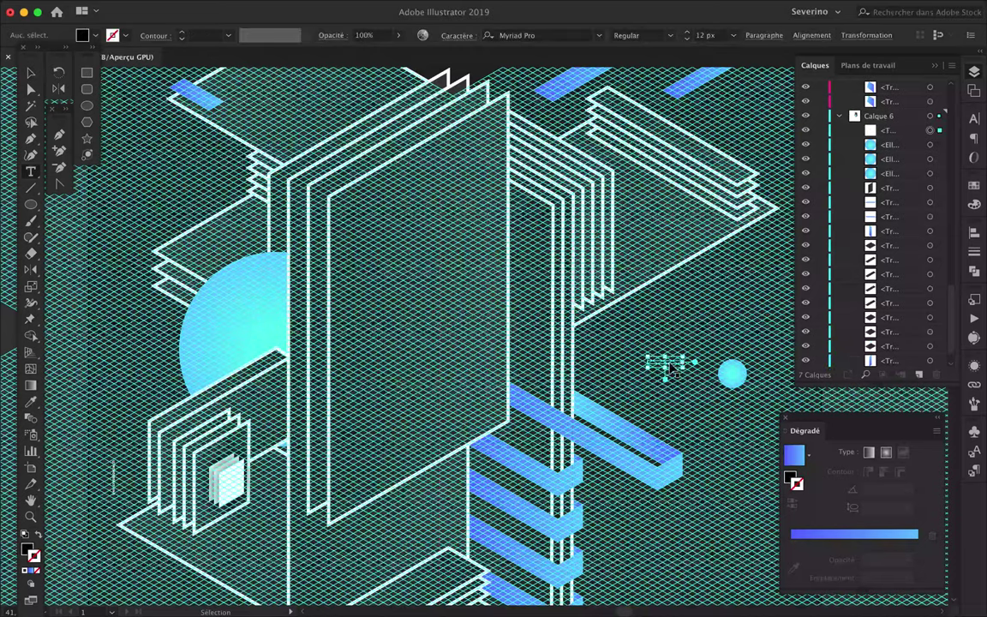
Finish the APOLLO text, set it in Molde Medium and move it down slightly.
key(Escape)
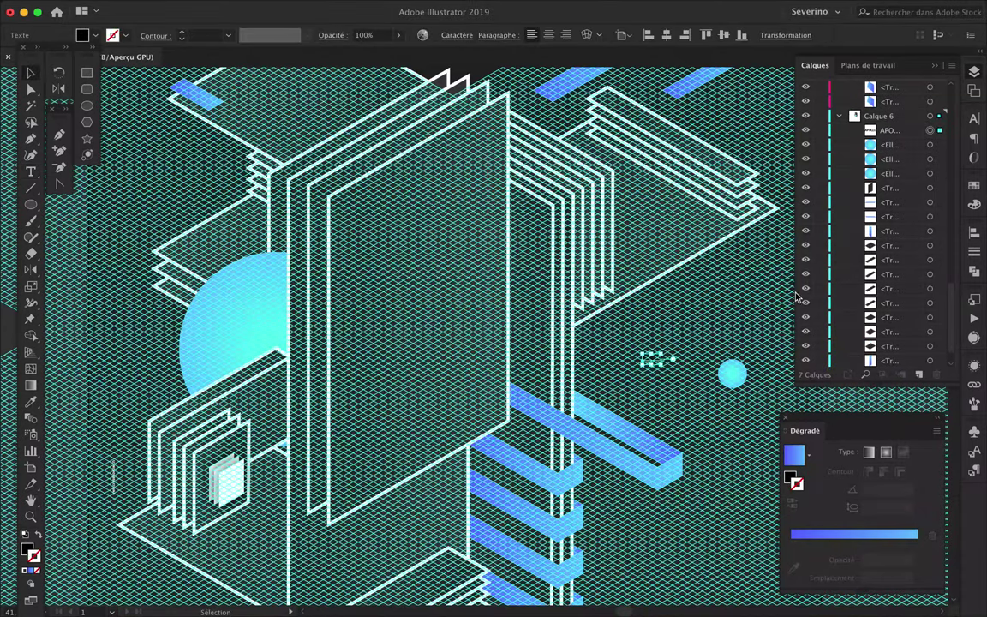
scroll(711, 351, up, 5)
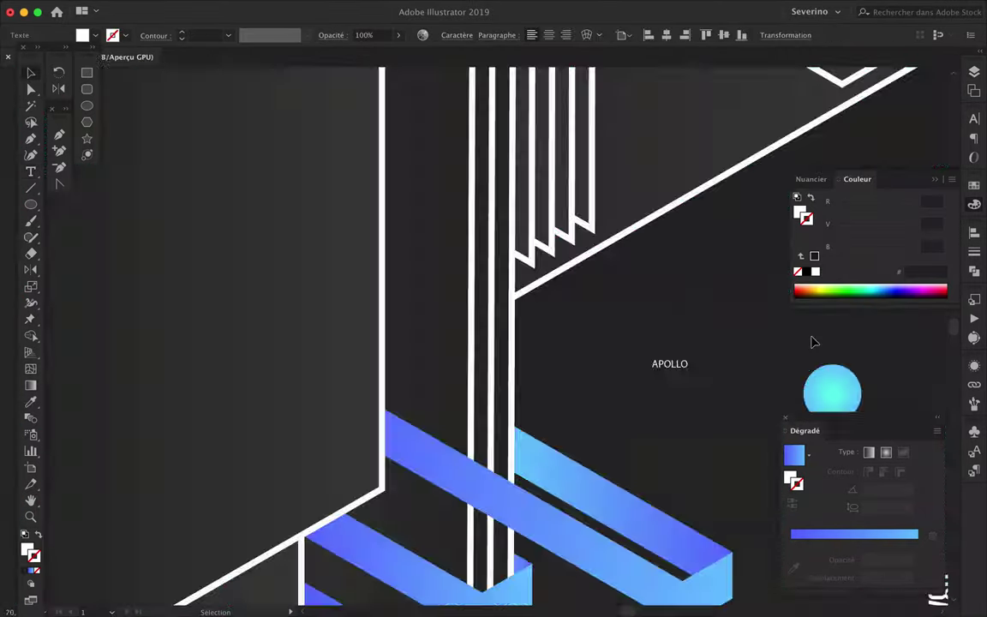
key(ctrl+t)
click(883, 152)
text(molde)
scroll(760, 379, down, 10)
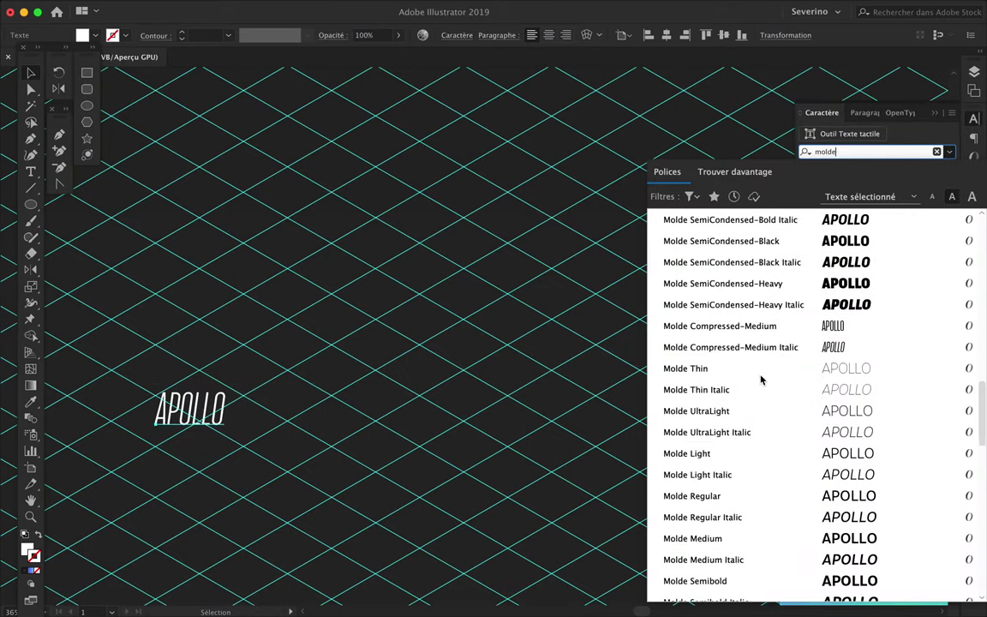
click(718, 536)
scroll(312, 437, up, 2)
drag(311, 436, 311, 466)
click(190, 7)
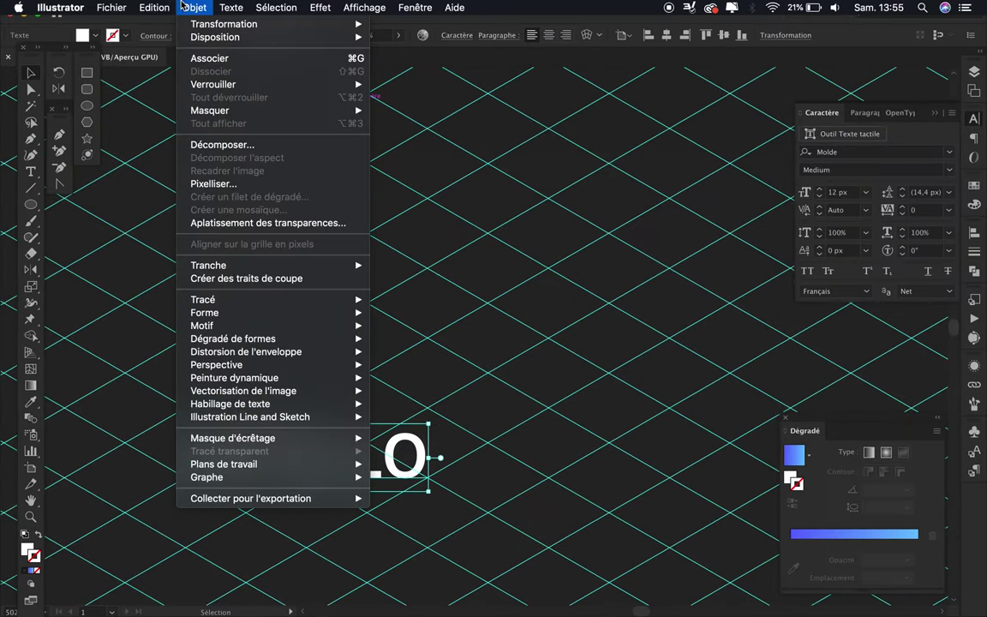
Open the Shear dialog for APOLLO with Preview on and dial the shear angle toward 30°.
click(438, 103)
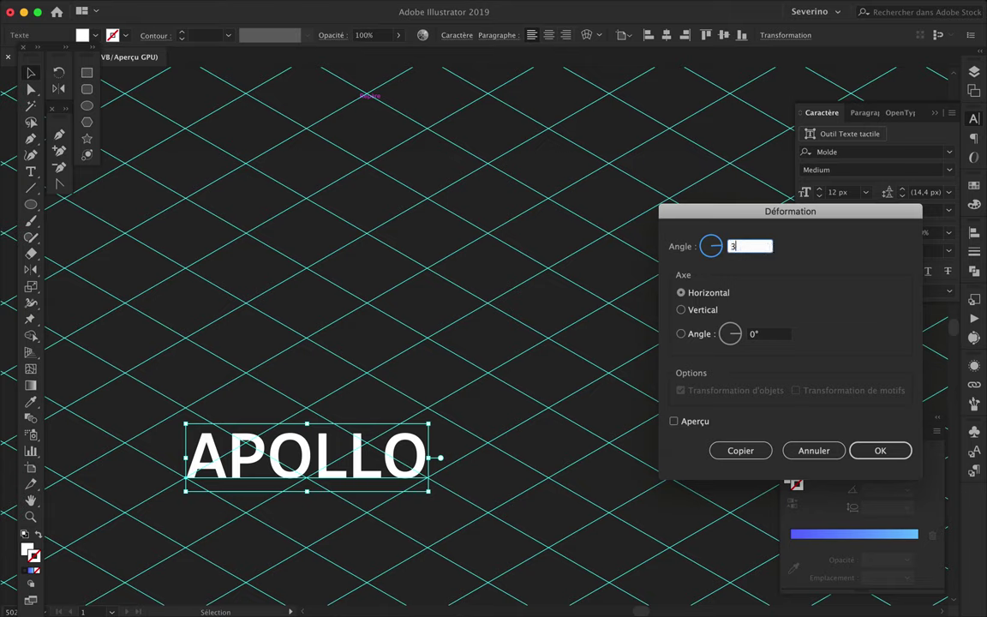
click(675, 422)
scroll(771, 334, up, 15)
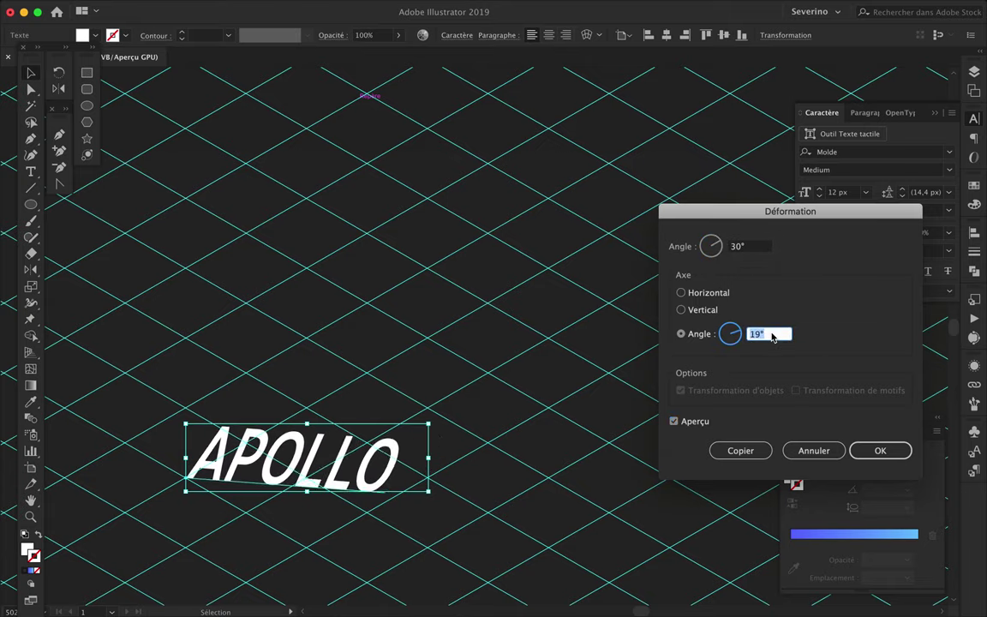
scroll(771, 334, up, 20)
scroll(771, 334, up, 19)
click(752, 246)
scroll(753, 245, up, 10)
scroll(752, 246, up, 13)
Try different shear axis settings, including Vertical, before returning to a custom axis angle.
click(769, 335)
scroll(771, 335, down, 10)
scroll(773, 341, down, 20)
scroll(773, 341, up, 1)
scroll(773, 341, up, 3)
click(759, 246)
scroll(759, 247, down, 7)
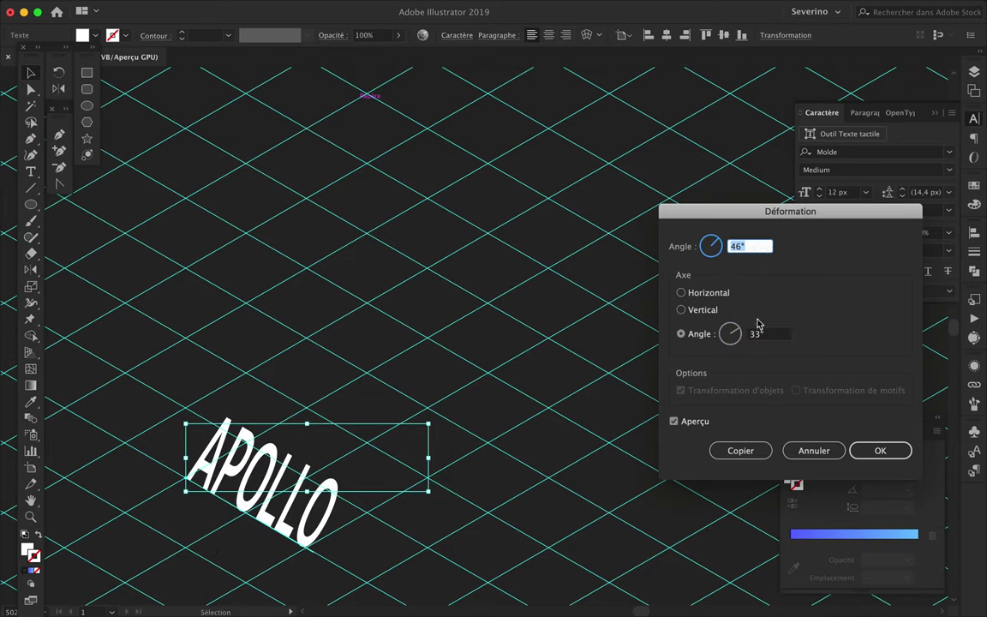
click(742, 344)
scroll(758, 249, up, 20)
scroll(758, 248, up, 12)
scroll(758, 249, down, 20)
scroll(758, 248, down, 16)
scroll(759, 249, down, 15)
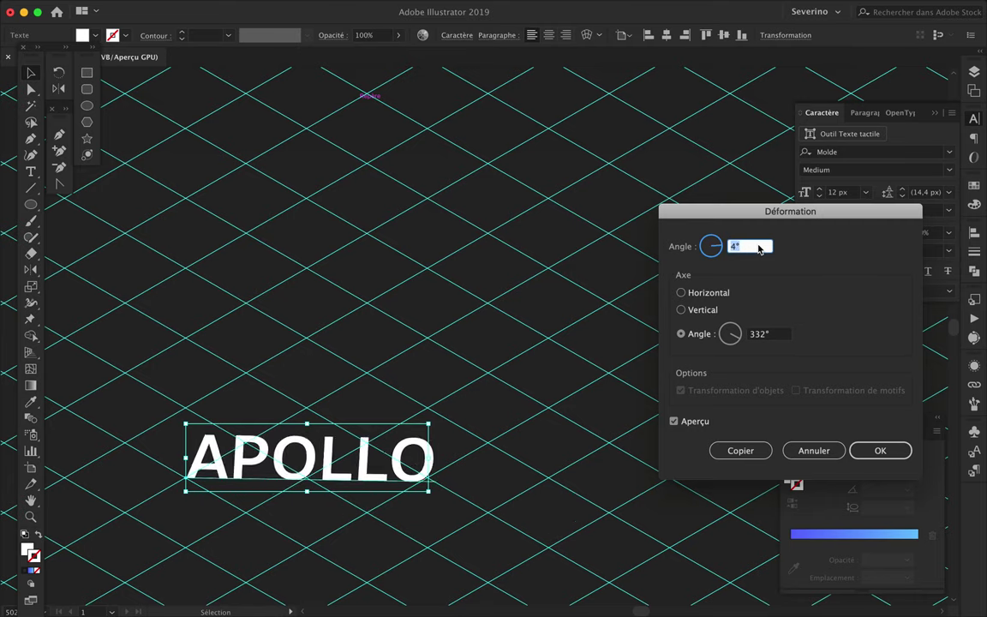
click(744, 333)
scroll(743, 334, up, 20)
click(681, 310)
click(681, 333)
scroll(771, 334, up, 10)
scroll(771, 335, down, 20)
scroll(775, 338, down, 20)
scroll(778, 336, down, 20)
scroll(779, 336, down, 20)
scroll(779, 335, down, 20)
Finalize a 30° shear angle on a 270° axis and apply it to APOLLO.
click(754, 246)
click(754, 334)
scroll(759, 336, down, 10)
scroll(760, 337, down, 10)
scroll(763, 337, down, 10)
scroll(764, 337, down, 20)
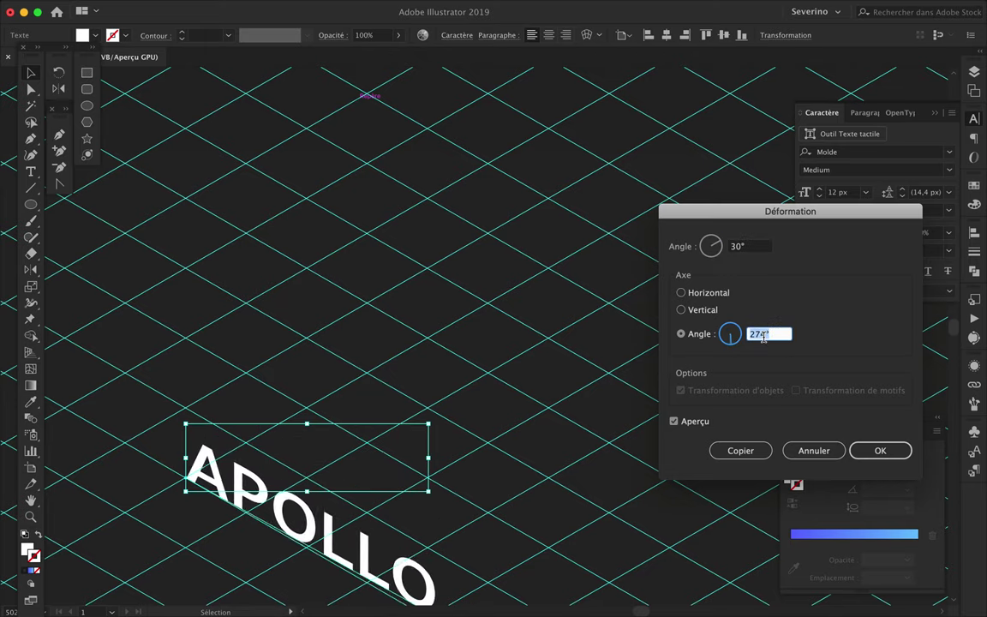
click(867, 451)
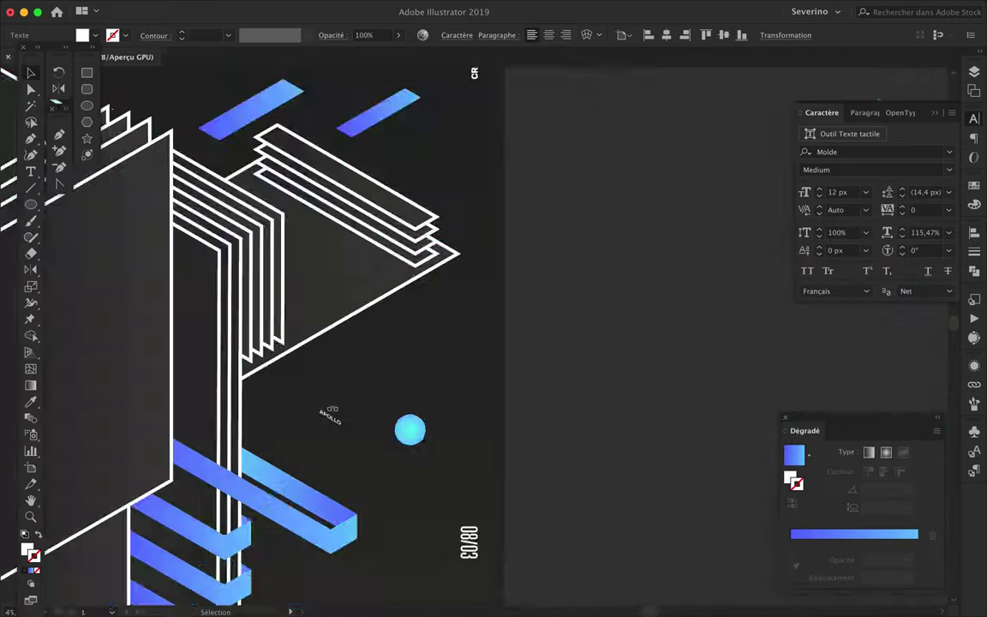
Move the sheared APOLLO onto the right panel, group it, and scale it up.
mouse_move(329, 418)
mouse_down()
mouse_move(334, 184)
mouse_move(315, 249)
mouse_up()
scroll(316, 249, up, 3)
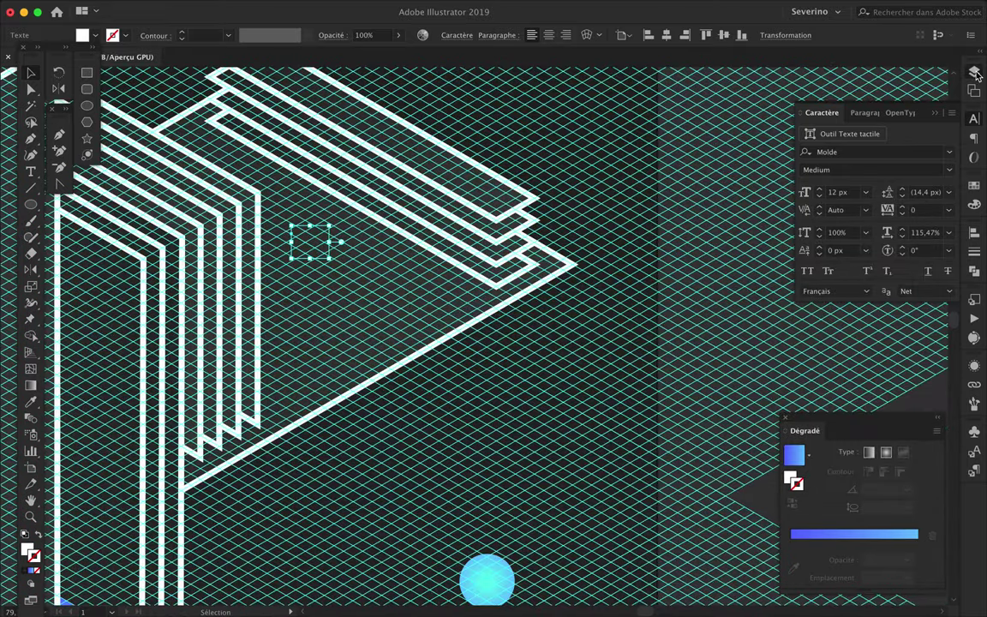
click(974, 72)
scroll(910, 137, up, 5)
click(878, 85)
click(209, 7)
click(221, 58)
drag(330, 255, 401, 292)
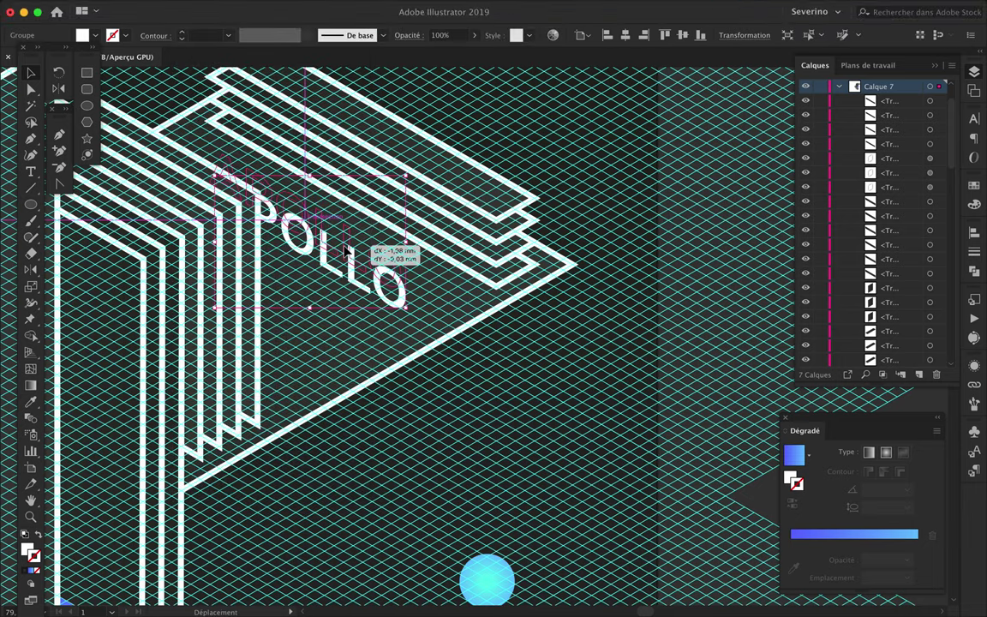
Place a copy of the APOLLO lettering on the panel above the cyan circle.
click(383, 384)
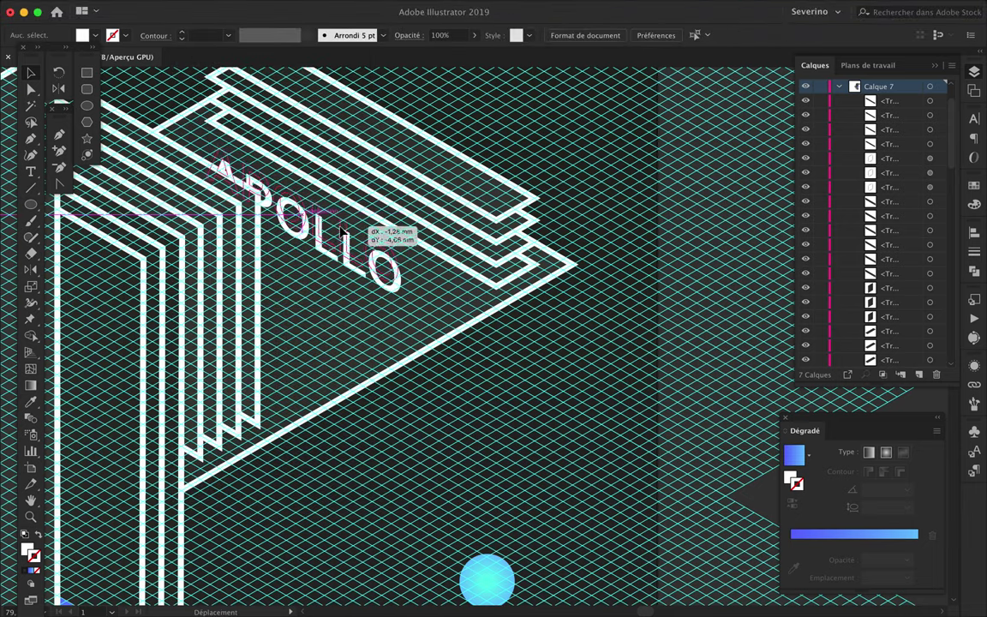
scroll(374, 231, down, 3)
drag(608, 233, 227, 262)
scroll(275, 286, up, 3)
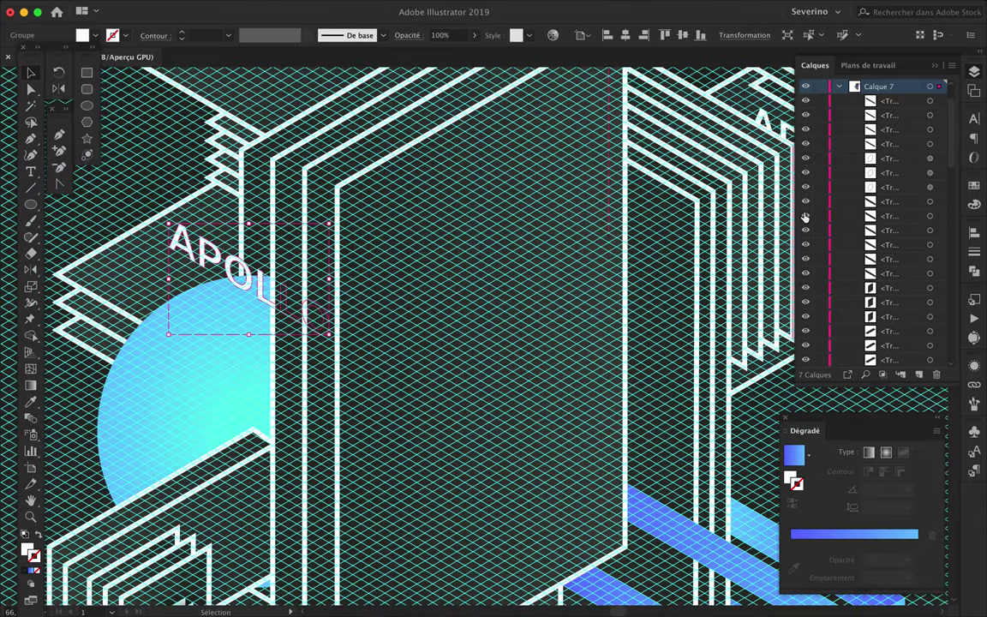